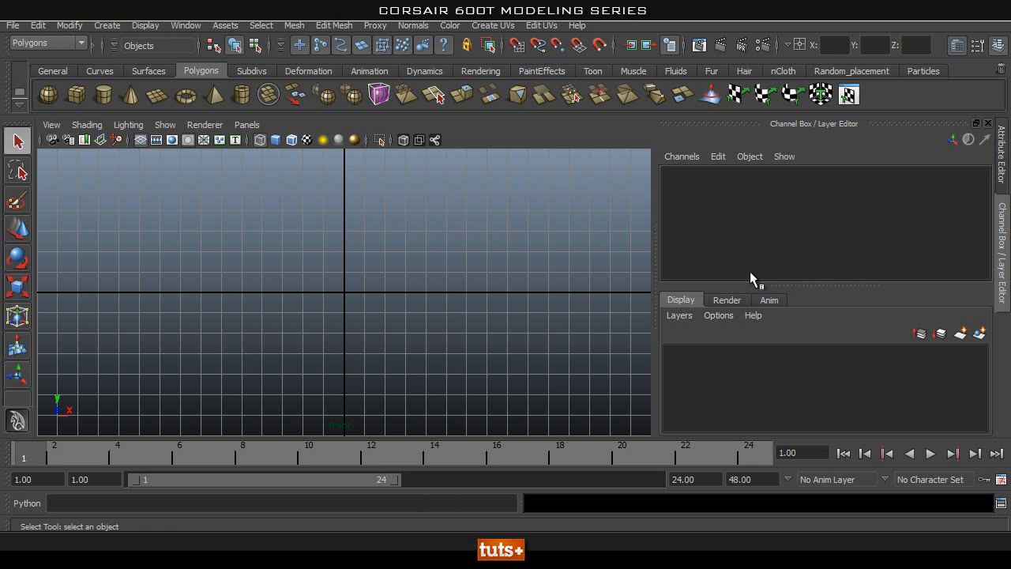
# Step: Detach the UI Elements visibility list as a floating window over the workspace
pyautogui.click(192, 26)
pyautogui.moveTo(202, 46)
pyautogui.moveTo(149, 26)
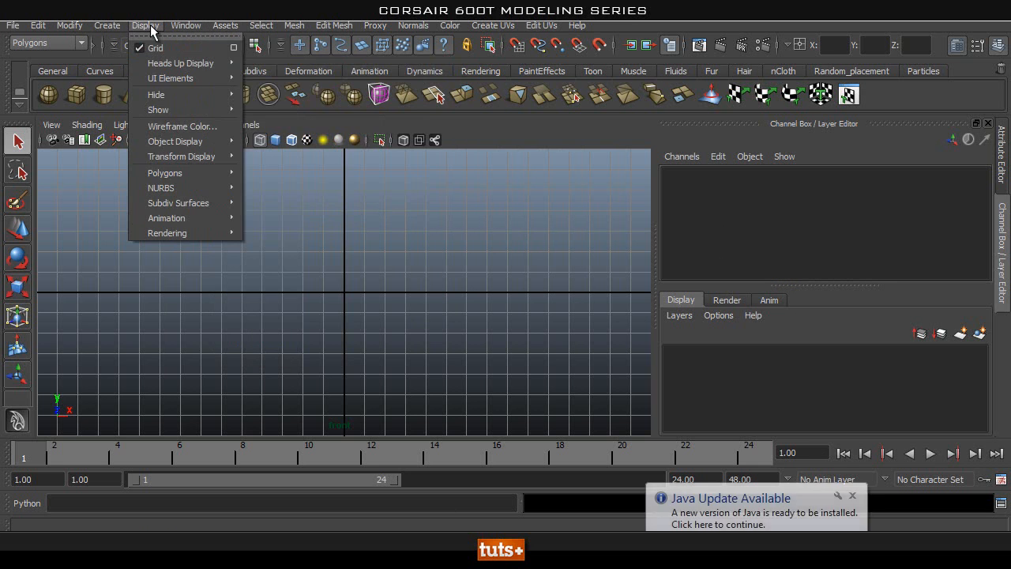
pyautogui.moveTo(168, 80)
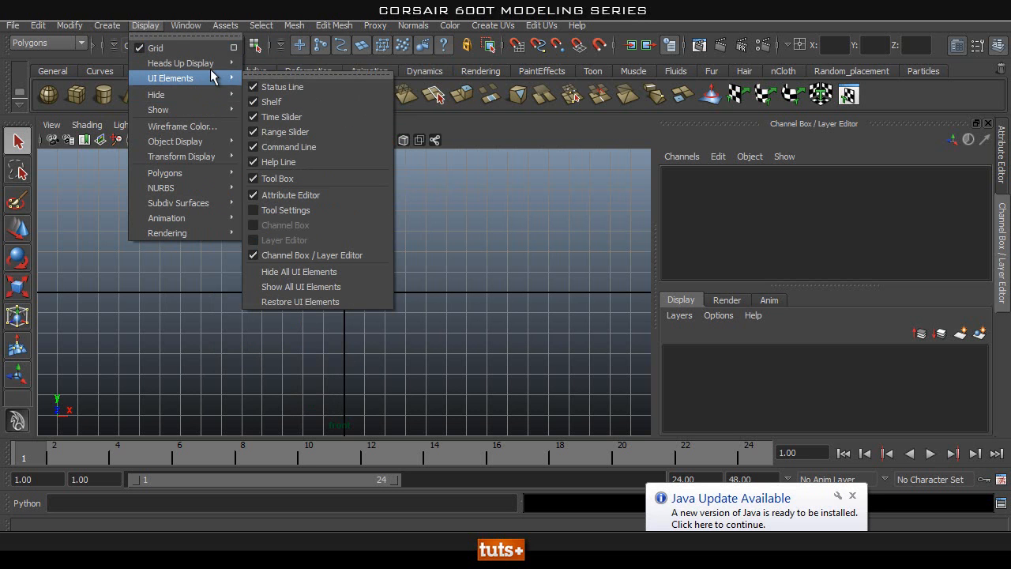
pyautogui.click(294, 75)
pyautogui.moveTo(312, 63); pyautogui.dragTo(770, 111)
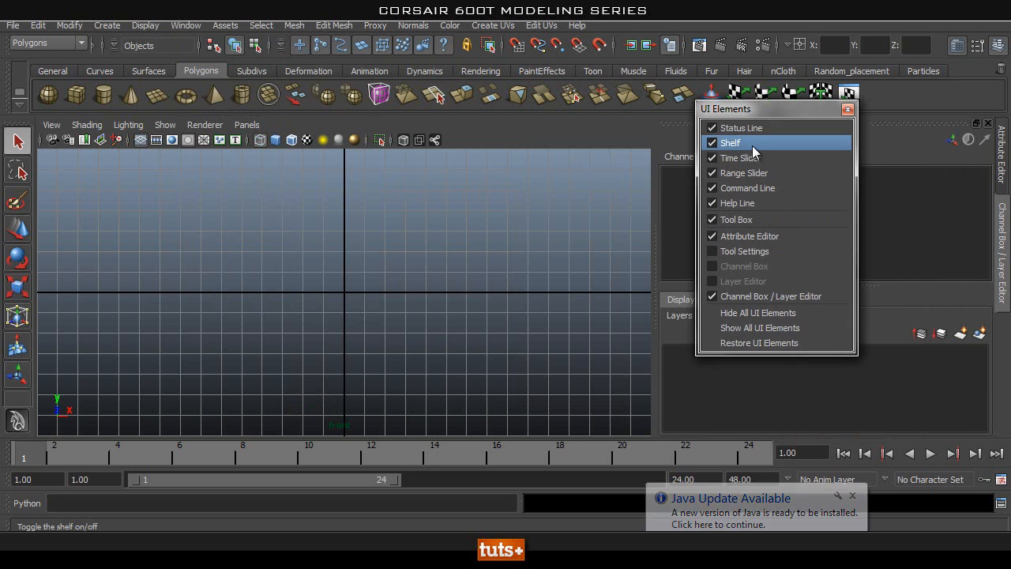
# Step: Hide the Status Line, Time Slider, Range Slider, Command Line and Help Line, leaving the Tool Box shown
pyautogui.click(736, 128)
pyautogui.click(750, 158)
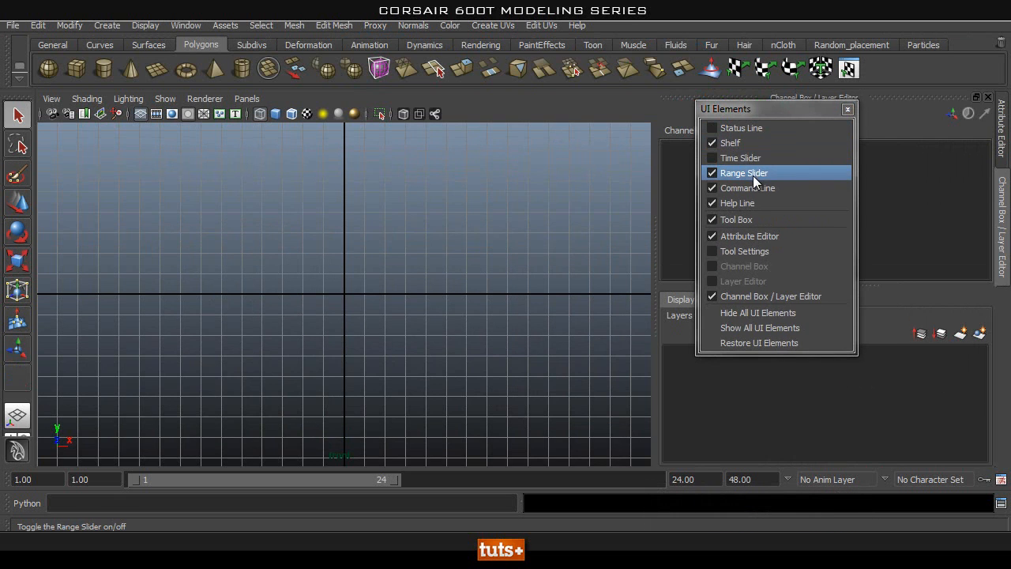
pyautogui.click(745, 172)
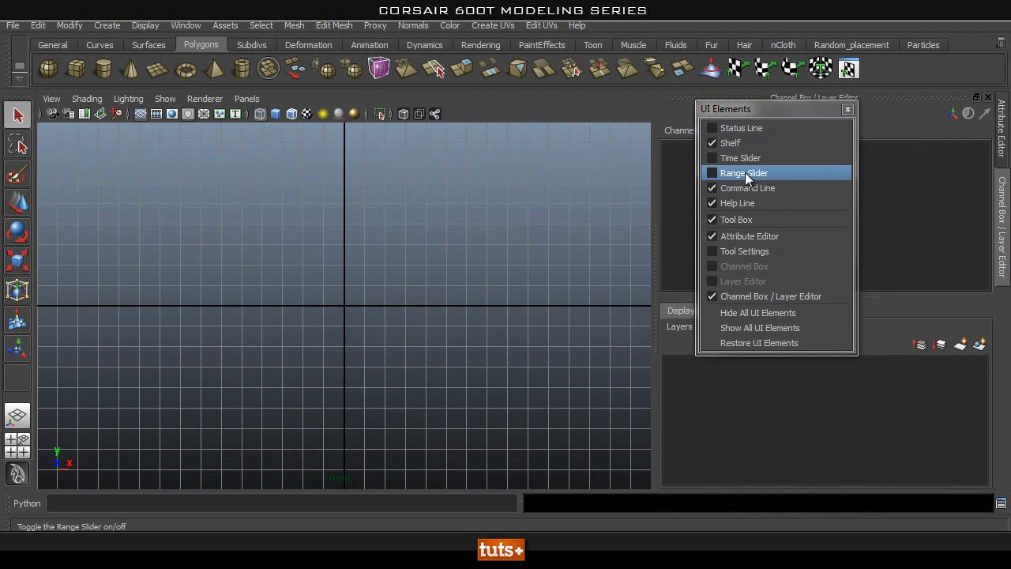
pyautogui.click(745, 187)
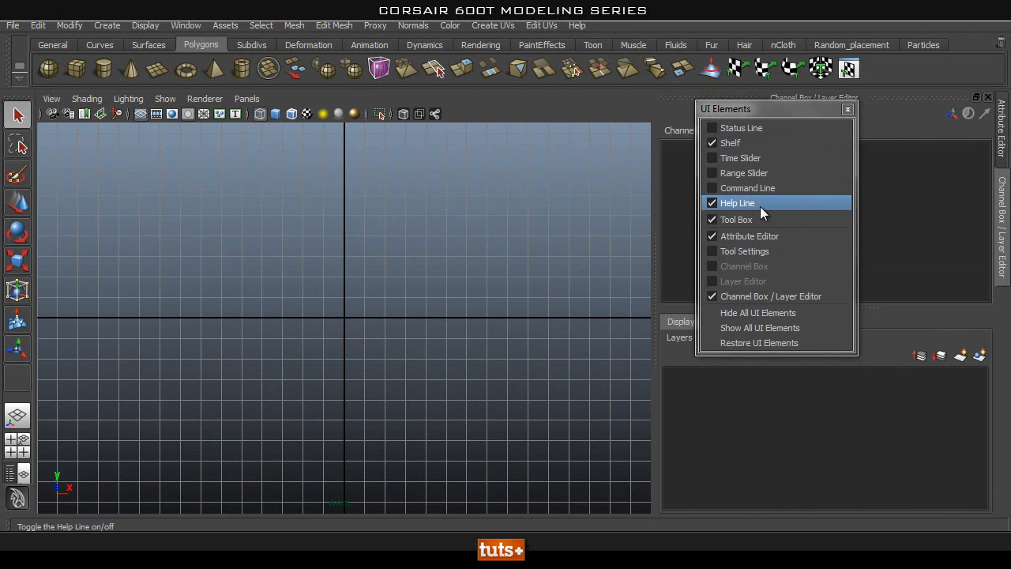
pyautogui.click(759, 206)
pyautogui.click(762, 218)
pyautogui.click(762, 218)
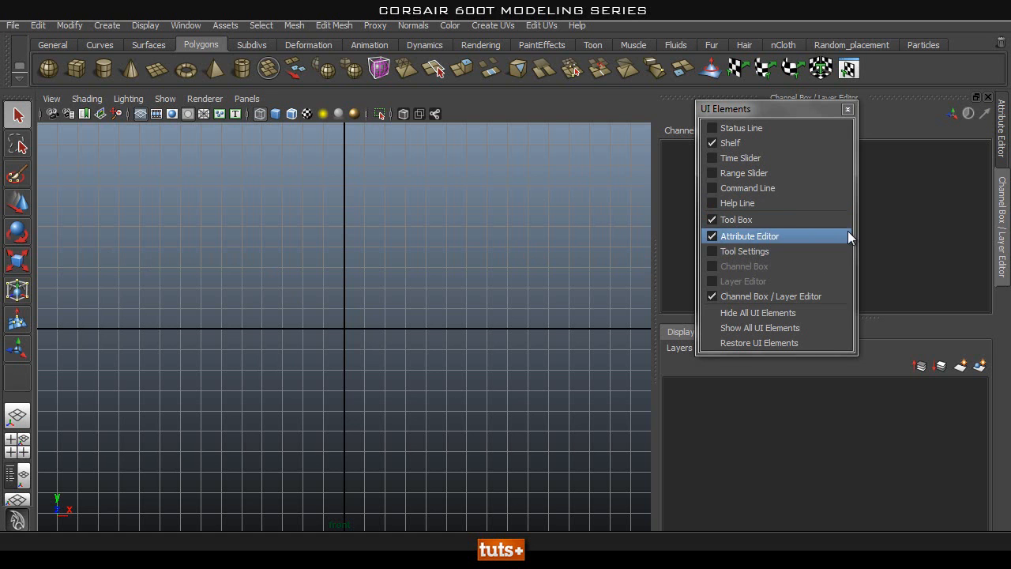
# Step: Hide the Channel Box / Layer Editor and the Attribute Editor to enlarge the viewport
pyautogui.click(774, 296)
pyautogui.click(774, 295)
pyautogui.click(773, 296)
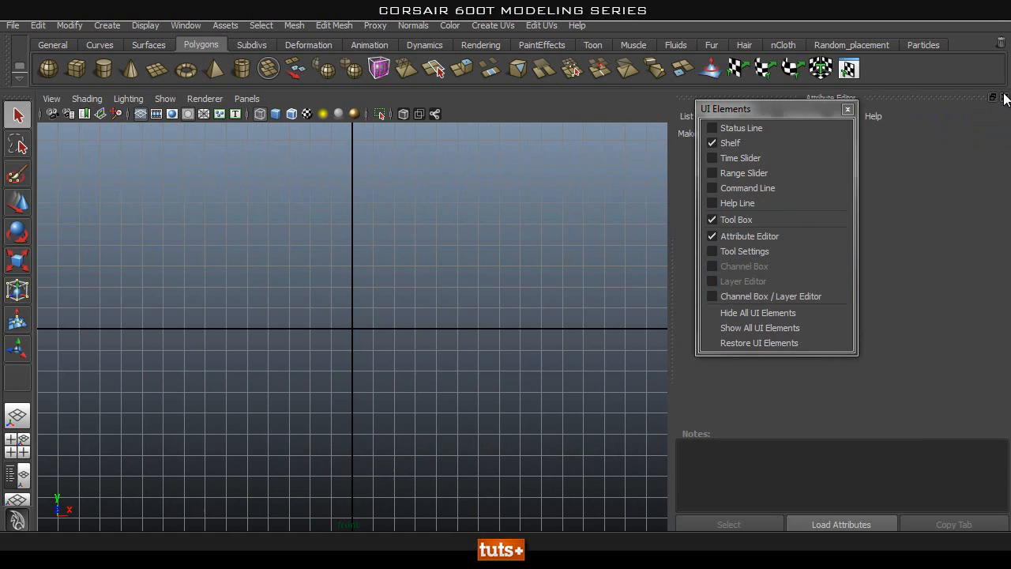
pyautogui.click(829, 235)
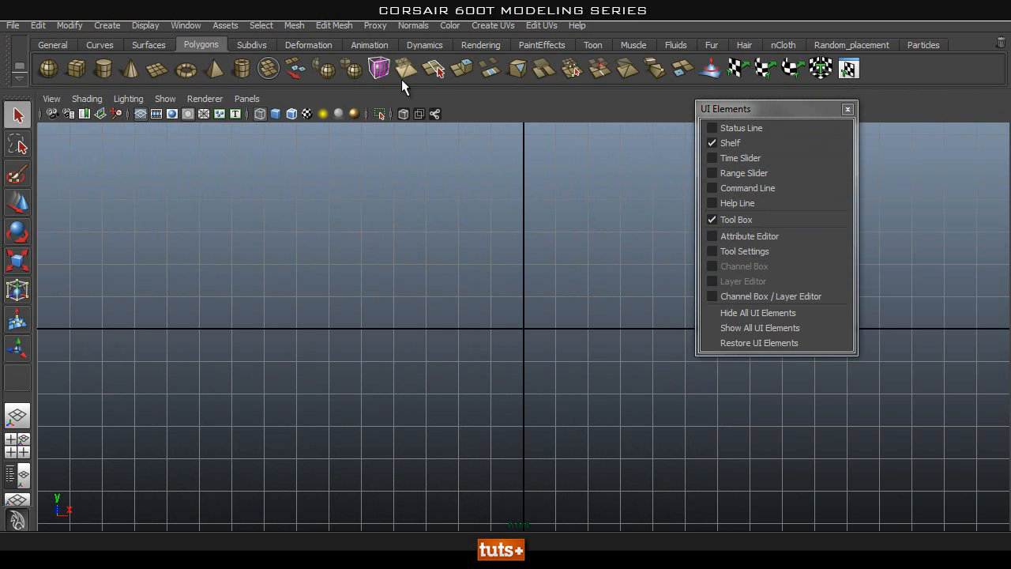
pyautogui.click(106, 26)
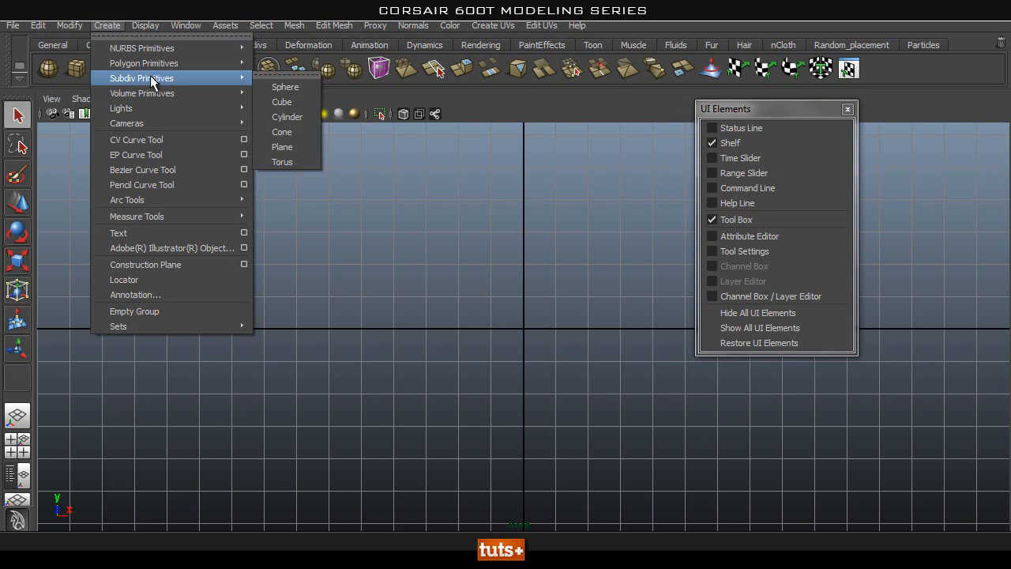
pyautogui.moveTo(199, 63)
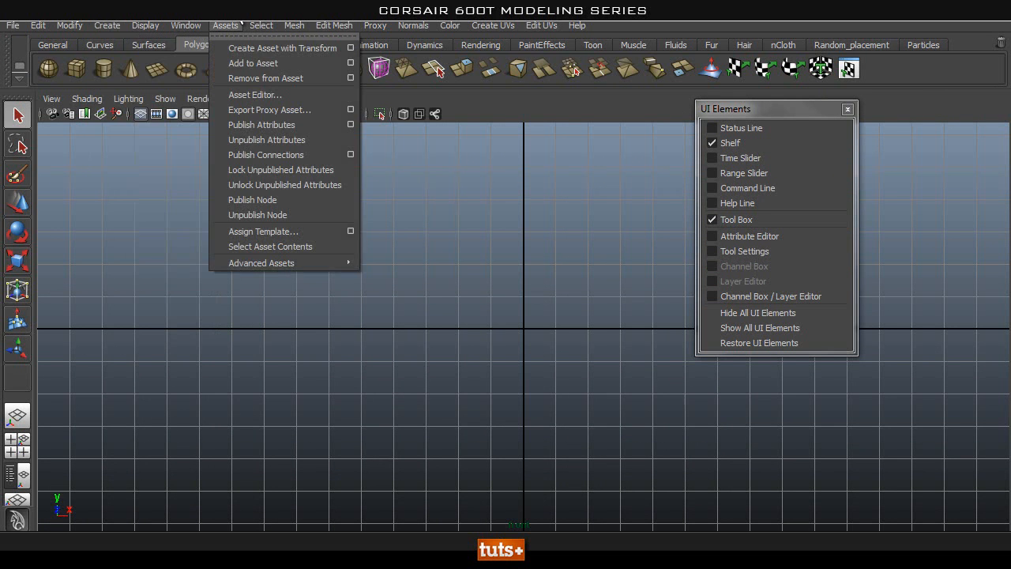
pyautogui.click(224, 25)
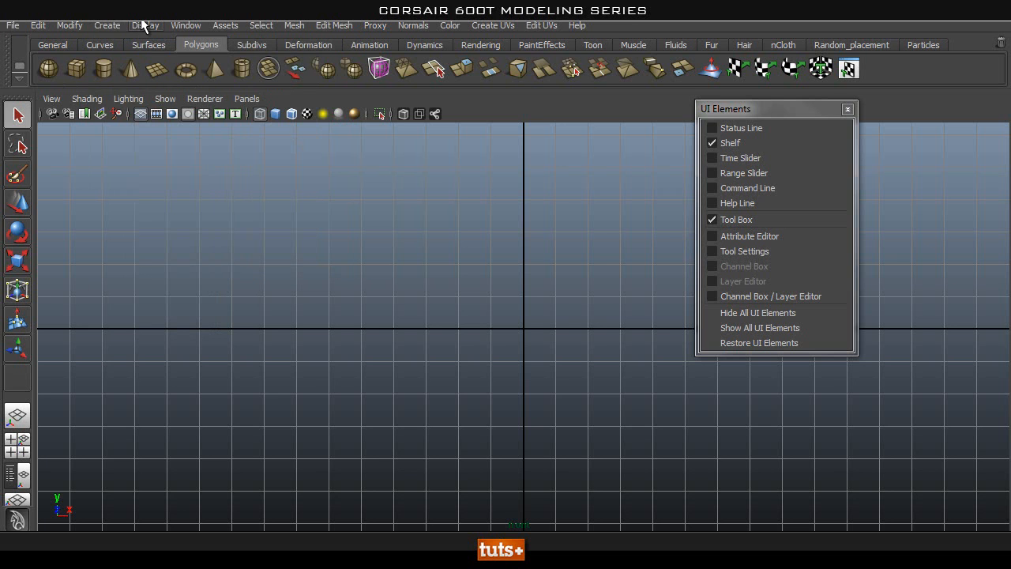
# Step: Hide the Shelf and close the floating UI Elements window
pyautogui.click(758, 142)
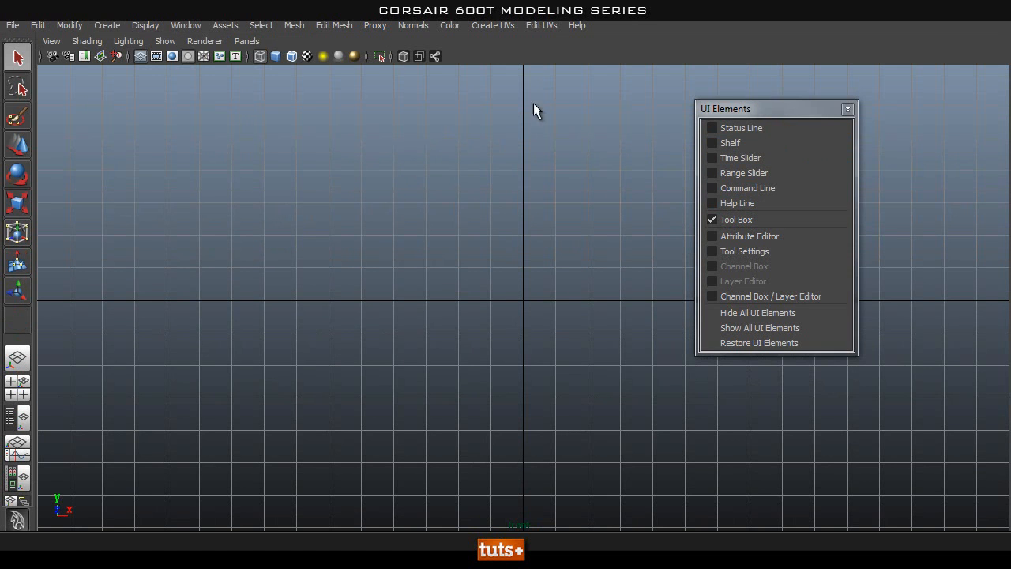
pyautogui.click(851, 109)
# Step: Switch to the perspective view and return to the front view
pyautogui.press('space')
pyautogui.moveTo(640, 200); pyautogui.dragTo(626, 184)
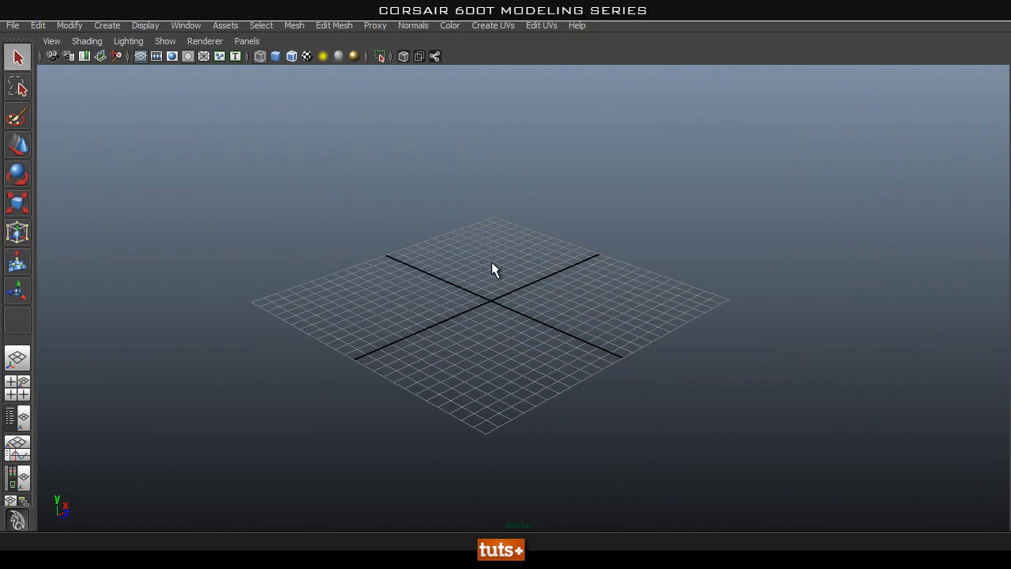
pyautogui.press('space')
pyautogui.moveTo(493, 254); pyautogui.dragTo(486, 287)
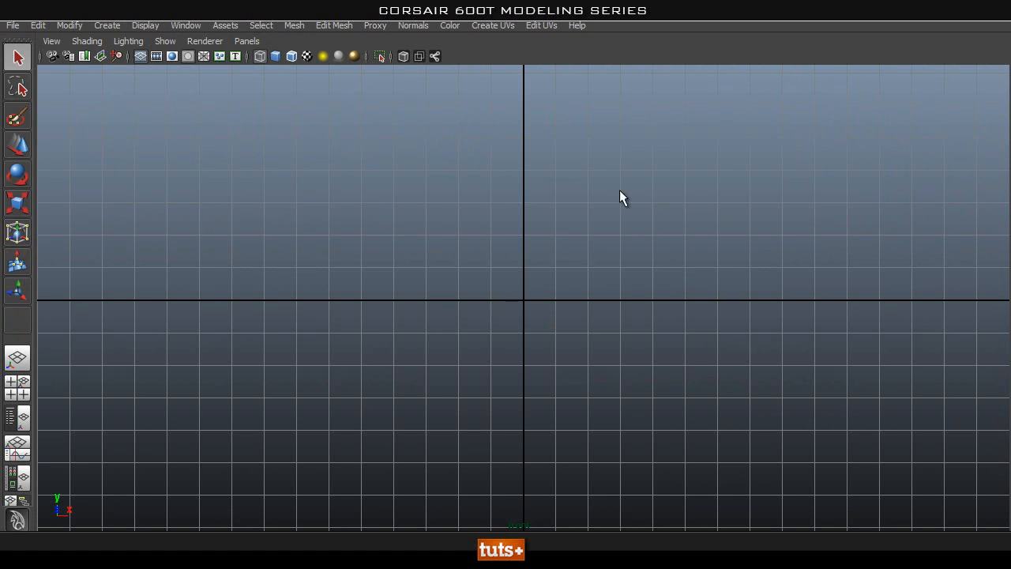
# Step: Import front.jpg from the sourceimages folder as an image plane in the front view
pyautogui.click(49, 37)
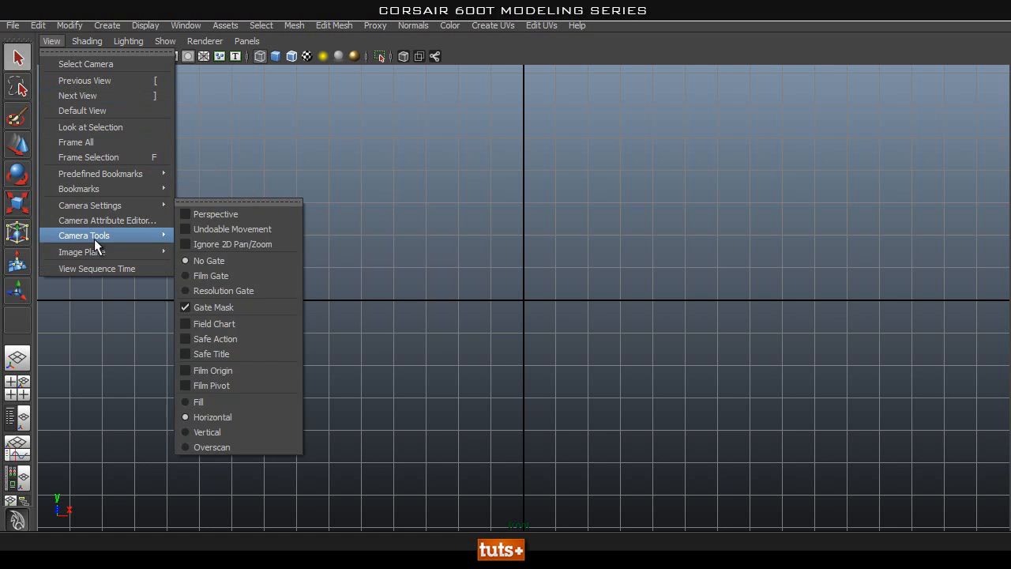
pyautogui.moveTo(101, 252)
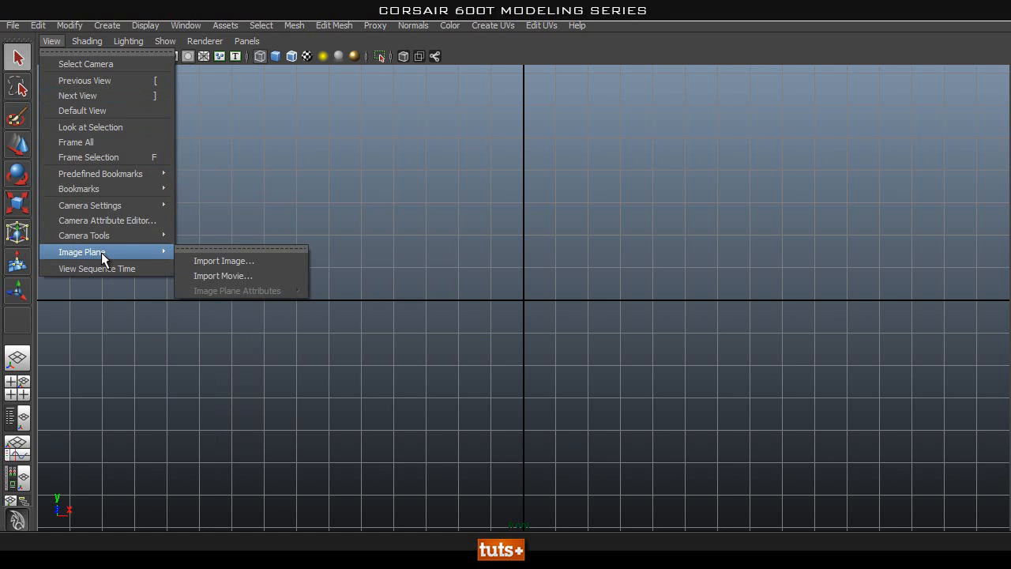
pyautogui.click(240, 261)
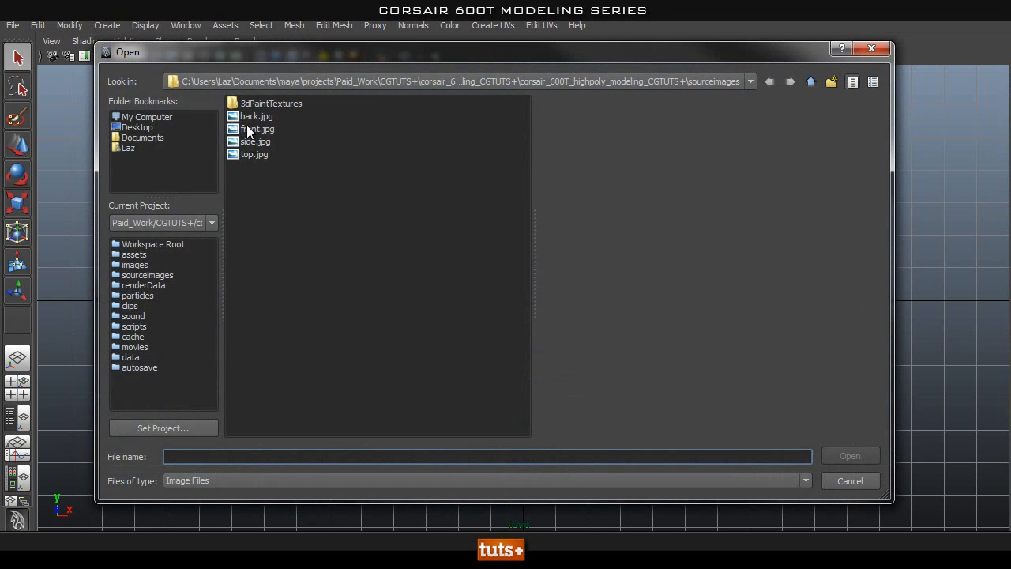
pyautogui.moveTo(367, 51); pyautogui.dragTo(389, 88)
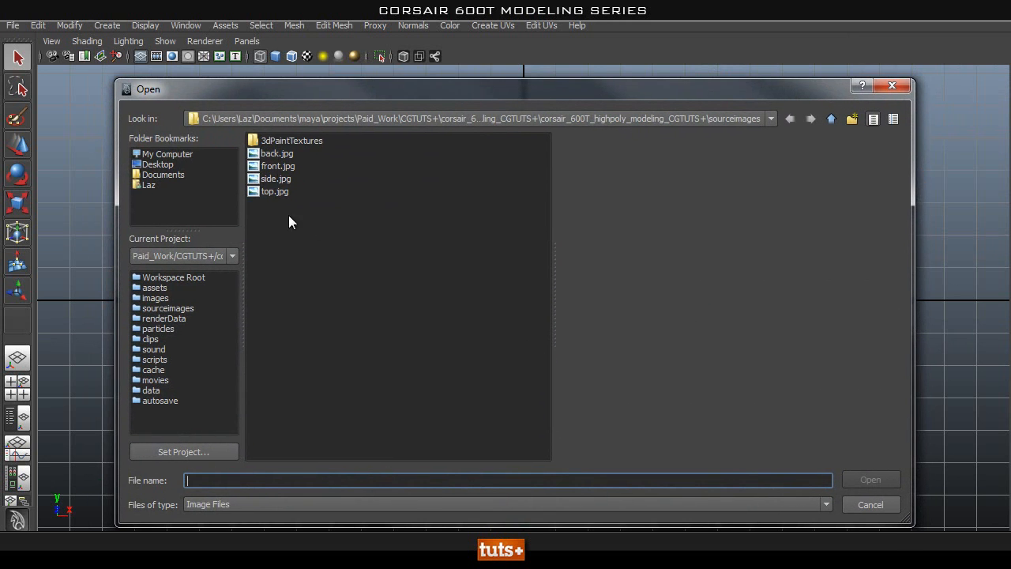
pyautogui.click(278, 167)
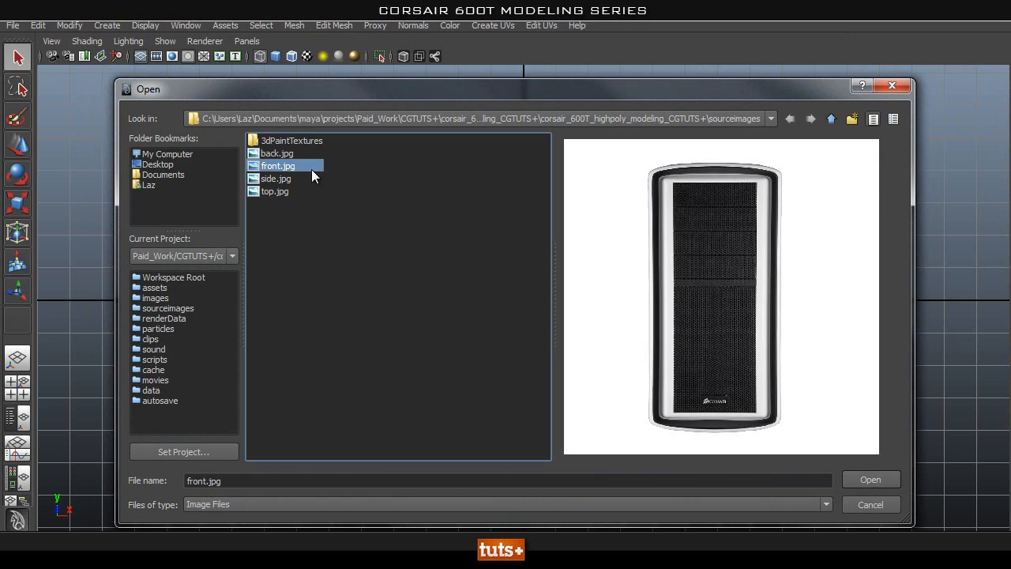
pyautogui.click(869, 479)
# Step: Switch to the side view and import side.jpg as its image plane
pyautogui.press('space')
pyautogui.moveTo(360, 236); pyautogui.dragTo(371, 235)
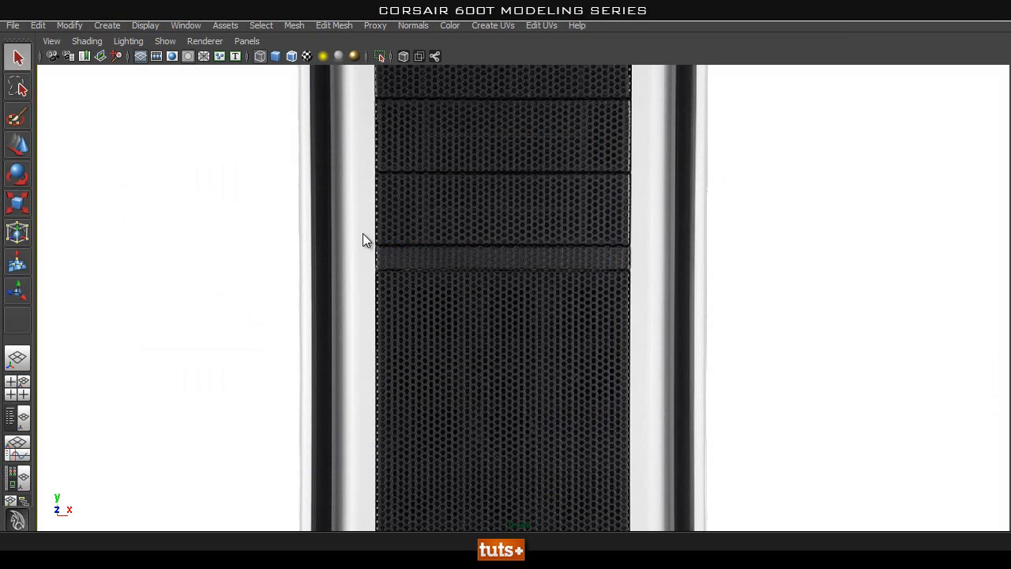
pyautogui.press('space')
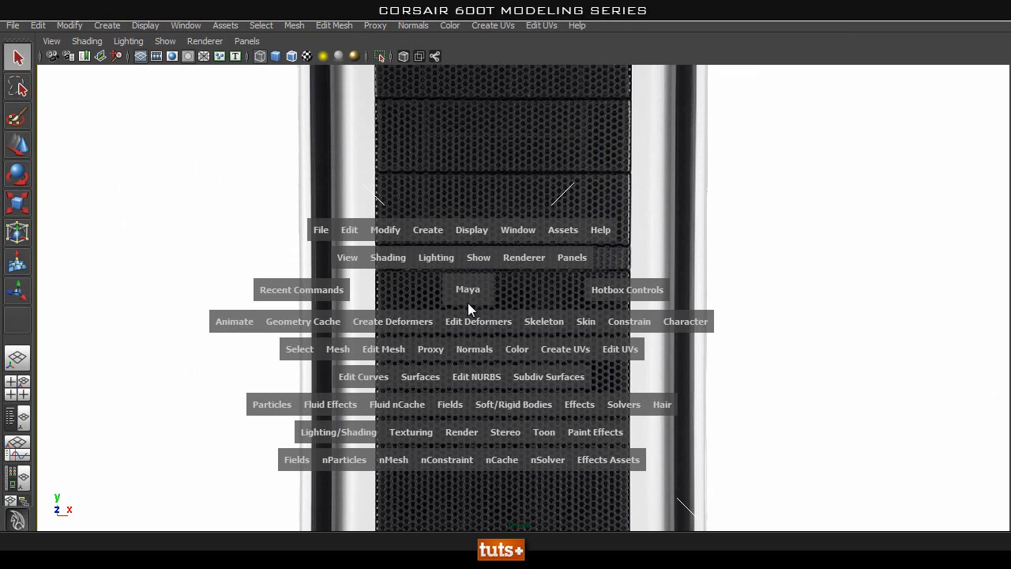
pyautogui.moveTo(459, 291); pyautogui.dragTo(508, 293)
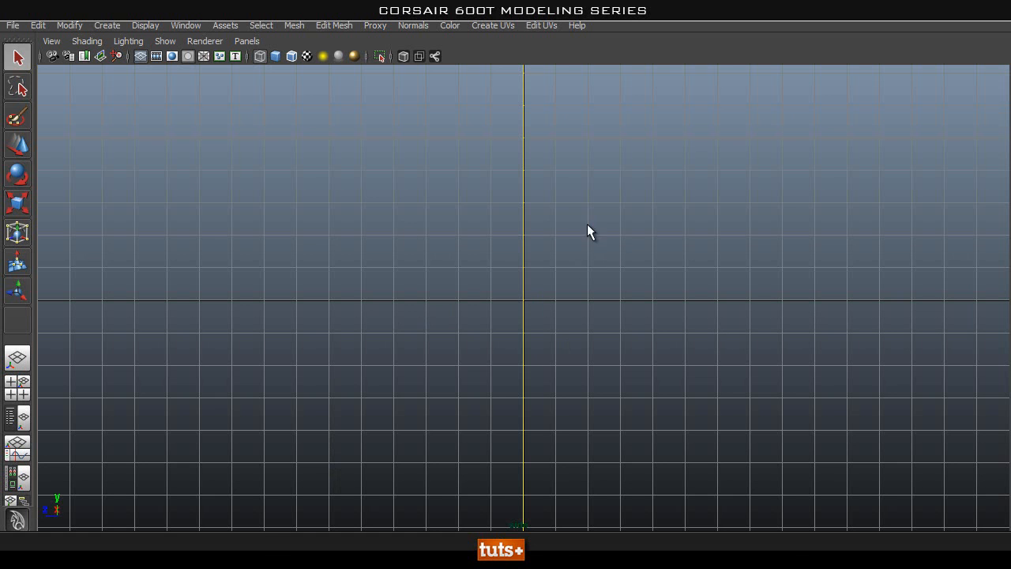
pyautogui.click(50, 40)
pyautogui.moveTo(166, 233)
pyautogui.moveTo(131, 251)
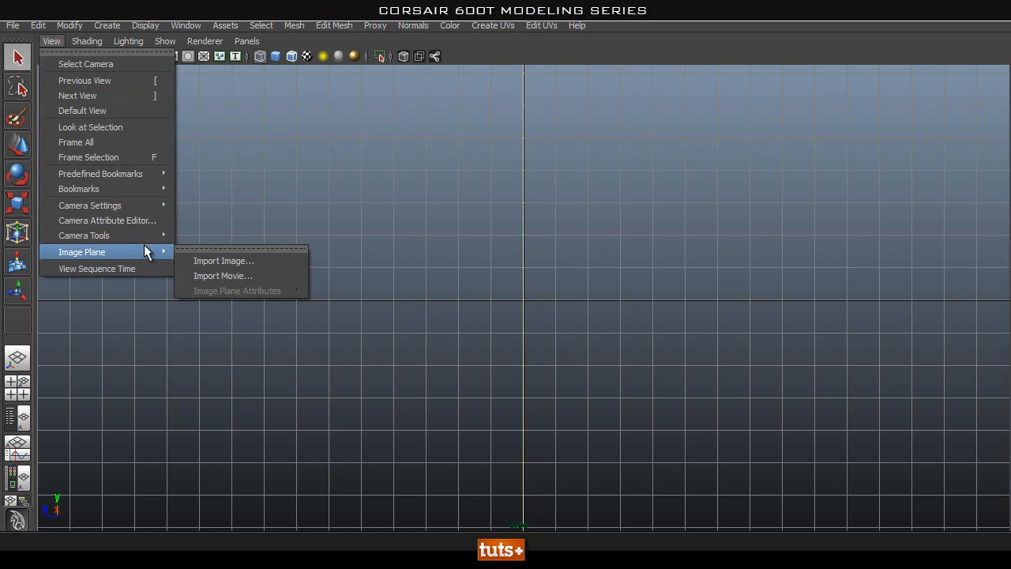
pyautogui.click(201, 257)
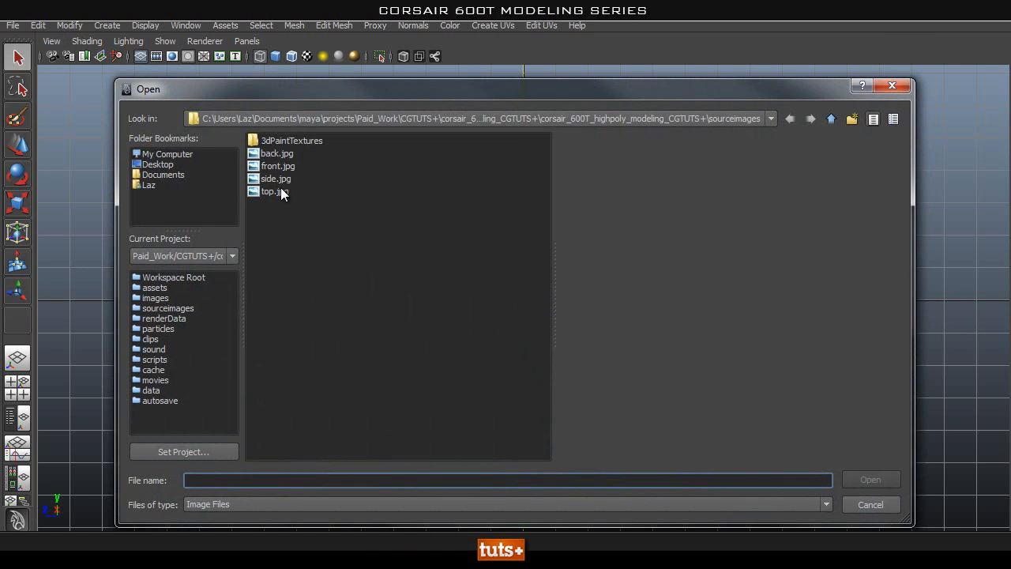
pyautogui.click(276, 179)
pyautogui.click(882, 478)
# Step: Switch to the perspective view and examine how the front and side image planes are arranged
pyautogui.press('space')
pyautogui.moveTo(557, 307); pyautogui.dragTo(555, 286)
pyautogui.keyDown('alt'); pyautogui.moveTo(634, 301); pyautogui.dragTo(487, 312, button='right'); pyautogui.keyUp('alt')
pyautogui.keyDown('alt'); pyautogui.moveTo(418, 302); pyautogui.dragTo(439, 264); pyautogui.keyUp('alt')
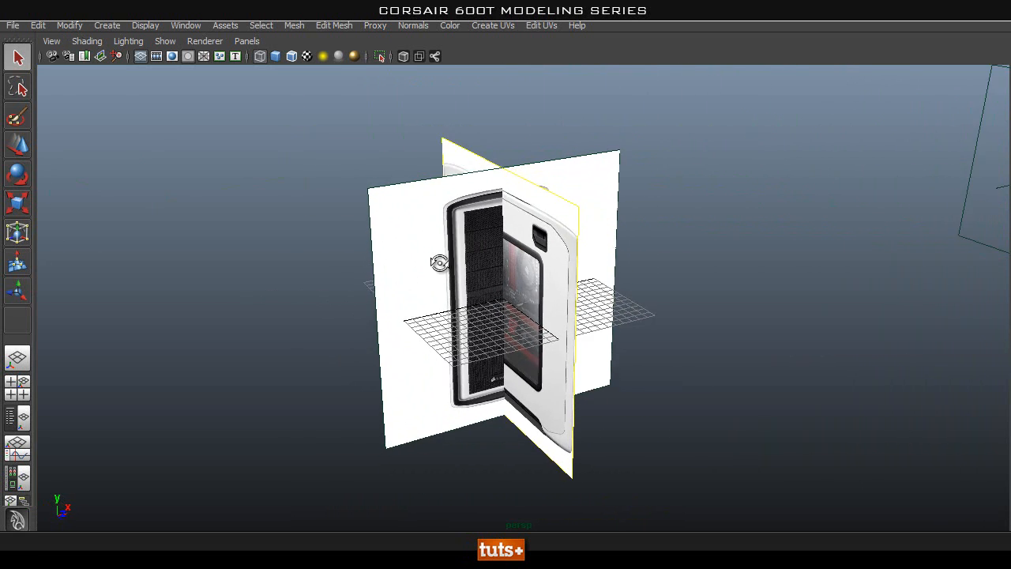
# Step: Show the Outliner beside the perspective view and select the front camera
pyautogui.click(589, 199)
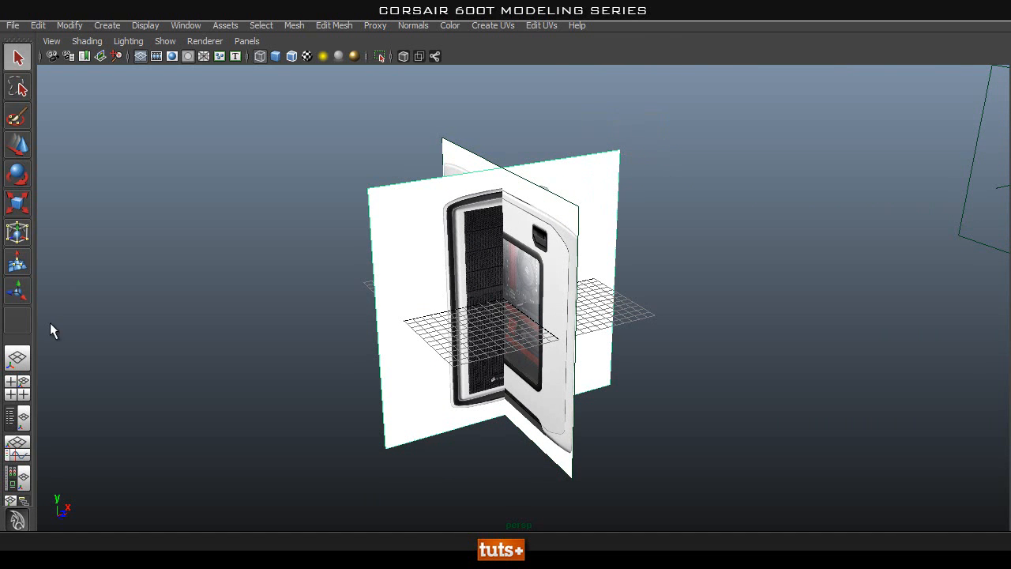
pyautogui.click(23, 419)
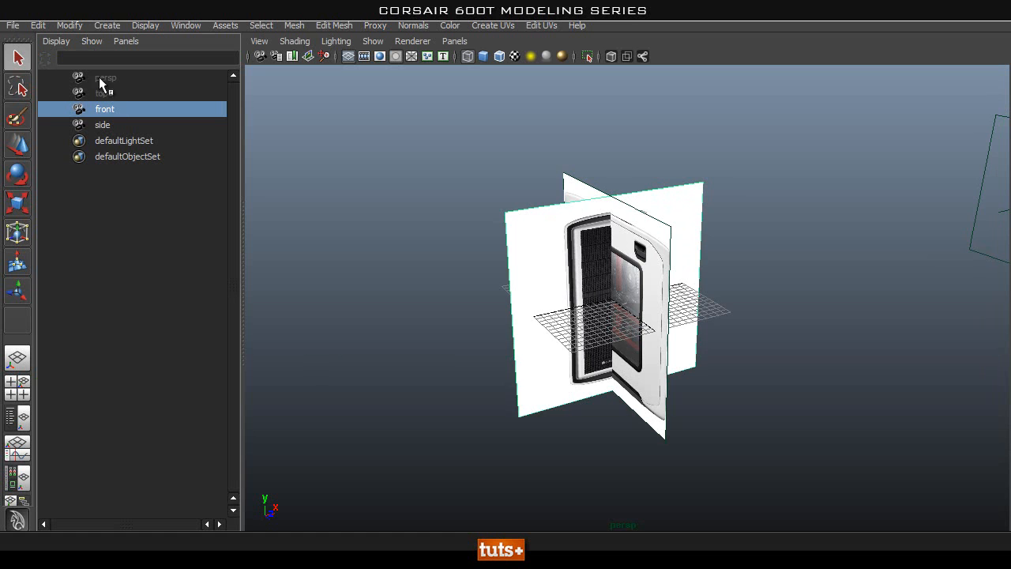
pyautogui.click(102, 124)
pyautogui.click(105, 109)
# Step: Display the front camera's attributes in the Channel Box and expand its imagePlane1 input
pyautogui.hotkey('ctrl', 'a')
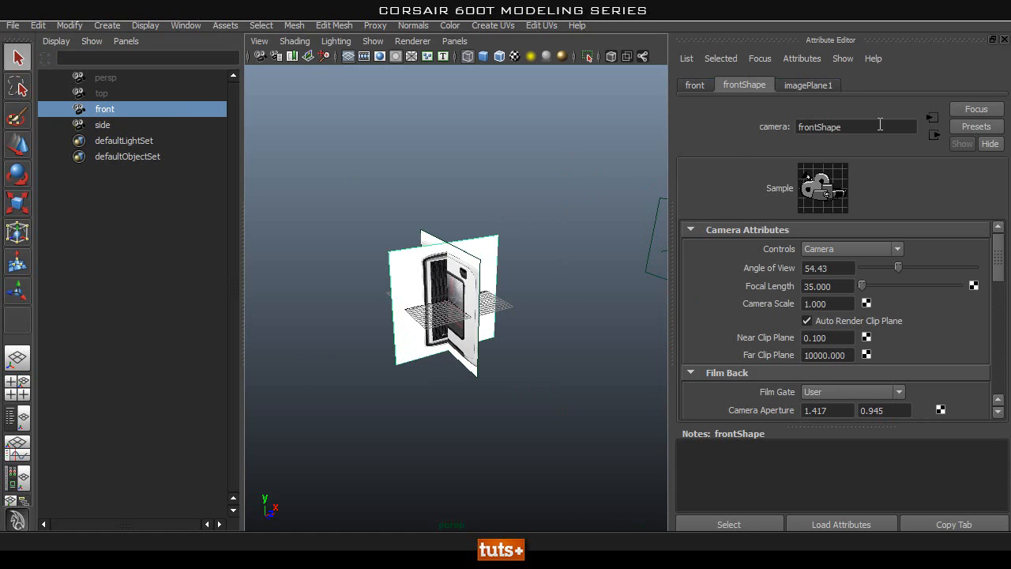
pyautogui.hotkey('ctrl', 'a')
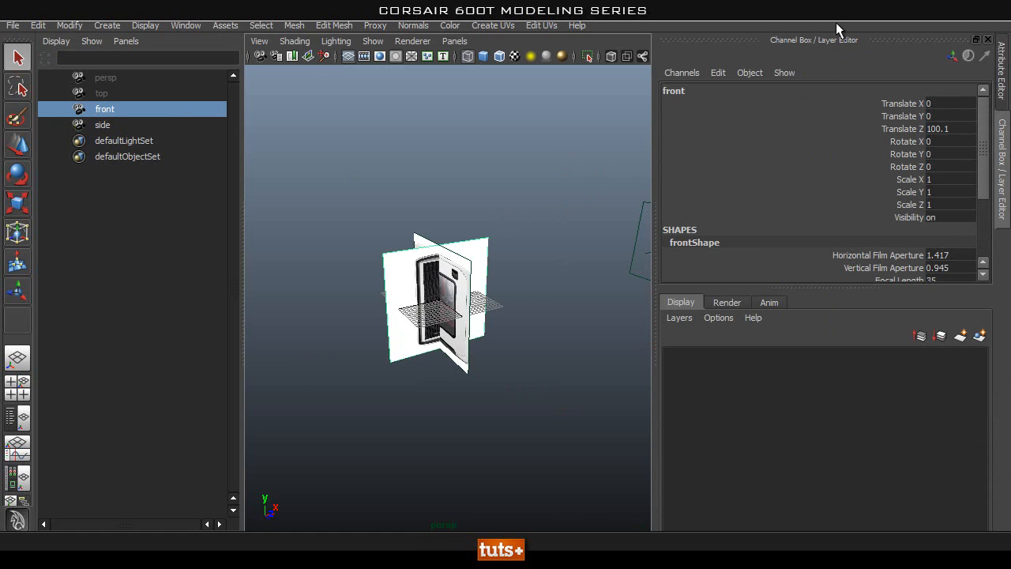
pyautogui.scroll(-3, 764, 223)
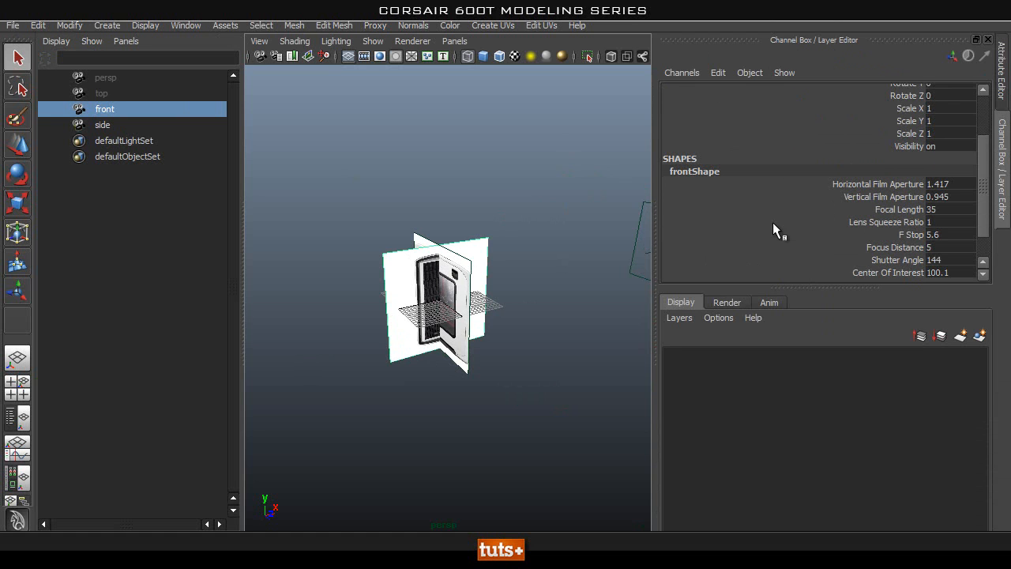
pyautogui.click(687, 266)
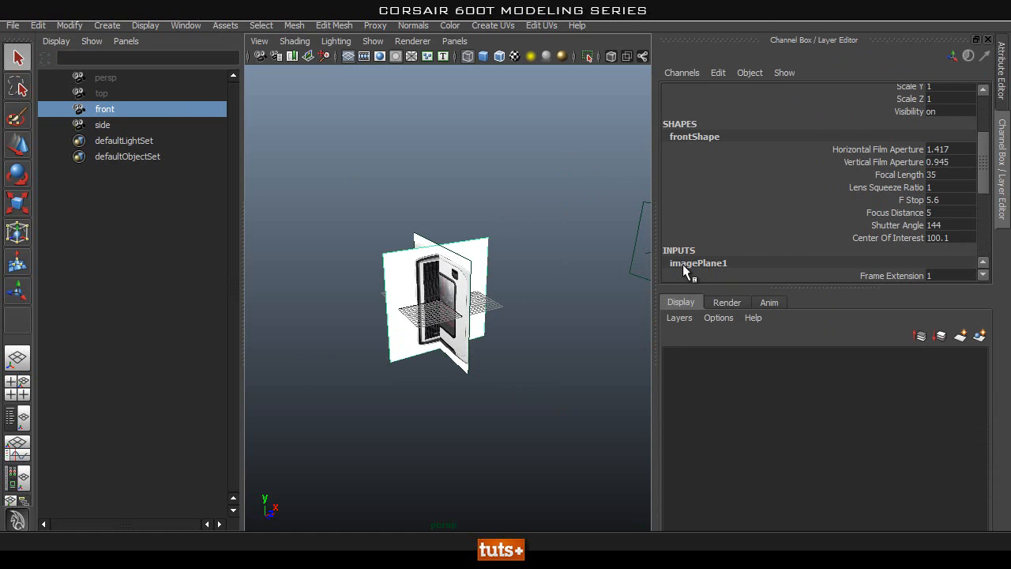
# Step: Set the front image plane's Center Z to -30
pyautogui.scroll(-2, 695, 237)
pyautogui.scroll(-3, 829, 257)
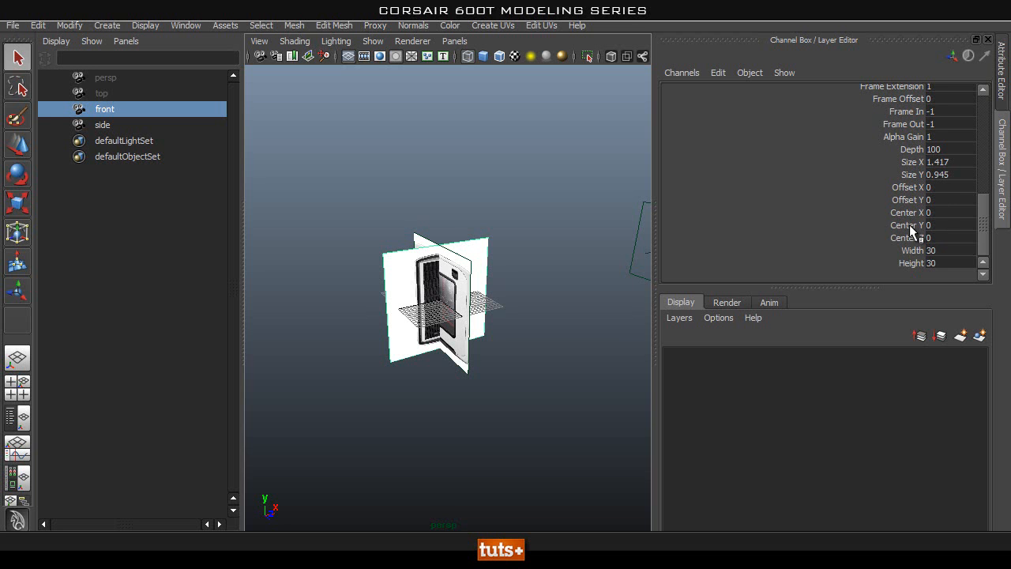
pyautogui.keyDown('alt'); pyautogui.moveTo(440, 273); pyautogui.dragTo(529, 271); pyautogui.keyUp('alt')
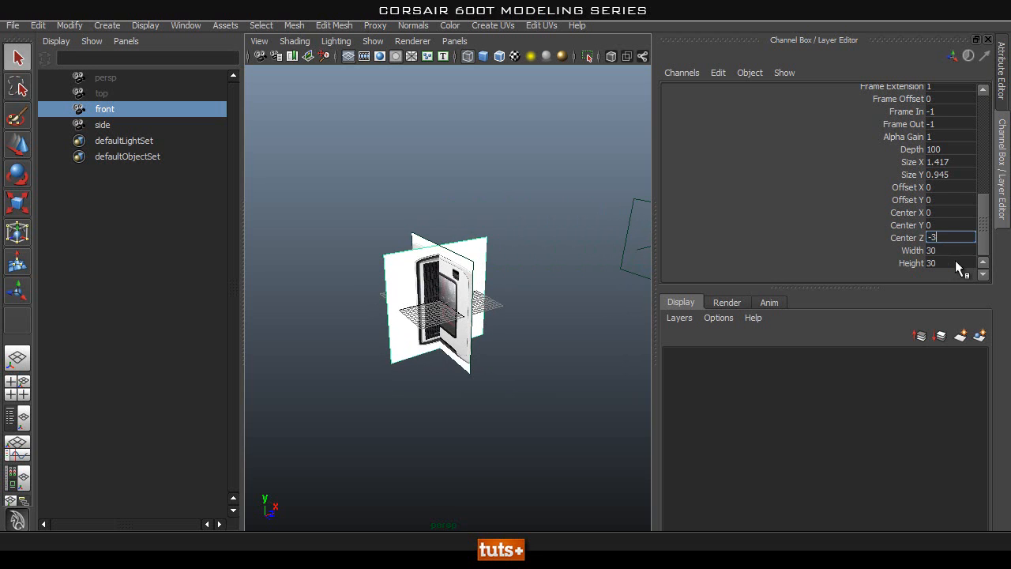
pyautogui.write('30')
pyautogui.press('Return')
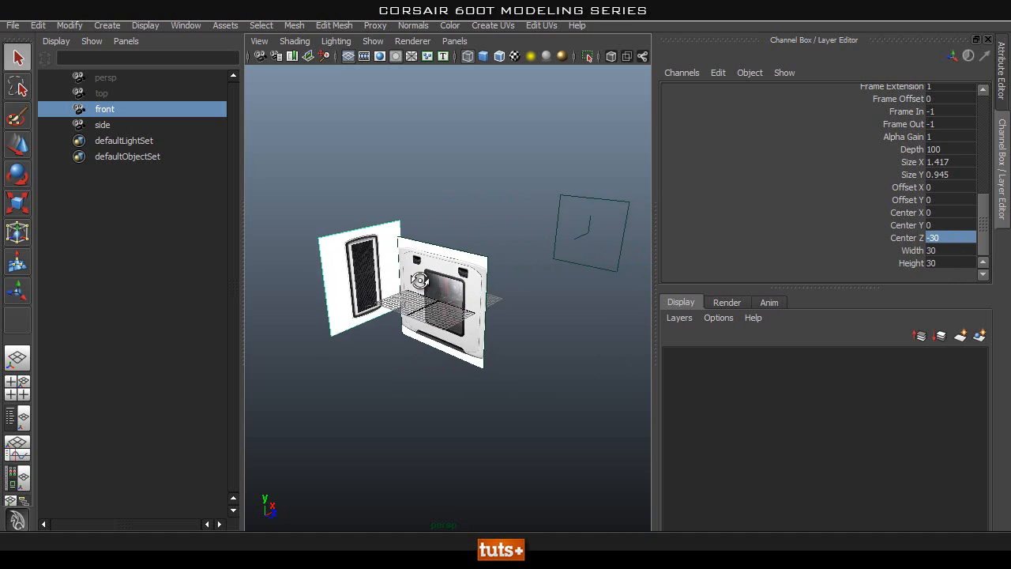
# Step: Select the side image plane, expand its imagePlane2 input and set Center X to -30
pyautogui.click(476, 257)
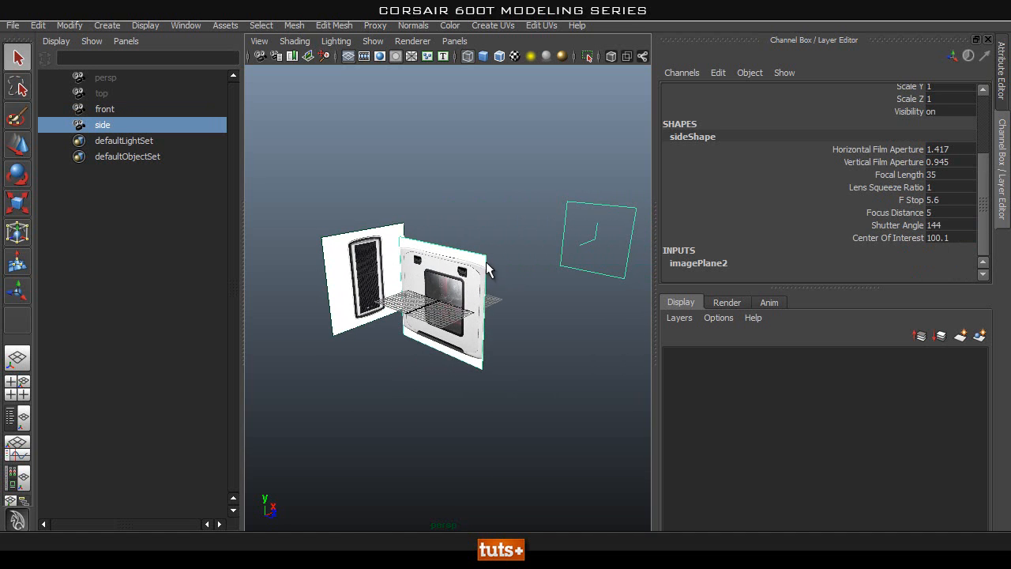
pyautogui.click(514, 212)
pyautogui.moveTo(493, 225); pyautogui.dragTo(484, 274)
pyautogui.scroll(-5, 890, 242)
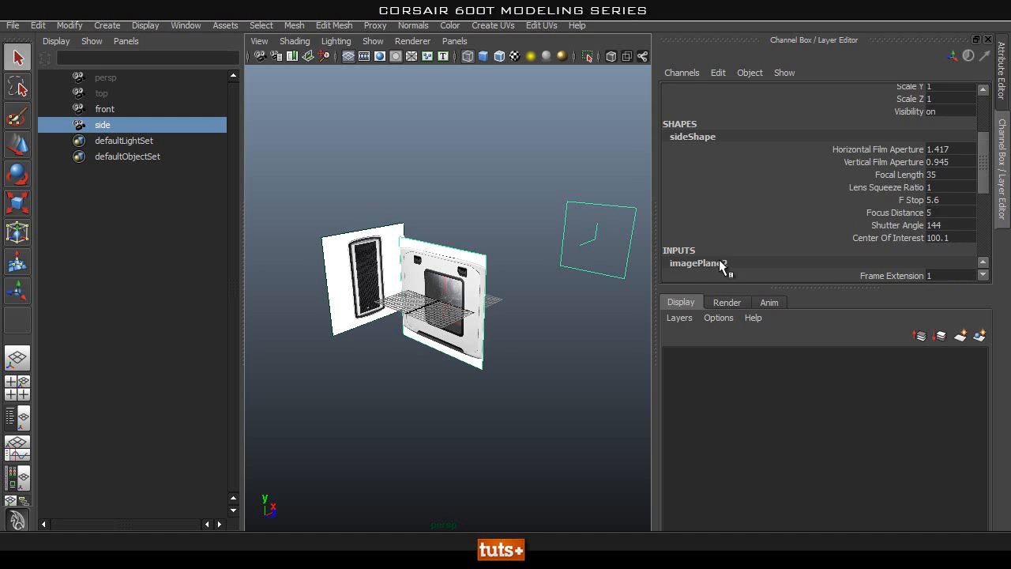
pyautogui.scroll(-5, 821, 232)
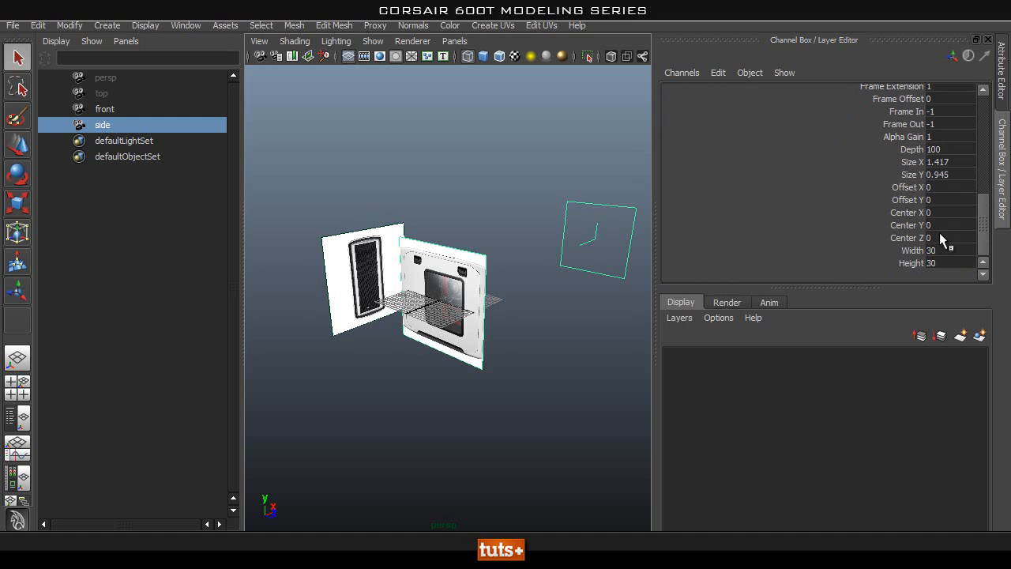
pyautogui.doubleClick(932, 212)
pyautogui.press('Return')
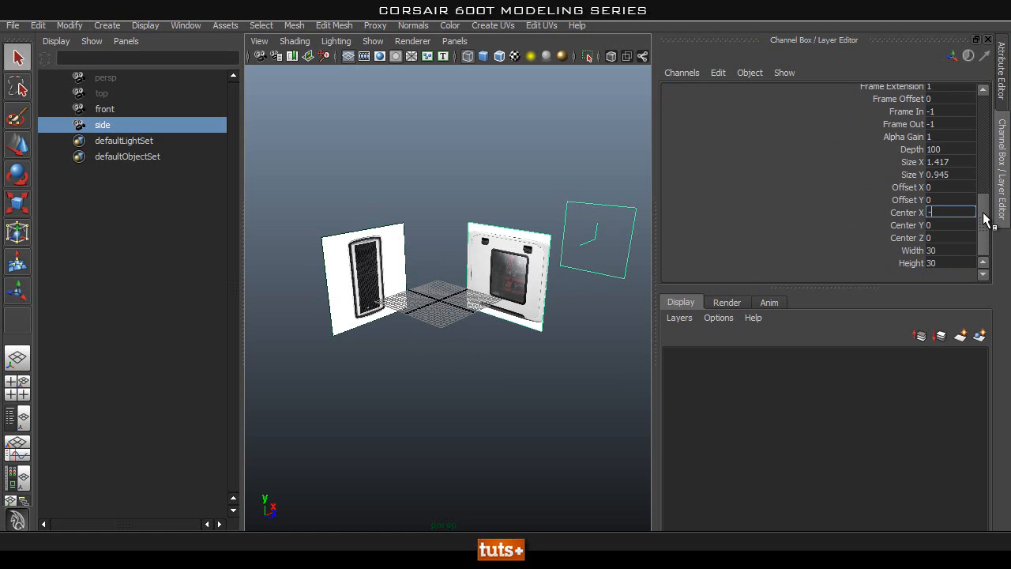
pyautogui.press('Return')
# Step: Clear the selection and switch from the perspective view to the front view, framing the whole front reference image
pyautogui.click(475, 282)
pyautogui.keyDown('alt'); pyautogui.moveTo(523, 289); pyautogui.dragTo(385, 299); pyautogui.keyUp('alt')
pyautogui.keyDown('alt'); pyautogui.moveTo(463, 261); pyautogui.dragTo(490, 261); pyautogui.keyUp('alt')
pyautogui.press('space')
pyautogui.moveTo(492, 186); pyautogui.dragTo(499, 225)
pyautogui.keyDown('alt'); pyautogui.moveTo(573, 237); pyautogui.dragTo(323, 253, button='right'); pyautogui.keyUp('alt')
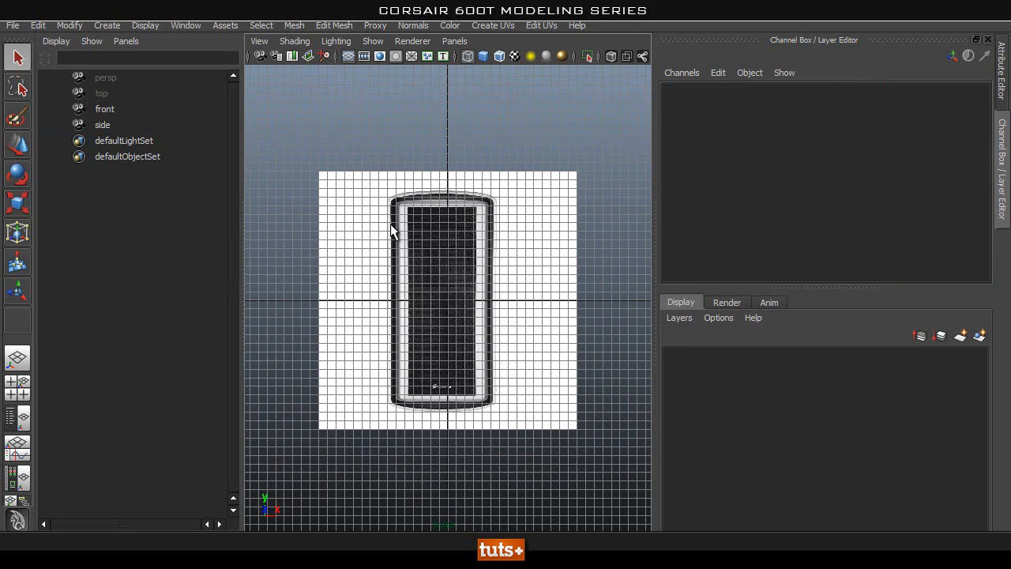
pyautogui.moveTo(608, 166); pyautogui.dragTo(543, 224)
pyautogui.click(142, 111)
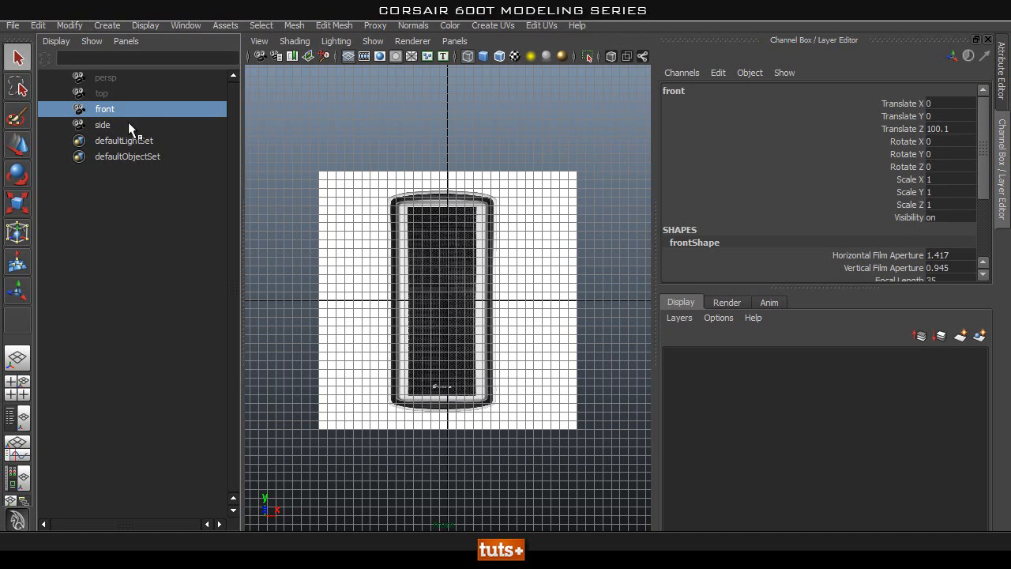
pyautogui.click(116, 123)
pyautogui.click(127, 106)
pyautogui.click(119, 124)
pyautogui.click(119, 107)
pyautogui.scroll(-3, 807, 237)
pyautogui.click(692, 262)
pyautogui.scroll(-5, 833, 250)
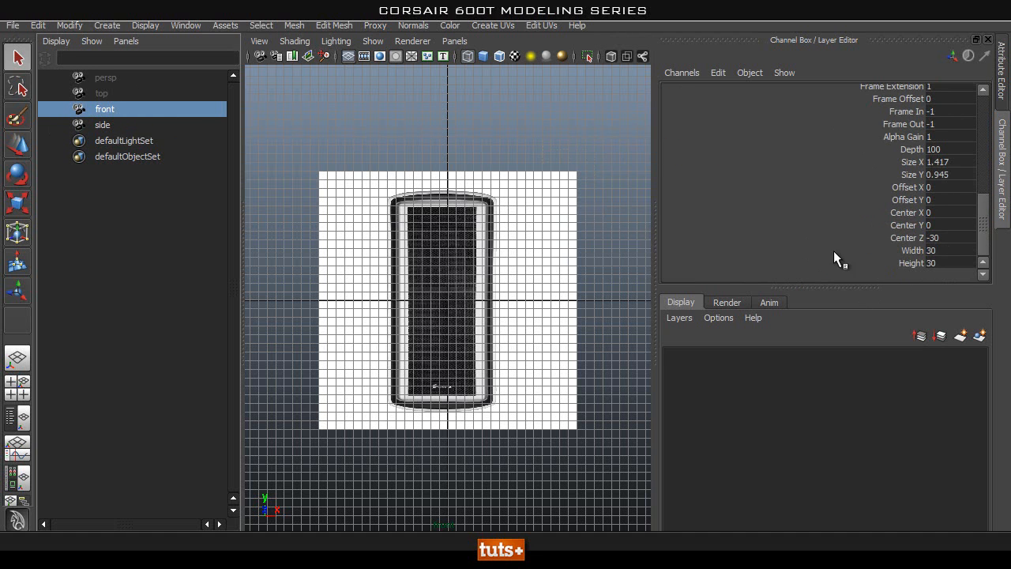
pyautogui.click(913, 225)
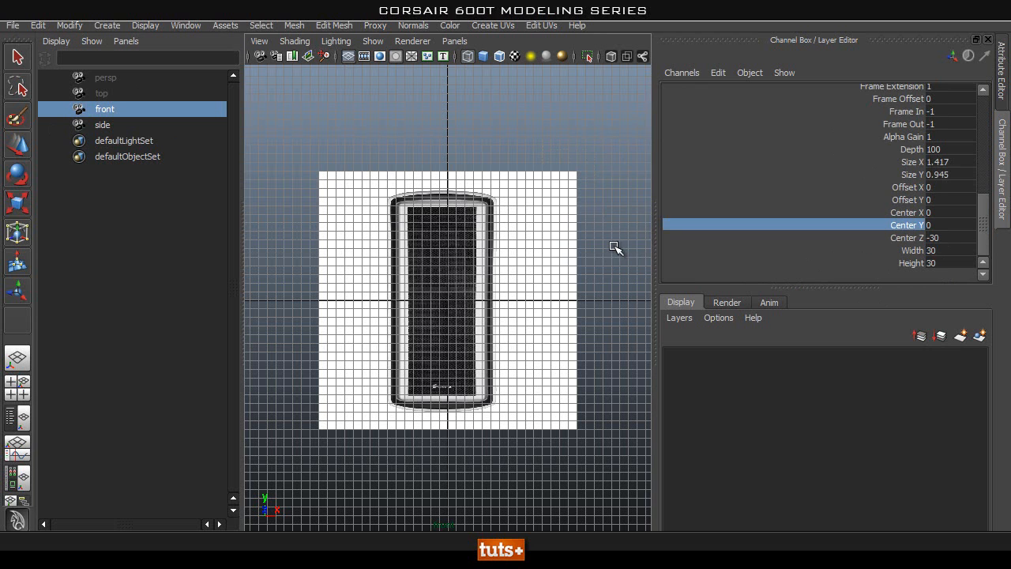
pyautogui.click(937, 225)
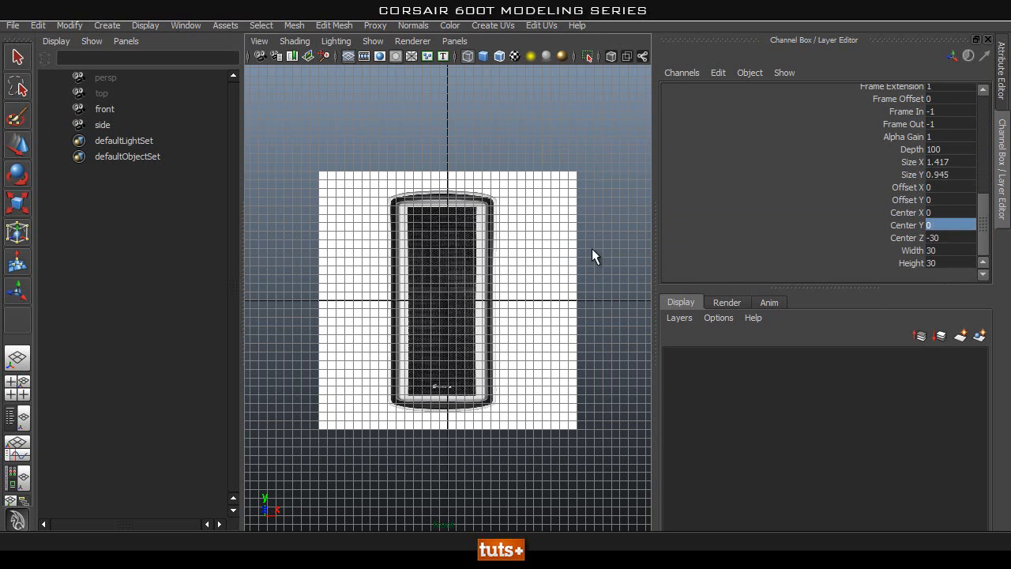
pyautogui.click(592, 250)
# Step: Select the front camera, expand its imagePlane1 input and set Center Y to 13 so the case's base rests on the horizontal axis
pyautogui.click(103, 111)
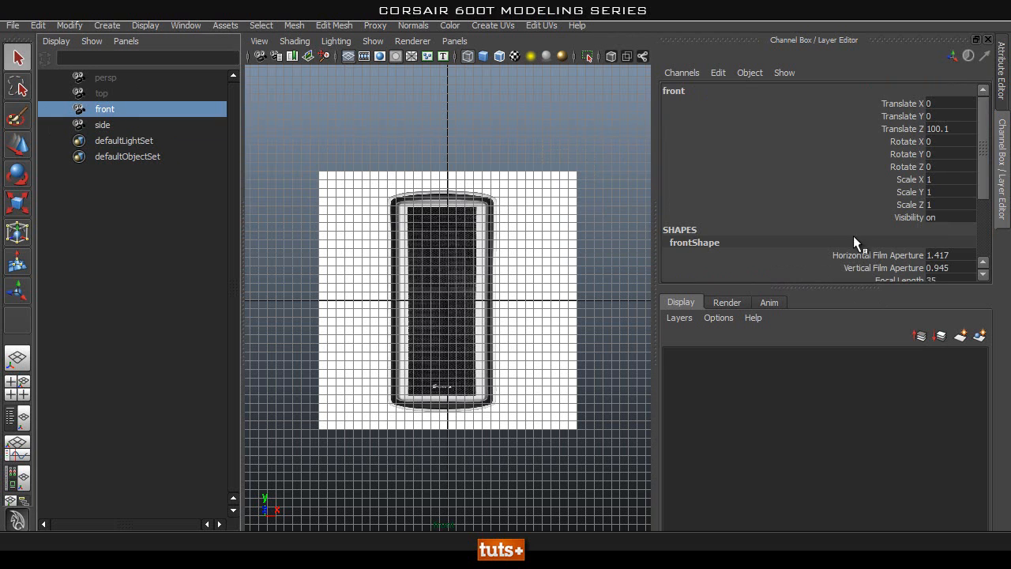
pyautogui.scroll(-3, 868, 264)
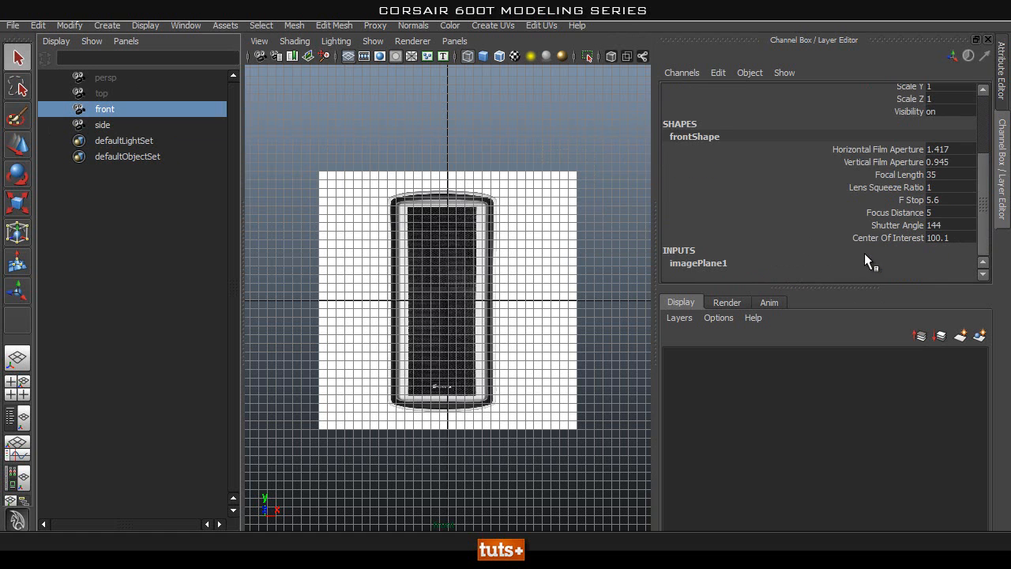
pyautogui.click(692, 264)
pyautogui.scroll(-2, 801, 251)
pyautogui.click(908, 237)
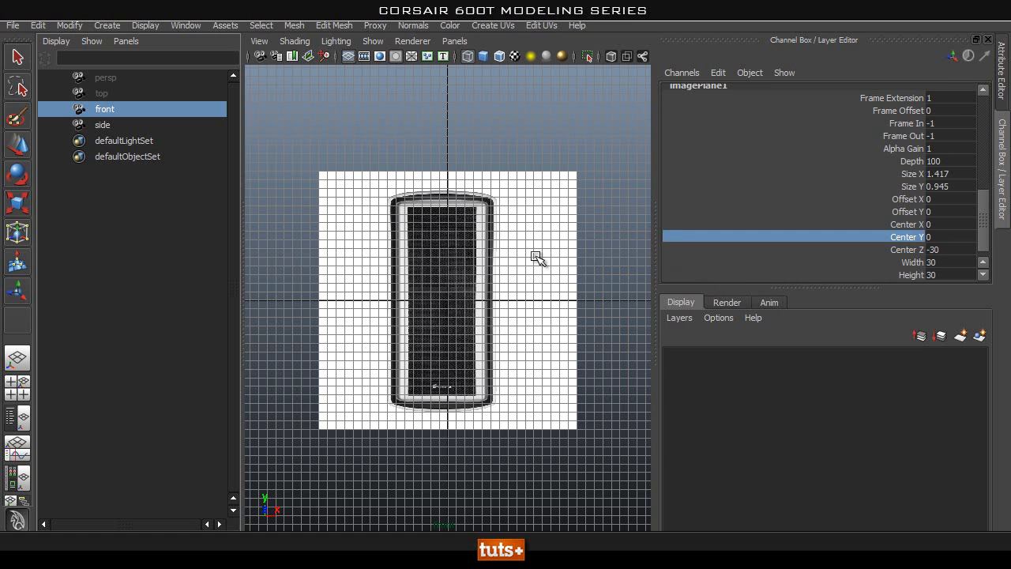
pyautogui.scroll(2, 568, 262)
pyautogui.moveTo(582, 253); pyautogui.dragTo(683, 252, button='middle')
pyautogui.keyDown('alt'); pyautogui.moveTo(481, 316); pyautogui.dragTo(507, 351, button='right'); pyautogui.keyUp('alt')
pyautogui.moveTo(509, 352); pyautogui.dragTo(514, 348, button='middle')
pyautogui.moveTo(508, 350); pyautogui.dragTo(509, 349, button='middle')
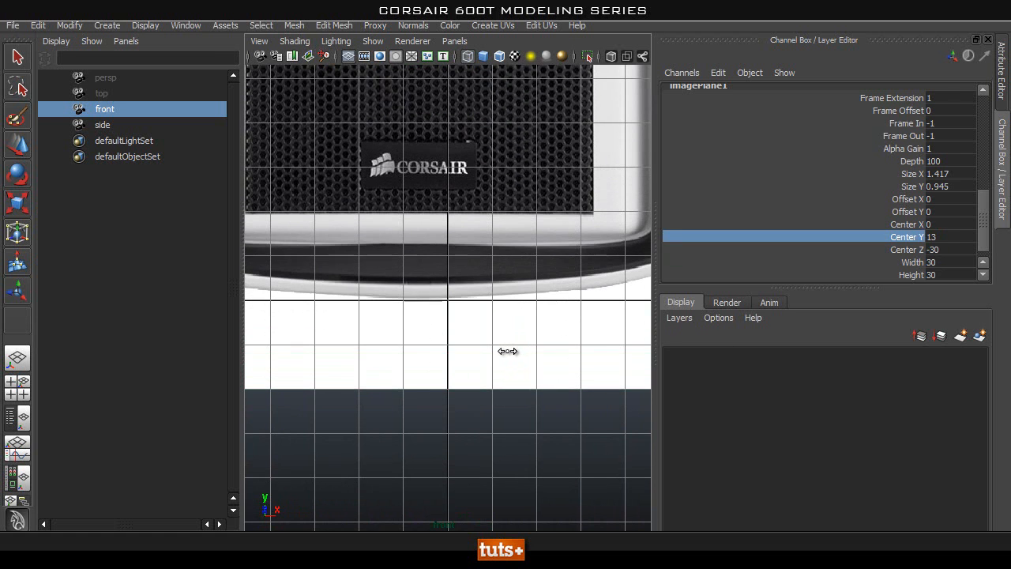
pyautogui.scroll(-5, 395, 355)
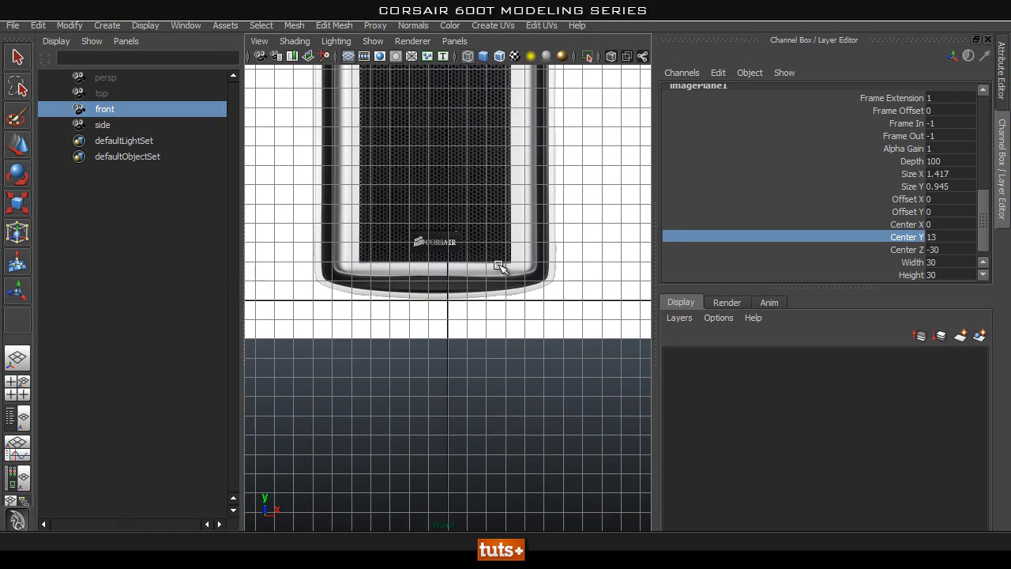
# Step: Set the front image plane's Center X to 0.66 to centre the case on the vertical axis
pyautogui.click(908, 224)
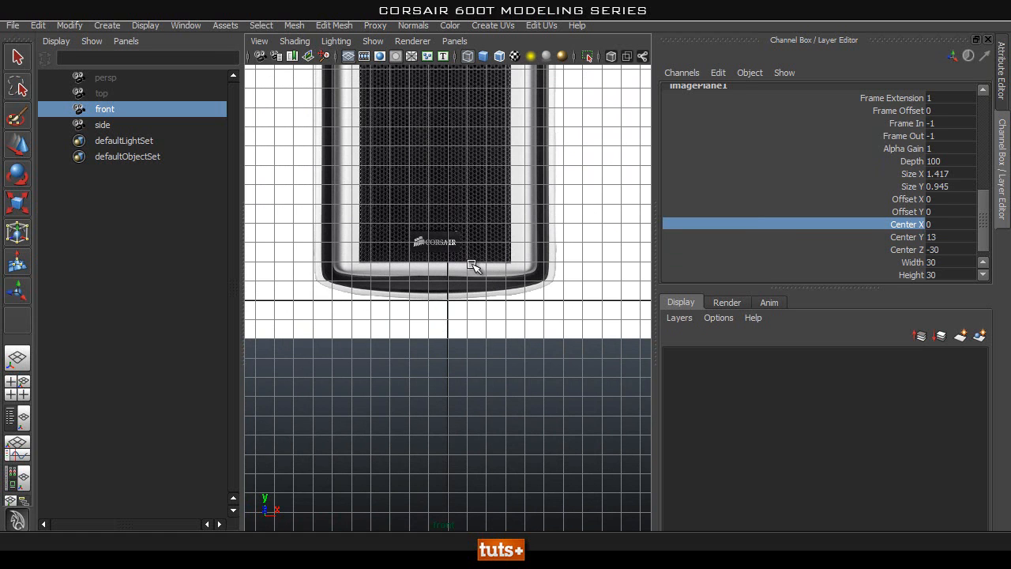
pyautogui.moveTo(474, 264); pyautogui.dragTo(514, 263, button='middle')
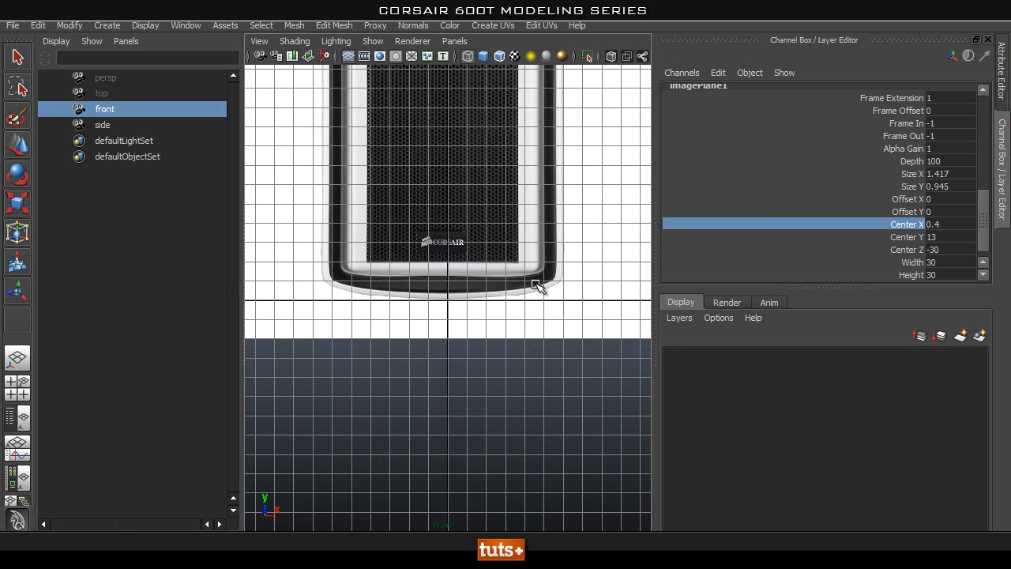
pyautogui.scroll(2, 512, 279)
pyautogui.moveTo(517, 279)
pyautogui.mouseDown(button='middle')
pyautogui.moveTo(540, 278)
pyautogui.moveTo(511, 277)
pyautogui.mouseUp(button='middle')
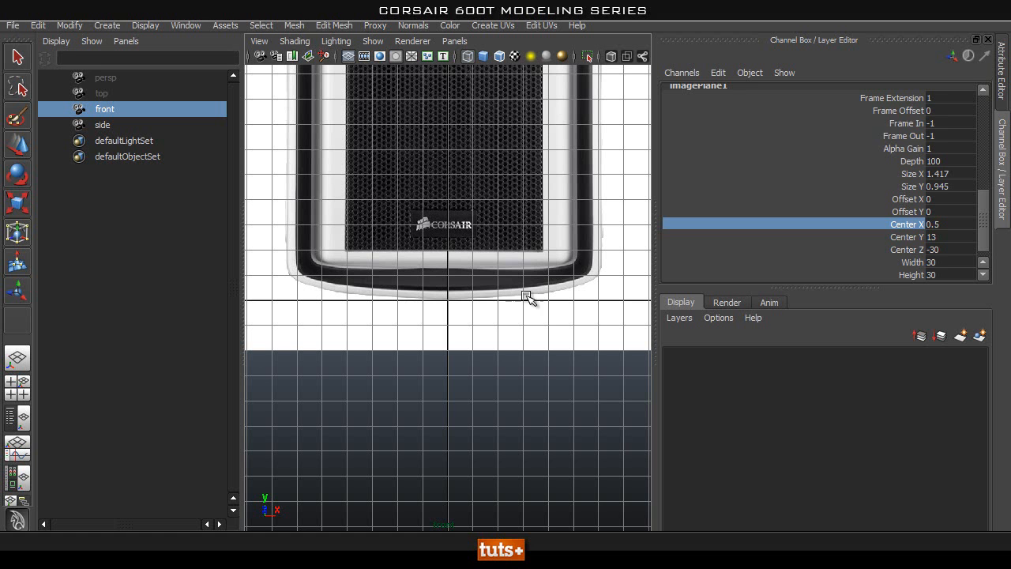
pyautogui.moveTo(535, 295); pyautogui.dragTo(537, 296, button='middle')
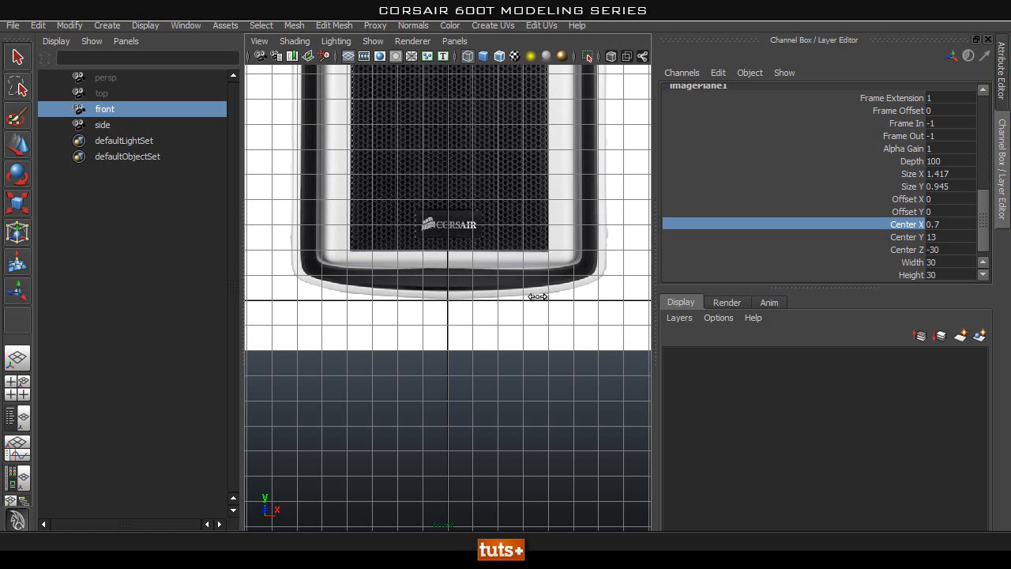
pyautogui.moveTo(537, 296); pyautogui.dragTo(536, 296, button='middle')
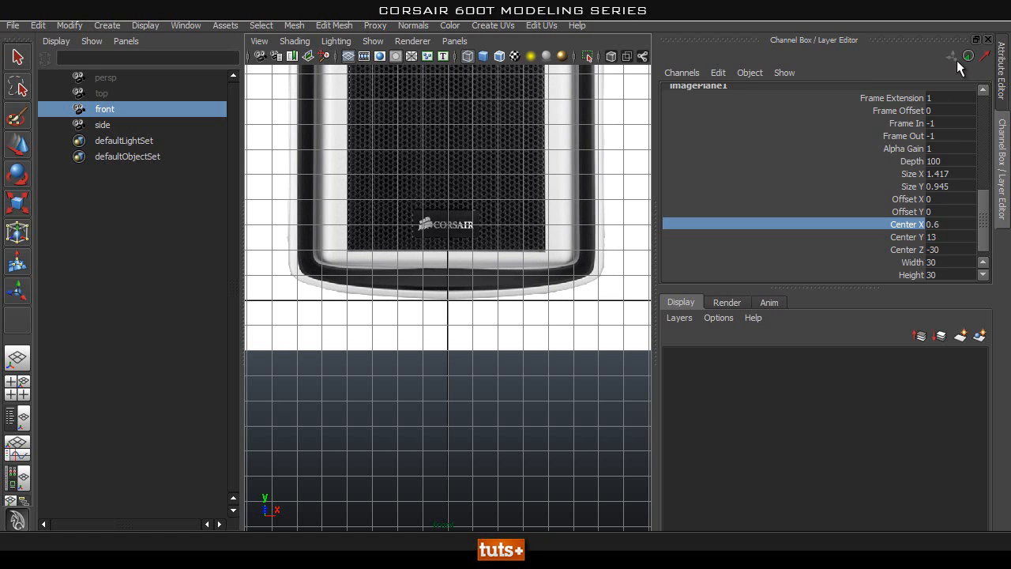
pyautogui.moveTo(559, 238)
pyautogui.mouseDown(button='middle')
pyautogui.moveTo(569, 235)
pyautogui.moveTo(564, 245)
pyautogui.mouseUp(button='middle')
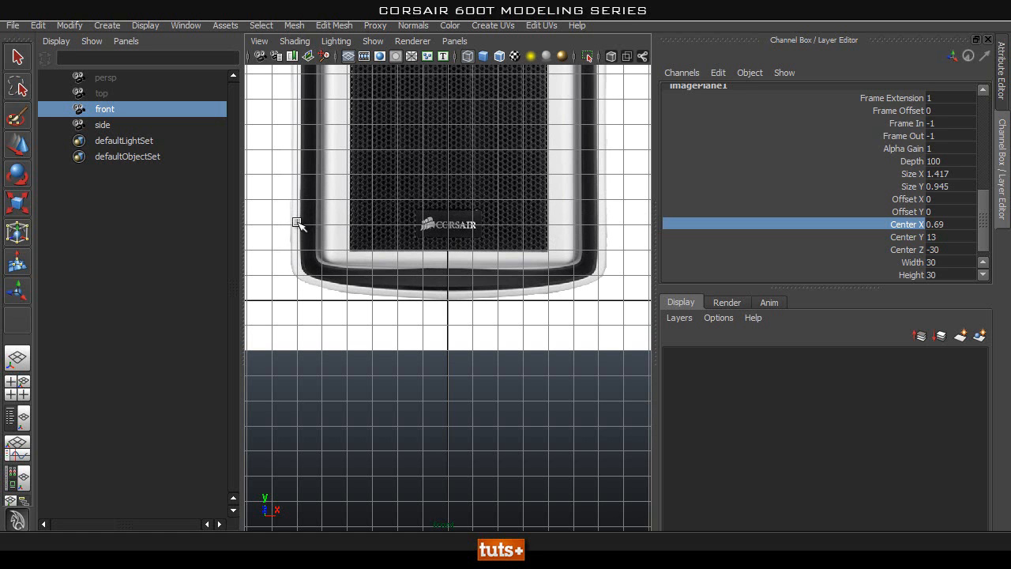
pyautogui.moveTo(593, 174); pyautogui.dragTo(551, 172, button='middle')
# Step: Select the side image plane in the perspective view, then frame its reference image in the side view
pyautogui.press('space')
pyautogui.moveTo(535, 256); pyautogui.dragTo(535, 220)
pyautogui.keyDown('alt'); pyautogui.moveTo(565, 287); pyautogui.dragTo(408, 282, button='right'); pyautogui.keyUp('alt')
pyautogui.keyDown('alt'); pyautogui.moveTo(408, 281); pyautogui.dragTo(324, 274); pyautogui.keyUp('alt')
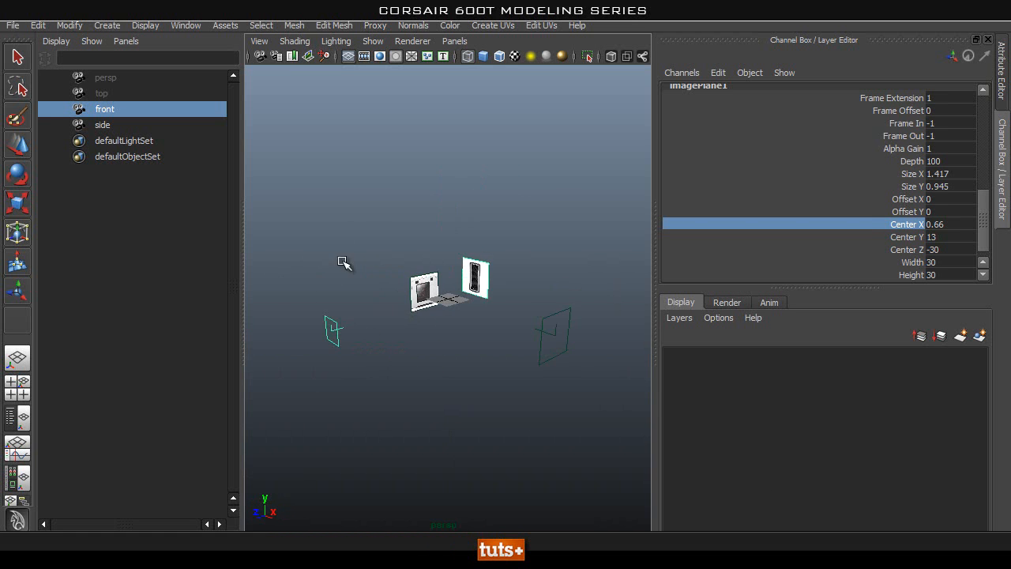
pyautogui.click(422, 300)
pyautogui.press('space')
pyautogui.moveTo(422, 301); pyautogui.dragTo(496, 299)
pyautogui.keyDown('alt'); pyautogui.moveTo(485, 292); pyautogui.dragTo(281, 316, button='right'); pyautogui.keyUp('alt')
pyautogui.keyDown('alt'); pyautogui.moveTo(452, 302); pyautogui.dragTo(758, 172, button='right'); pyautogui.keyUp('alt')
# Step: Expand the side camera's imagePlane2 input and raise the side image plane by setting Center Y to 13.88
pyautogui.click(683, 263)
pyautogui.scroll(-5, 789, 242)
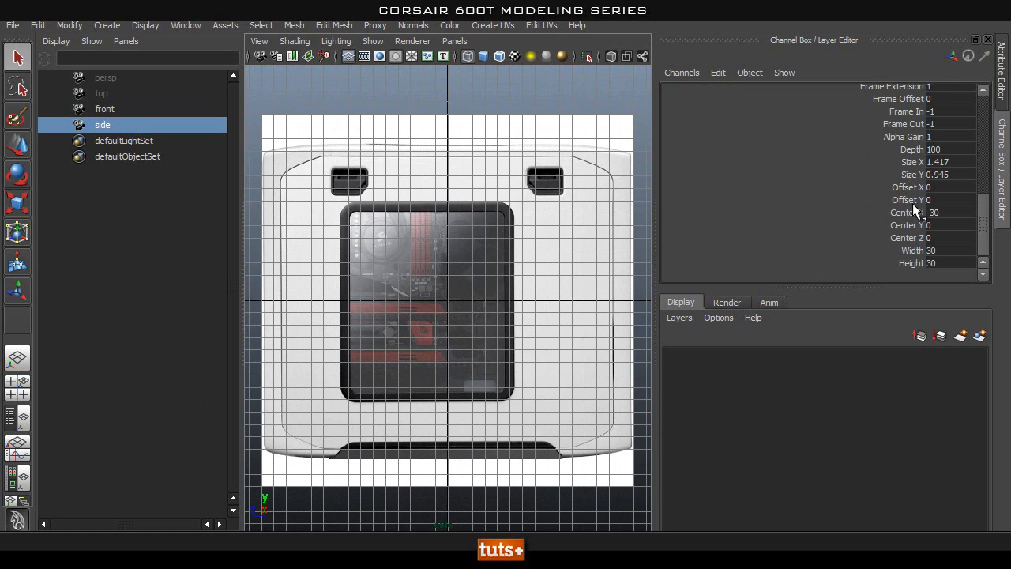
pyautogui.click(908, 201)
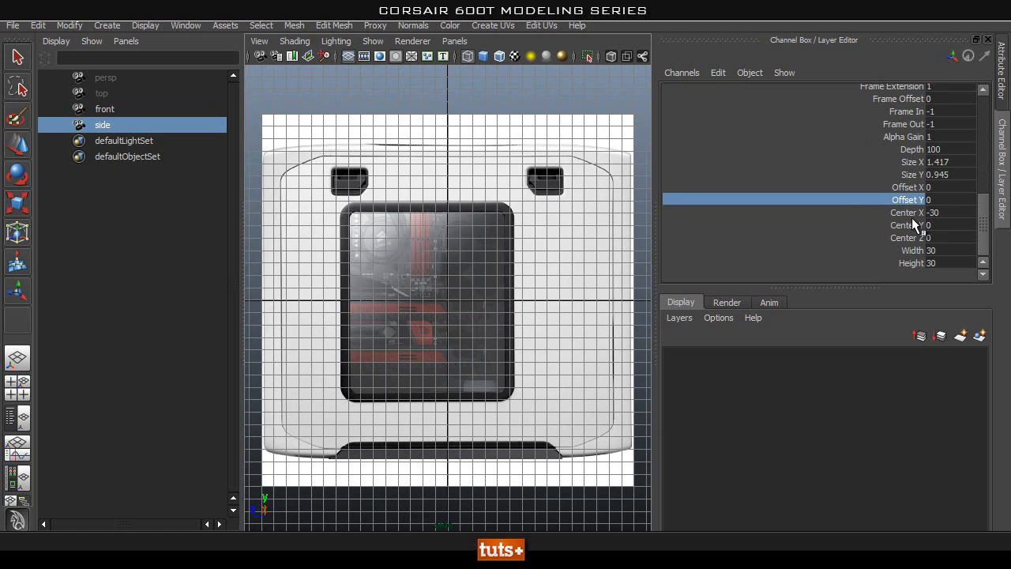
pyautogui.click(906, 225)
pyautogui.moveTo(577, 244); pyautogui.dragTo(631, 243, button='middle')
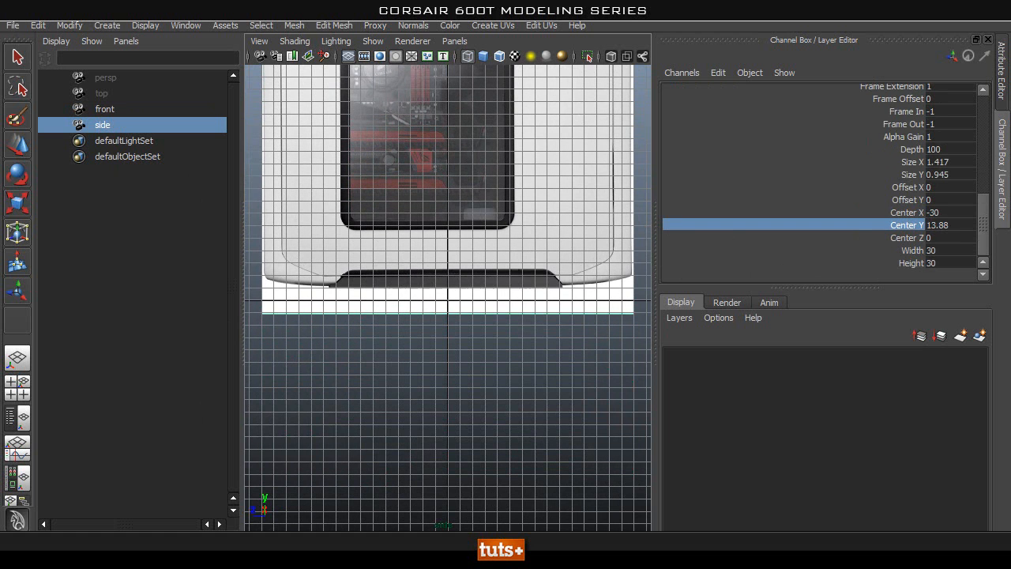
pyautogui.scroll(-1, 447, 180)
pyautogui.keyDown('alt'); pyautogui.moveTo(455, 168); pyautogui.dragTo(458, 301, button='middle'); pyautogui.keyUp('alt')
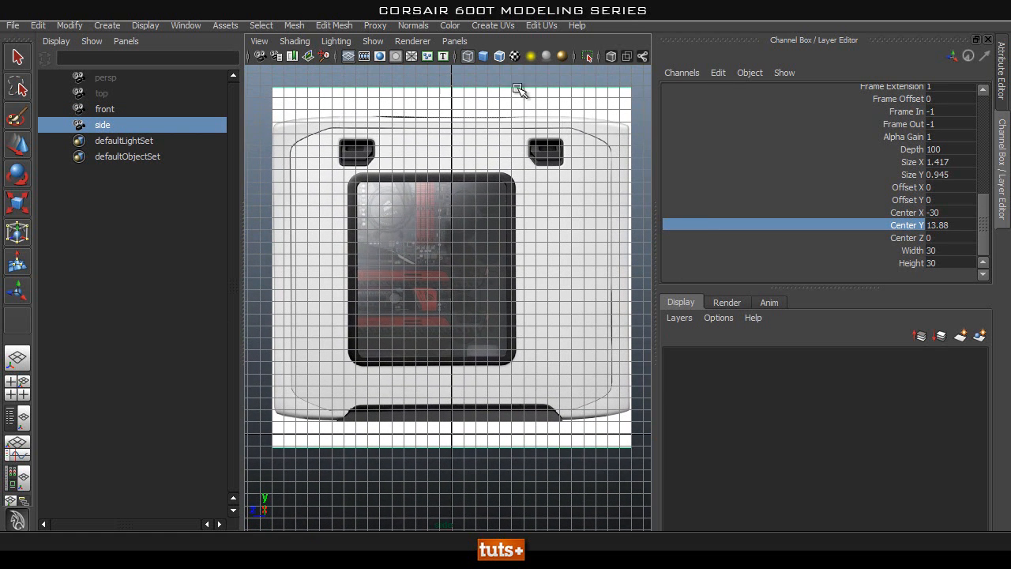
# Step: Switch to the perspective view and check how both image planes stand relative to the grid
pyautogui.press('space')
pyautogui.moveTo(487, 203); pyautogui.dragTo(488, 165)
pyautogui.keyDown('alt'); pyautogui.moveTo(491, 276); pyautogui.dragTo(553, 284); pyautogui.keyUp('alt')
pyautogui.keyDown('alt'); pyautogui.moveTo(553, 284); pyautogui.dragTo(696, 305, button='right'); pyautogui.keyUp('alt')
pyautogui.keyDown('alt'); pyautogui.moveTo(401, 229); pyautogui.dragTo(407, 319, button='middle'); pyautogui.keyUp('alt')
pyautogui.keyDown('alt'); pyautogui.moveTo(406, 319); pyautogui.dragTo(419, 280, button='right'); pyautogui.keyUp('alt')
pyautogui.keyDown('alt'); pyautogui.moveTo(420, 279); pyautogui.dragTo(406, 273); pyautogui.keyUp('alt')
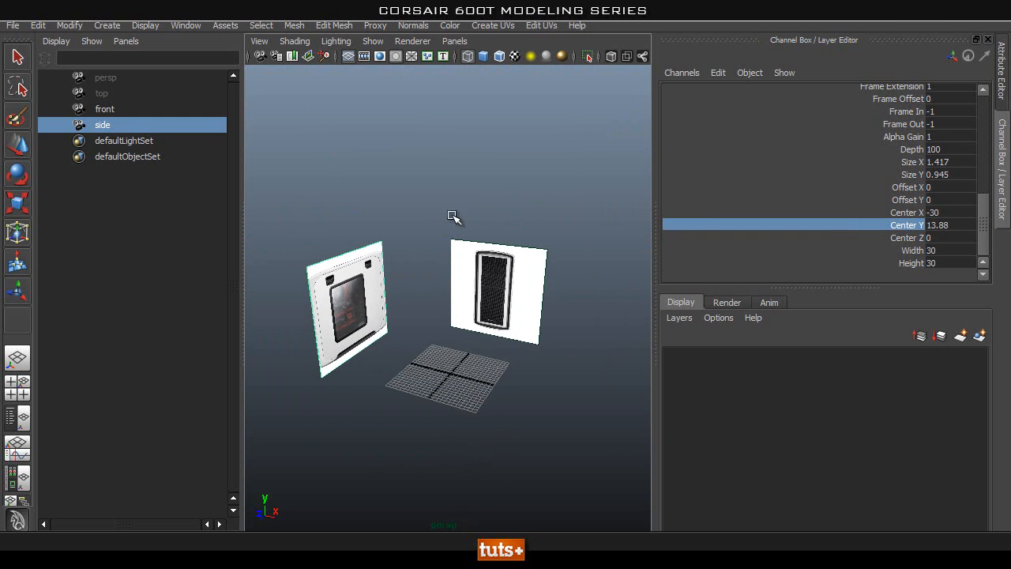
# Step: Create a display layer containing the front and side cameras and name it references_layer
pyautogui.click(90, 105)
pyautogui.keyDown('ctrl'); pyautogui.click(95, 120); pyautogui.keyUp('ctrl')
pyautogui.click(717, 301)
pyautogui.click(680, 301)
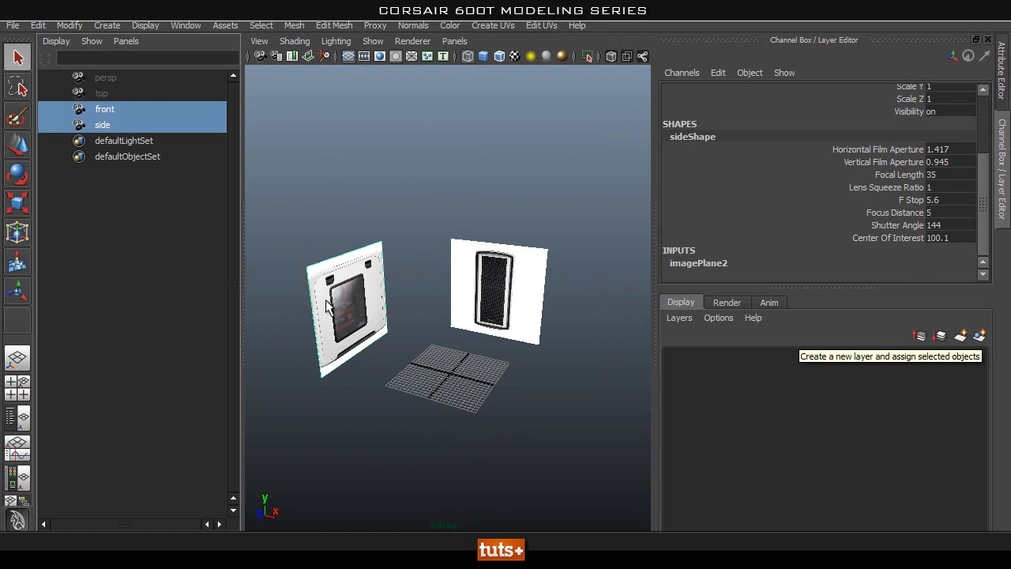
pyautogui.click(980, 337)
pyautogui.doubleClick(735, 356)
pyautogui.moveTo(933, 332); pyautogui.dragTo(627, 201)
pyautogui.doubleClick(663, 228)
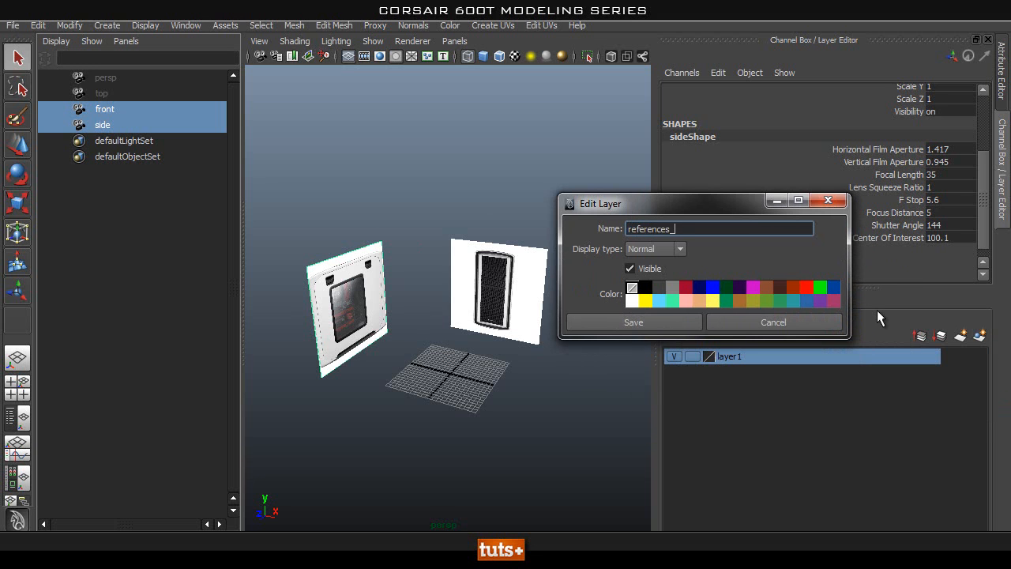
pyautogui.click(632, 321)
# Step: Set references_layer to the Reference display type and clear the selection
pyautogui.click(693, 357)
pyautogui.click(694, 357)
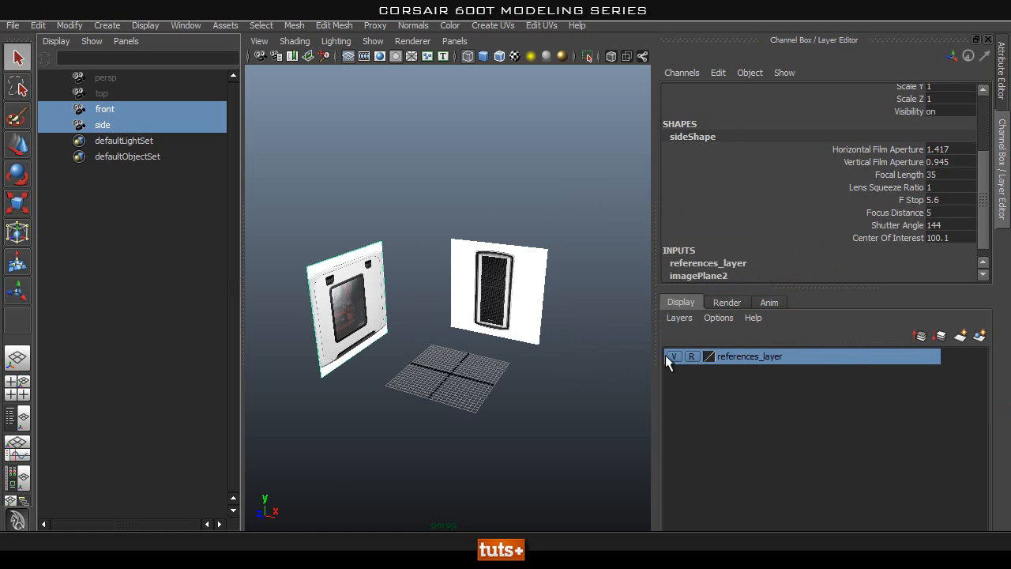
pyautogui.click(528, 239)
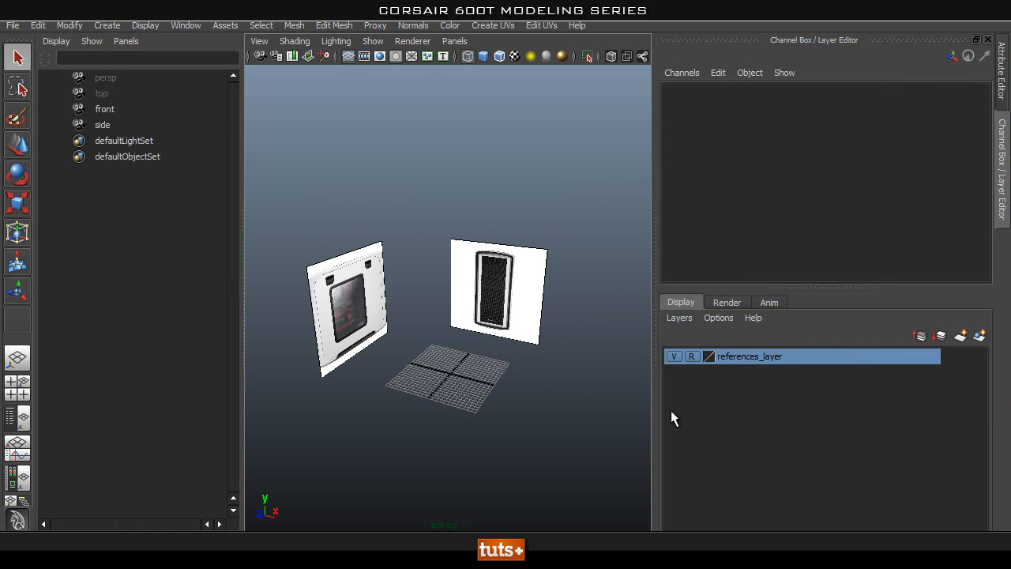
# Step: Switch to the front view and examine the whole front reference image against the grid
pyautogui.keyDown('alt'); pyautogui.moveTo(550, 319); pyautogui.dragTo(503, 310); pyautogui.keyUp('alt')
pyautogui.press('space')
pyautogui.keyDown('alt'); pyautogui.moveTo(422, 249); pyautogui.dragTo(458, 167, button='right'); pyautogui.keyUp('alt')
pyautogui.keyDown('alt'); pyautogui.moveTo(458, 167); pyautogui.dragTo(463, 393, button='middle'); pyautogui.keyUp('alt')
pyautogui.keyDown('alt'); pyautogui.moveTo(497, 275); pyautogui.dragTo(452, 180, button='right'); pyautogui.keyUp('alt')
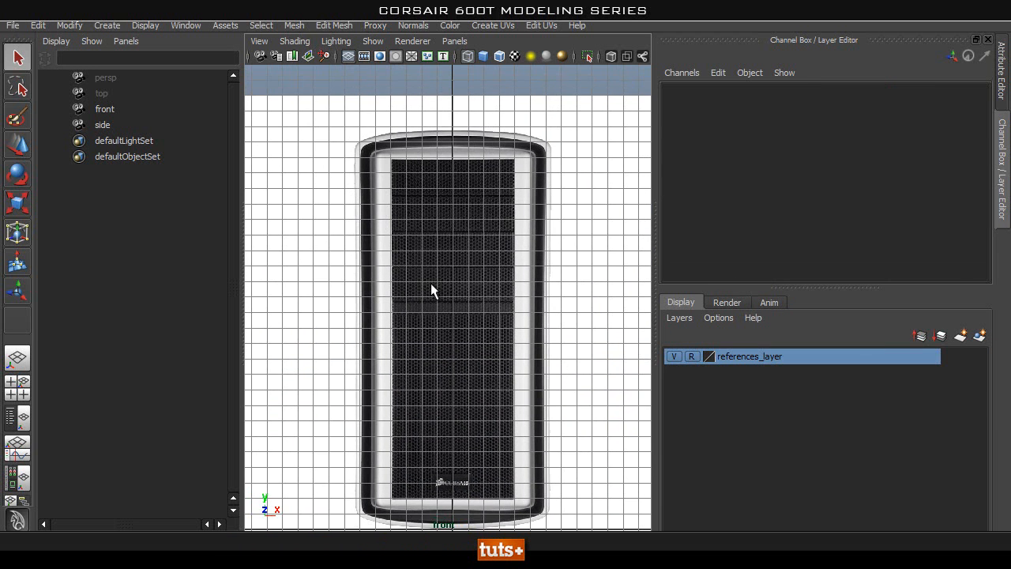
# Step: Return to the perspective view and examine the front and side reference planes from several angles
pyautogui.press('space')
pyautogui.moveTo(450, 273); pyautogui.dragTo(451, 235)
pyautogui.keyDown('alt'); pyautogui.moveTo(511, 292); pyautogui.dragTo(446, 326); pyautogui.keyUp('alt')
pyautogui.scroll(3, 474, 334)
pyautogui.keyDown('alt'); pyautogui.moveTo(342, 346); pyautogui.dragTo(434, 365); pyautogui.keyUp('alt')
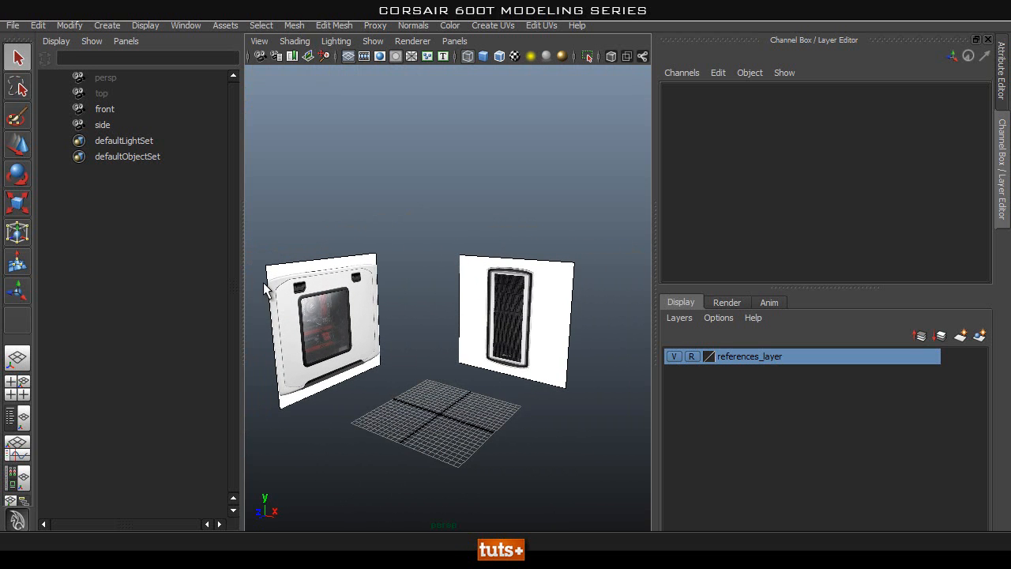
pyautogui.keyDown('alt'); pyautogui.moveTo(478, 315); pyautogui.dragTo(528, 320); pyautogui.keyUp('alt')
pyautogui.keyDown('alt'); pyautogui.moveTo(450, 323); pyautogui.dragTo(476, 323, button='right'); pyautogui.keyUp('alt')
pyautogui.keyDown('alt'); pyautogui.moveTo(476, 323); pyautogui.dragTo(442, 313); pyautogui.keyUp('alt')
pyautogui.moveTo(398, 361)
pyautogui.keyDown('alt'); pyautogui.mouseDown()
pyautogui.moveTo(418, 361)
pyautogui.moveTo(409, 359)
pyautogui.mouseUp(); pyautogui.keyUp('alt')
pyautogui.keyDown('alt'); pyautogui.moveTo(409, 359); pyautogui.dragTo(348, 357, button='right'); pyautogui.keyUp('alt')
pyautogui.keyDown('alt'); pyautogui.moveTo(348, 357); pyautogui.dragTo(478, 303); pyautogui.keyUp('alt')
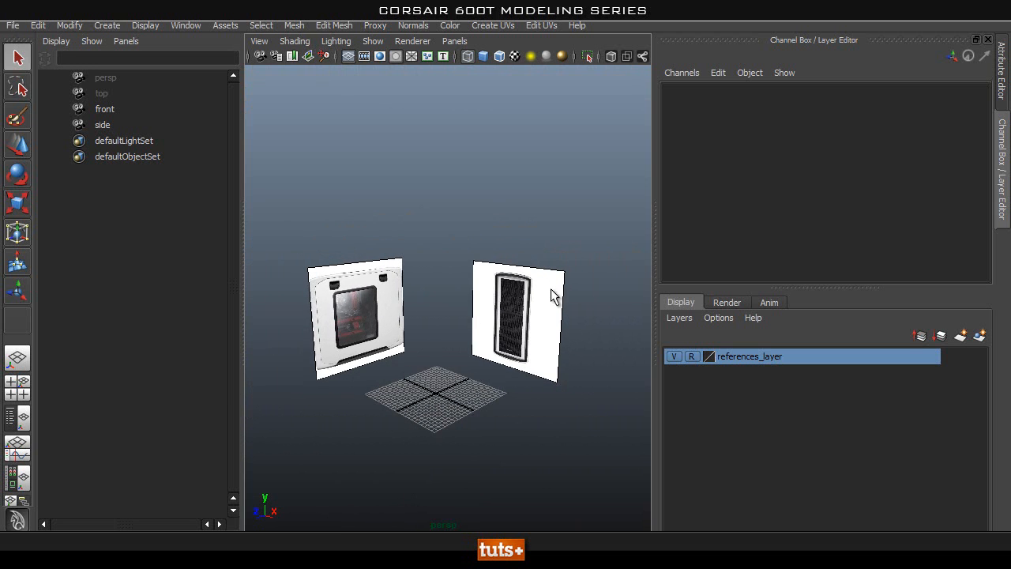
pyautogui.keyDown('alt'); pyautogui.moveTo(476, 342); pyautogui.dragTo(458, 343); pyautogui.keyUp('alt')
pyautogui.keyDown('alt'); pyautogui.moveTo(458, 342); pyautogui.dragTo(533, 347, button='right'); pyautogui.keyUp('alt')
pyautogui.keyDown('alt'); pyautogui.moveTo(532, 348); pyautogui.dragTo(484, 365); pyautogui.keyUp('alt')
# Step: Inspect the upper corner of the case in the front view up close, then view the reference image's upper part
pyautogui.press('space')
pyautogui.keyDown('alt'); pyautogui.moveTo(463, 356); pyautogui.dragTo(442, 409, button='middle'); pyautogui.keyUp('alt')
pyautogui.keyDown('alt'); pyautogui.moveTo(425, 217); pyautogui.dragTo(444, 317, button='middle'); pyautogui.keyUp('alt')
pyautogui.keyDown('alt'); pyautogui.moveTo(365, 314); pyautogui.dragTo(623, 341, button='right'); pyautogui.keyUp('alt')
pyautogui.keyDown('alt'); pyautogui.moveTo(463, 279); pyautogui.dragTo(314, 285, button='middle'); pyautogui.keyUp('alt')
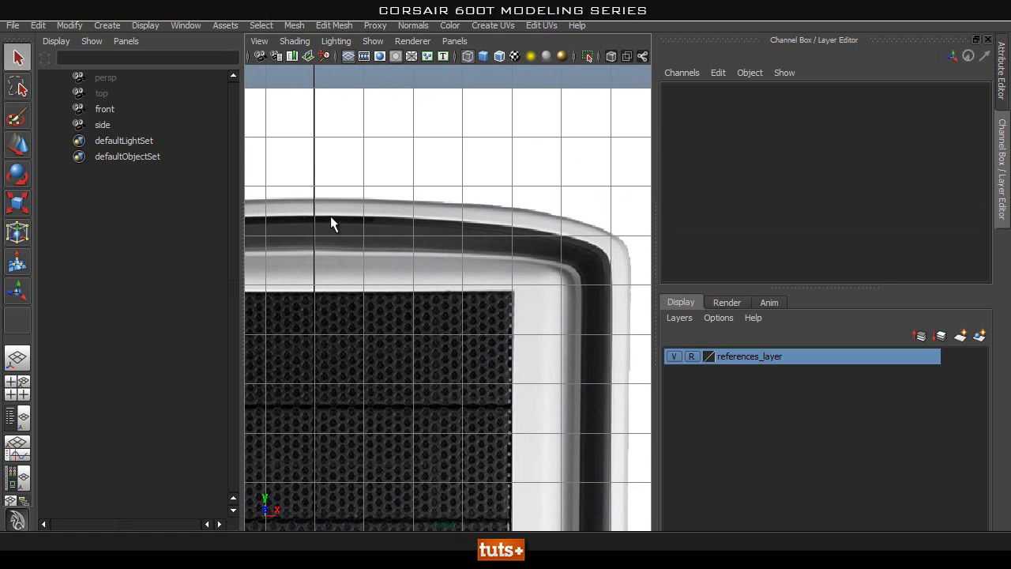
pyautogui.keyDown('alt'); pyautogui.moveTo(630, 419); pyautogui.dragTo(350, 326, button='right'); pyautogui.keyUp('alt')
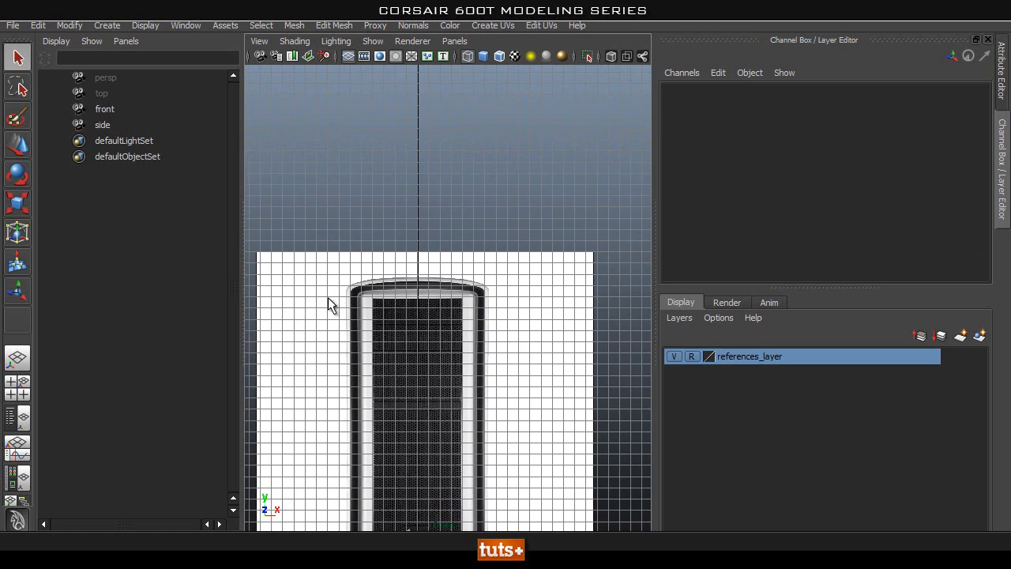
# Step: Examine the front reference image against the grid, first as a whole and up close around the case's upper part
pyautogui.keyDown('alt'); pyautogui.moveTo(535, 355); pyautogui.dragTo(291, 381, button='right'); pyautogui.keyUp('alt')
pyautogui.keyDown('alt'); pyautogui.moveTo(390, 334); pyautogui.dragTo(421, 242, button='middle'); pyautogui.keyUp('alt')
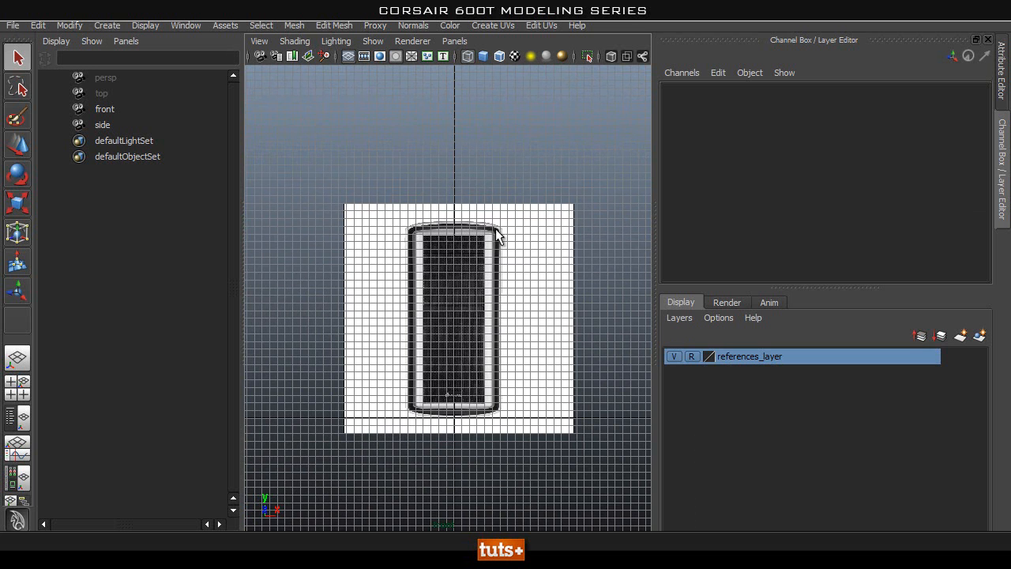
pyautogui.keyDown('alt'); pyautogui.moveTo(338, 300); pyautogui.dragTo(469, 242, button='right'); pyautogui.keyUp('alt')
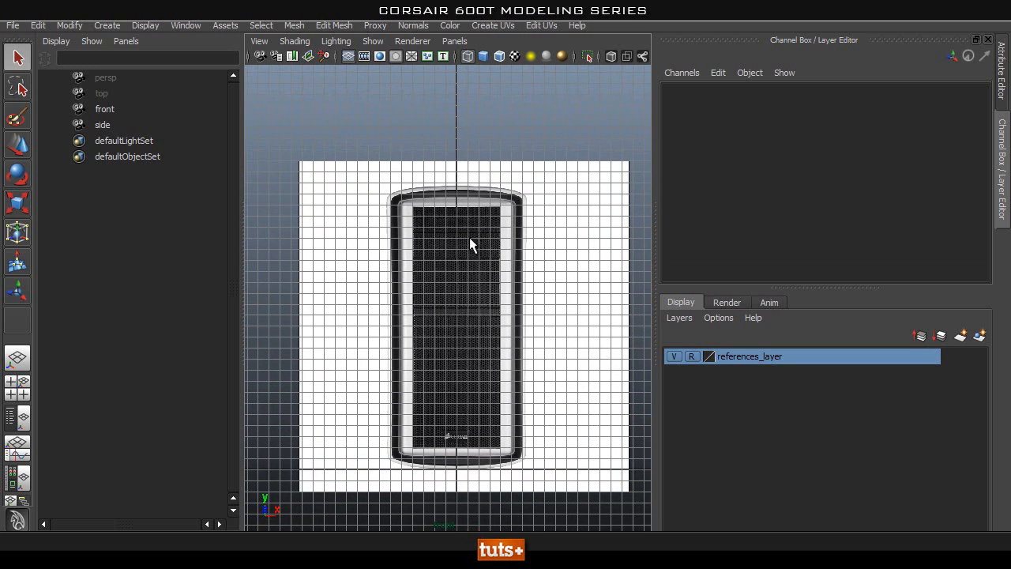
pyautogui.keyDown('alt'); pyautogui.moveTo(434, 332); pyautogui.dragTo(407, 322, button='middle'); pyautogui.keyUp('alt')
pyautogui.keyDown('alt'); pyautogui.moveTo(407, 329); pyautogui.dragTo(531, 180, button='right'); pyautogui.keyUp('alt')
pyautogui.keyDown('alt'); pyautogui.moveTo(374, 214); pyautogui.dragTo(413, 223, button='middle'); pyautogui.keyUp('alt')
pyautogui.keyDown('alt'); pyautogui.moveTo(477, 240); pyautogui.dragTo(455, 243, button='right'); pyautogui.keyUp('alt')
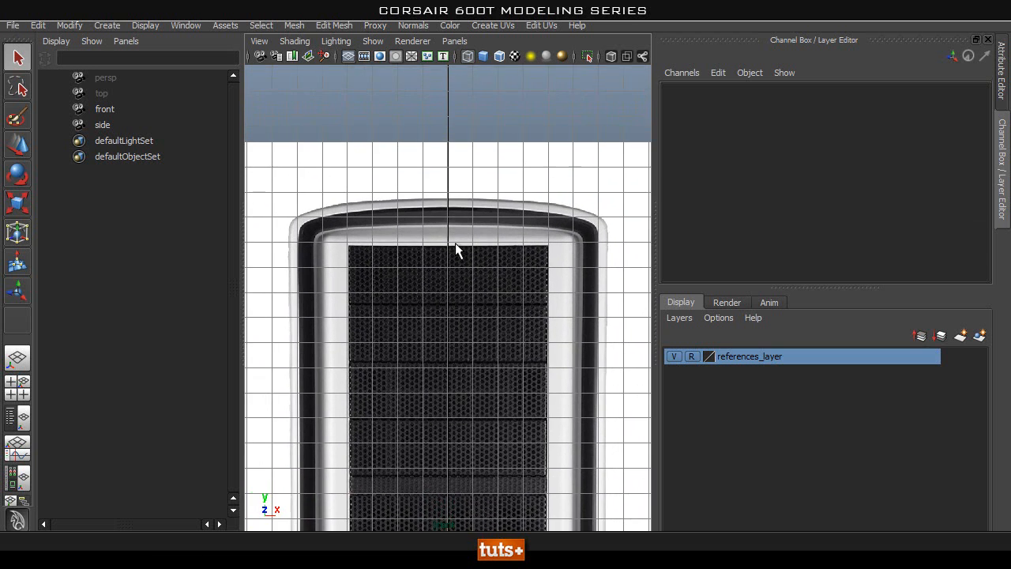
pyautogui.keyDown('alt'); pyautogui.moveTo(455, 243); pyautogui.dragTo(457, 212, button='middle'); pyautogui.keyUp('alt')
# Step: Switch to the top view and import top.jpg as its image plane
pyautogui.press('space')
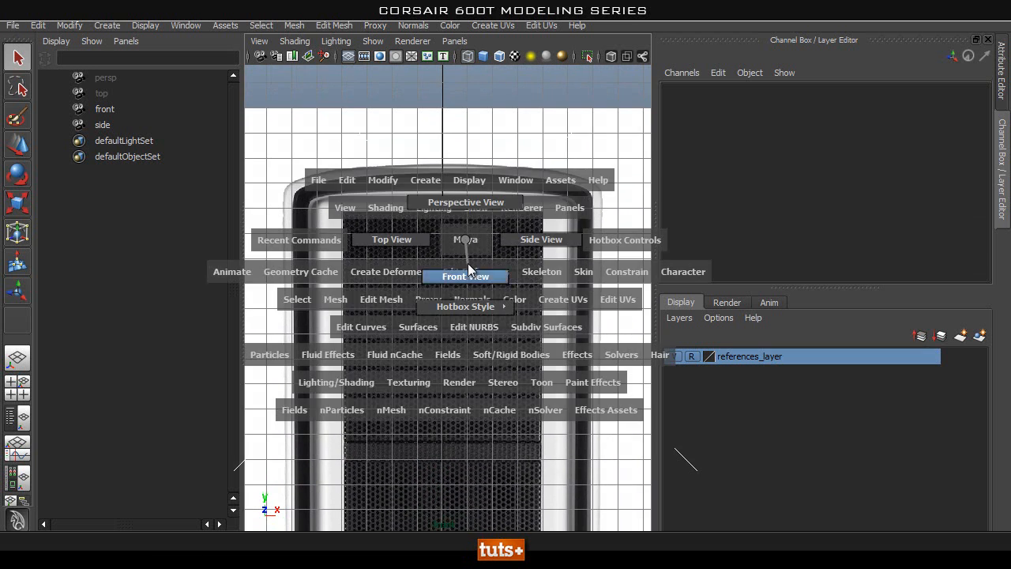
pyautogui.click(392, 240)
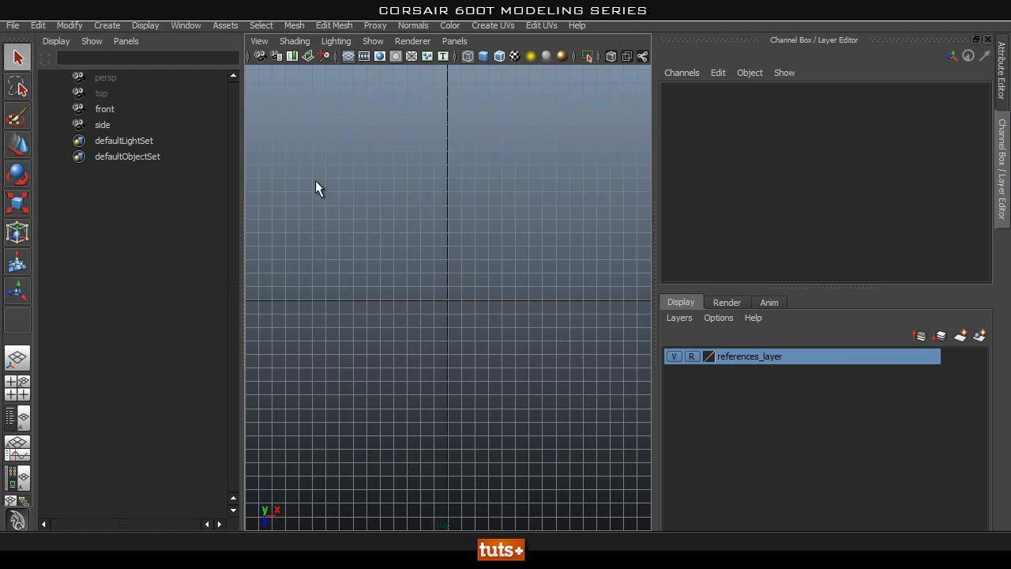
pyautogui.click(260, 41)
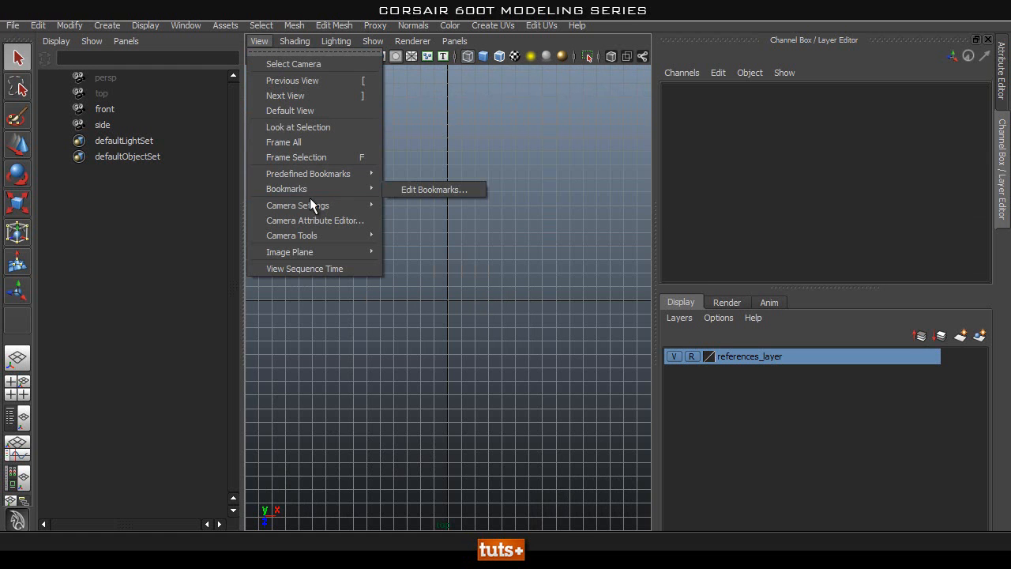
pyautogui.moveTo(325, 253)
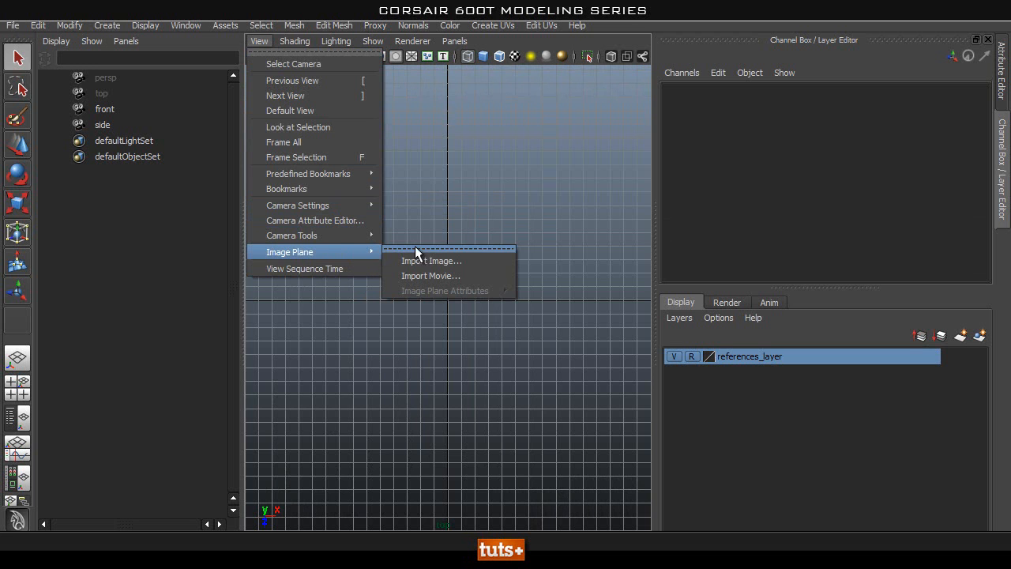
pyautogui.click(438, 260)
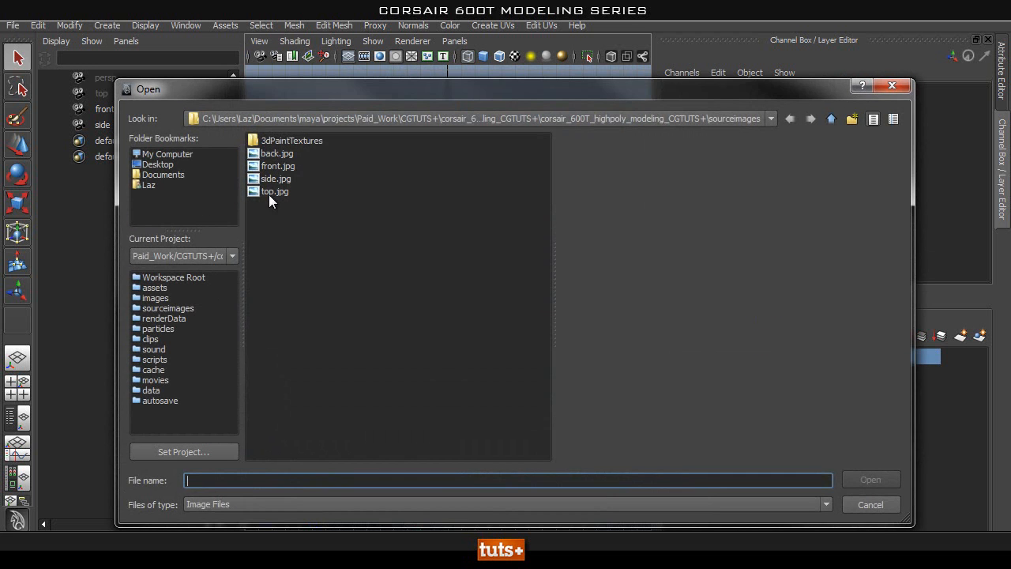
pyautogui.click(271, 192)
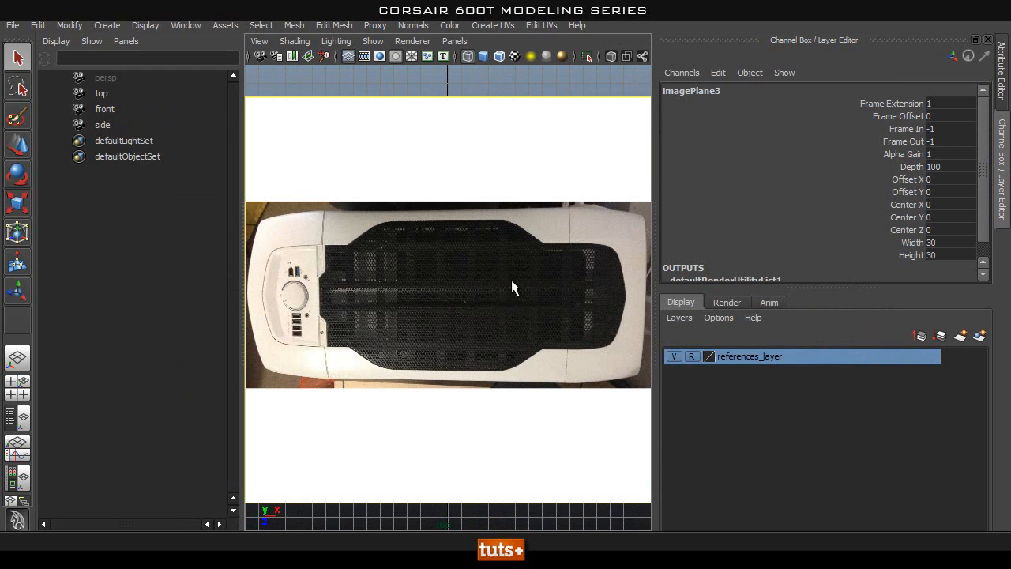
# Step: Return to the perspective view and examine the top reference plane alongside the front and side planes
pyautogui.press('space')
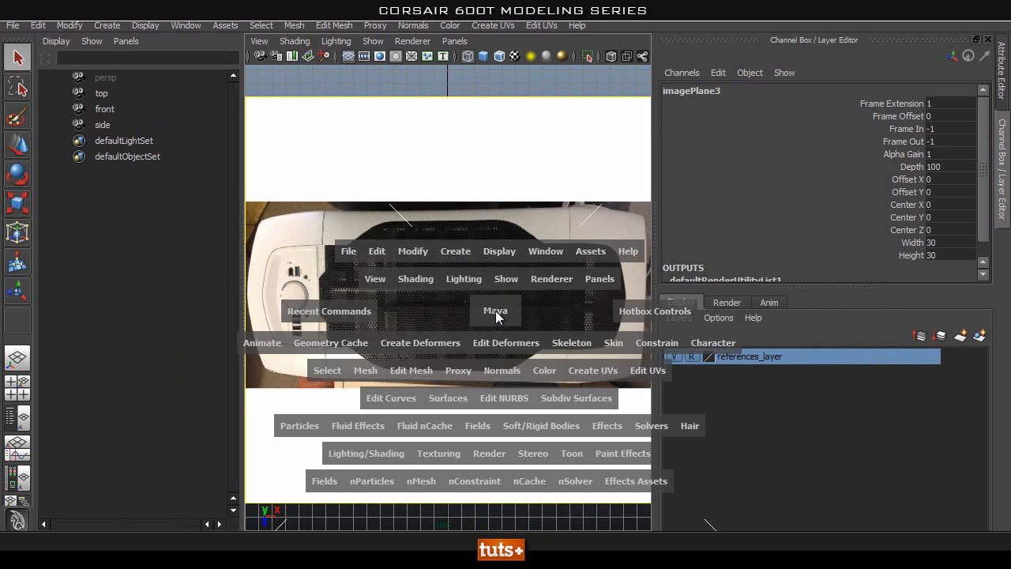
pyautogui.moveTo(494, 287); pyautogui.dragTo(476, 352)
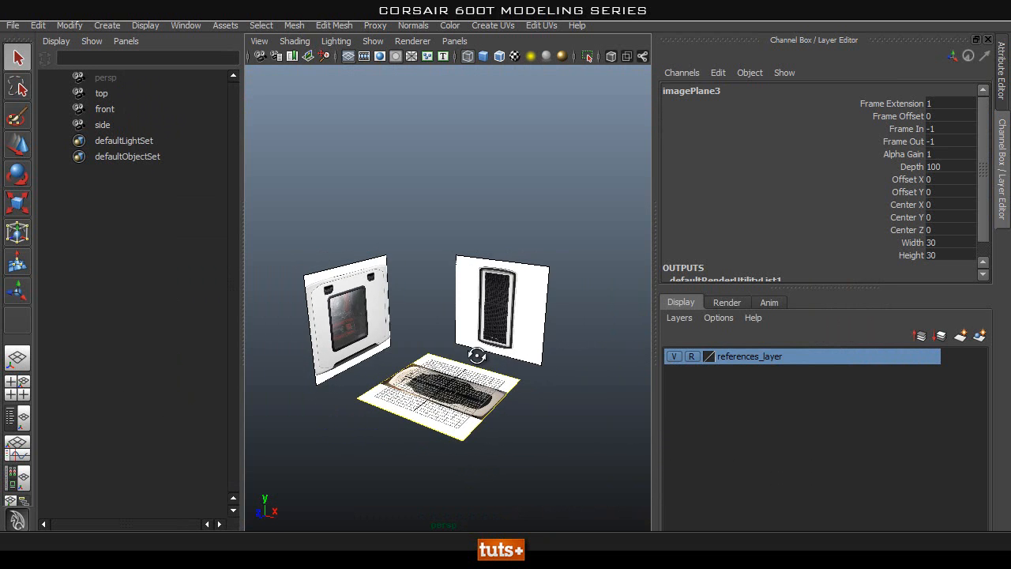
pyautogui.keyDown('alt'); pyautogui.moveTo(476, 352); pyautogui.dragTo(527, 415, button='right'); pyautogui.keyUp('alt')
pyautogui.keyDown('alt'); pyautogui.moveTo(527, 415); pyautogui.dragTo(511, 419); pyautogui.keyUp('alt')
pyautogui.keyDown('alt'); pyautogui.moveTo(511, 420); pyautogui.dragTo(391, 437, button='right'); pyautogui.keyUp('alt')
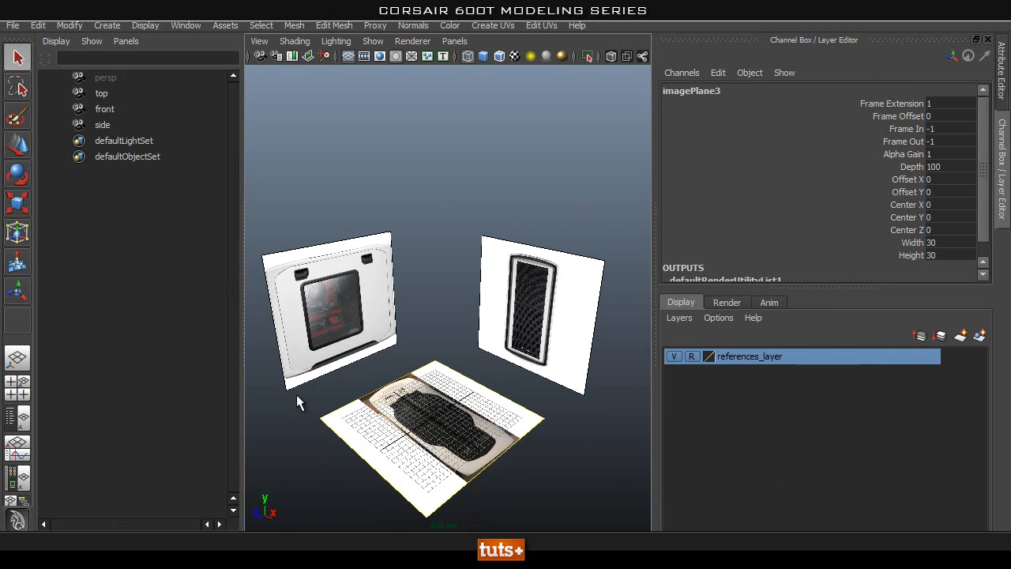
# Step: Select the top camera, activate the Rotate tool, and look through the camera's image plane and transform attributes
pyautogui.press('Up')
pyautogui.scroll(-1, 811, 188)
pyautogui.scroll(1, 787, 208)
pyautogui.scroll(-3, 751, 252)
pyautogui.scroll(-2, 837, 244)
pyautogui.scroll(-3, 835, 239)
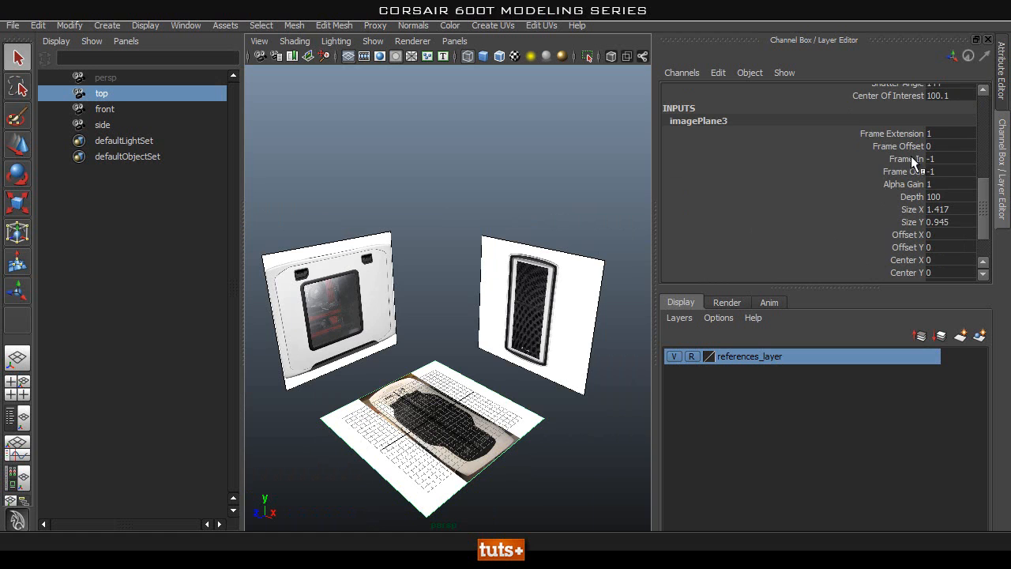
pyautogui.scroll(-3, 916, 252)
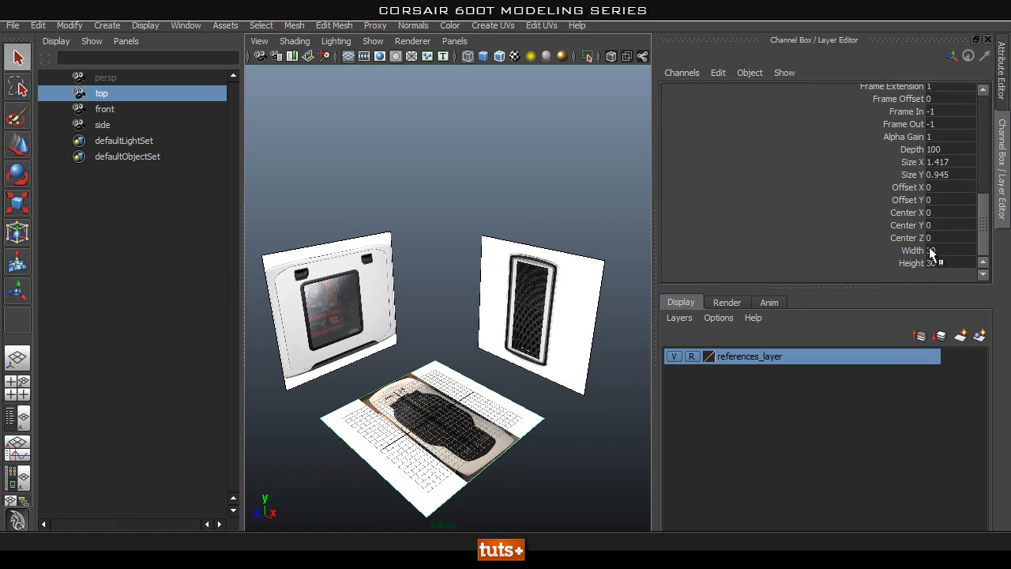
pyautogui.scroll(2, 924, 234)
pyautogui.press('e')
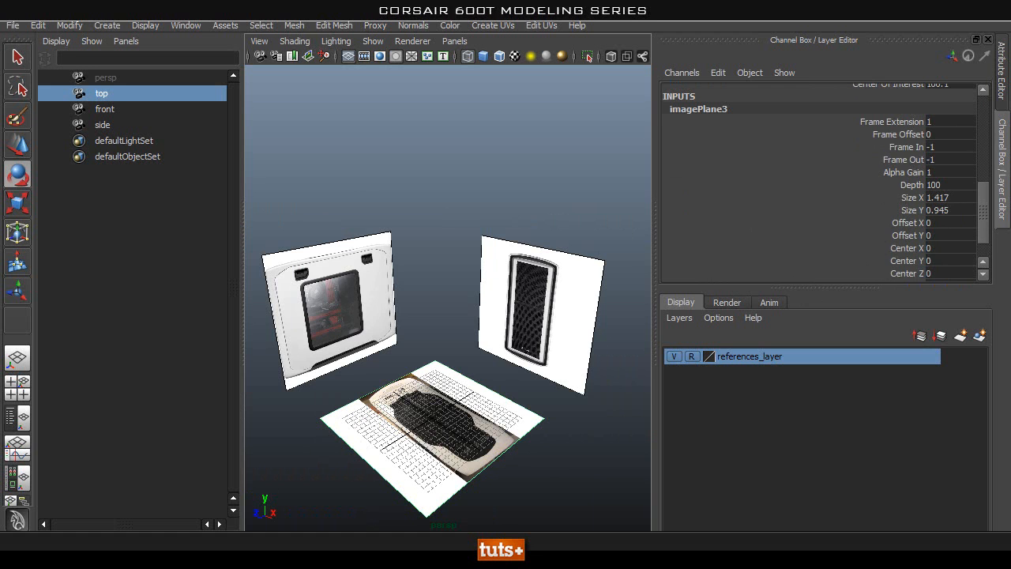
pyautogui.scroll(-2, 908, 174)
pyautogui.moveTo(984, 237); pyautogui.dragTo(984, 131)
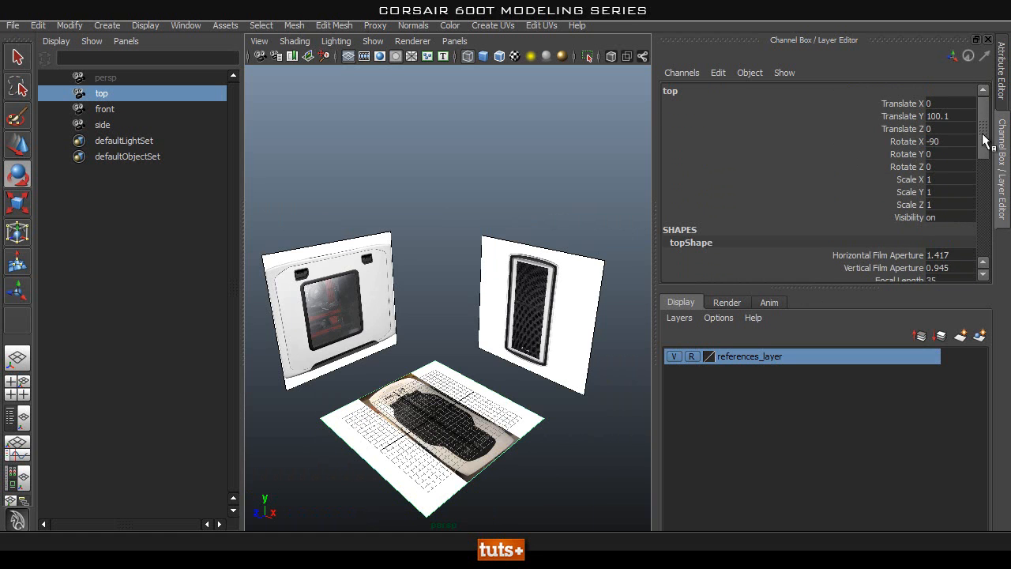
# Step: Try a Rotate X of 0 on the top camera, check the plane's orientation, and restore Rotate X to -90
pyautogui.doubleClick(933, 141)
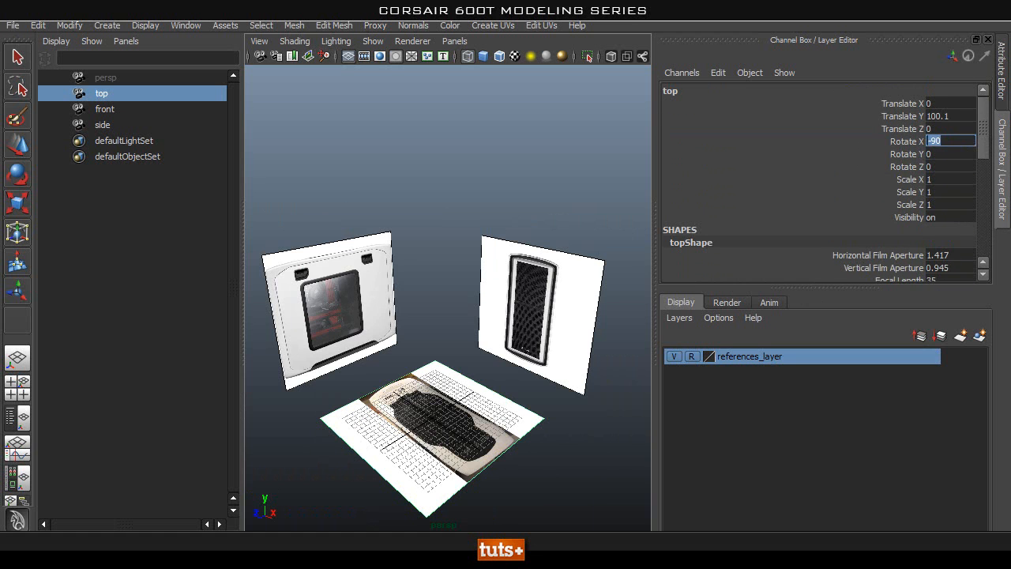
pyautogui.write('0')
pyautogui.press('Return')
pyautogui.scroll(-5, 826, 182)
pyautogui.scroll(-6, 424, 408)
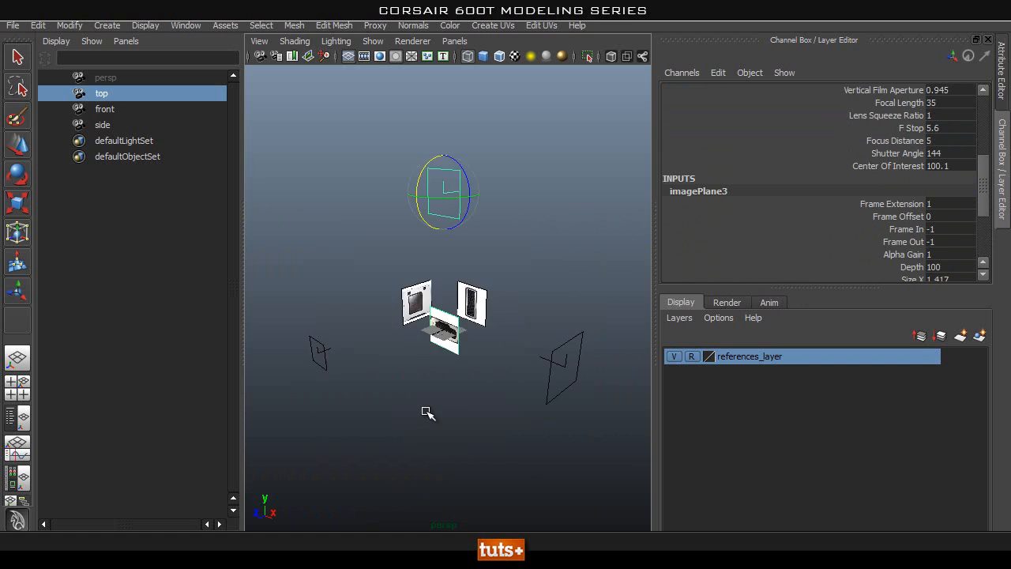
pyautogui.scroll(3, 445, 411)
pyautogui.scroll(5, 881, 190)
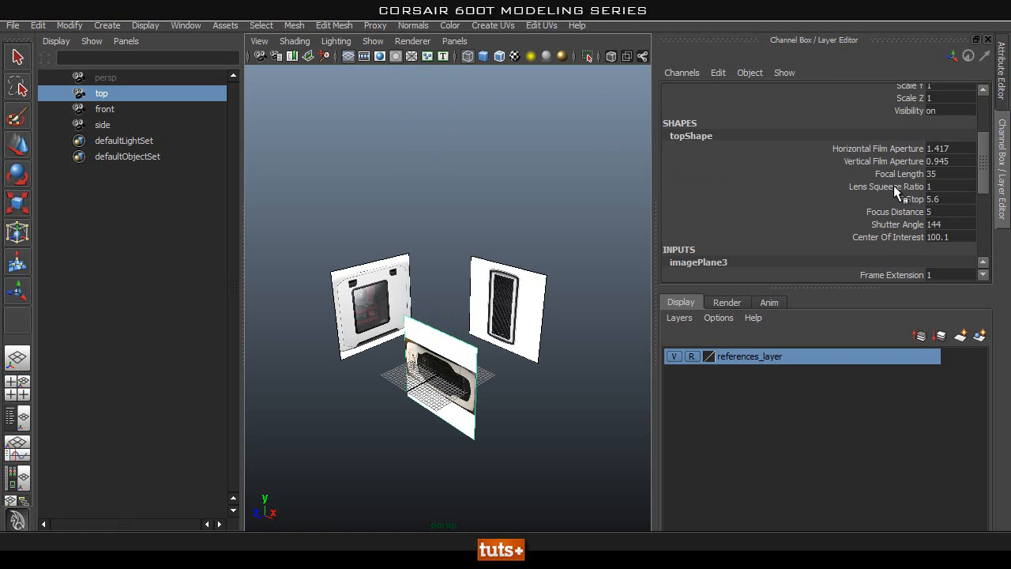
pyautogui.write('-90')
pyautogui.press('Return')
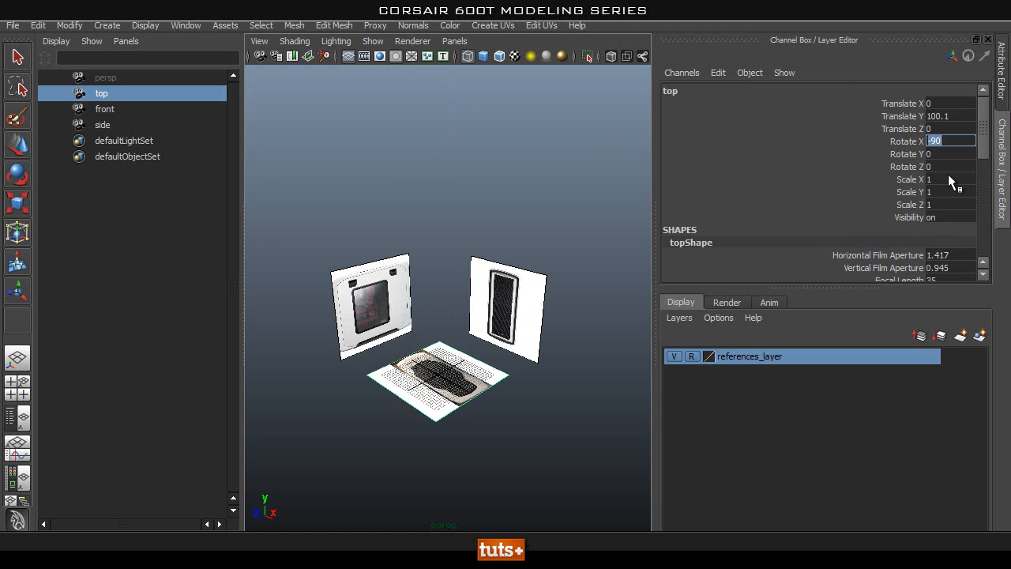
# Step: Set the top camera's Rotate Y to 90 to reorient the top reference image, and clear the selection
pyautogui.click(959, 154)
pyautogui.write('90')
pyautogui.press('Return')
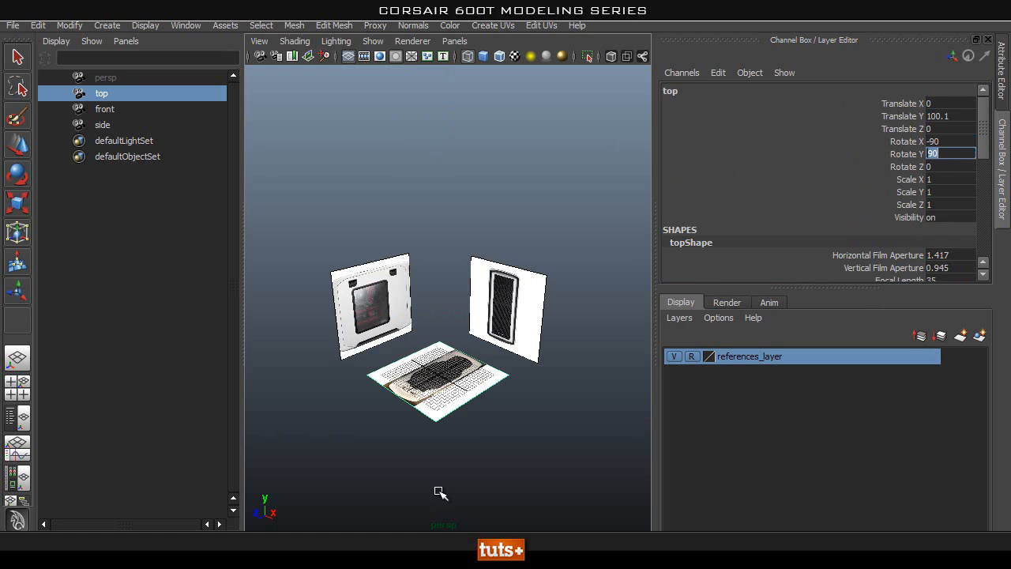
pyautogui.click(400, 481)
pyautogui.scroll(3, 455, 449)
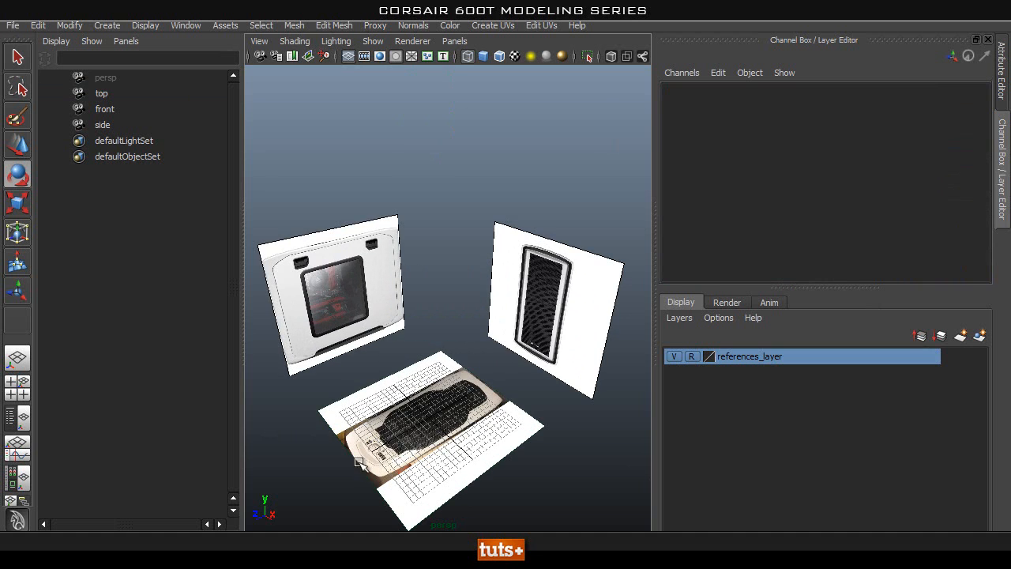
# Step: Switch to the front view, add the top camera to references_layer, and clear the selection
pyautogui.press('space')
pyautogui.press('space')
pyautogui.keyDown('alt'); pyautogui.moveTo(534, 326); pyautogui.dragTo(11, 419, button='right'); pyautogui.keyUp('alt')
pyautogui.keyDown('alt'); pyautogui.moveTo(506, 348); pyautogui.dragTo(490, 431, button='right'); pyautogui.keyUp('alt')
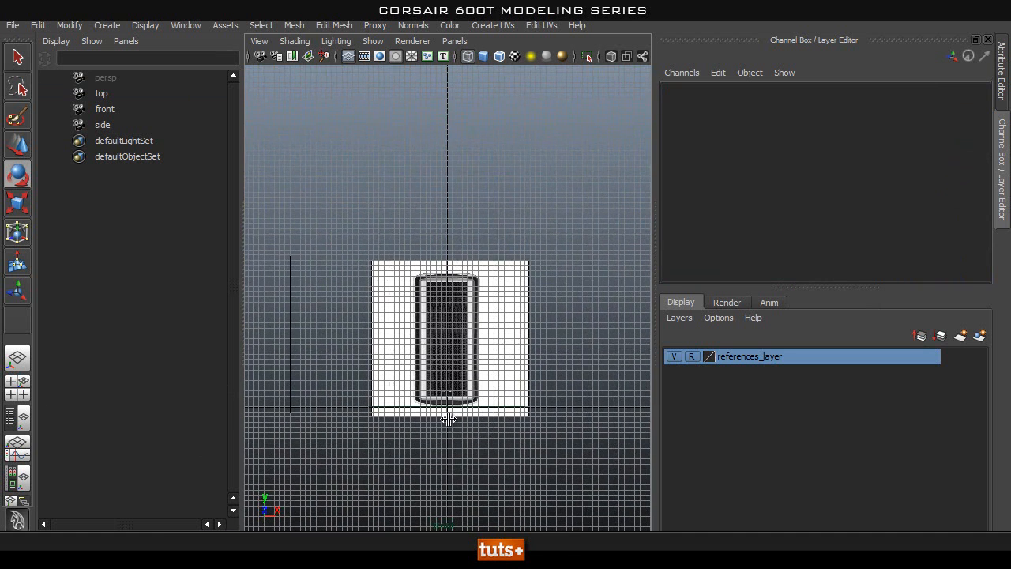
pyautogui.click(117, 122)
pyautogui.click(123, 110)
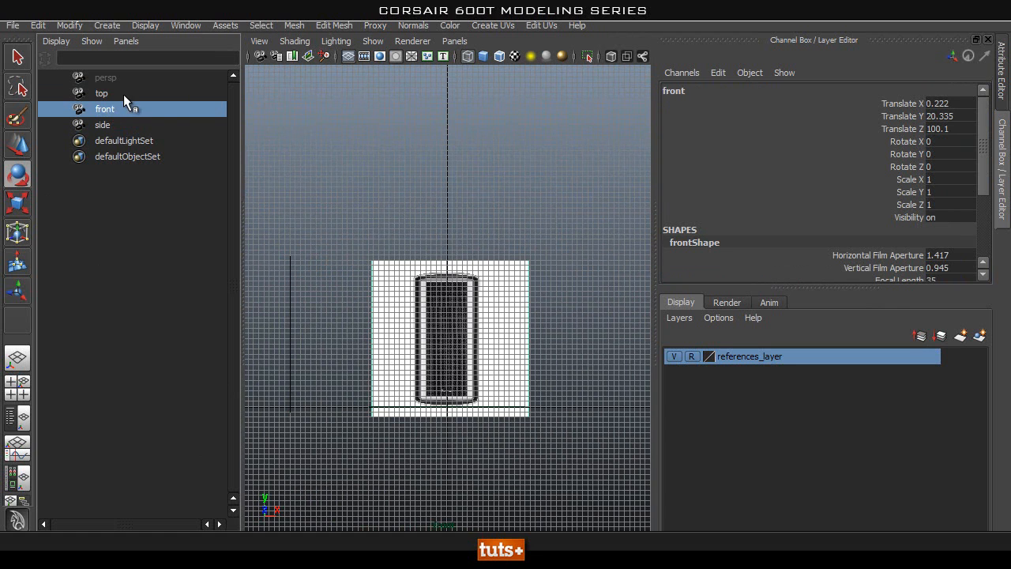
pyautogui.click(115, 94)
pyautogui.rightClick(746, 357)
pyautogui.click(818, 383)
pyautogui.click(583, 273)
# Step: Close the docked Attribute Editor to widen the front view, and frame the upper edge of the case
pyautogui.keyDown('alt'); pyautogui.moveTo(338, 384); pyautogui.dragTo(541, 392, button='right'); pyautogui.keyUp('alt')
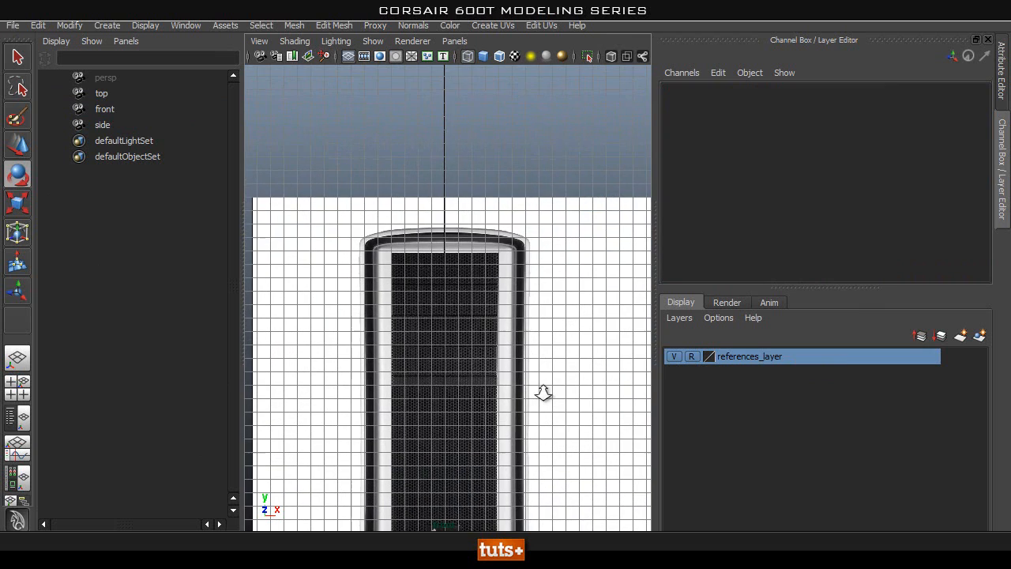
pyautogui.keyDown('alt'); pyautogui.moveTo(519, 300); pyautogui.dragTo(395, 276, button='right'); pyautogui.keyUp('alt')
pyautogui.keyDown('alt'); pyautogui.moveTo(461, 242); pyautogui.dragTo(447, 373, button='middle'); pyautogui.keyUp('alt')
pyautogui.keyDown('alt'); pyautogui.moveTo(334, 318); pyautogui.dragTo(545, 337, button='right'); pyautogui.keyUp('alt')
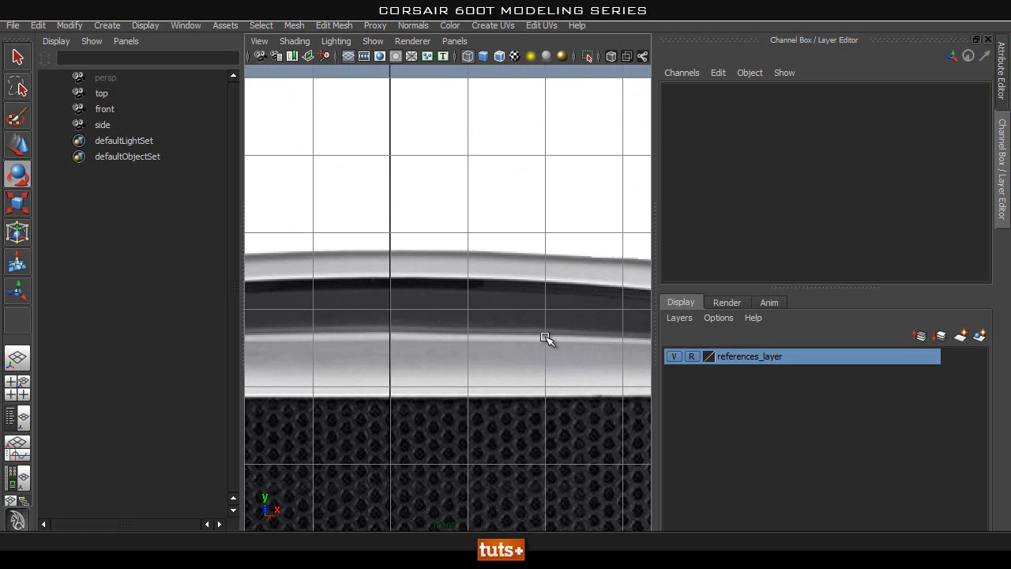
pyautogui.click(998, 54)
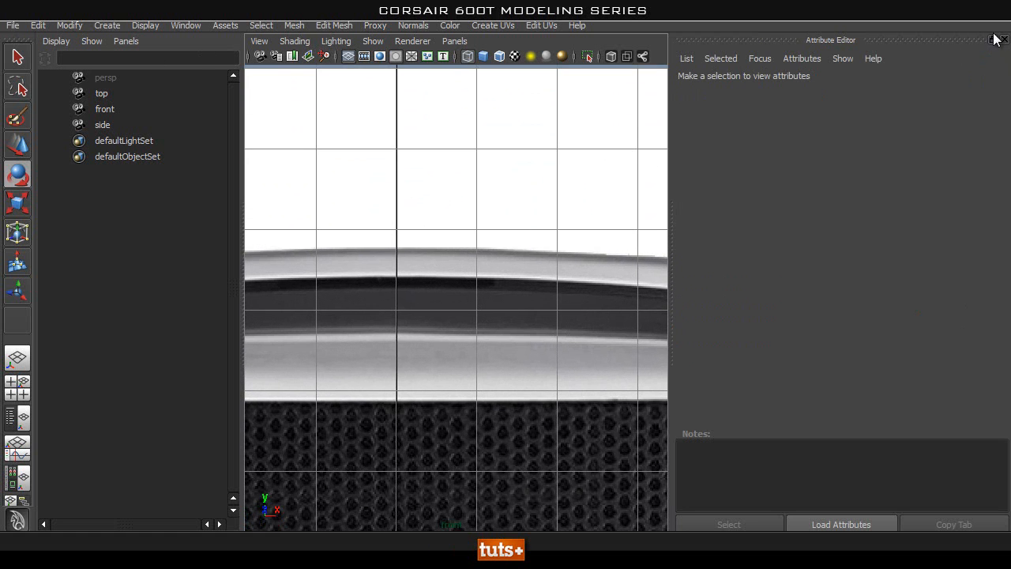
pyautogui.click(1002, 39)
pyautogui.keyDown('alt'); pyautogui.moveTo(472, 308); pyautogui.dragTo(405, 308, button='right'); pyautogui.keyUp('alt')
pyautogui.keyDown('alt'); pyautogui.moveTo(461, 251); pyautogui.dragTo(461, 251, button='middle'); pyautogui.keyUp('alt')
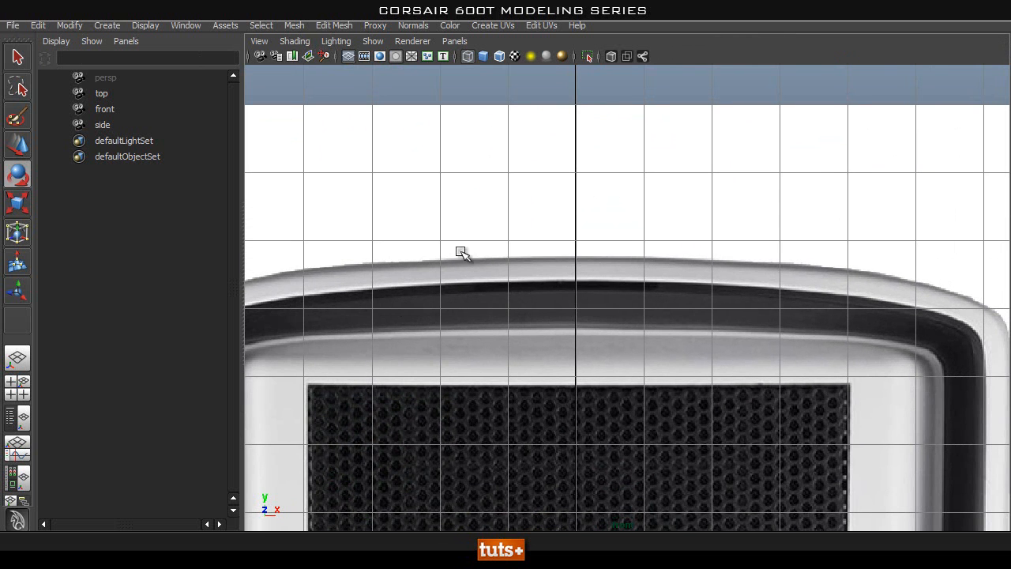
pyautogui.click(8, 424)
pyautogui.keyDown('alt'); pyautogui.moveTo(585, 339); pyautogui.dragTo(662, 315); pyautogui.keyUp('alt')
pyautogui.press('space')
pyautogui.moveTo(696, 272); pyautogui.dragTo(692, 290)
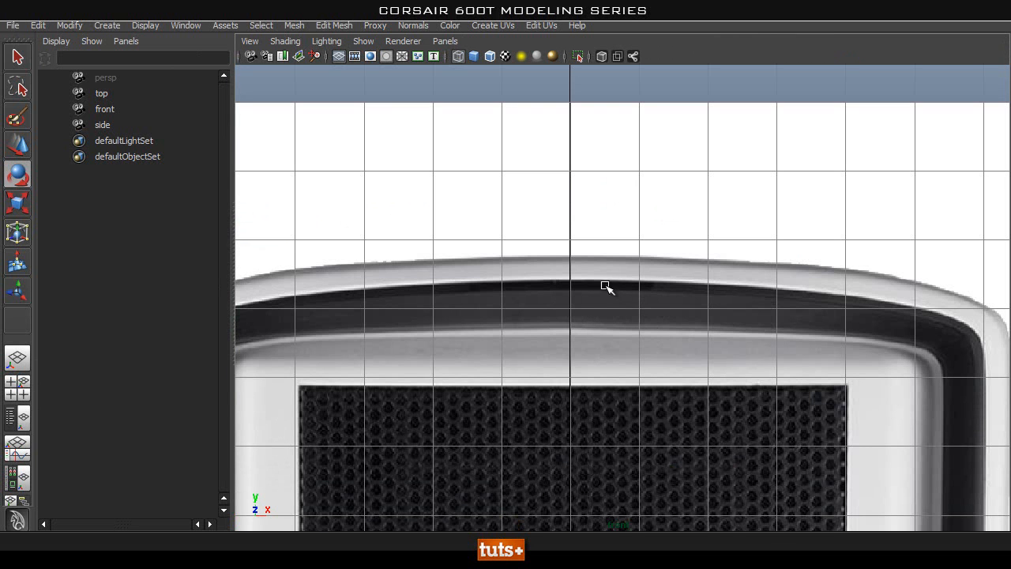
# Step: Create a polygon plane about 1 grid unit wide beside the center line on the black upper trim, and raise it to the trim's upper edge
pyautogui.click(99, 26)
pyautogui.moveTo(178, 63)
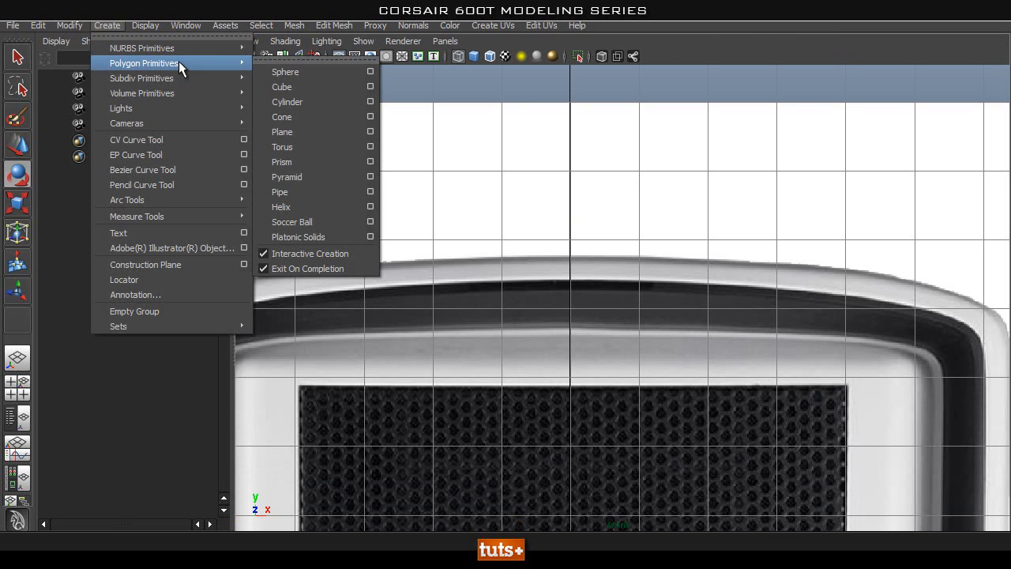
pyautogui.click(322, 132)
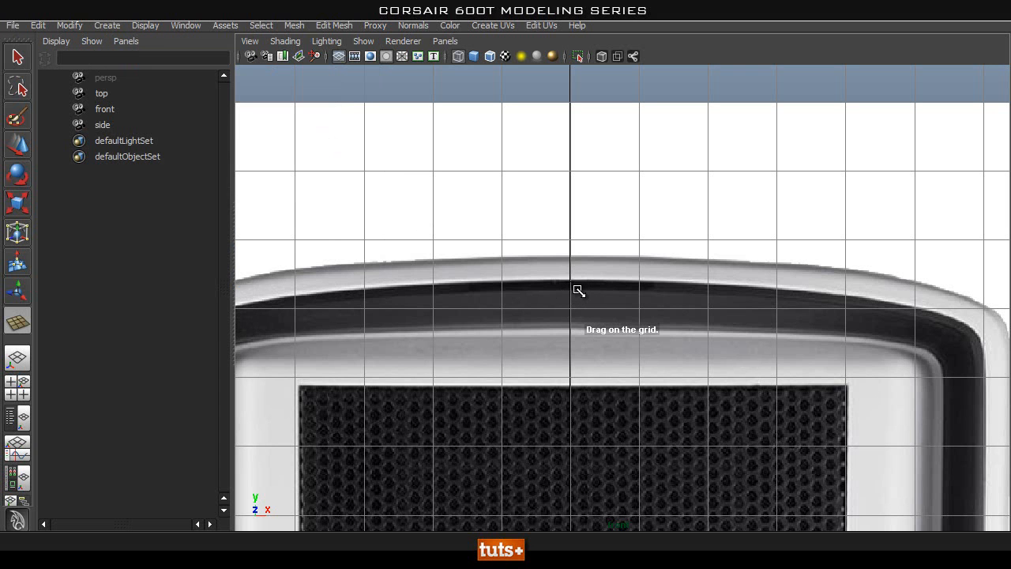
pyautogui.moveTo(575, 286); pyautogui.dragTo(640, 296)
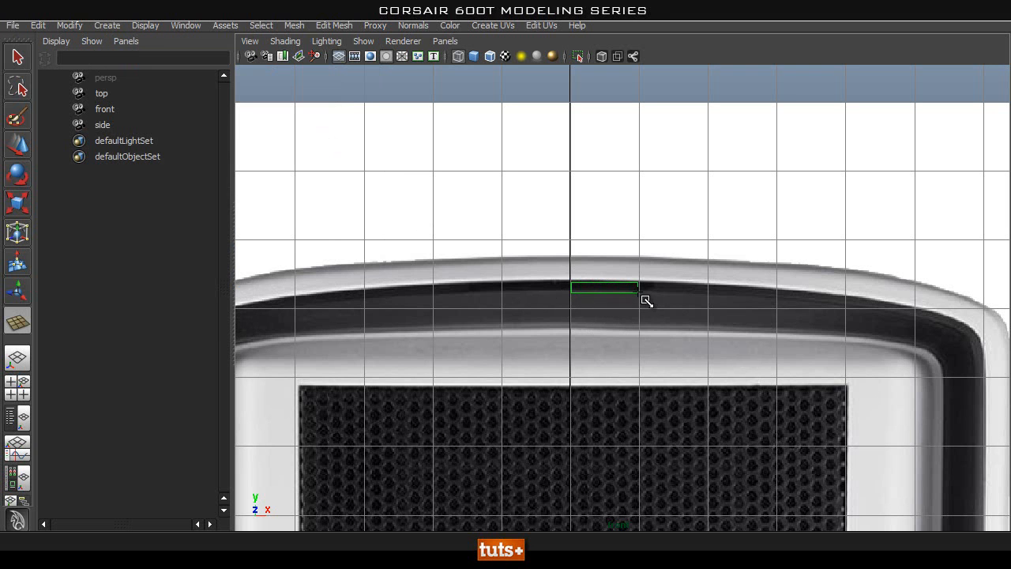
pyautogui.keyDown('alt'); pyautogui.moveTo(392, 305); pyautogui.dragTo(809, 328, button='right'); pyautogui.keyUp('alt')
pyautogui.press('w')
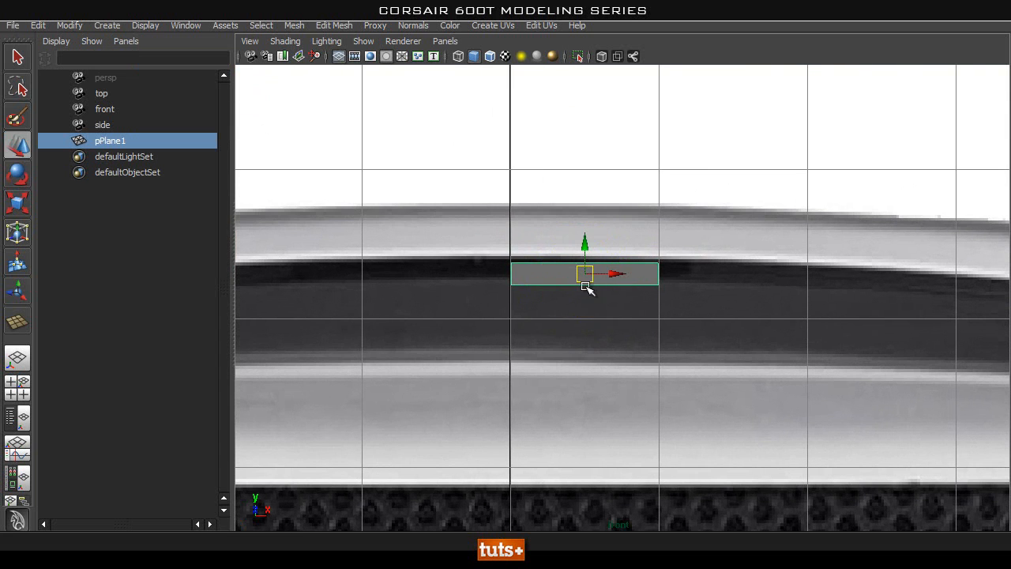
pyautogui.moveTo(583, 242); pyautogui.dragTo(585, 235)
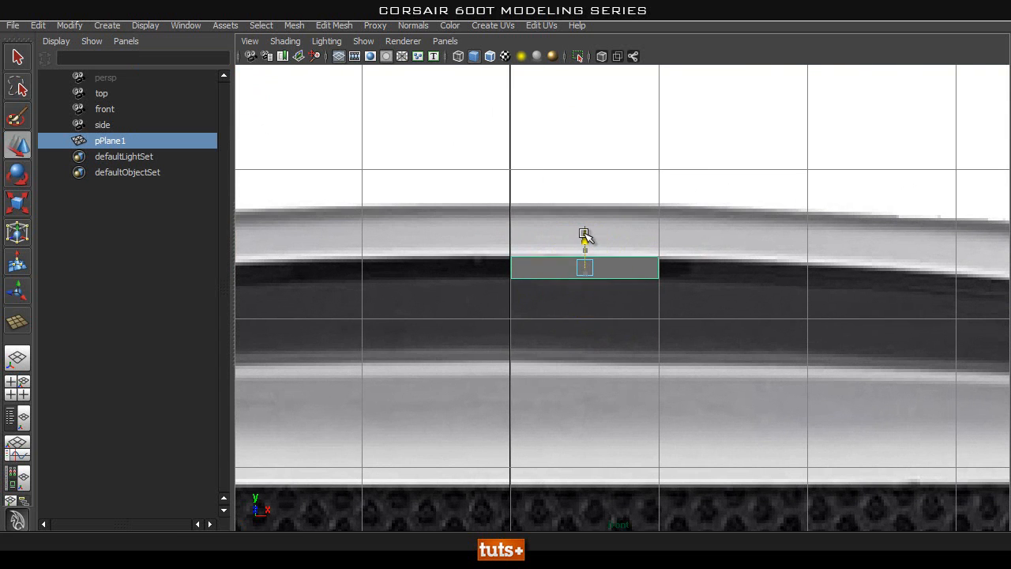
# Step: Turn on X-Ray display in the front view and switch the new plane to vertex editing
pyautogui.click(600, 56)
pyautogui.keyDown('alt'); pyautogui.moveTo(570, 311); pyautogui.dragTo(659, 318, button='right'); pyautogui.keyUp('alt')
pyautogui.moveTo(657, 278); pyautogui.dragTo(634, 277, button='right')
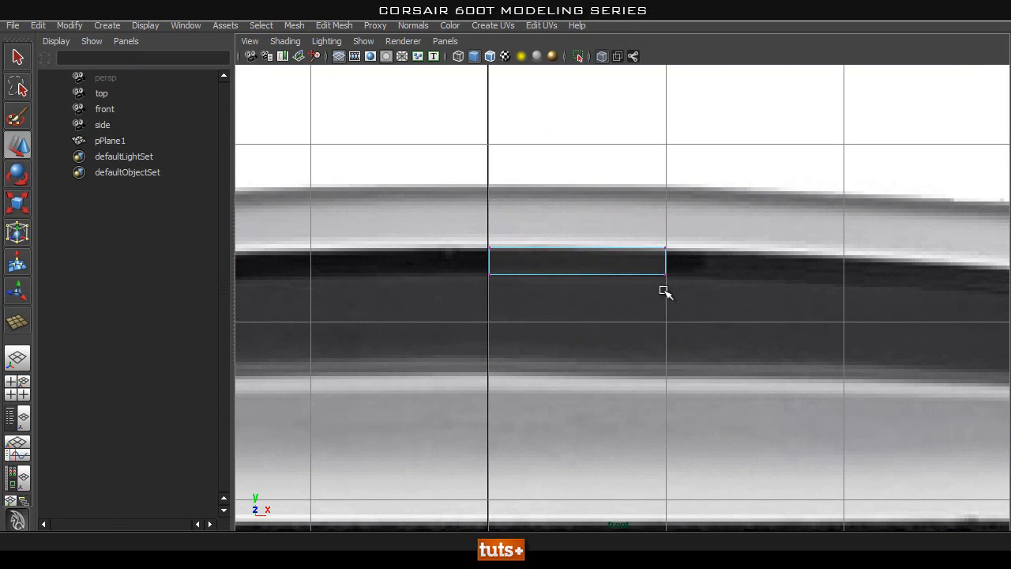
# Step: Lower the plane's outer vertices to the black trim's upper edge, and select the plane's outer vertical edge
pyautogui.moveTo(646, 276); pyautogui.dragTo(667, 225)
pyautogui.moveTo(632, 266); pyautogui.dragTo(627, 232, button='right')
pyautogui.click(676, 265)
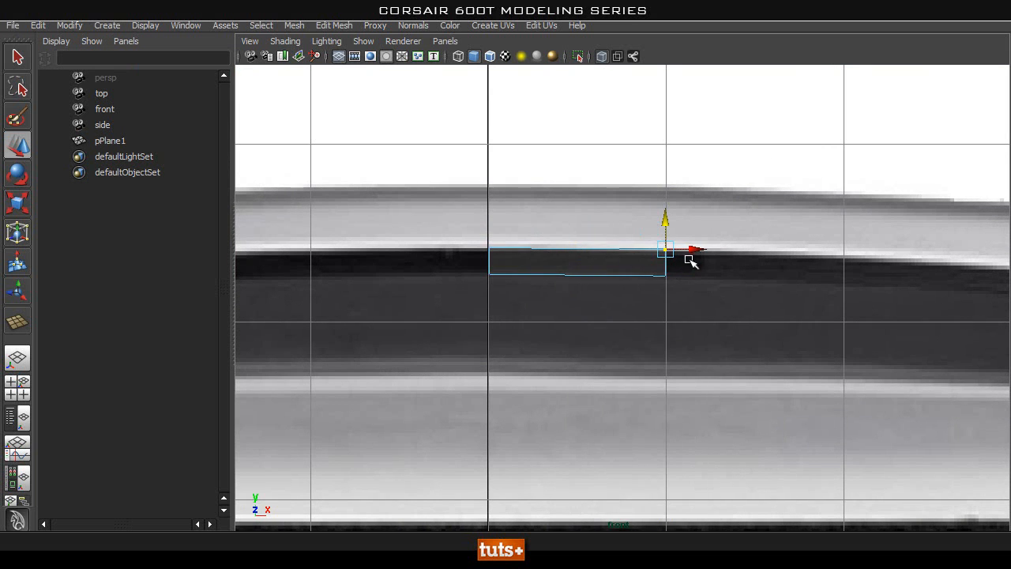
# Step: Tear off the Edit Mesh commands as a floating window and park it beside the front view
pyautogui.click(338, 25)
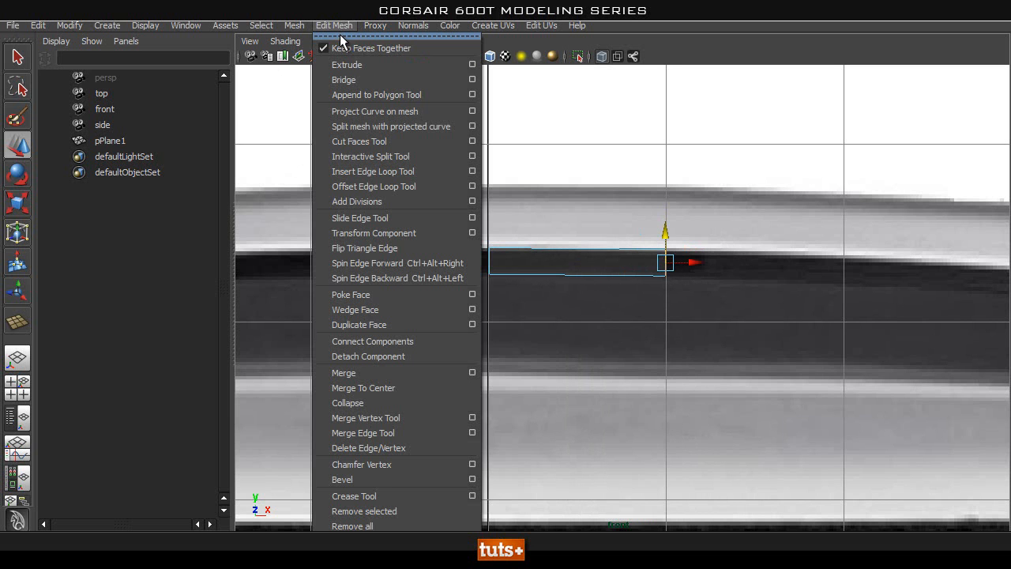
pyautogui.click(351, 34)
pyautogui.moveTo(290, 24); pyautogui.dragTo(879, 14)
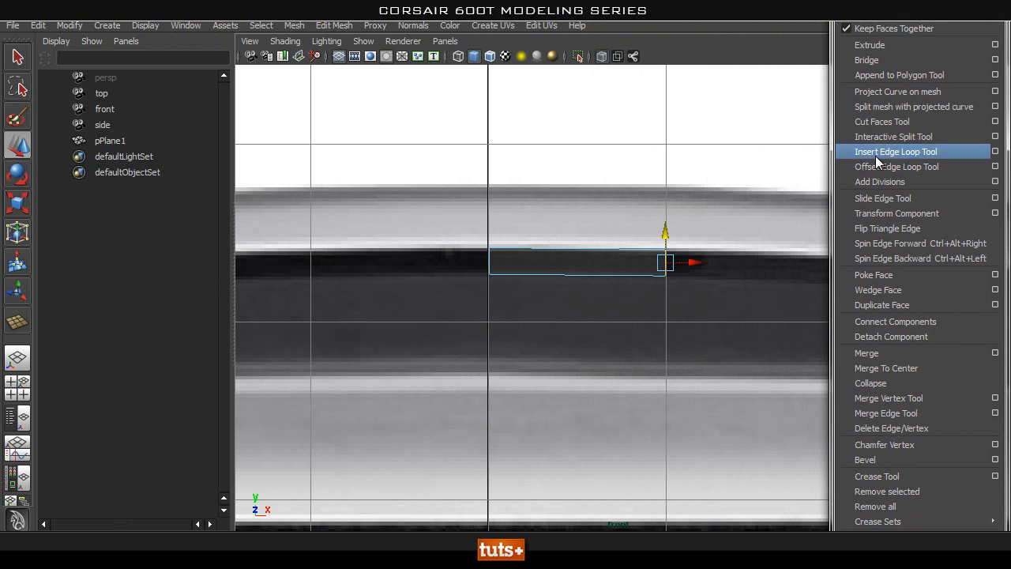
# Step: Extrude the plane's outer edge one grid unit outward and lower it to follow the trim's upper edge
pyautogui.scroll(-2, 695, 280)
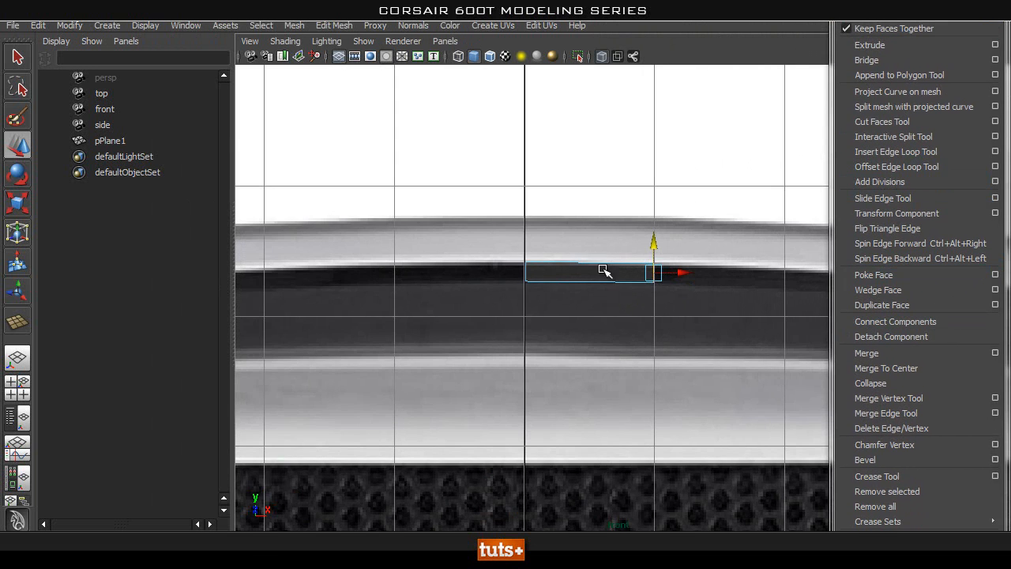
pyautogui.scroll(2, 669, 299)
pyautogui.scroll(-3, 650, 296)
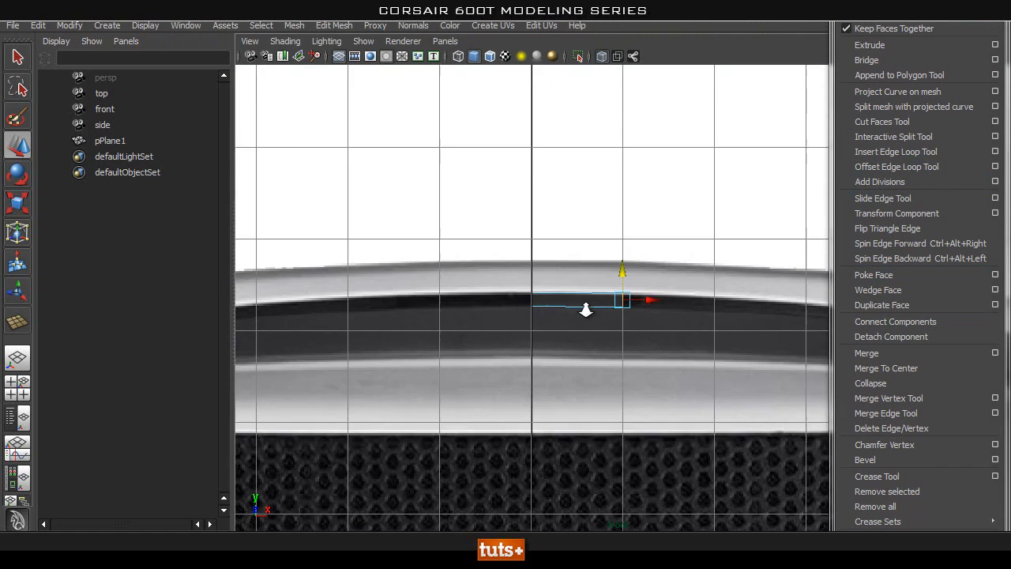
pyautogui.scroll(-1, 609, 314)
pyautogui.scroll(-2, 624, 329)
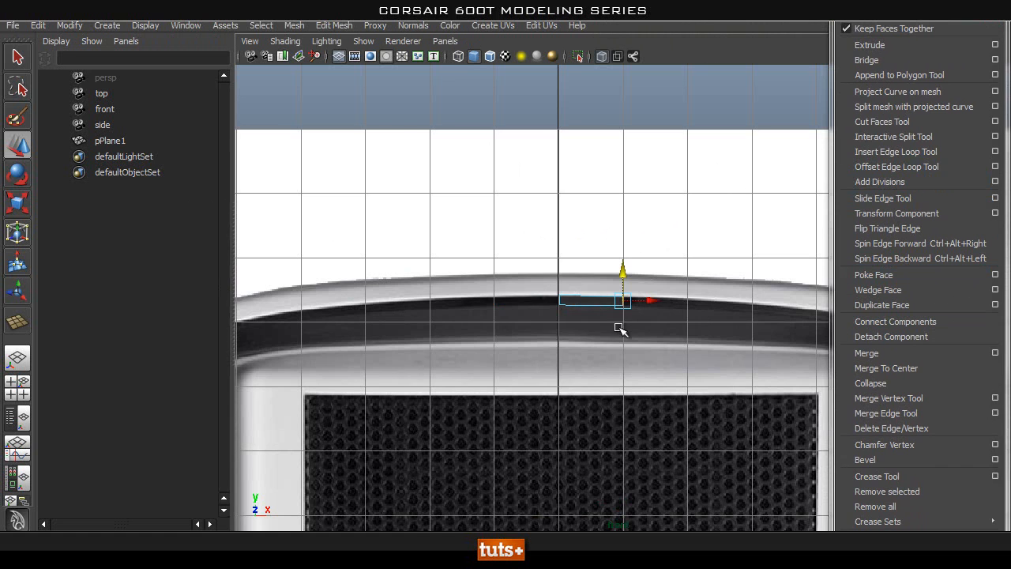
pyautogui.keyDown('alt'); pyautogui.moveTo(582, 316); pyautogui.dragTo(607, 326, button='right'); pyautogui.keyUp('alt')
pyautogui.keyDown('alt'); pyautogui.moveTo(607, 327); pyautogui.dragTo(412, 322, button='middle'); pyautogui.keyUp('alt')
pyautogui.keyDown('alt'); pyautogui.moveTo(528, 343); pyautogui.dragTo(718, 346, button='right'); pyautogui.keyUp('alt')
pyautogui.click(869, 45)
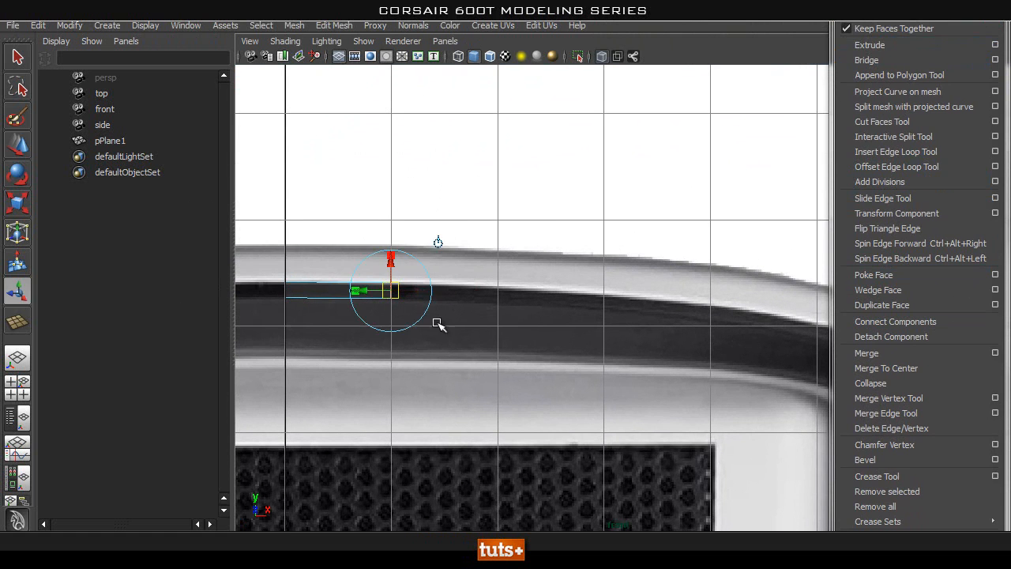
pyautogui.moveTo(420, 290); pyautogui.dragTo(534, 294)
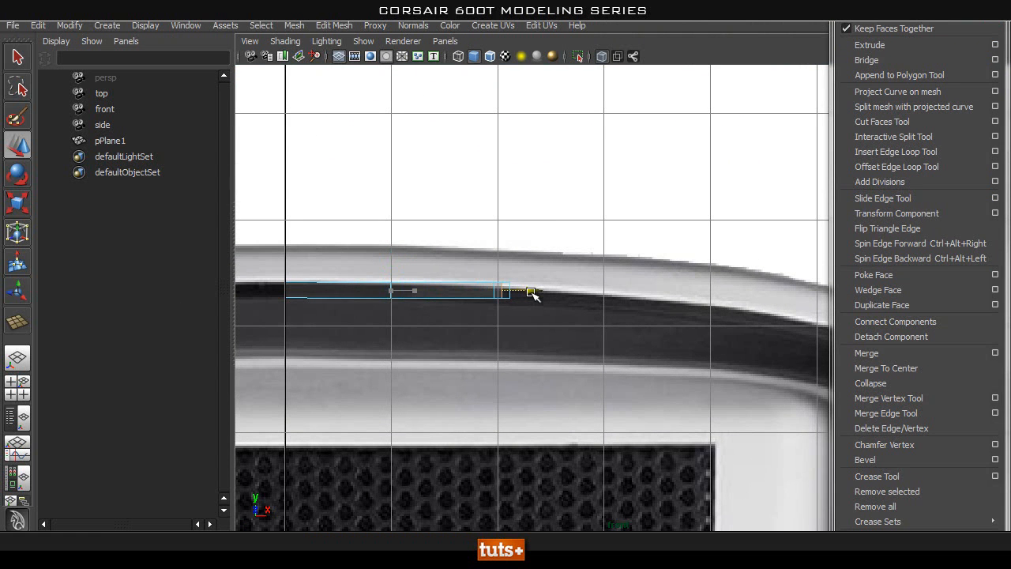
pyautogui.keyDown('alt'); pyautogui.moveTo(388, 342); pyautogui.dragTo(550, 334, button='right'); pyautogui.keyUp('alt')
pyautogui.moveTo(453, 244)
pyautogui.mouseDown()
pyautogui.moveTo(454, 267)
pyautogui.moveTo(456, 259)
pyautogui.mouseUp()
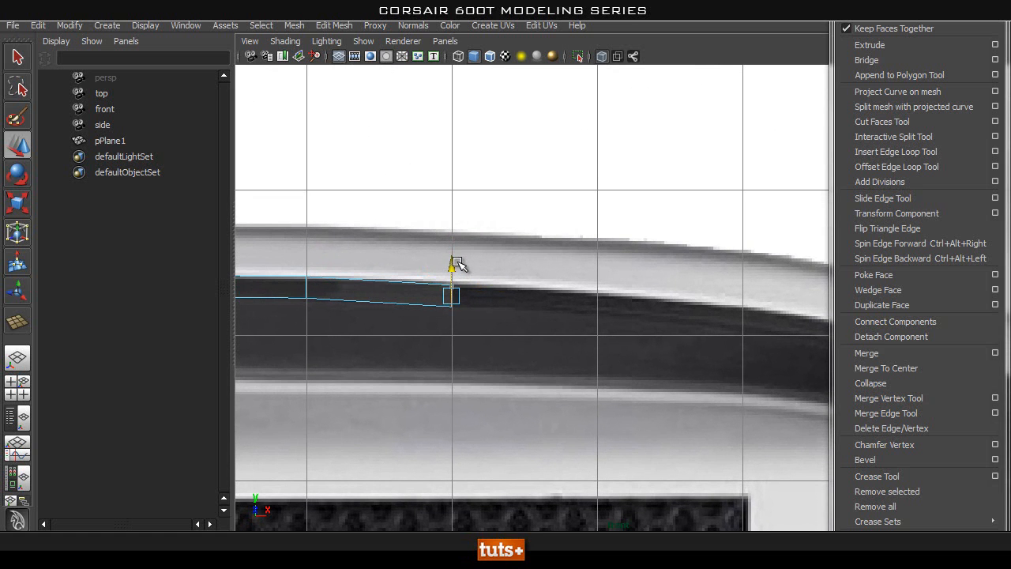
# Step: Extrude the end edge out to the third grid line from the center and lower it onto the trim's curve
pyautogui.press('t')
pyautogui.press('w')
pyautogui.moveTo(512, 303); pyautogui.dragTo(626, 309)
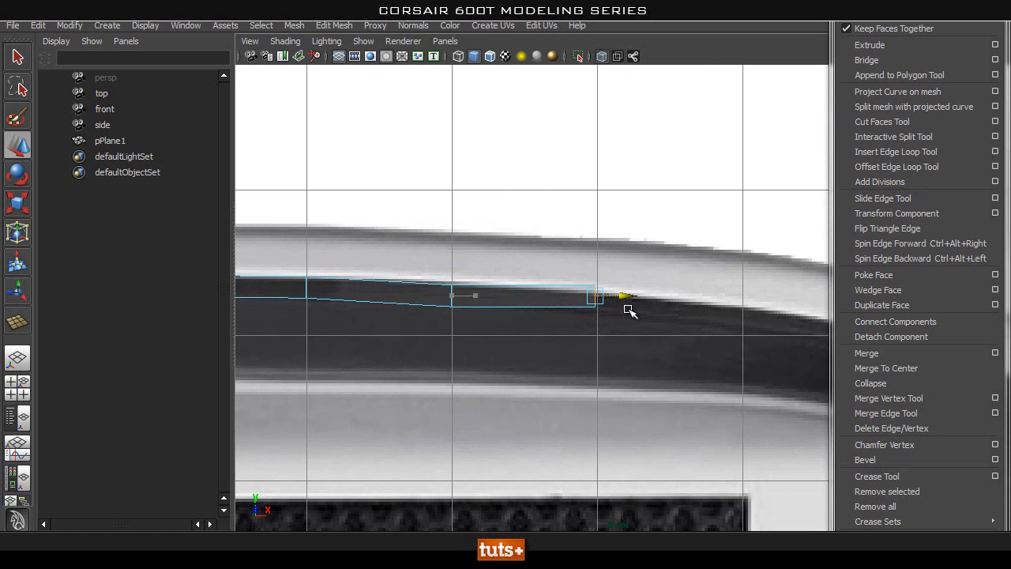
pyautogui.moveTo(601, 264); pyautogui.dragTo(598, 270)
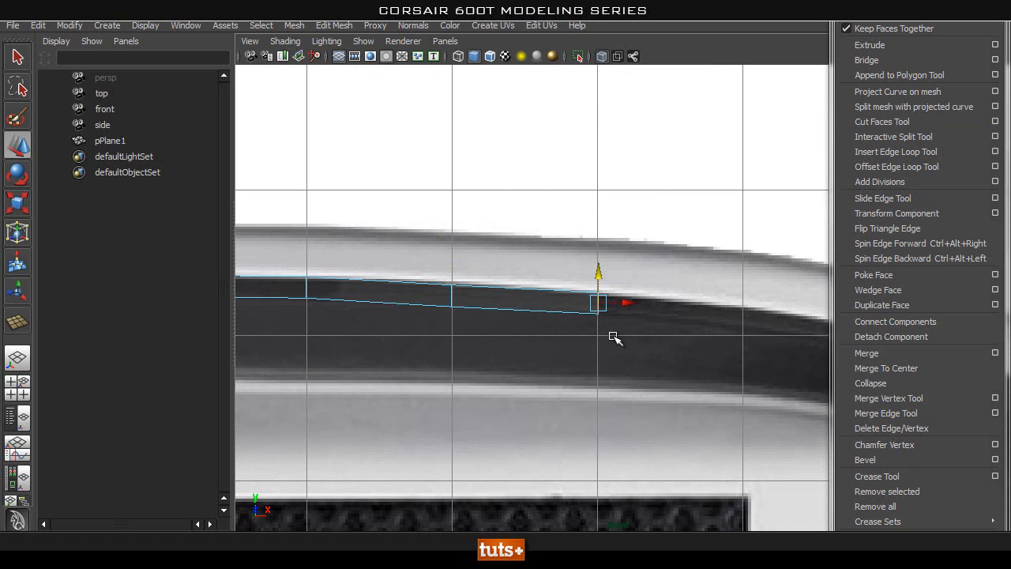
# Step: Raise the vertical edge two grid units from the center slightly to match the trim's upper outline
pyautogui.moveTo(465, 301); pyautogui.dragTo(389, 280, button='right')
pyautogui.click(452, 295)
pyautogui.moveTo(451, 259); pyautogui.dragTo(452, 257)
# Step: Extrude the strip's end edge to the fourth grid line from the center and lower it to the trim's upper outline
pyautogui.moveTo(550, 298); pyautogui.dragTo(601, 304, button='right')
pyautogui.moveTo(580, 303); pyautogui.dragTo(773, 304)
pyautogui.press('g')
pyautogui.press('w')
pyautogui.moveTo(745, 266); pyautogui.dragTo(745, 280)
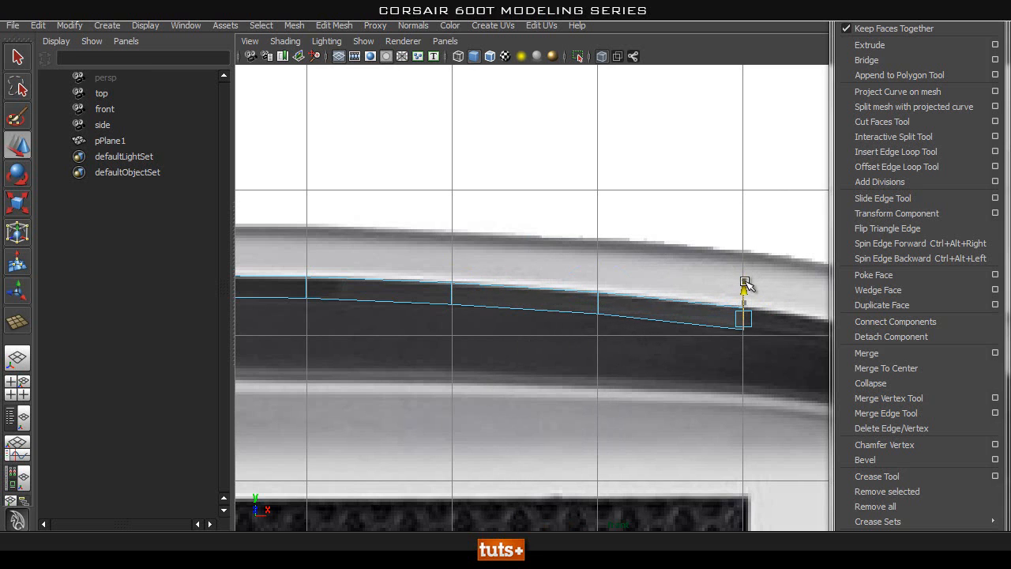
# Step: Extrude the end edge one more grid unit toward the case's corner and lower it along the trim's curve
pyautogui.press('f')
pyautogui.keyDown('alt'); pyautogui.moveTo(702, 336); pyautogui.dragTo(635, 344, button='right'); pyautogui.keyUp('alt')
pyautogui.keyDown('alt'); pyautogui.moveTo(654, 337); pyautogui.dragTo(644, 338, button='middle'); pyautogui.keyUp('alt')
pyautogui.keyDown('alt'); pyautogui.moveTo(581, 332); pyautogui.dragTo(588, 333, button='middle'); pyautogui.keyUp('alt')
pyautogui.keyDown('alt'); pyautogui.moveTo(684, 329); pyautogui.dragTo(711, 352, button='right'); pyautogui.keyUp('alt')
pyautogui.keyDown('alt'); pyautogui.moveTo(575, 336); pyautogui.dragTo(417, 300, button='middle'); pyautogui.keyUp('alt')
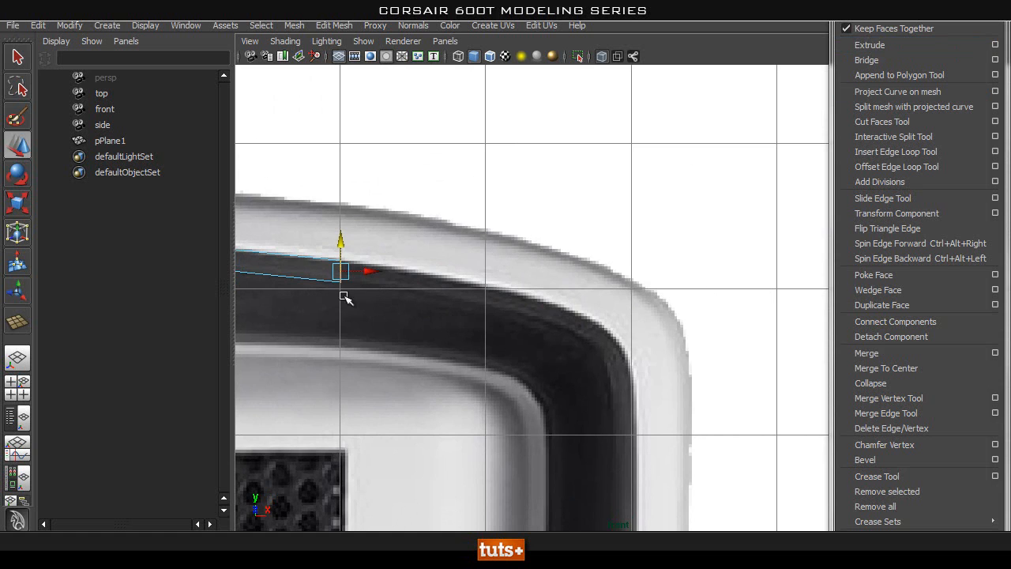
pyautogui.press('f')
pyautogui.keyDown('alt'); pyautogui.moveTo(784, 292); pyautogui.dragTo(675, 302, button='right'); pyautogui.keyUp('alt')
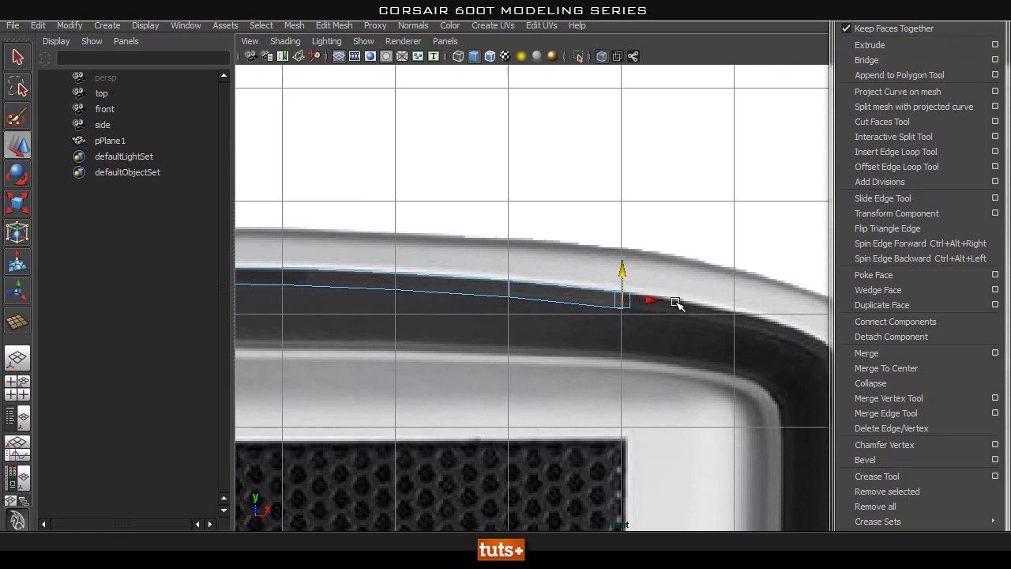
pyautogui.click(887, 44)
pyautogui.click(637, 345)
pyautogui.moveTo(650, 297); pyautogui.dragTo(736, 290)
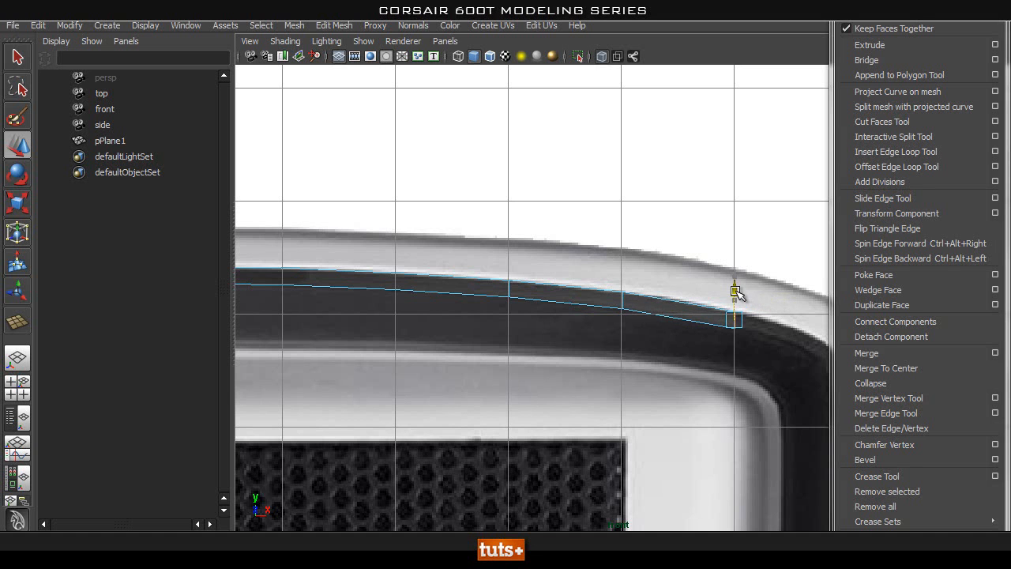
# Step: Fine-tune the height of the new end edge and its upper vertex against the trim's outline
pyautogui.keyDown('alt'); pyautogui.moveTo(708, 355); pyautogui.dragTo(539, 311, button='middle'); pyautogui.keyUp('alt')
pyautogui.keyDown('alt'); pyautogui.moveTo(600, 338); pyautogui.dragTo(831, 368, button='right'); pyautogui.keyUp('alt')
pyautogui.moveTo(496, 238); pyautogui.dragTo(496, 231)
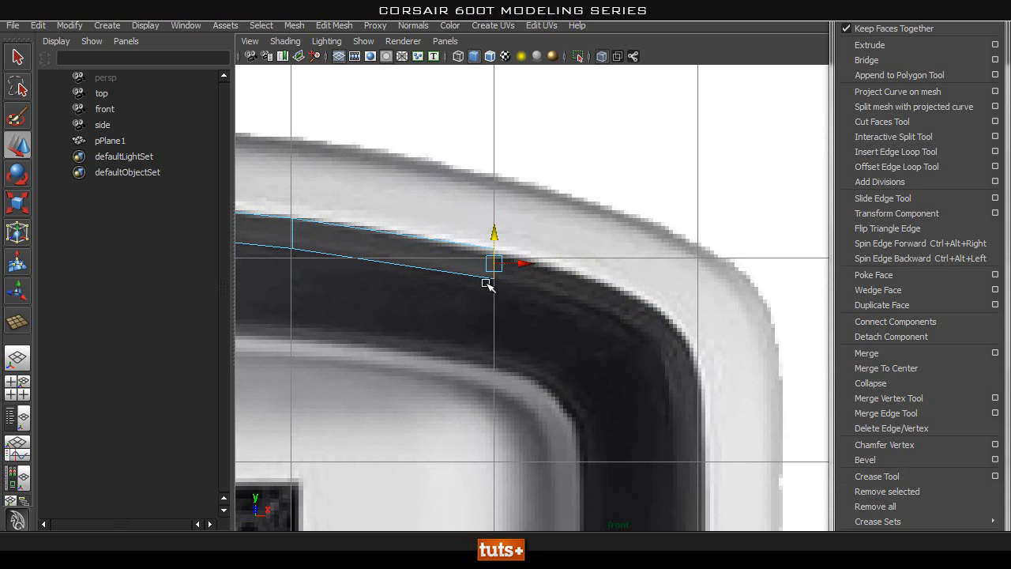
pyautogui.moveTo(493, 232); pyautogui.dragTo(485, 237)
pyautogui.moveTo(474, 249)
pyautogui.mouseDown(button='right')
pyautogui.moveTo(466, 254)
pyautogui.moveTo(483, 241)
pyautogui.mouseUp(button='right')
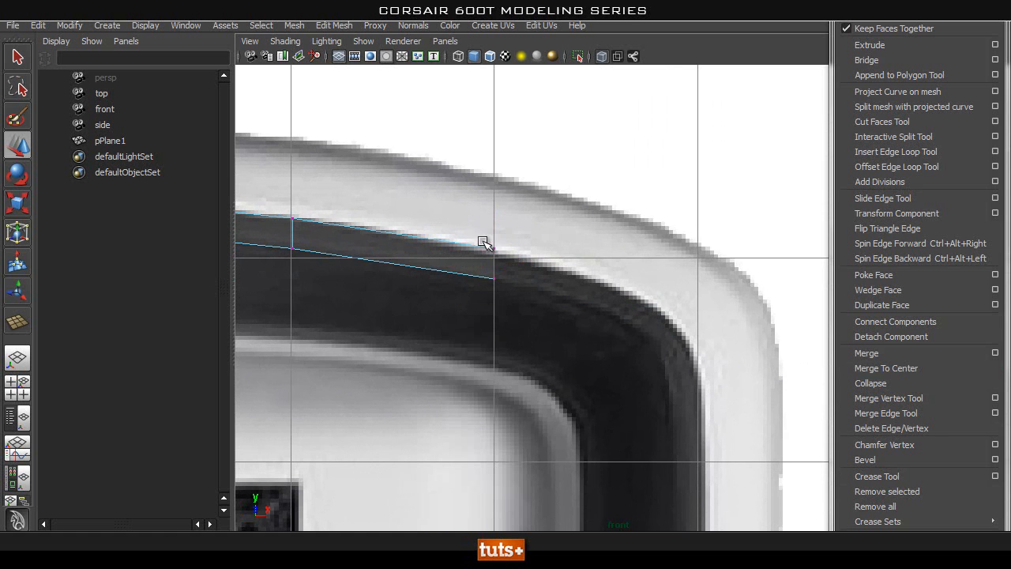
pyautogui.moveTo(493, 233); pyautogui.dragTo(491, 224)
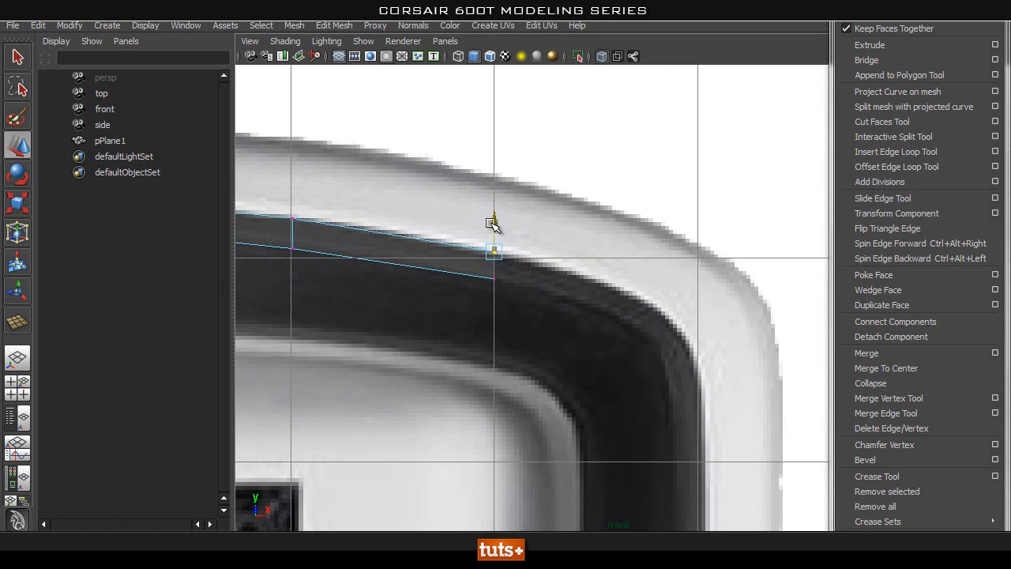
# Step: Extrude the end edge about half a grid unit into the corner and lower it to the trim's upper outline
pyautogui.moveTo(474, 260); pyautogui.dragTo(474, 224, button='right')
pyautogui.moveTo(510, 270); pyautogui.dragTo(453, 264)
pyautogui.click(869, 45)
pyautogui.press('w')
pyautogui.moveTo(519, 263); pyautogui.dragTo(634, 273)
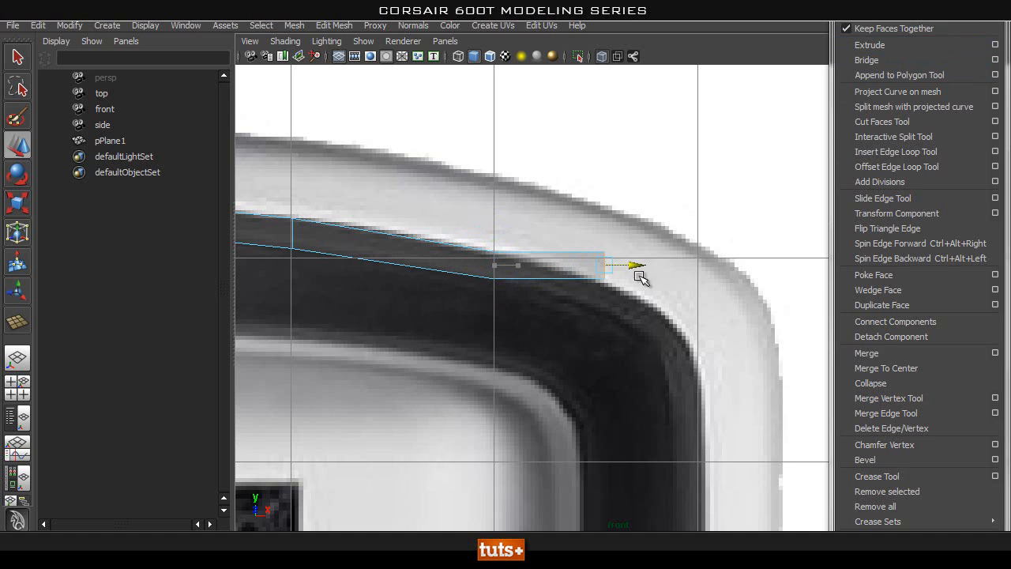
pyautogui.moveTo(637, 232); pyautogui.dragTo(638, 276)
pyautogui.moveTo(657, 308); pyautogui.dragTo(623, 299)
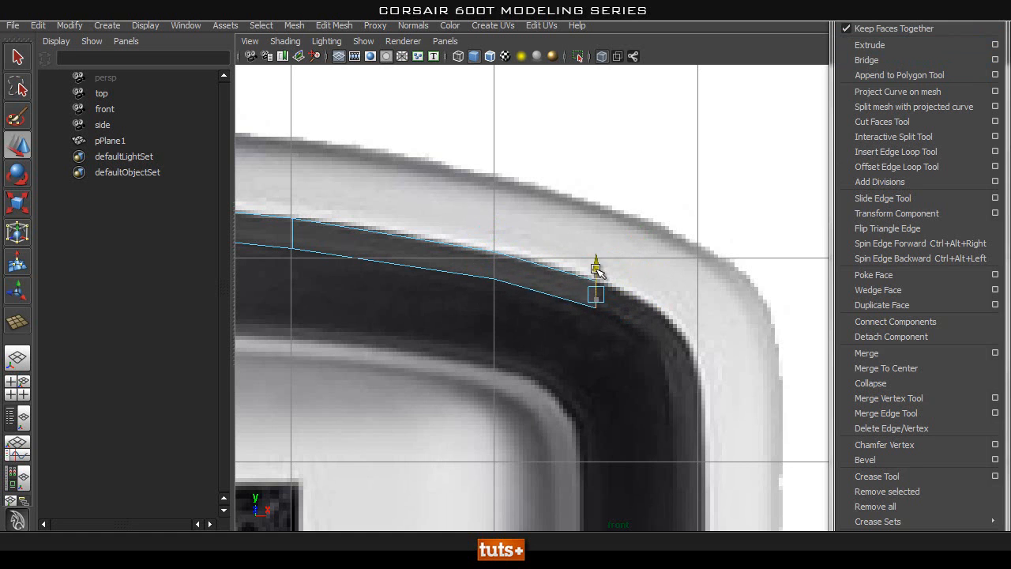
# Step: Rotate the end edge perpendicular to the trim's curve and shift it slightly back along the outline
pyautogui.moveTo(547, 280); pyautogui.dragTo(507, 272, button='right')
pyautogui.click(604, 301)
pyautogui.press('e')
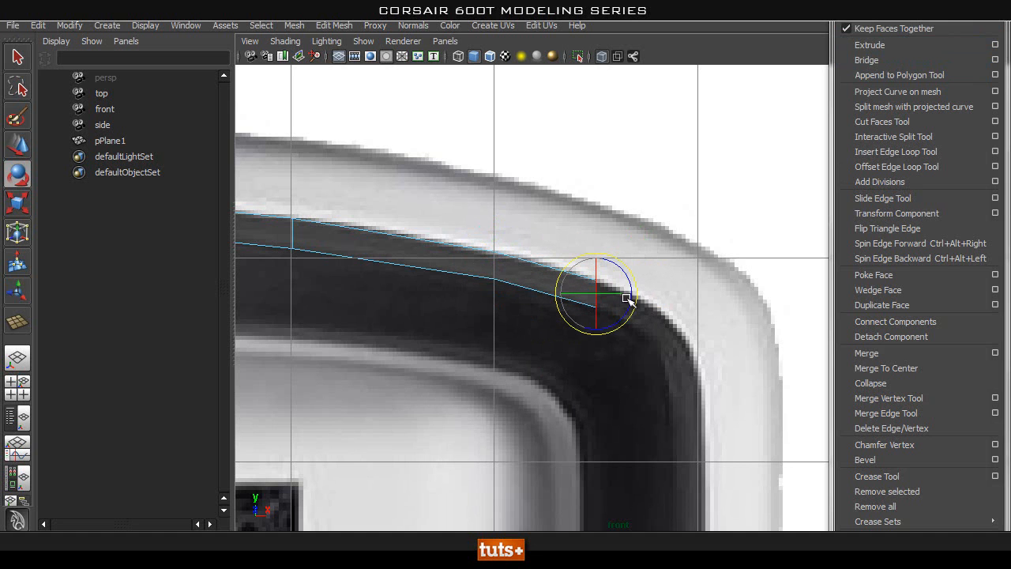
pyautogui.moveTo(634, 272); pyautogui.dragTo(635, 281)
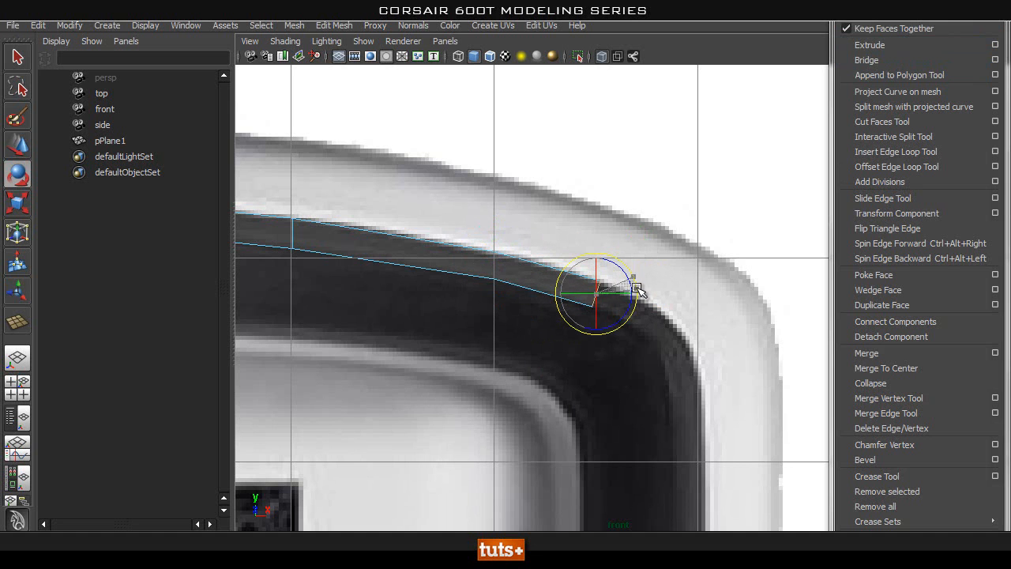
pyautogui.press('w')
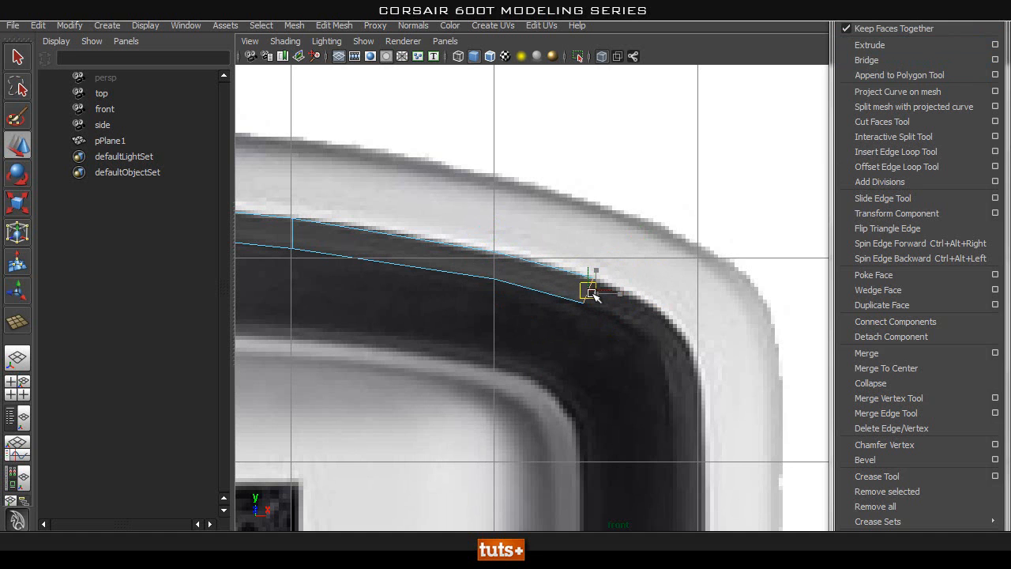
pyautogui.moveTo(579, 290); pyautogui.dragTo(580, 290)
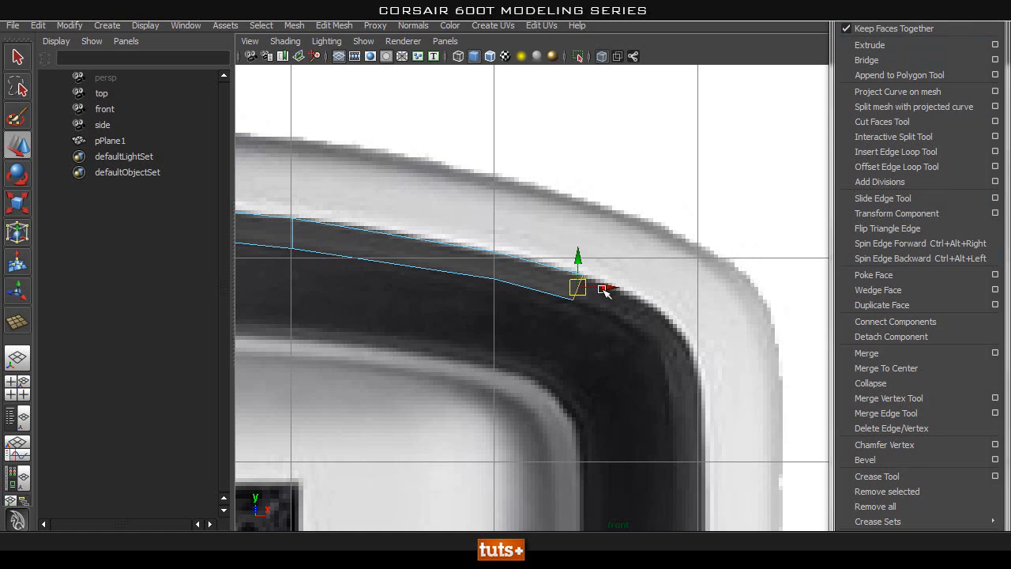
# Step: Extrude a short segment from the tilted end edge along the corner and rotate its end to follow the curve
pyautogui.scroll(1, 652, 334)
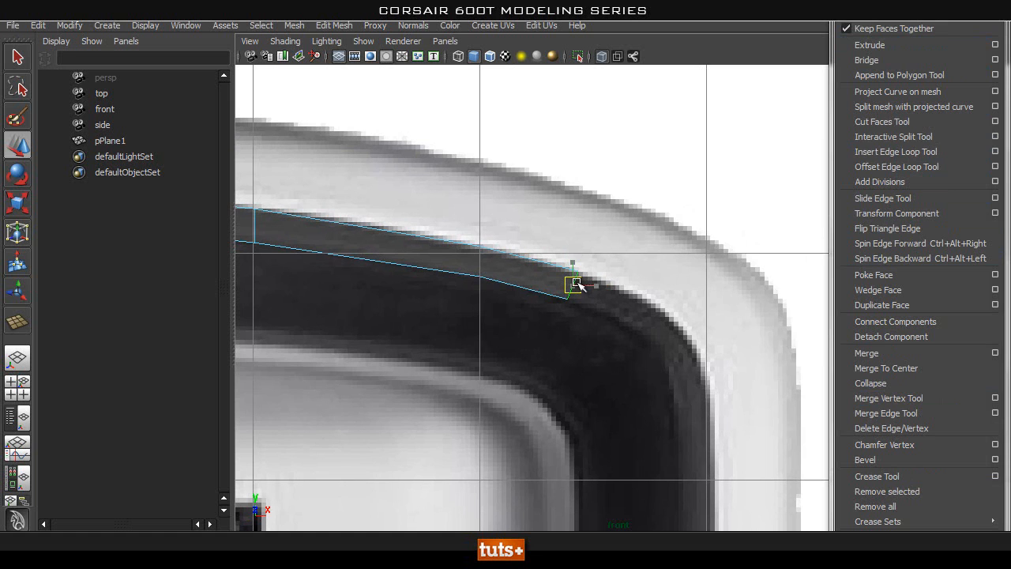
pyautogui.press('w')
pyautogui.moveTo(572, 285); pyautogui.dragTo(620, 311)
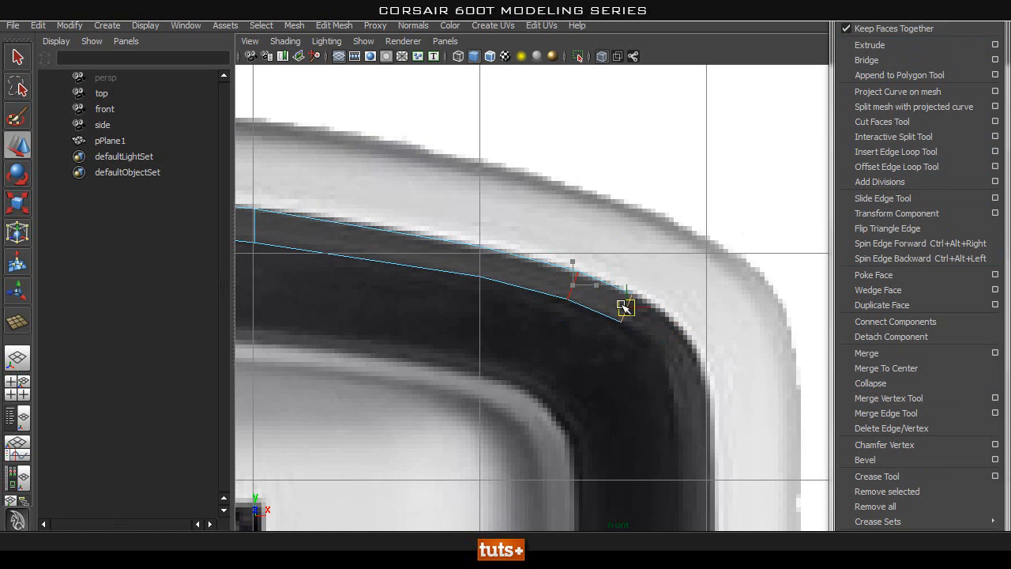
pyautogui.press('e')
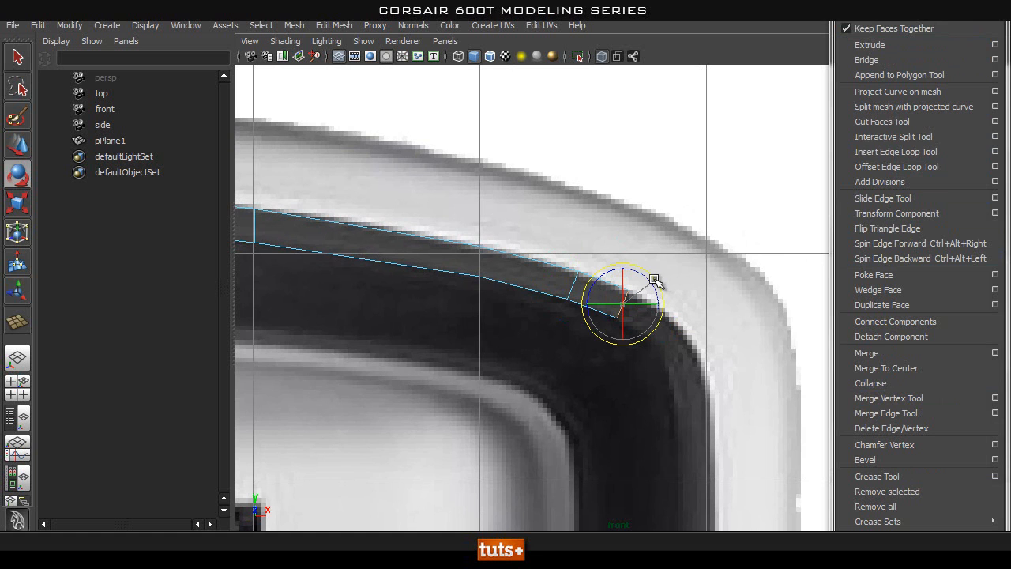
pyautogui.press('w')
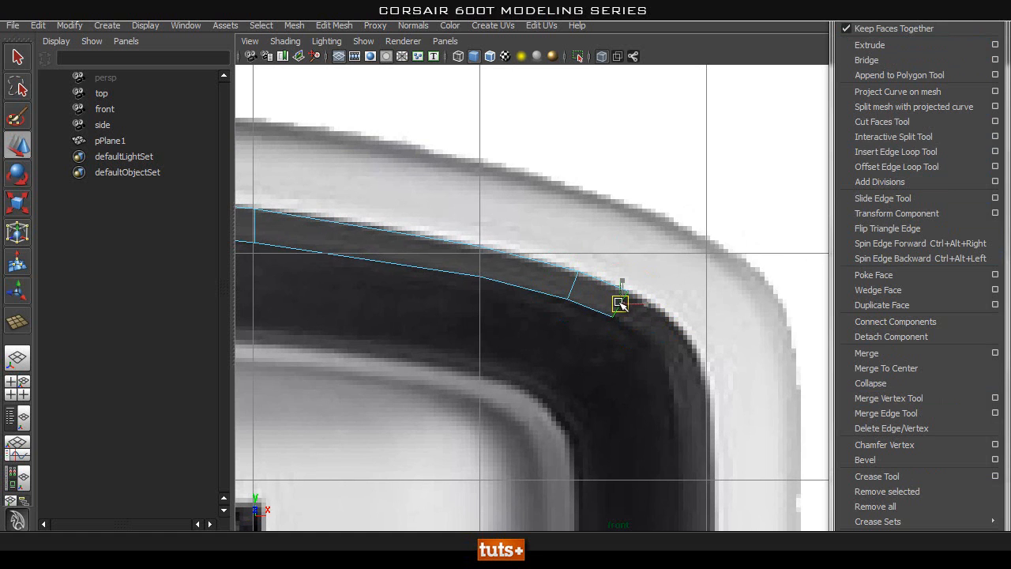
# Step: Move the end edge's upper vertex onto the trim's upper outline
pyautogui.keyDown('alt'); pyautogui.moveTo(578, 342); pyautogui.dragTo(594, 323, button='right'); pyautogui.keyUp('alt')
pyautogui.moveTo(590, 282); pyautogui.dragTo(529, 280, button='right')
pyautogui.moveTo(660, 262); pyautogui.dragTo(610, 293)
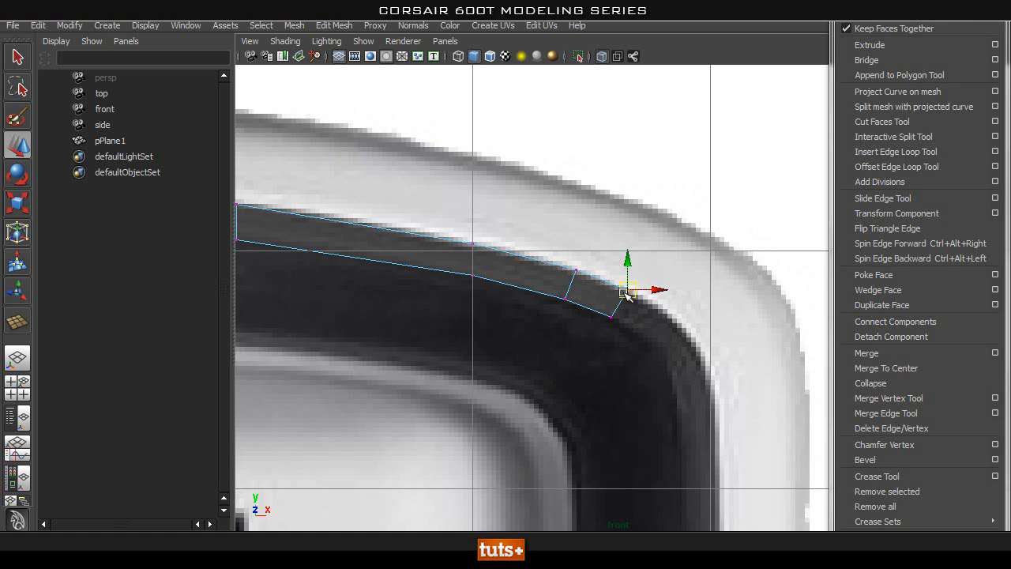
# Step: Extrude the end edge diagonally down into the corner bend and rotate it perpendicular to the trim's outline
pyautogui.moveTo(598, 282); pyautogui.dragTo(597, 259, button='right')
pyautogui.click(655, 334)
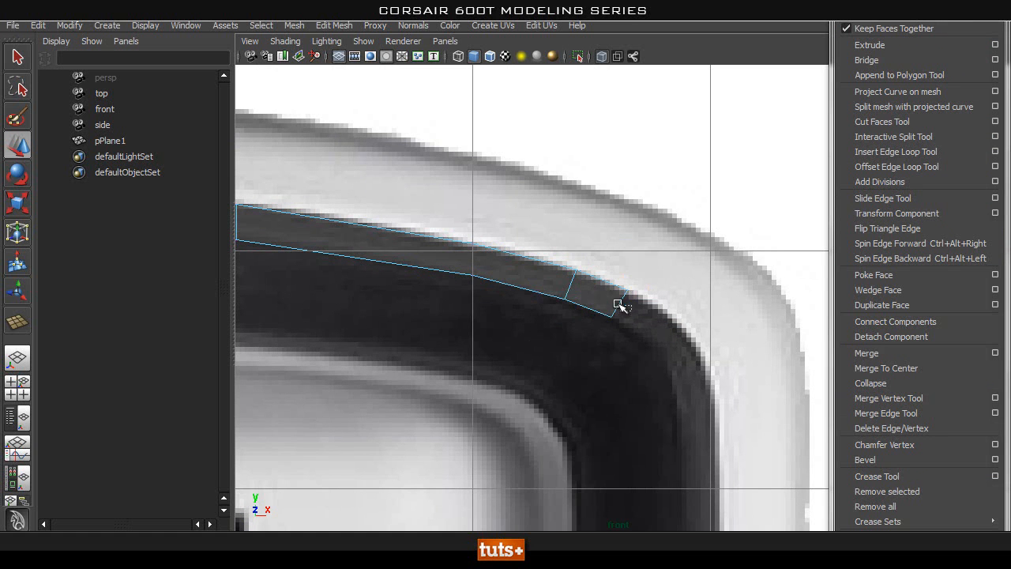
pyautogui.press('e')
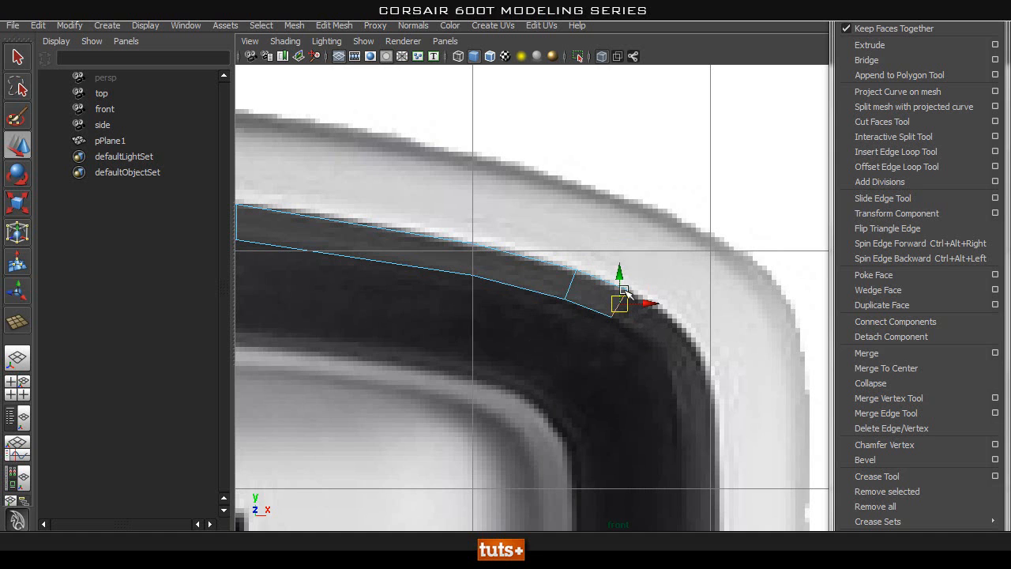
pyautogui.press('w')
pyautogui.moveTo(620, 304); pyautogui.dragTo(659, 328)
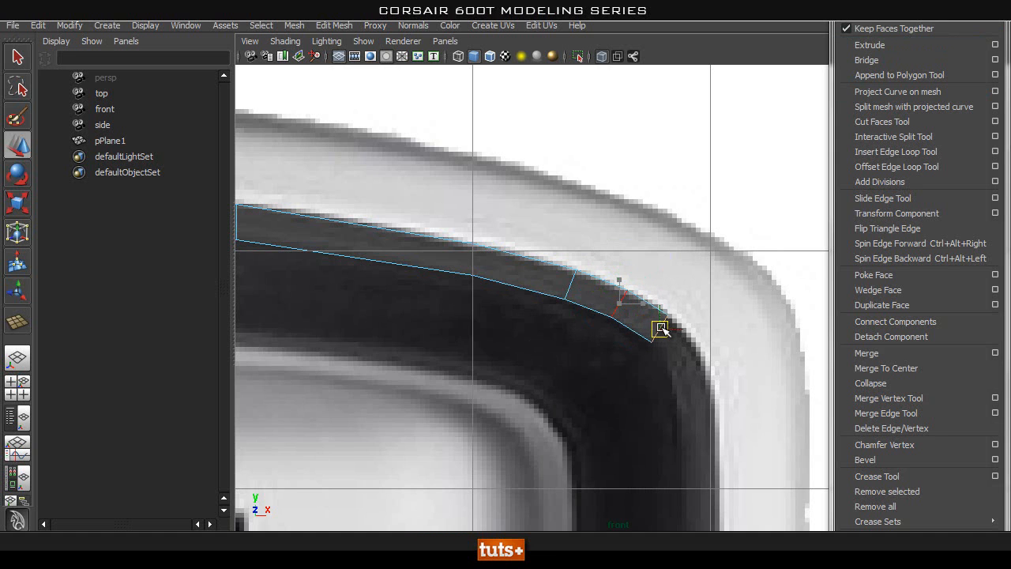
pyautogui.press('e')
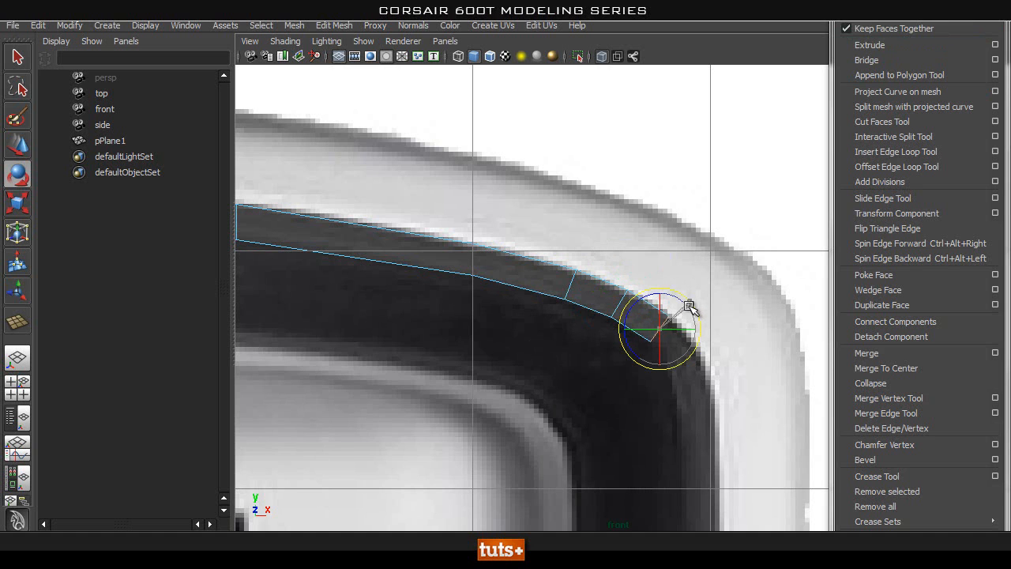
pyautogui.press('w')
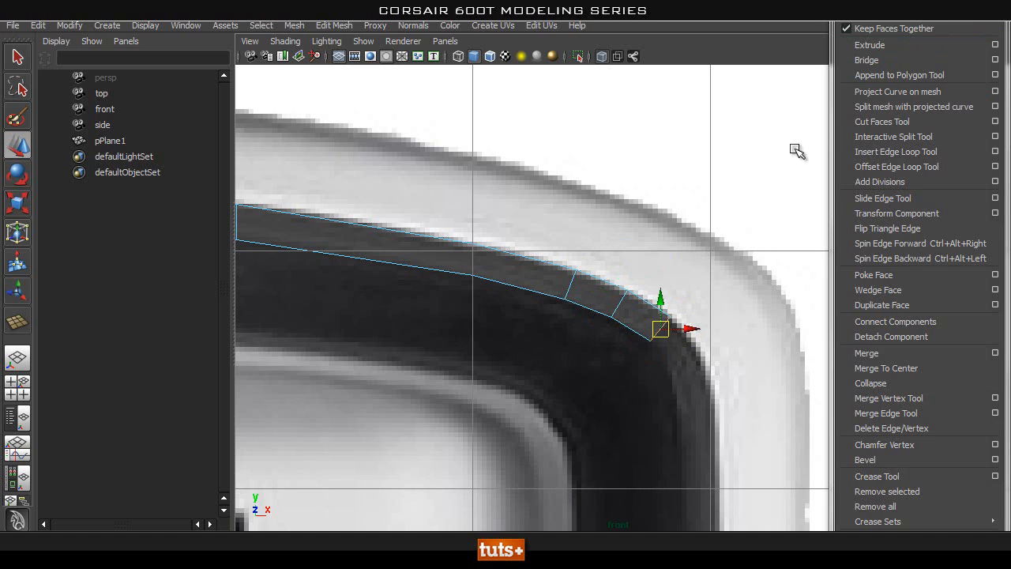
# Step: Extrude the end edge down around the corner bend and rotate it perpendicular to the trim's outline
pyautogui.moveTo(665, 329); pyautogui.dragTo(722, 342)
pyautogui.press('e')
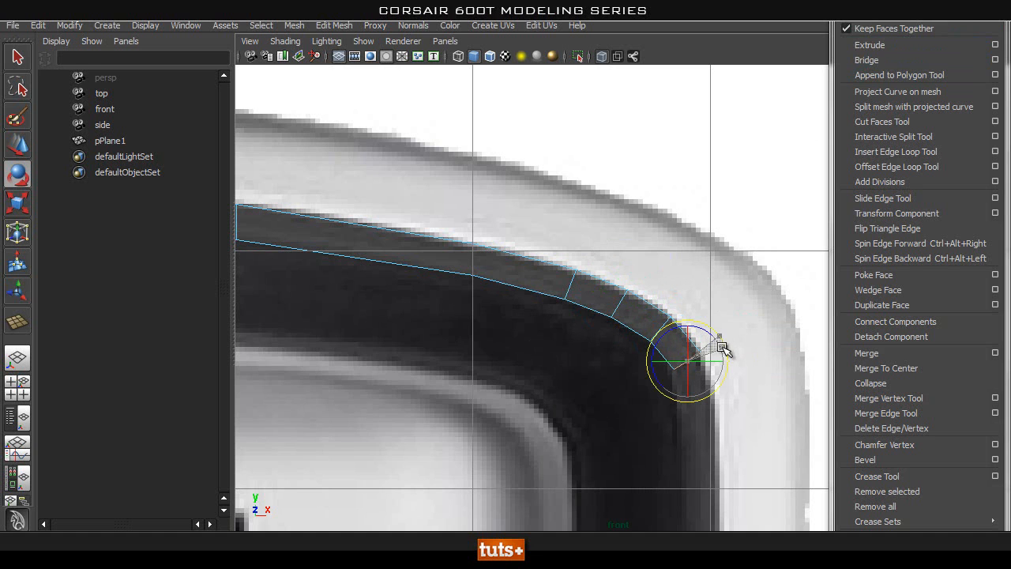
pyautogui.press('w')
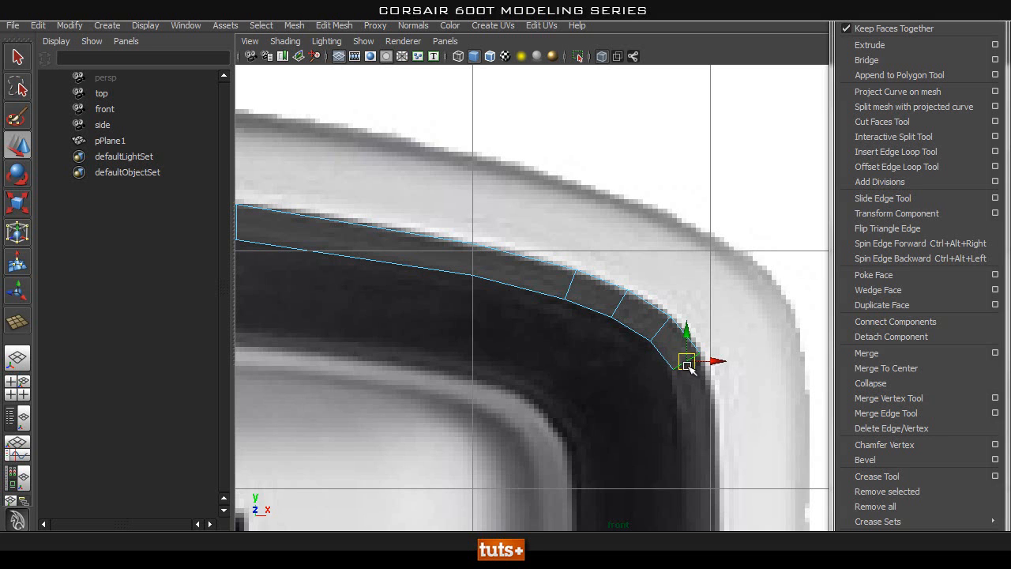
# Step: Extrude another short segment towards the trim's vertical side and rotate its end edge closer to horizontal
pyautogui.scroll(-4, 659, 390)
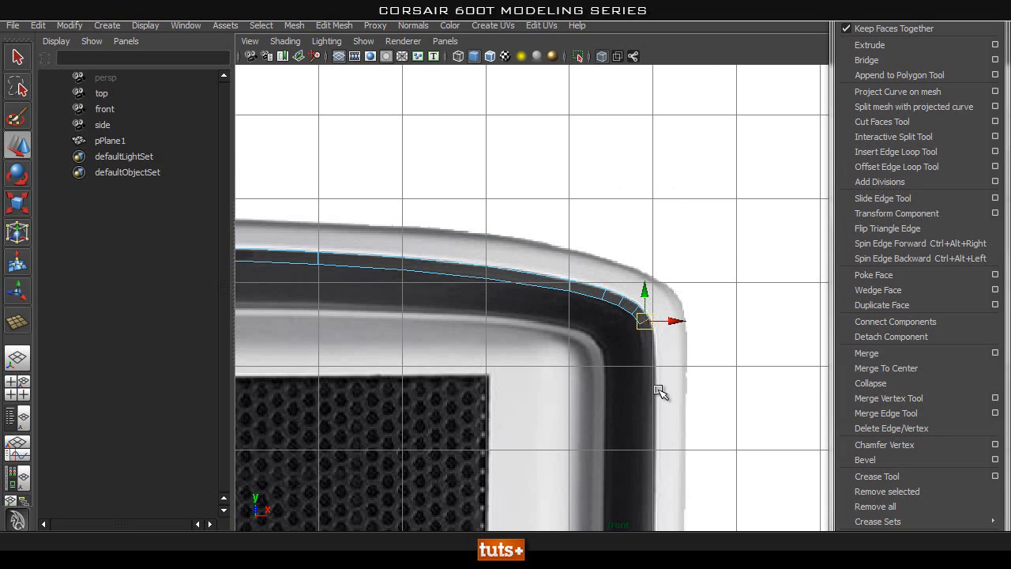
pyautogui.keyDown('alt'); pyautogui.moveTo(644, 346); pyautogui.dragTo(519, 295, button='middle'); pyautogui.keyUp('alt')
pyautogui.keyDown('alt'); pyautogui.moveTo(518, 295); pyautogui.dragTo(937, 352, button='right'); pyautogui.keyUp('alt')
pyautogui.keyDown('alt'); pyautogui.moveTo(467, 308); pyautogui.dragTo(578, 327, button='middle'); pyautogui.keyUp('alt')
pyautogui.keyDown('alt'); pyautogui.moveTo(546, 321); pyautogui.dragTo(652, 329, button='right'); pyautogui.keyUp('alt')
pyautogui.click(892, 47)
pyautogui.moveTo(528, 259); pyautogui.dragTo(582, 284)
pyautogui.press('e')
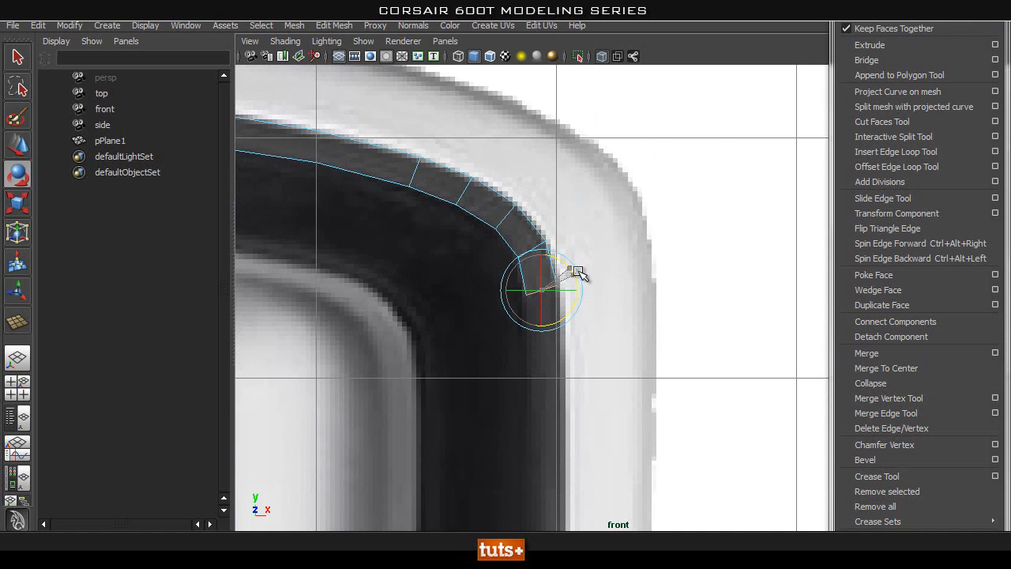
pyautogui.press('w')
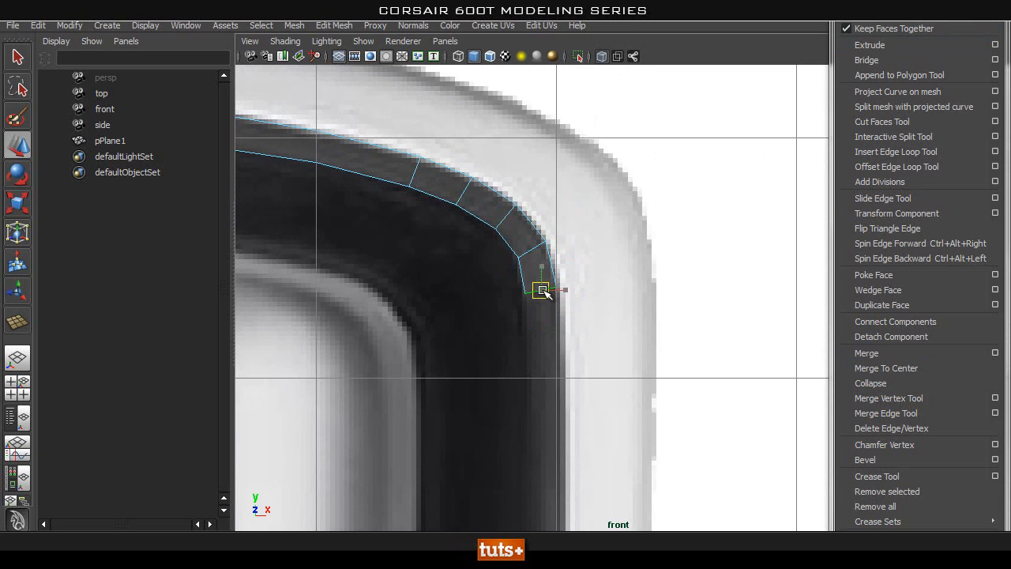
# Step: Extrude the end edge straight down past the corner and rotate it to square with the trim's vertical side
pyautogui.keyDown('alt'); pyautogui.moveTo(637, 355); pyautogui.dragTo(602, 348, button='right'); pyautogui.keyUp('alt')
pyautogui.keyDown('alt'); pyautogui.moveTo(510, 314); pyautogui.dragTo(602, 318, button='right'); pyautogui.keyUp('alt')
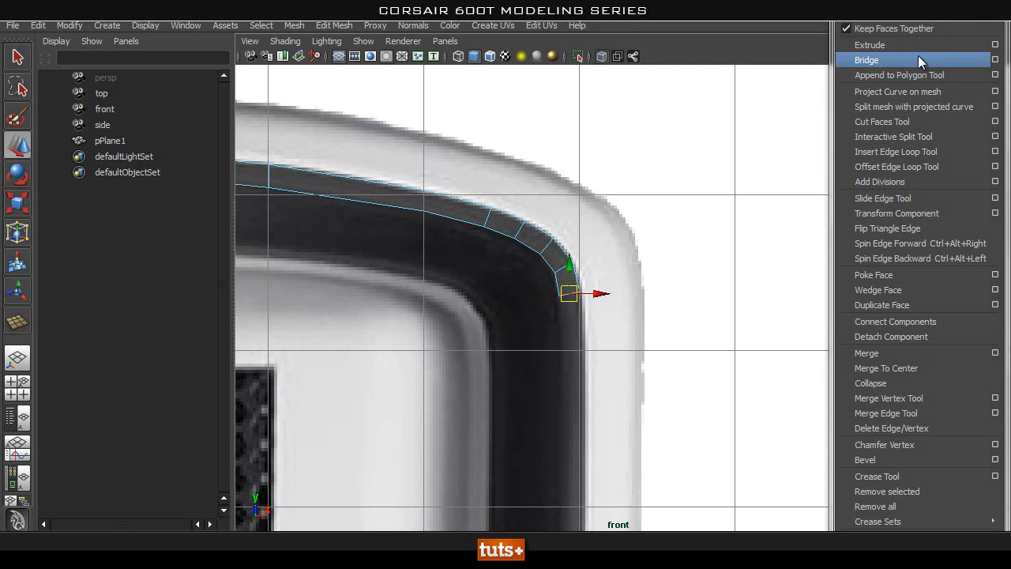
pyautogui.click(869, 45)
pyautogui.moveTo(569, 267); pyautogui.dragTo(572, 348)
pyautogui.keyDown('alt'); pyautogui.moveTo(572, 347); pyautogui.dragTo(600, 395, button='right'); pyautogui.keyUp('alt')
pyautogui.press('e')
pyautogui.moveTo(592, 354); pyautogui.dragTo(597, 381)
pyautogui.press('w')
# Step: Extrude one long segment down the trim's straight vertical side, extending its end towards the middle of the case
pyautogui.keyDown('alt'); pyautogui.moveTo(621, 378); pyautogui.dragTo(526, 400, button='right'); pyautogui.keyUp('alt')
pyautogui.keyDown('alt'); pyautogui.moveTo(580, 259); pyautogui.dragTo(498, 371, button='right'); pyautogui.keyUp('alt')
pyautogui.click(874, 45)
pyautogui.press('w')
pyautogui.moveTo(608, 292); pyautogui.dragTo(605, 524)
pyautogui.keyDown('alt'); pyautogui.moveTo(621, 479); pyautogui.dragTo(601, 430, button='right'); pyautogui.keyUp('alt')
pyautogui.keyDown('alt'); pyautogui.moveTo(602, 474); pyautogui.dragTo(592, 148, button='middle'); pyautogui.keyUp('alt')
pyautogui.moveTo(585, 143); pyautogui.dragTo(587, 255)
# Step: Adjust the vertices at the strip's lower end to line up with the trim's vertical side
pyautogui.keyDown('alt'); pyautogui.moveTo(613, 282); pyautogui.dragTo(969, 353, button='right'); pyautogui.keyUp('alt')
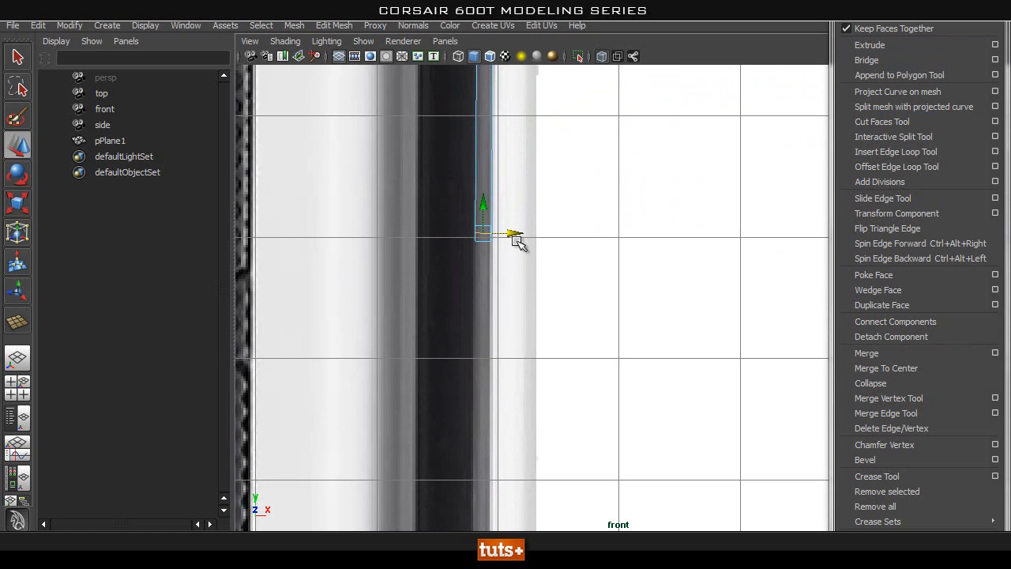
pyautogui.moveTo(483, 226); pyautogui.dragTo(442, 218, button='right')
pyautogui.click(484, 233)
pyautogui.moveTo(483, 197); pyautogui.dragTo(510, 235)
pyautogui.press('w')
# Step: Select the whole trim strip as an object and duplicate it
pyautogui.keyDown('alt'); pyautogui.moveTo(513, 235); pyautogui.dragTo(261, 229, button='right'); pyautogui.keyUp('alt')
pyautogui.keyDown('alt'); pyautogui.moveTo(597, 158); pyautogui.dragTo(546, 325, button='middle'); pyautogui.keyUp('alt')
pyautogui.keyDown('alt'); pyautogui.moveTo(546, 325); pyautogui.dragTo(529, 244, button='right'); pyautogui.keyUp('alt')
pyautogui.press('q')
pyautogui.rightClick(481, 199)
pyautogui.moveTo(484, 205); pyautogui.dragTo(543, 195, button='right')
pyautogui.keyDown('alt'); pyautogui.moveTo(762, 271); pyautogui.dragTo(667, 312, button='right'); pyautogui.keyUp('alt')
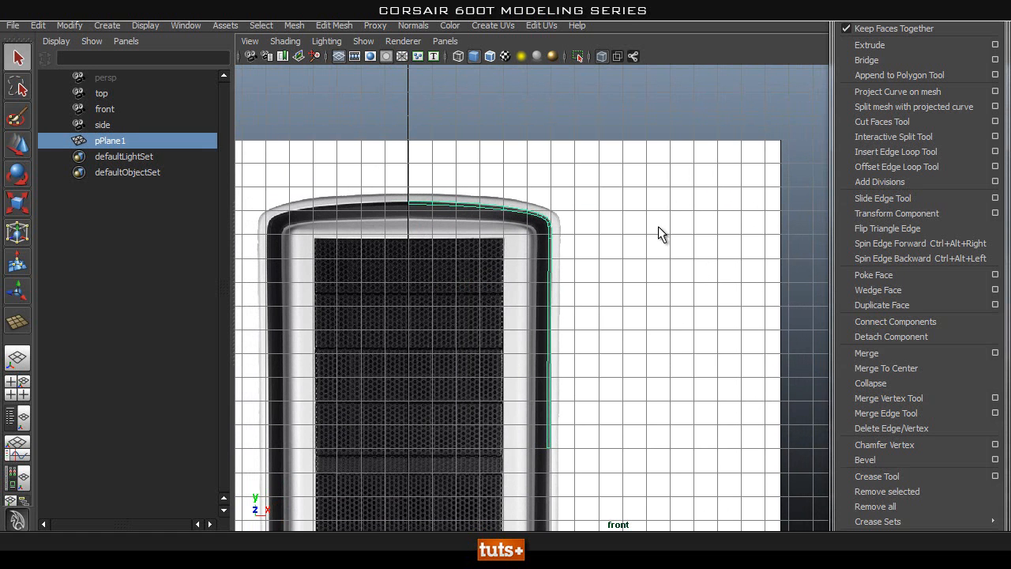
pyautogui.hotkey('ctrl', 'd')
# Step: Mirror the duplicated strip vertically by setting its Scale Y to -1
pyautogui.press('w')
pyautogui.moveTo(891, 11); pyautogui.dragTo(656, 22)
pyautogui.hotkey('ctrl', 'a')
pyautogui.click(761, 21)
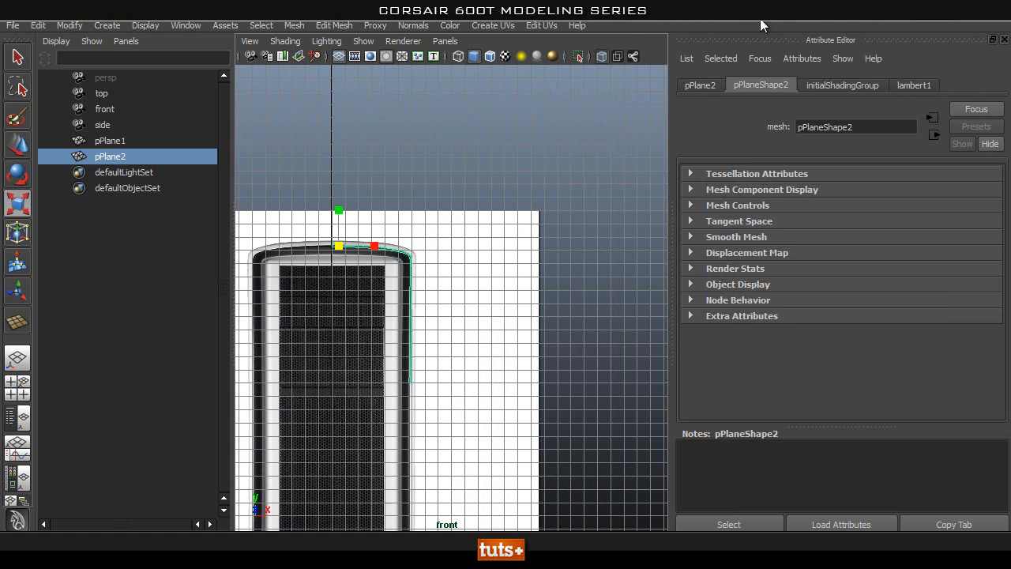
pyautogui.click(700, 85)
pyautogui.hotkey('ctrl', 'a')
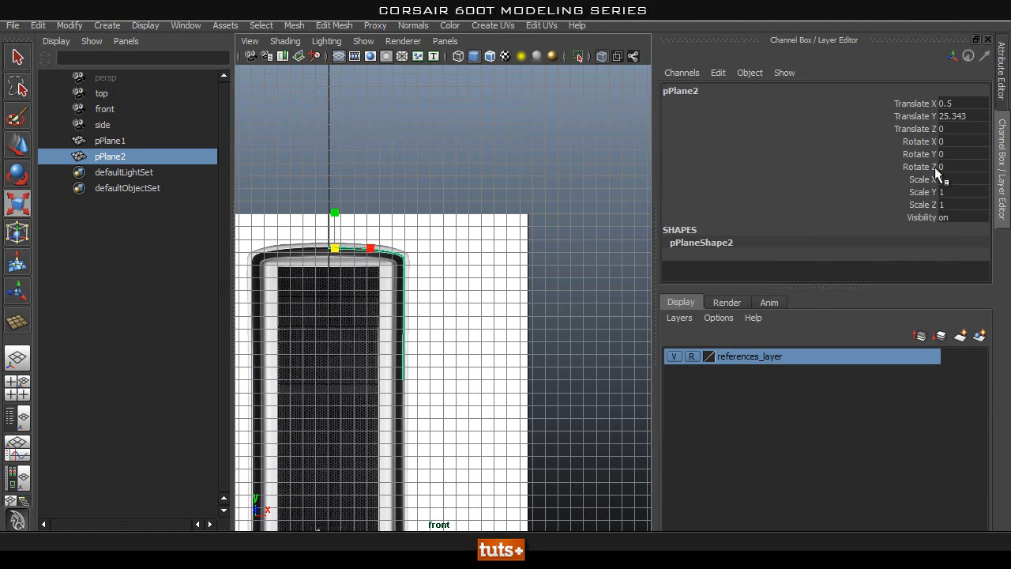
pyautogui.click(957, 192)
pyautogui.write('-1')
pyautogui.press('Return')
pyautogui.scroll(-1, 505, 422)
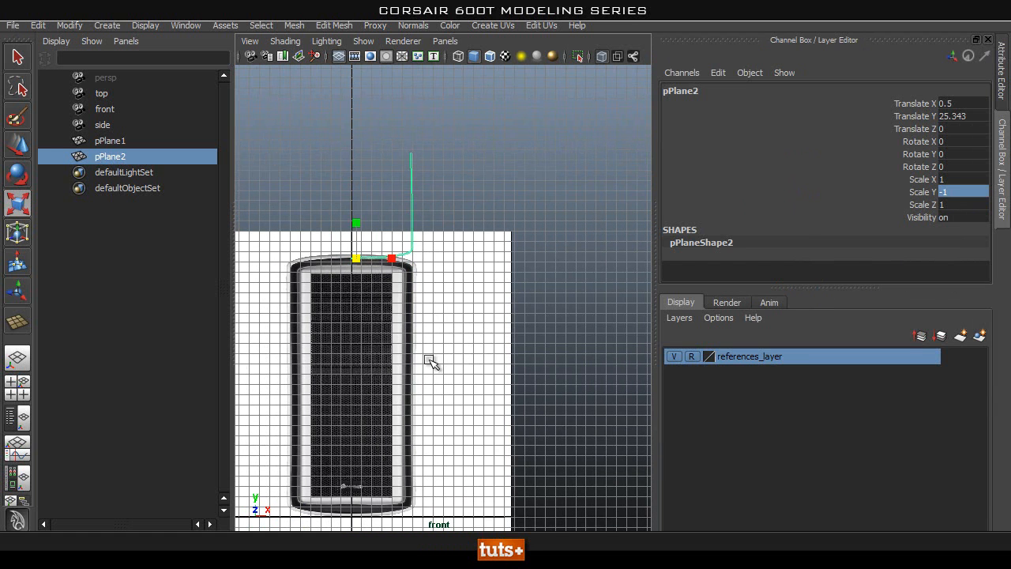
# Step: Move the mirrored strip down along Y onto the black trim at the bottom of the case, to Translate Y 0.456
pyautogui.press('w')
pyautogui.moveTo(357, 291); pyautogui.dragTo(353, 523)
pyautogui.scroll(5, 350, 502)
pyautogui.keyDown('alt'); pyautogui.moveTo(472, 476); pyautogui.dragTo(462, 442, button='middle'); pyautogui.keyUp('alt')
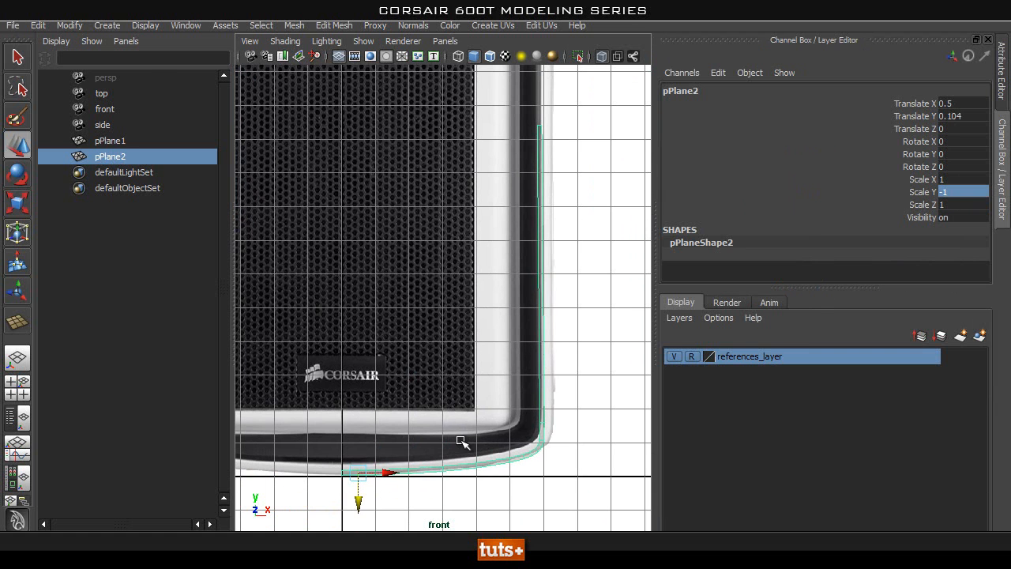
pyautogui.moveTo(361, 505)
pyautogui.mouseDown()
pyautogui.moveTo(355, 478)
pyautogui.moveTo(357, 493)
pyautogui.mouseUp()
pyautogui.scroll(2, 319, 474)
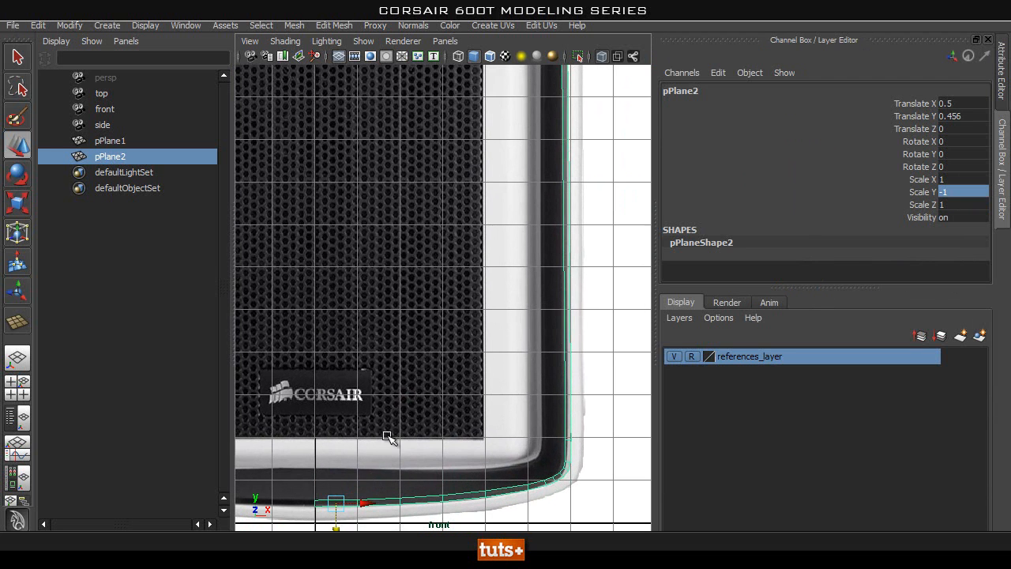
# Step: Select the lower strip's corner vertices and shift them slightly inward along X onto the trim's outline
pyautogui.scroll(-4, 379, 361)
pyautogui.keyDown('alt'); pyautogui.moveTo(413, 357); pyautogui.dragTo(497, 165, button='middle'); pyautogui.keyUp('alt')
pyautogui.scroll(-2, 431, 350)
pyautogui.scroll(9, 442, 331)
pyautogui.keyDown('alt'); pyautogui.moveTo(473, 239); pyautogui.dragTo(186, 478, button='middle'); pyautogui.keyUp('alt')
pyautogui.keyDown('alt'); pyautogui.moveTo(549, 380); pyautogui.dragTo(356, 414, button='middle'); pyautogui.keyUp('alt')
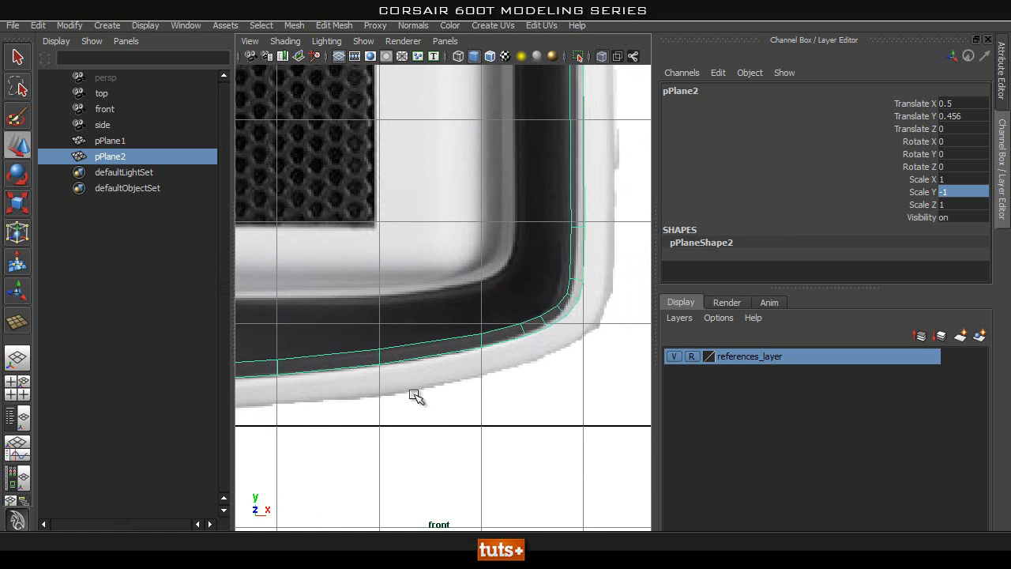
pyautogui.keyDown('alt'); pyautogui.moveTo(455, 376); pyautogui.dragTo(426, 410, button='middle'); pyautogui.keyUp('alt')
pyautogui.scroll(1, 477, 409)
pyautogui.moveTo(536, 286); pyautogui.dragTo(467, 280, button='right')
pyautogui.moveTo(611, 211); pyautogui.dragTo(442, 430)
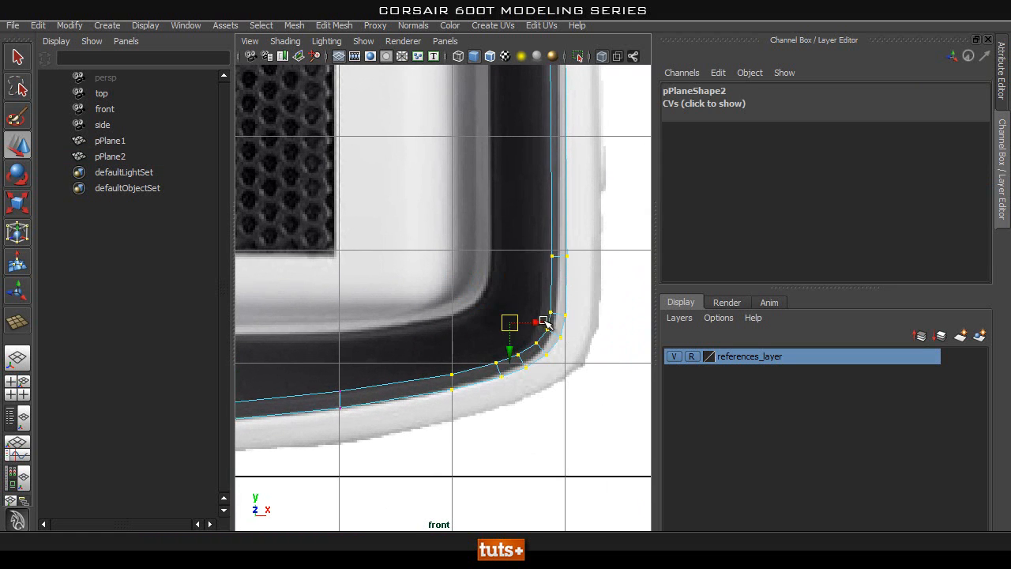
pyautogui.moveTo(534, 325); pyautogui.dragTo(528, 324)
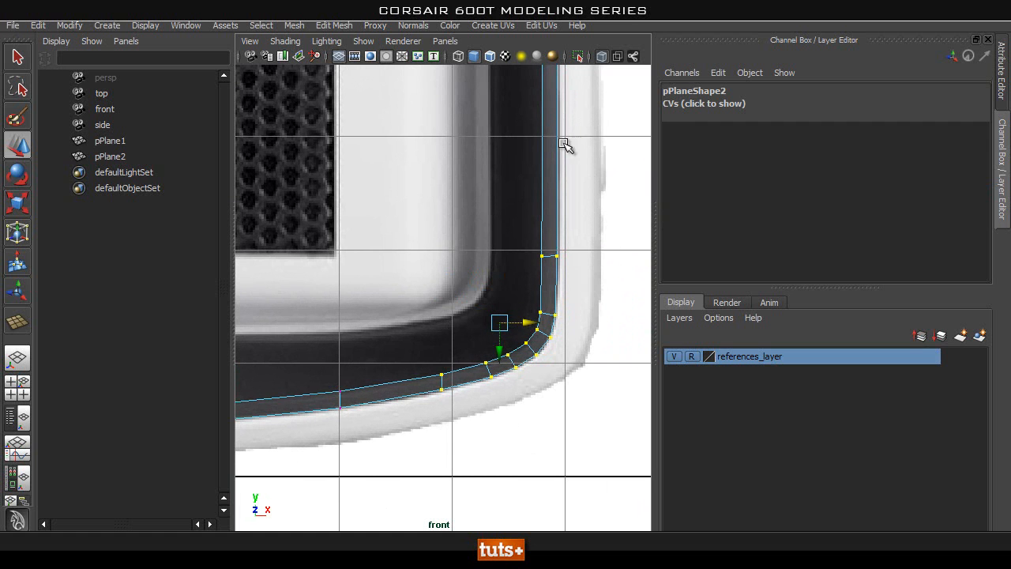
# Step: Select the upper and lower trim strips as objects and combine them into one mesh
pyautogui.keyDown('alt'); pyautogui.moveTo(559, 245); pyautogui.dragTo(510, 287, button='right'); pyautogui.keyUp('alt')
pyautogui.keyDown('alt'); pyautogui.moveTo(471, 249); pyautogui.dragTo(481, 324, button='middle'); pyautogui.keyUp('alt')
pyautogui.keyDown('alt'); pyautogui.moveTo(502, 221); pyautogui.dragTo(481, 447, button='middle'); pyautogui.keyUp('alt')
pyautogui.keyDown('alt'); pyautogui.moveTo(479, 271); pyautogui.dragTo(477, 376, button='middle'); pyautogui.keyUp('alt')
pyautogui.click(480, 267)
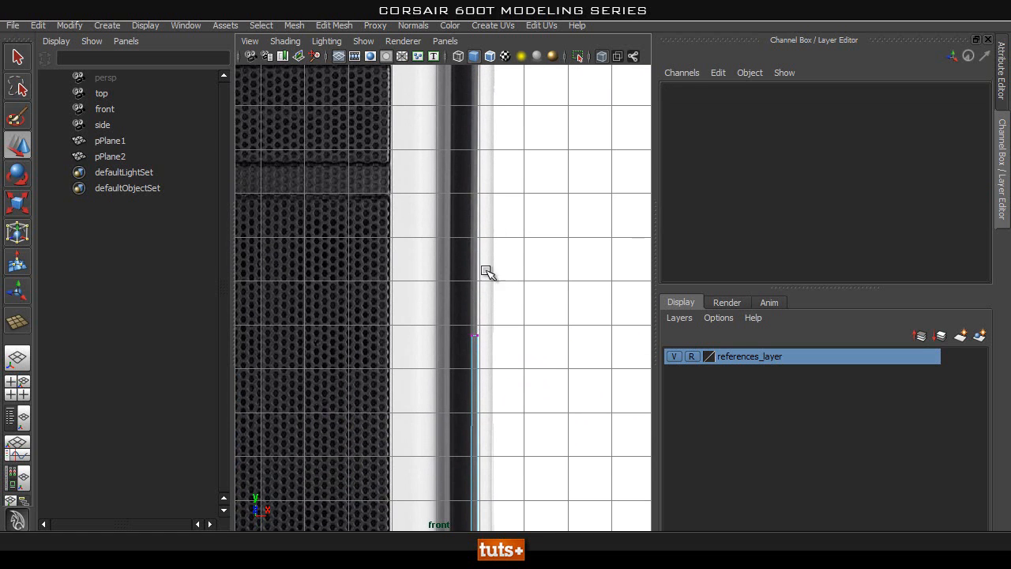
pyautogui.keyDown('alt'); pyautogui.moveTo(535, 203); pyautogui.dragTo(431, 221, button='right'); pyautogui.keyUp('alt')
pyautogui.moveTo(455, 175); pyautogui.dragTo(524, 132, button='right')
pyautogui.click(470, 157)
pyautogui.click(529, 131)
pyautogui.moveTo(558, 117); pyautogui.dragTo(450, 339)
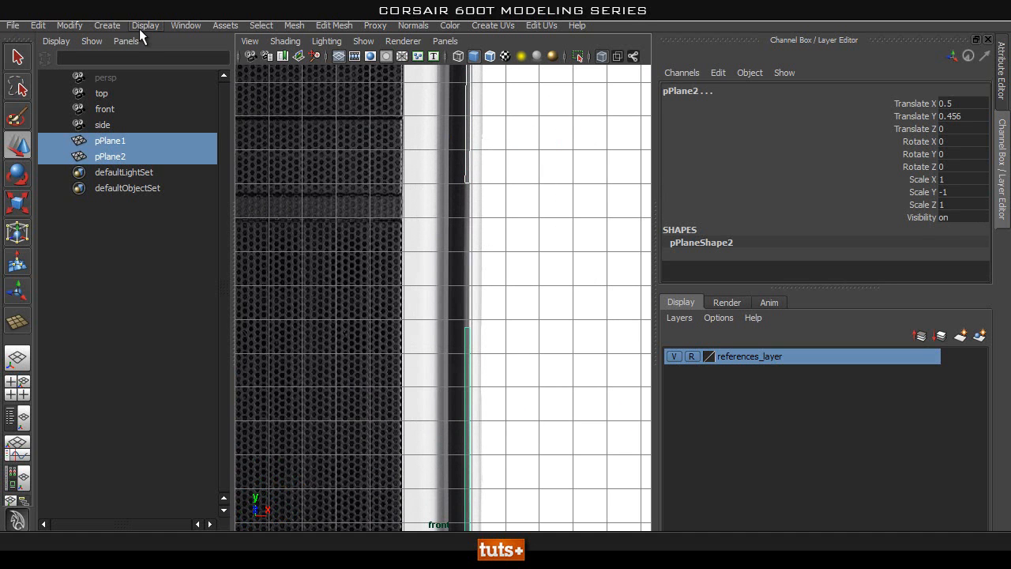
pyautogui.click(293, 30)
pyautogui.click(331, 45)
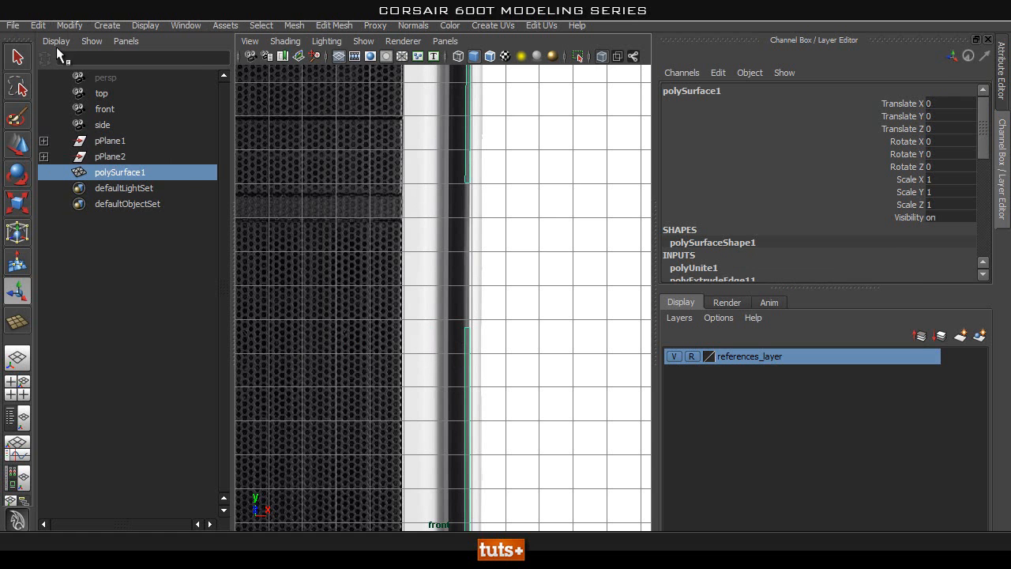
# Step: Delete all construction history in the scene
pyautogui.click(37, 25)
pyautogui.moveTo(169, 203)
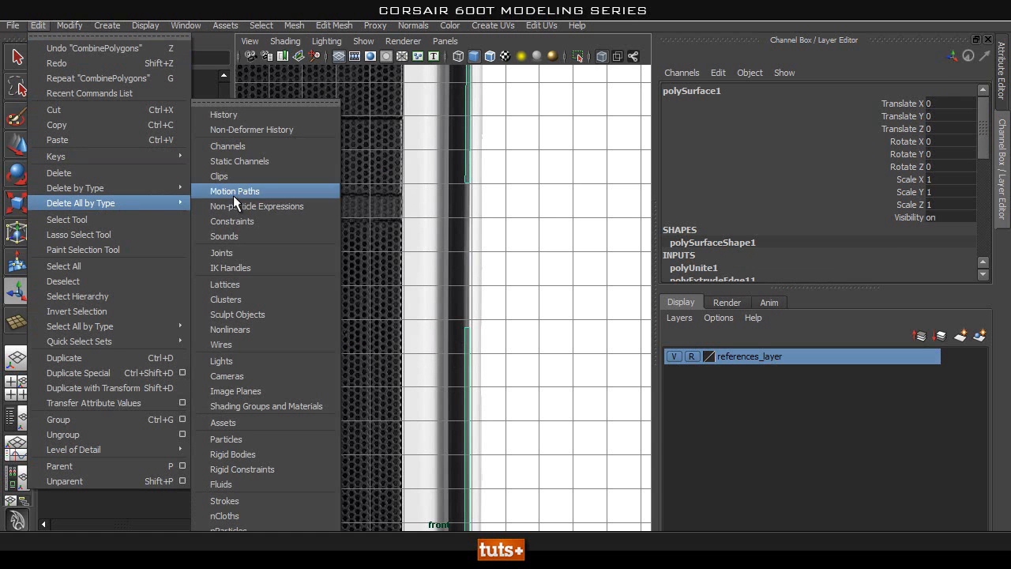
pyautogui.click(244, 114)
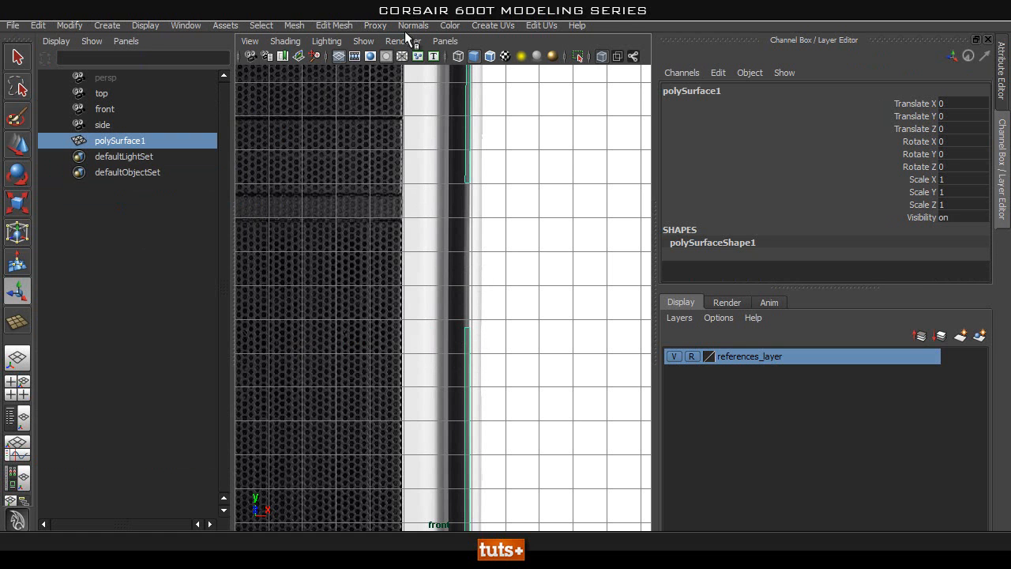
# Step: Close the gap on the trim's side by merging the lower strip's end vertices into the upper strip's with the Merge Vertex Tool
pyautogui.click(351, 26)
pyautogui.click(350, 39)
pyautogui.moveTo(367, 31); pyautogui.dragTo(752, 1)
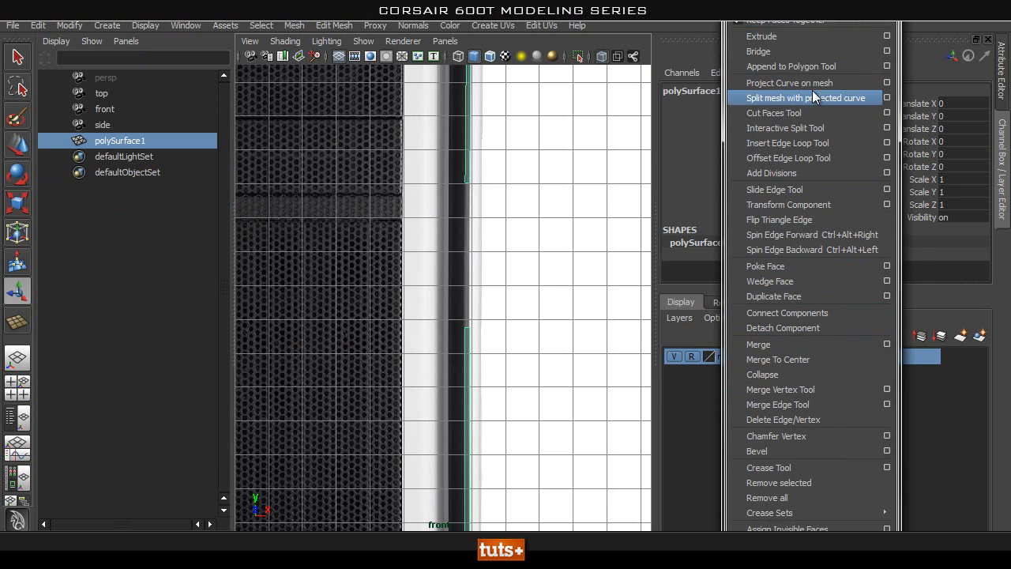
pyautogui.click(812, 390)
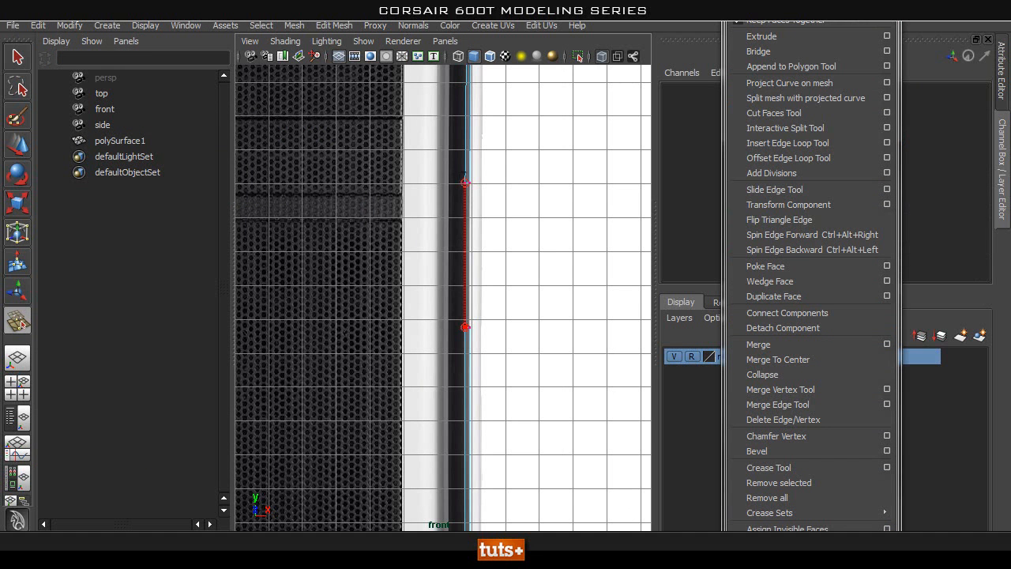
pyautogui.moveTo(465, 183); pyautogui.dragTo(465, 184)
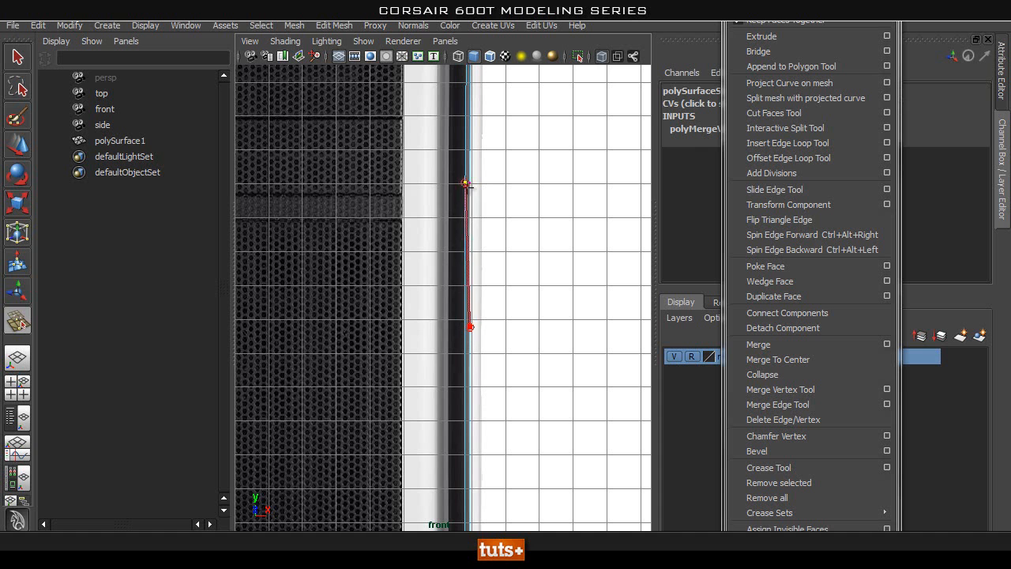
# Step: Delete the leftover cross edge where the upper and lower strips join
pyautogui.press('q')
pyautogui.moveTo(467, 204); pyautogui.dragTo(494, 157, button='right')
pyautogui.click(438, 217)
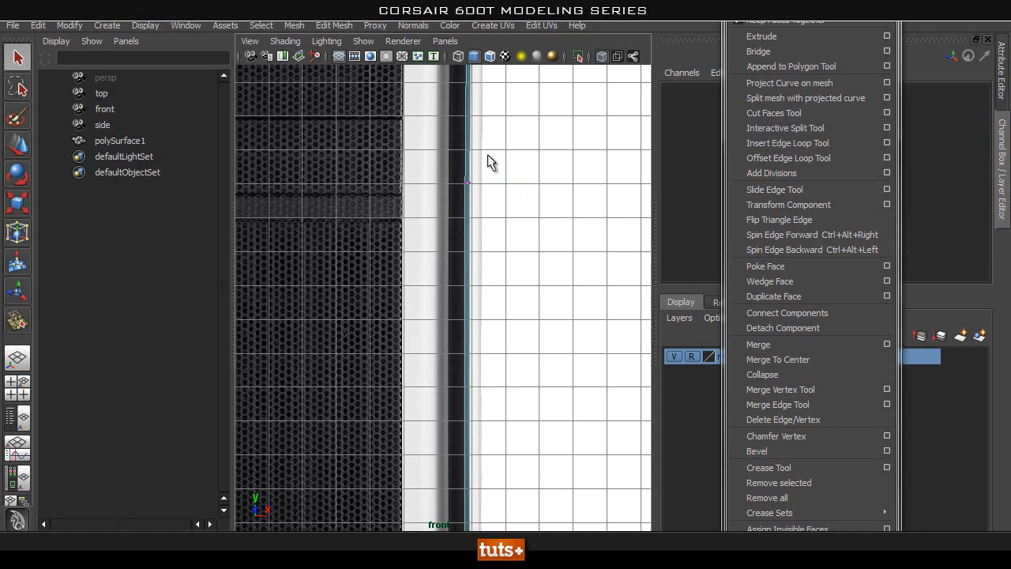
pyautogui.click(467, 207)
pyautogui.press('f')
pyautogui.moveTo(447, 279); pyautogui.dragTo(384, 263, button='right')
pyautogui.click(444, 300)
# Step: Examine how the joined strip follows the trim around the lower corner and along the whole case front
pyautogui.keyDown('alt'); pyautogui.moveTo(539, 293); pyautogui.dragTo(445, 415, button='right'); pyautogui.keyUp('alt')
pyautogui.keyDown('alt'); pyautogui.moveTo(444, 415); pyautogui.dragTo(373, 285, button='middle'); pyautogui.keyUp('alt')
pyautogui.keyDown('alt'); pyautogui.moveTo(374, 285); pyautogui.dragTo(418, 306, button='right'); pyautogui.keyUp('alt')
pyautogui.moveTo(418, 305)
pyautogui.keyDown('alt'); pyautogui.mouseDown(button='middle')
pyautogui.moveTo(409, 293)
pyautogui.moveTo(339, 318)
pyautogui.moveTo(424, 307)
pyautogui.mouseUp(button='middle'); pyautogui.keyUp('alt')
pyautogui.keyDown('alt'); pyautogui.moveTo(424, 307); pyautogui.dragTo(536, 341, button='right'); pyautogui.keyUp('alt')
pyautogui.keyDown('alt'); pyautogui.moveTo(536, 341); pyautogui.dragTo(516, 284, button='middle'); pyautogui.keyUp('alt')
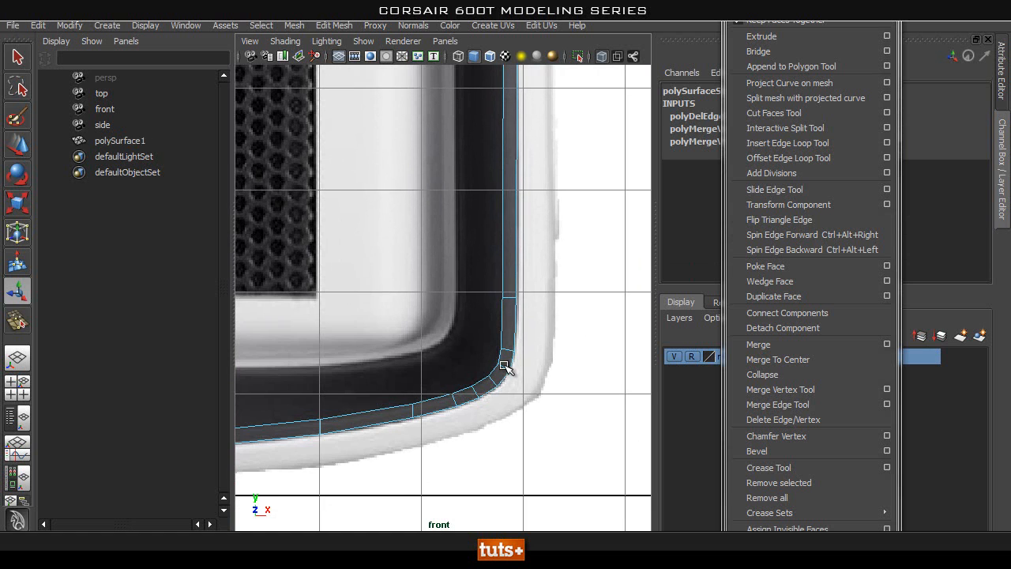
pyautogui.keyDown('alt'); pyautogui.moveTo(526, 228); pyautogui.dragTo(323, 206, button='right'); pyautogui.keyUp('alt')
pyautogui.keyDown('alt'); pyautogui.moveTo(322, 206); pyautogui.dragTo(409, 369, button='middle'); pyautogui.keyUp('alt')
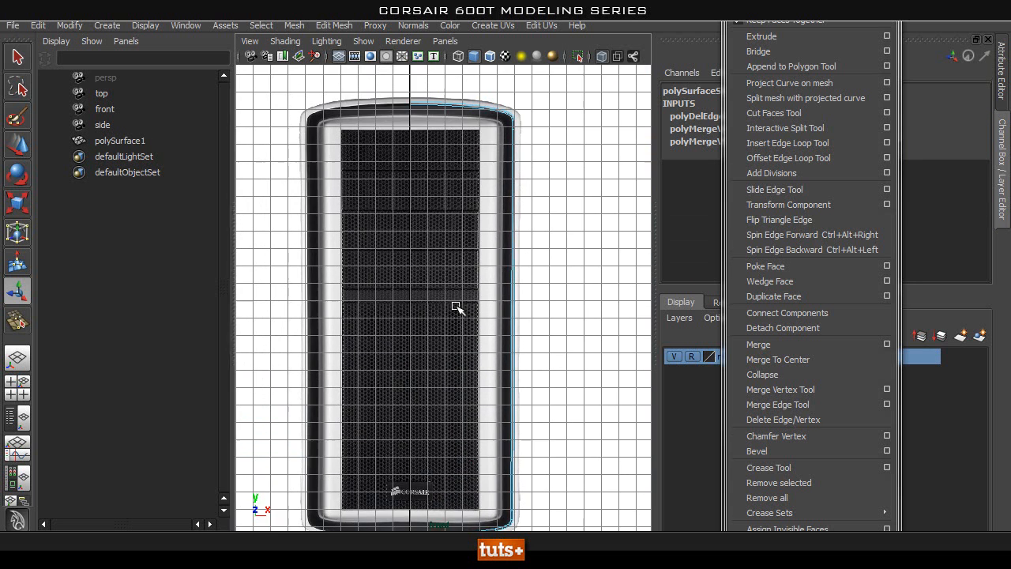
pyautogui.keyDown('alt'); pyautogui.moveTo(424, 347); pyautogui.dragTo(398, 347, button='right'); pyautogui.keyUp('alt')
# Step: Duplicate the joined half-frame strip and mirror the copy horizontally by setting its Scale X to -1
pyautogui.press('q')
pyautogui.moveTo(510, 258); pyautogui.dragTo(551, 215, button='right')
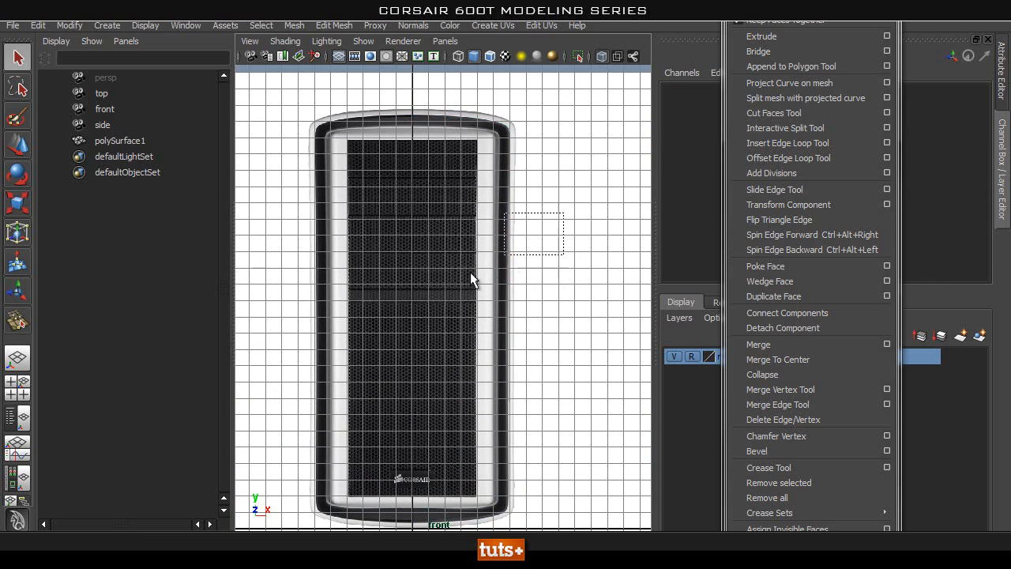
pyautogui.hotkey('ctrl', 'd')
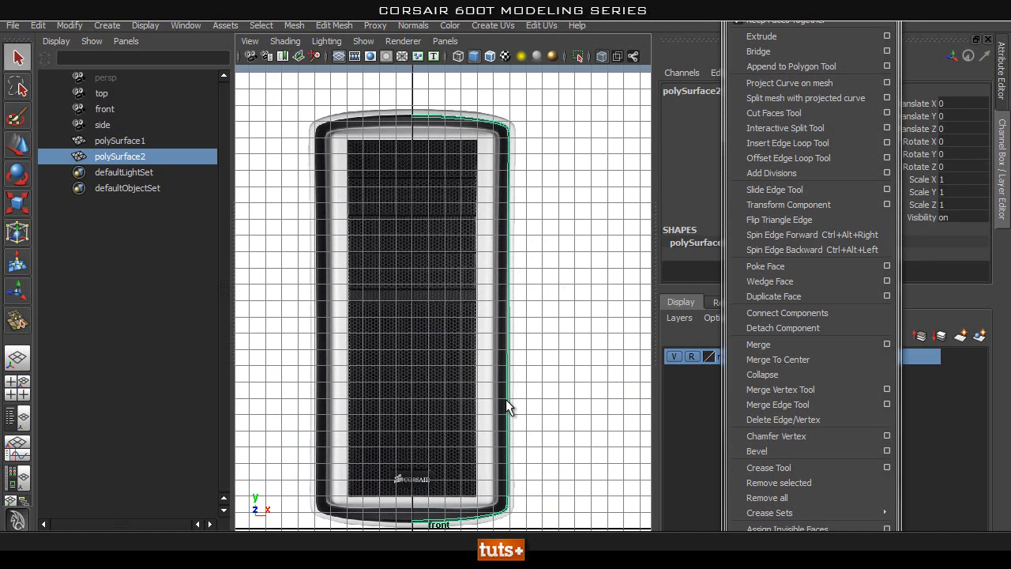
pyautogui.press('r')
pyautogui.moveTo(817, 14); pyautogui.dragTo(652, 43)
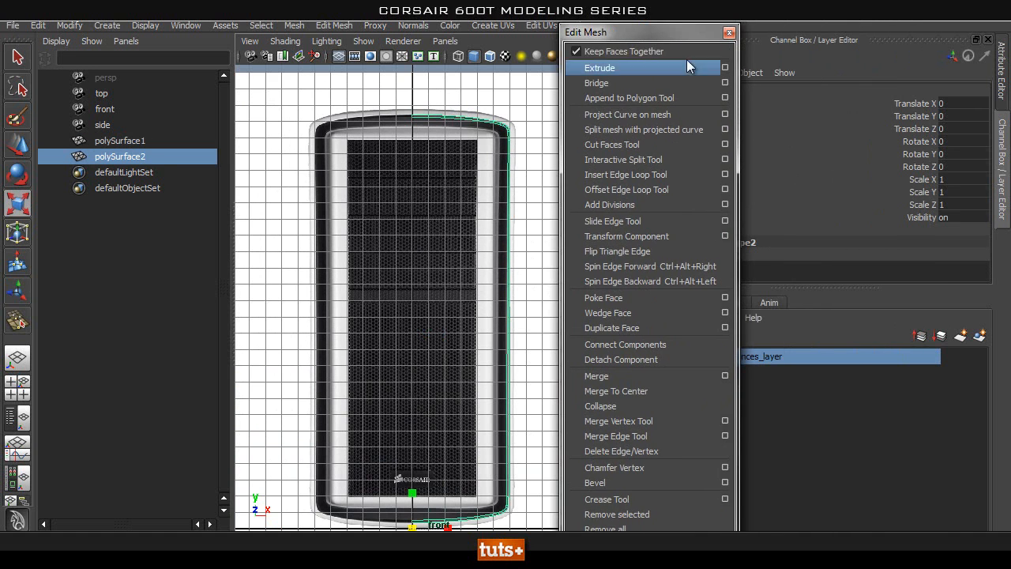
pyautogui.click(957, 179)
pyautogui.write('-1')
pyautogui.press('Return')
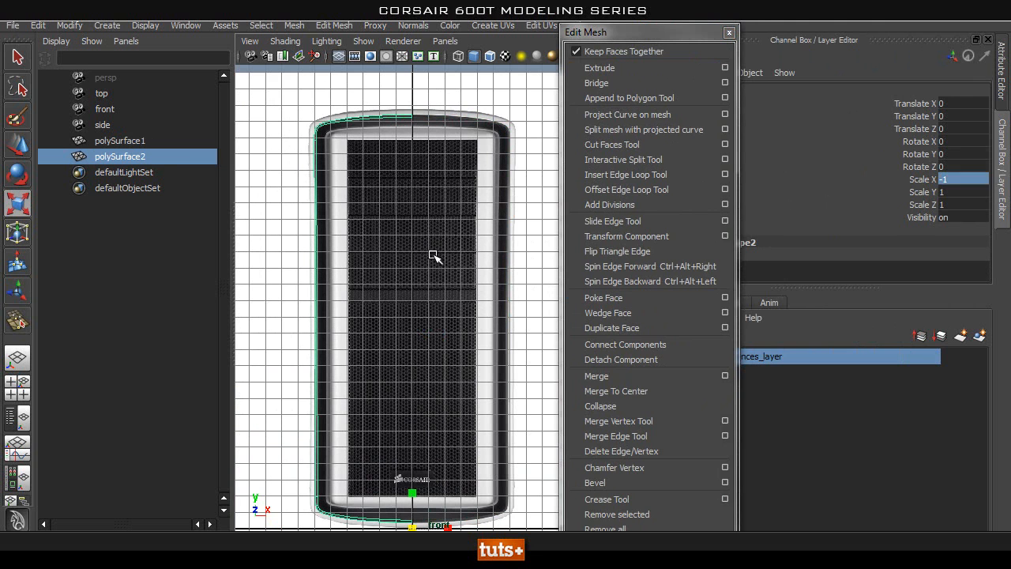
# Step: Select both halves of the trim frame and combine them into one mesh
pyautogui.click(438, 190)
pyautogui.click(449, 120)
pyautogui.moveTo(451, 119); pyautogui.dragTo(510, 92, button='right')
pyautogui.keyDown('shift'); pyautogui.moveTo(328, 165); pyautogui.dragTo(304, 177); pyautogui.keyUp('shift')
pyautogui.click(294, 25)
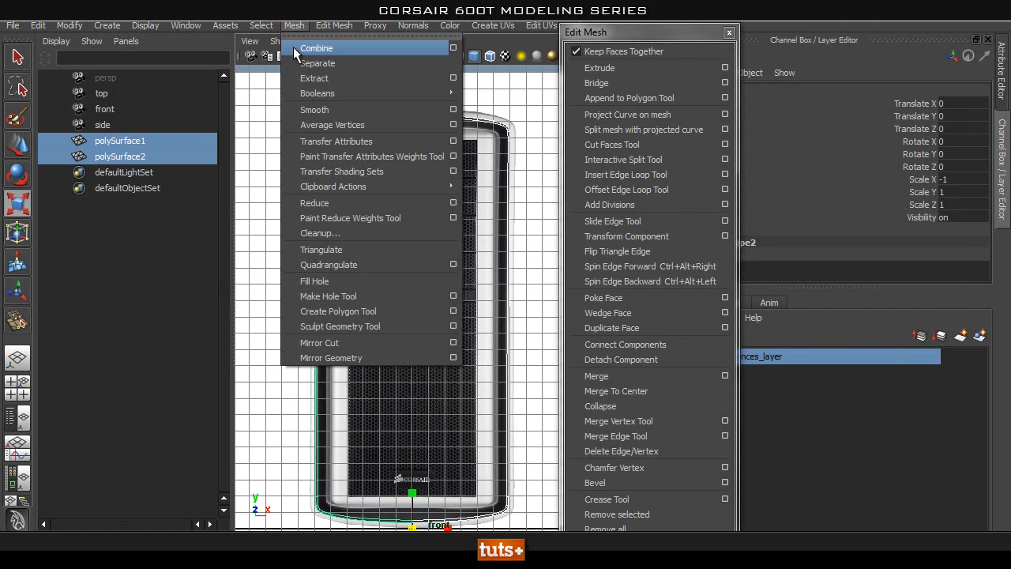
pyautogui.click(294, 48)
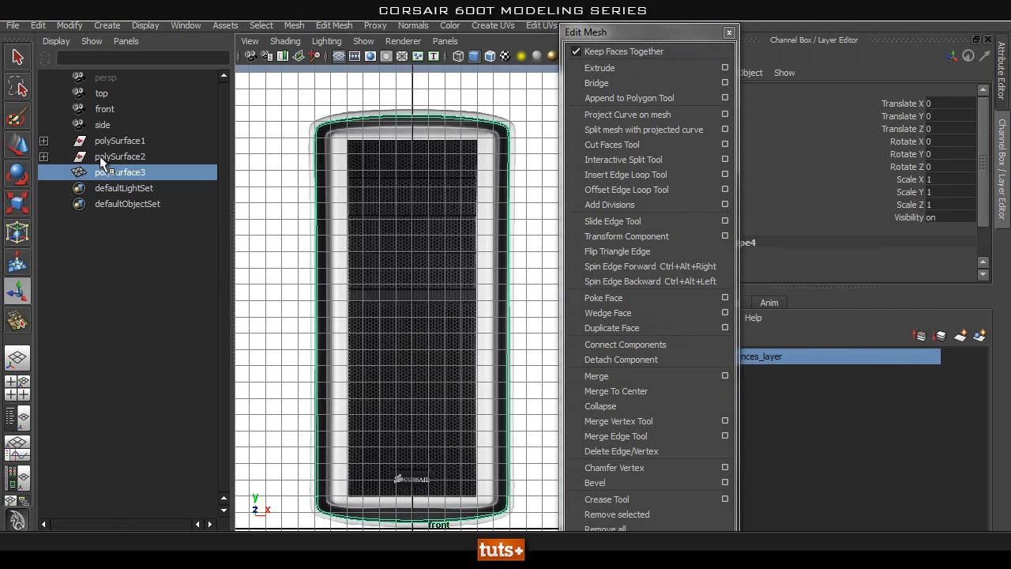
# Step: Delete all construction history left over from combining the two frame halves
pyautogui.click(38, 26)
pyautogui.moveTo(80, 203)
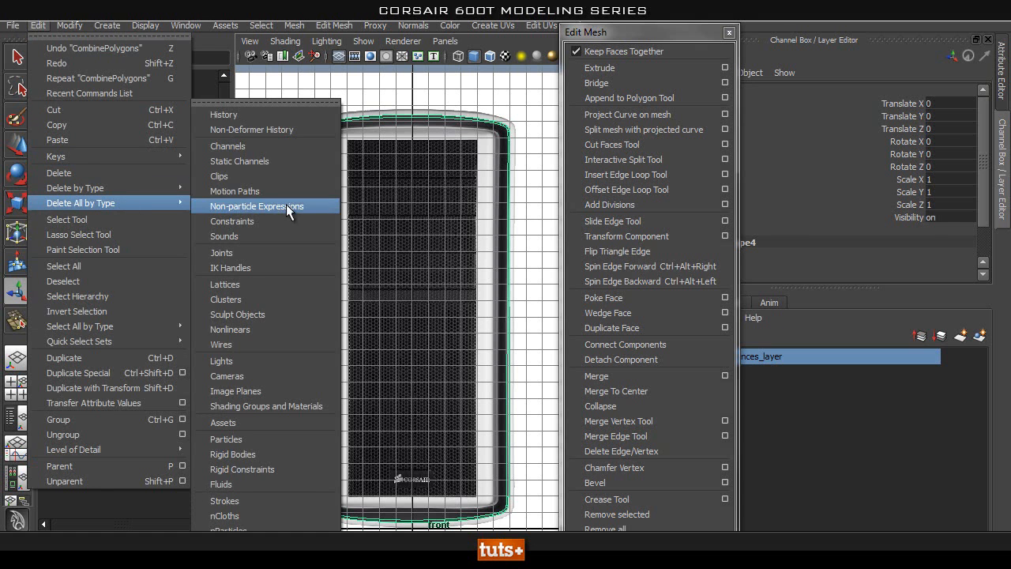
pyautogui.click(266, 114)
pyautogui.scroll(3, 383, 135)
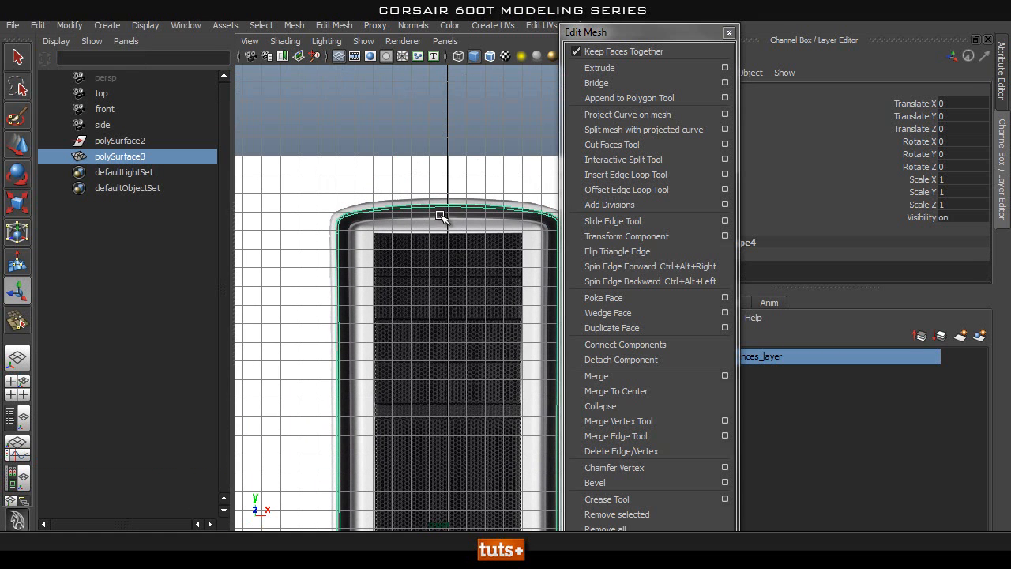
# Step: Merge the overlapping upper and lower vertex pairs to center at the frame's top seam
pyautogui.moveTo(450, 207); pyautogui.dragTo(456, 181, button='right')
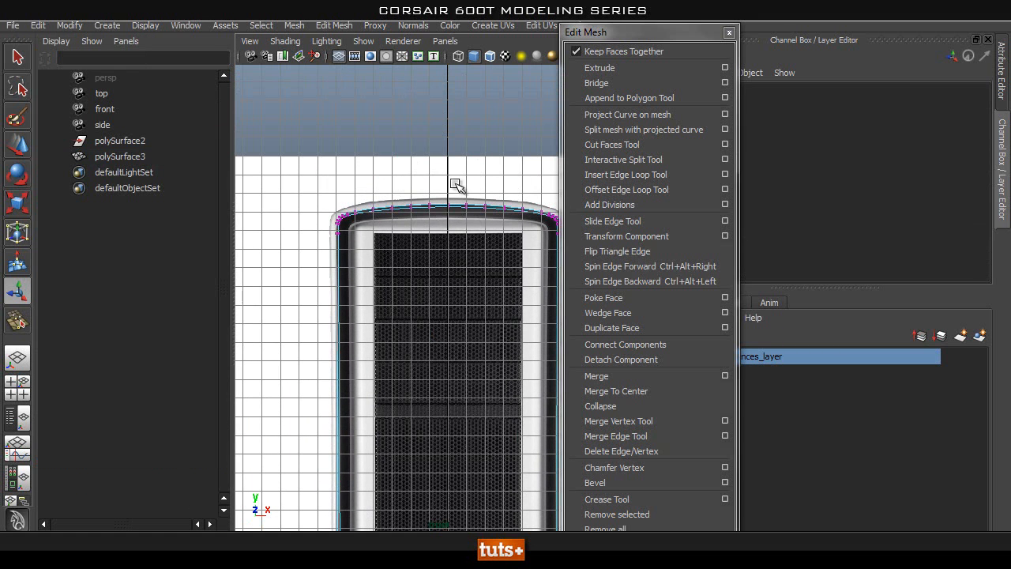
pyautogui.scroll(5, 451, 245)
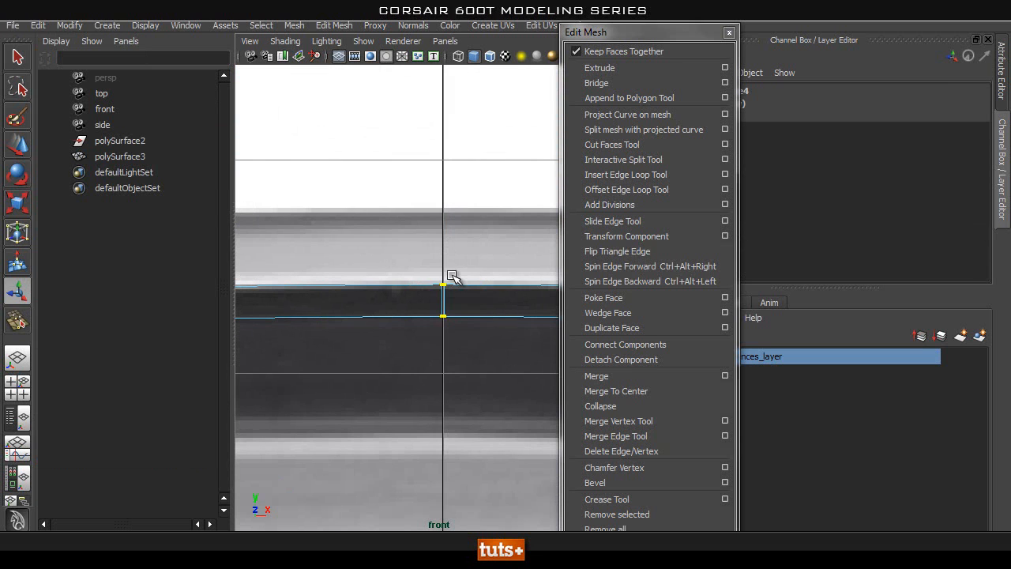
pyautogui.keyDown('shift'); pyautogui.moveTo(413, 295); pyautogui.dragTo(411, 229, button='right'); pyautogui.keyUp('shift')
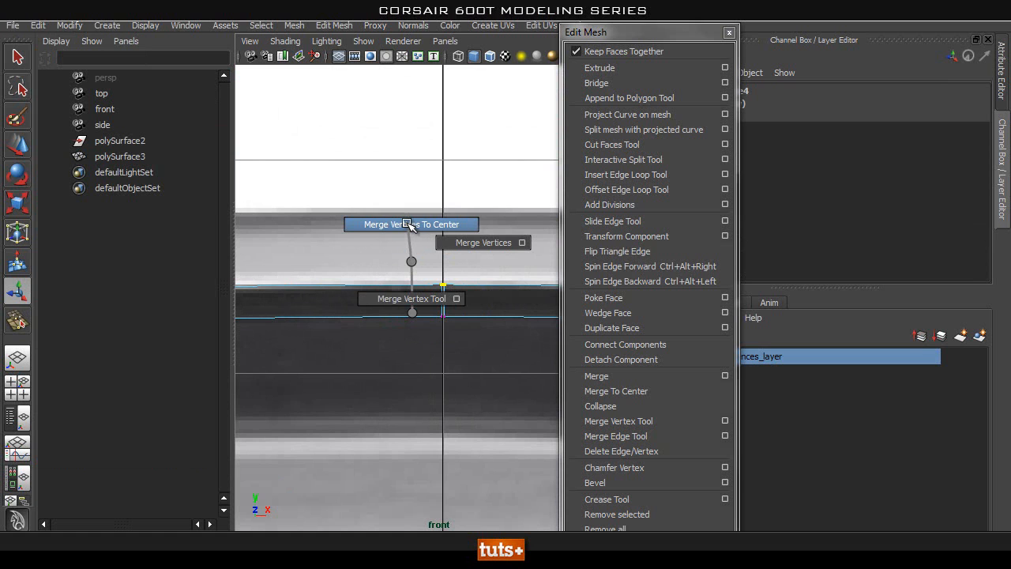
pyautogui.keyDown('shift'); pyautogui.moveTo(406, 225); pyautogui.dragTo(410, 295, button='right'); pyautogui.keyUp('shift')
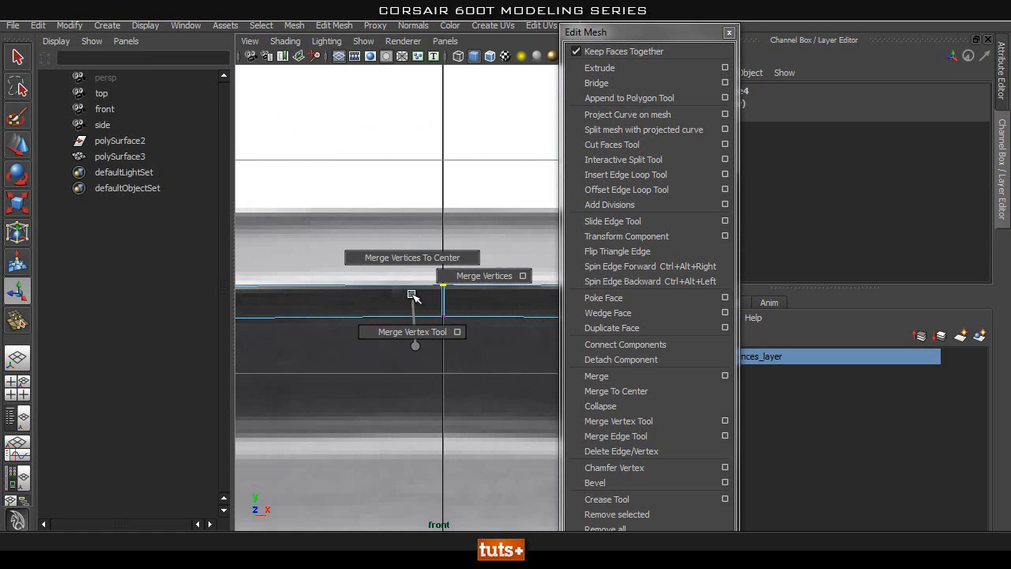
pyautogui.keyDown('shift'); pyautogui.moveTo(416, 255); pyautogui.dragTo(416, 256, button='right'); pyautogui.keyUp('shift')
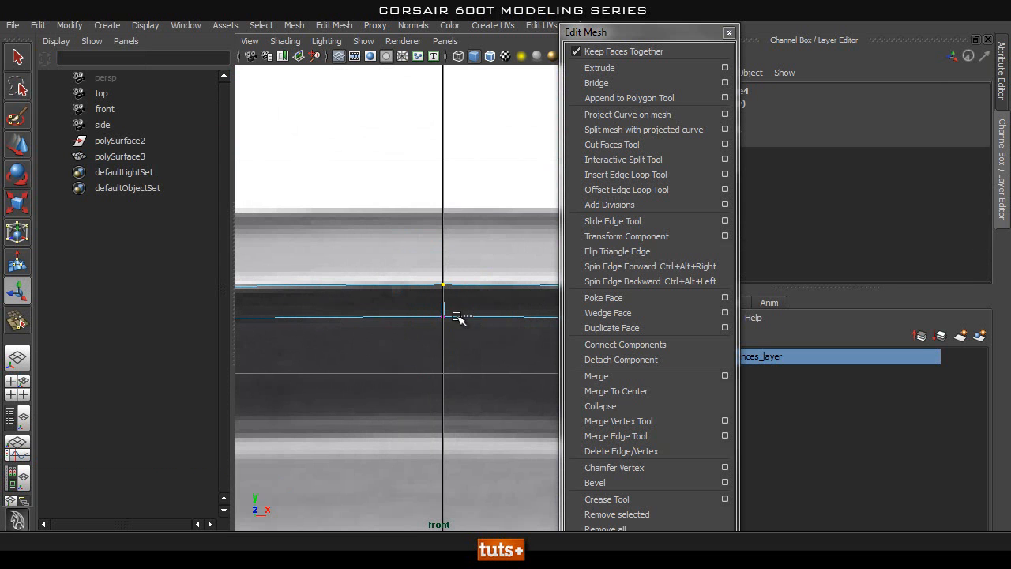
pyautogui.moveTo(425, 329); pyautogui.dragTo(426, 329)
# Step: Merge the overlapping vertex pairs to center at the frame's bottom seam
pyautogui.scroll(-6, 448, 400)
pyautogui.keyDown('alt'); pyautogui.moveTo(427, 425); pyautogui.dragTo(415, 126, button='middle'); pyautogui.keyUp('alt')
pyautogui.keyDown('alt'); pyautogui.moveTo(371, 426); pyautogui.dragTo(392, 48, button='middle'); pyautogui.keyUp('alt')
pyautogui.keyDown('alt'); pyautogui.moveTo(342, 289); pyautogui.dragTo(731, 341, button='right'); pyautogui.keyUp('alt')
pyautogui.keyDown('alt'); pyautogui.moveTo(434, 316); pyautogui.dragTo(386, 322, button='right'); pyautogui.keyUp('alt')
pyautogui.click(424, 324)
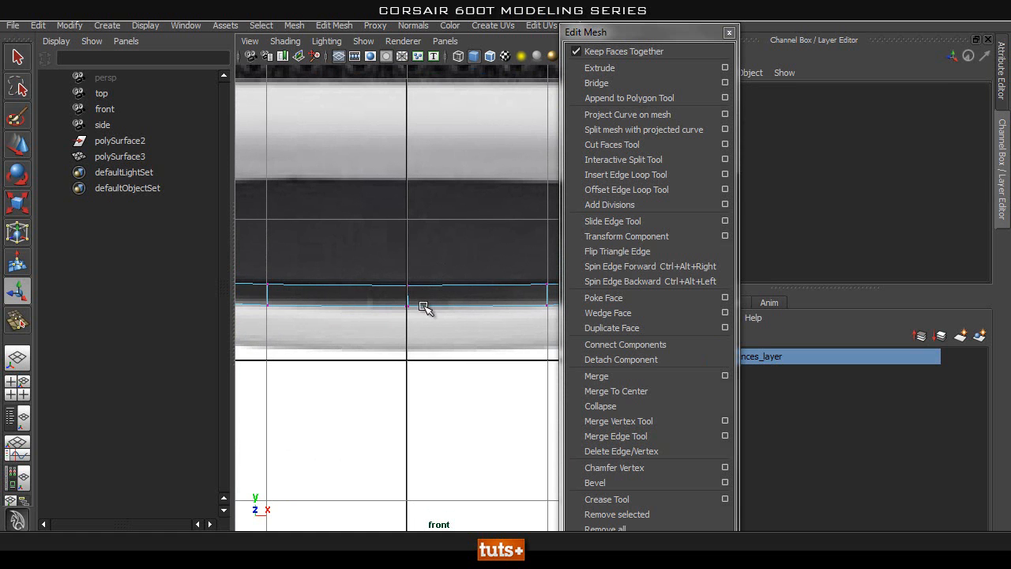
pyautogui.moveTo(387, 319); pyautogui.dragTo(386, 322)
# Step: Examine how the merged frame follows the front reference along the top, around the corners and over its full height
pyautogui.keyDown('alt'); pyautogui.moveTo(427, 360); pyautogui.dragTo(305, 343, button='right'); pyautogui.keyUp('alt')
pyautogui.keyDown('alt'); pyautogui.moveTo(432, 146); pyautogui.dragTo(419, 321, button='middle'); pyautogui.keyUp('alt')
pyautogui.scroll(-1, 419, 321)
pyautogui.keyDown('alt'); pyautogui.moveTo(425, 177); pyautogui.dragTo(405, 365, button='middle'); pyautogui.keyUp('alt')
pyautogui.scroll(-5, 359, 232)
pyautogui.keyDown('alt'); pyautogui.moveTo(406, 147); pyautogui.dragTo(390, 298, button='middle'); pyautogui.keyUp('alt')
pyautogui.scroll(1, 342, 287)
pyautogui.scroll(4, 341, 288)
pyautogui.keyDown('alt'); pyautogui.moveTo(331, 212); pyautogui.dragTo(388, 280, button='middle'); pyautogui.keyUp('alt')
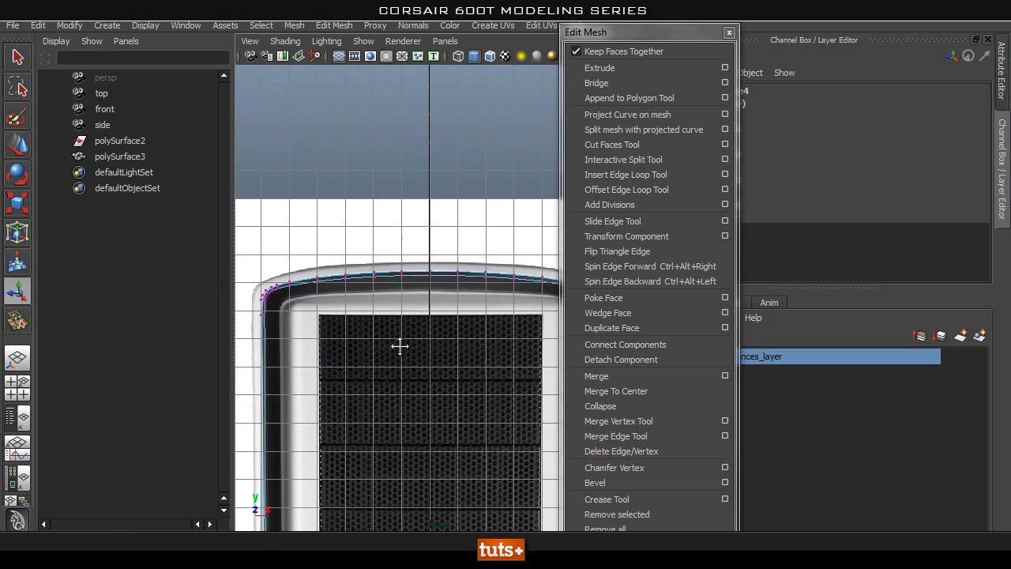
pyautogui.keyDown('alt'); pyautogui.moveTo(402, 355); pyautogui.dragTo(536, 320, button='middle'); pyautogui.keyUp('alt')
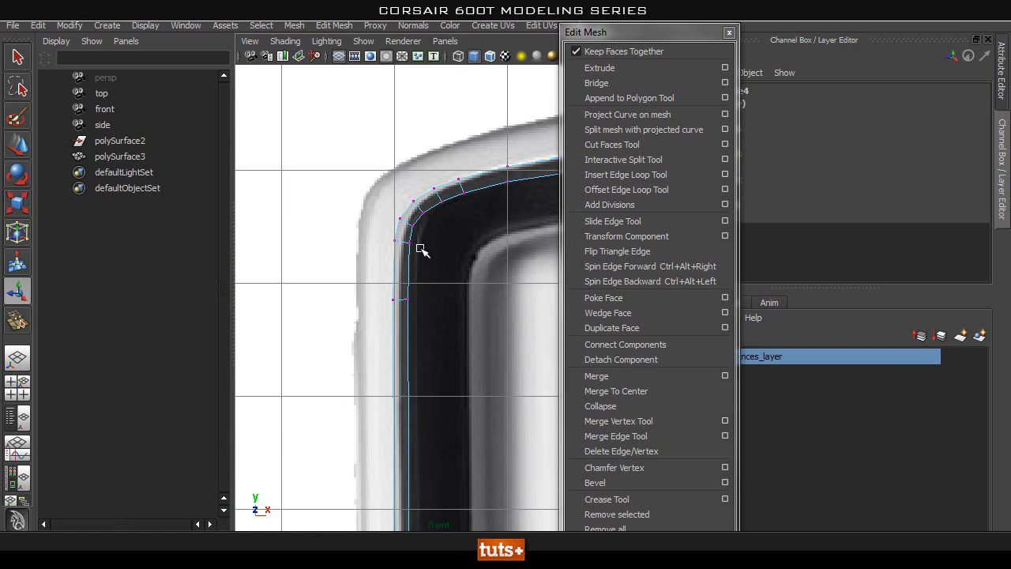
pyautogui.keyDown('alt'); pyautogui.moveTo(451, 269); pyautogui.dragTo(463, 284, button='right'); pyautogui.keyUp('alt')
pyautogui.keyDown('alt'); pyautogui.moveTo(463, 284); pyautogui.dragTo(379, 329, button='middle'); pyautogui.keyUp('alt')
pyautogui.keyDown('alt'); pyautogui.moveTo(379, 329); pyautogui.dragTo(445, 400, button='right'); pyautogui.keyUp('alt')
pyautogui.keyDown('alt'); pyautogui.moveTo(445, 399); pyautogui.dragTo(388, 131, button='middle'); pyautogui.keyUp('alt')
pyautogui.keyDown('alt'); pyautogui.moveTo(335, 286); pyautogui.dragTo(509, 287, button='right'); pyautogui.keyUp('alt')
pyautogui.keyDown('alt'); pyautogui.moveTo(399, 224); pyautogui.dragTo(505, 398, button='middle'); pyautogui.keyUp('alt')
pyautogui.keyDown('alt'); pyautogui.moveTo(390, 323); pyautogui.dragTo(361, 223, button='right'); pyautogui.keyUp('alt')
pyautogui.keyDown('alt'); pyautogui.moveTo(466, 144); pyautogui.dragTo(426, 274, button='middle'); pyautogui.keyUp('alt')
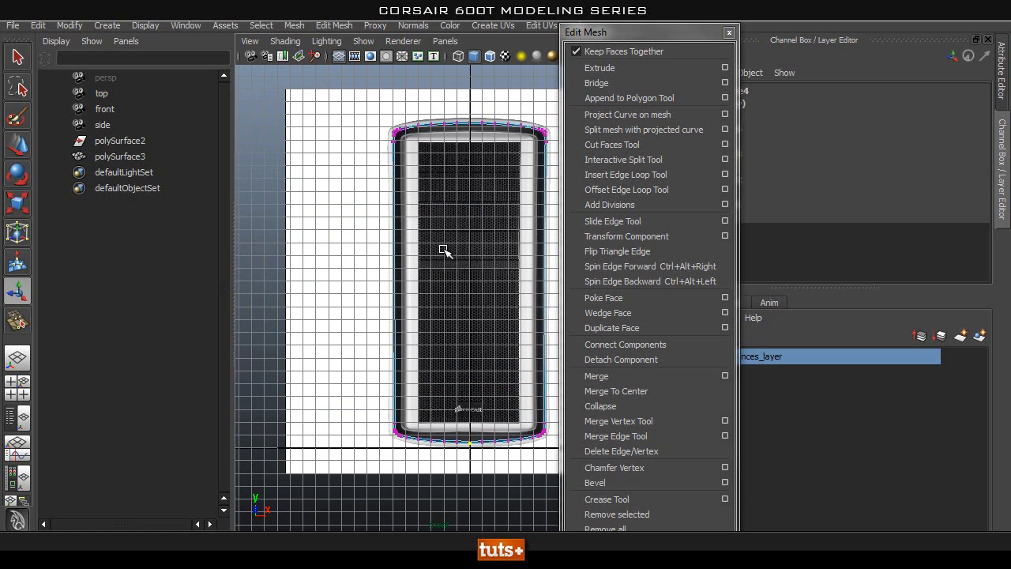
# Step: Select the vertices of the frame's left side, corners included, and shift them slightly inward along X to fit the reference trim
pyautogui.moveTo(407, 248); pyautogui.dragTo(352, 230, button='right')
pyautogui.moveTo(402, 474); pyautogui.dragTo(402, 499)
pyautogui.scroll(2, 390, 407)
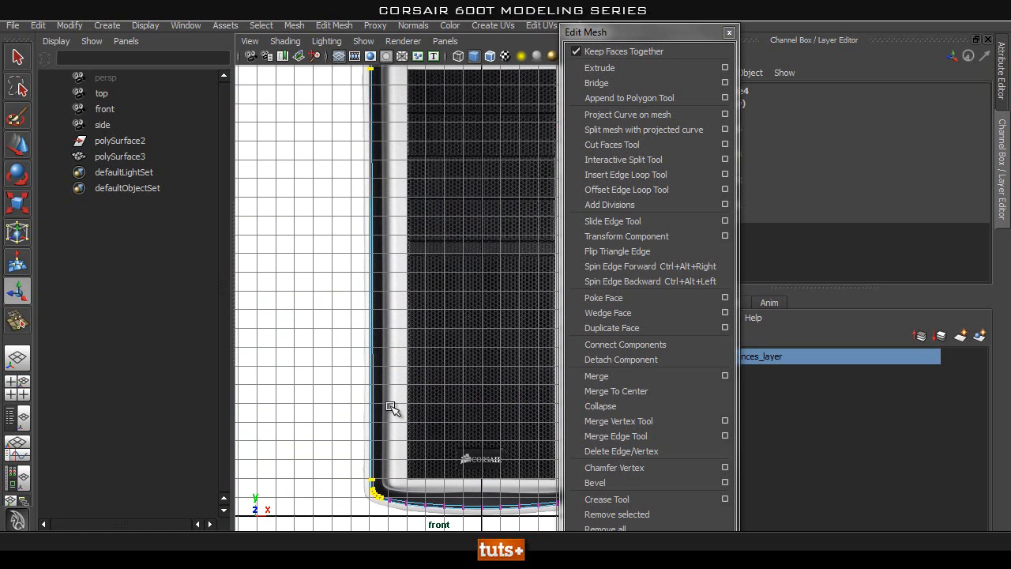
pyautogui.press('w')
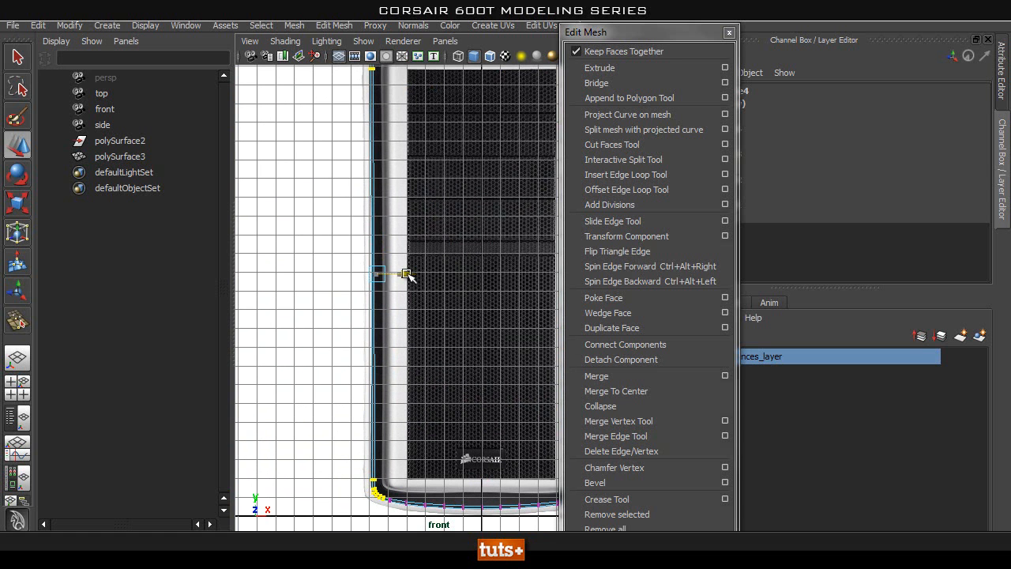
pyautogui.keyDown('alt'); pyautogui.moveTo(321, 366); pyautogui.dragTo(385, 150, button='middle'); pyautogui.keyUp('alt')
pyautogui.keyDown('alt'); pyautogui.moveTo(395, 237); pyautogui.dragTo(537, 249, button='right'); pyautogui.keyUp('alt')
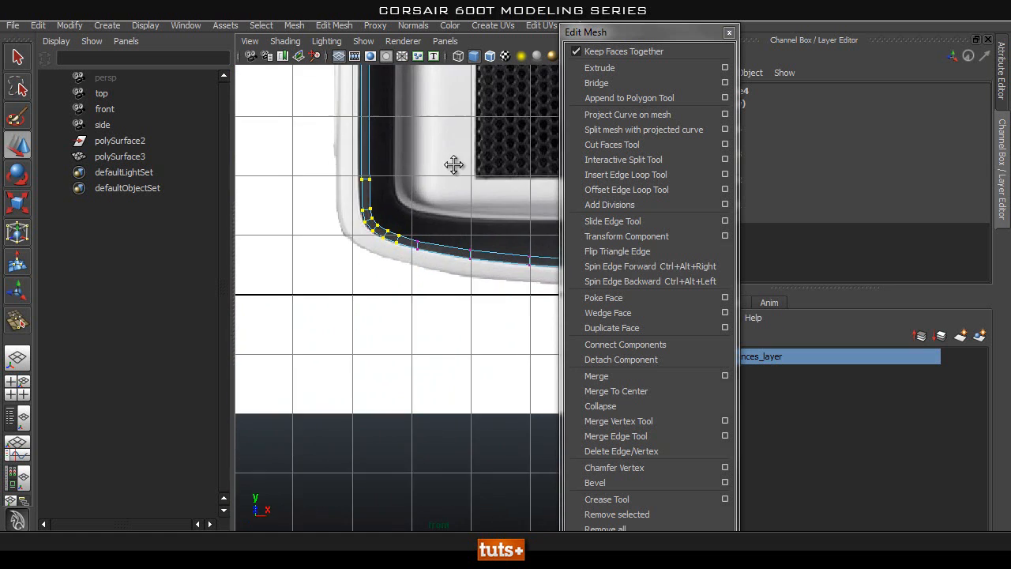
pyautogui.keyDown('alt'); pyautogui.moveTo(370, 169); pyautogui.dragTo(433, 316, button='middle'); pyautogui.keyUp('alt')
pyautogui.keyDown('alt'); pyautogui.moveTo(450, 322); pyautogui.dragTo(588, 330, button='right'); pyautogui.keyUp('alt')
pyautogui.keyDown('alt'); pyautogui.moveTo(445, 316); pyautogui.dragTo(393, 288, button='middle'); pyautogui.keyUp('alt')
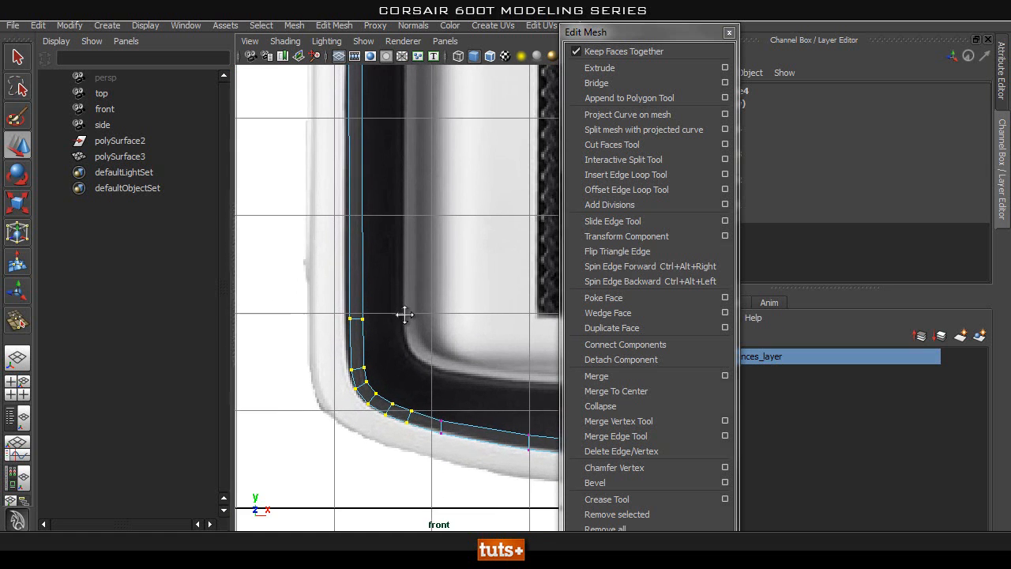
pyautogui.keyDown('alt'); pyautogui.moveTo(537, 292); pyautogui.dragTo(442, 232, button='right'); pyautogui.keyUp('alt')
pyautogui.keyDown('alt'); pyautogui.moveTo(400, 253); pyautogui.dragTo(348, 459, button='middle'); pyautogui.keyUp('alt')
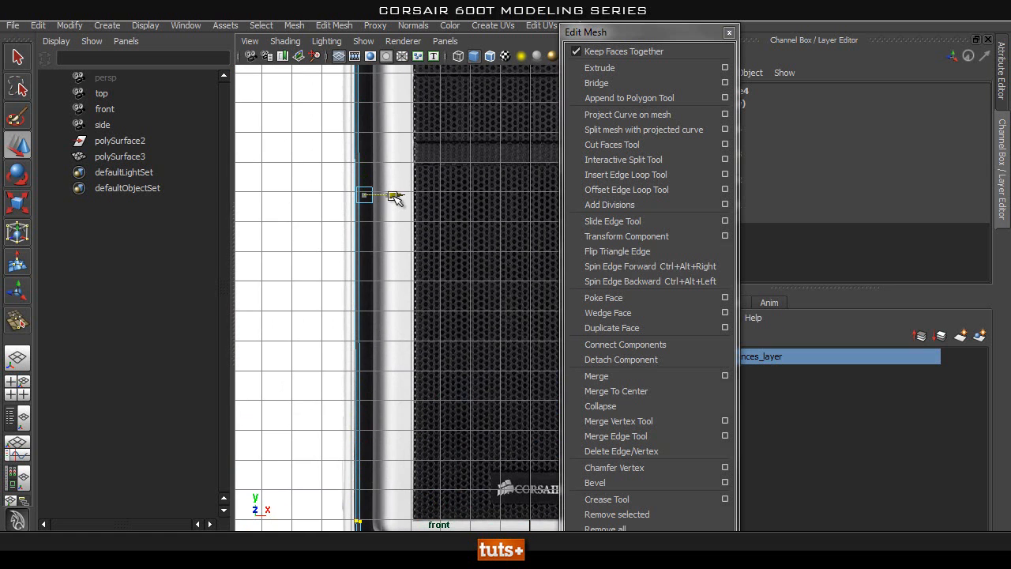
pyautogui.moveTo(392, 197); pyautogui.dragTo(394, 199)
# Step: Examine the fit of the frame's left side along its corners, and return the mesh to object mode with nothing selected
pyautogui.keyDown('alt'); pyautogui.moveTo(359, 454); pyautogui.dragTo(392, 197, button='middle'); pyautogui.keyUp('alt')
pyautogui.keyDown('alt'); pyautogui.moveTo(435, 303); pyautogui.dragTo(593, 305, button='right'); pyautogui.keyUp('alt')
pyautogui.keyDown('alt'); pyautogui.moveTo(367, 226); pyautogui.dragTo(458, 288, button='middle'); pyautogui.keyUp('alt')
pyautogui.keyDown('alt'); pyautogui.moveTo(427, 289); pyautogui.dragTo(462, 234, button='right'); pyautogui.keyUp('alt')
pyautogui.keyDown('alt'); pyautogui.moveTo(442, 158); pyautogui.dragTo(442, 286, button='middle'); pyautogui.keyUp('alt')
pyautogui.keyDown('alt'); pyautogui.moveTo(437, 79); pyautogui.dragTo(439, 197, button='middle'); pyautogui.keyUp('alt')
pyautogui.keyDown('alt'); pyautogui.moveTo(451, 327); pyautogui.dragTo(372, 384, button='right'); pyautogui.keyUp('alt')
pyautogui.keyDown('alt'); pyautogui.moveTo(372, 383); pyautogui.dragTo(405, 453, button='middle'); pyautogui.keyUp('alt')
pyautogui.keyDown('alt'); pyautogui.moveTo(406, 454); pyautogui.dragTo(600, 371, button='right'); pyautogui.keyUp('alt')
pyautogui.keyDown('alt'); pyautogui.moveTo(468, 394); pyautogui.dragTo(443, 257, button='middle'); pyautogui.keyUp('alt')
pyautogui.press('q')
pyautogui.moveTo(451, 280); pyautogui.dragTo(520, 253, button='right')
pyautogui.click(459, 413)
# Step: Switch to the perspective view and clear the workspace by closing the floating Edit Mesh menu, Channel Box and Attribute Editor
pyautogui.keyDown('alt'); pyautogui.moveTo(459, 413); pyautogui.dragTo(413, 393, button='right'); pyautogui.keyUp('alt')
pyautogui.keyDown('alt'); pyautogui.moveTo(413, 393); pyautogui.dragTo(240, 260, button='middle'); pyautogui.keyUp('alt')
pyautogui.press('space')
pyautogui.moveTo(424, 374); pyautogui.dragTo(424, 330)
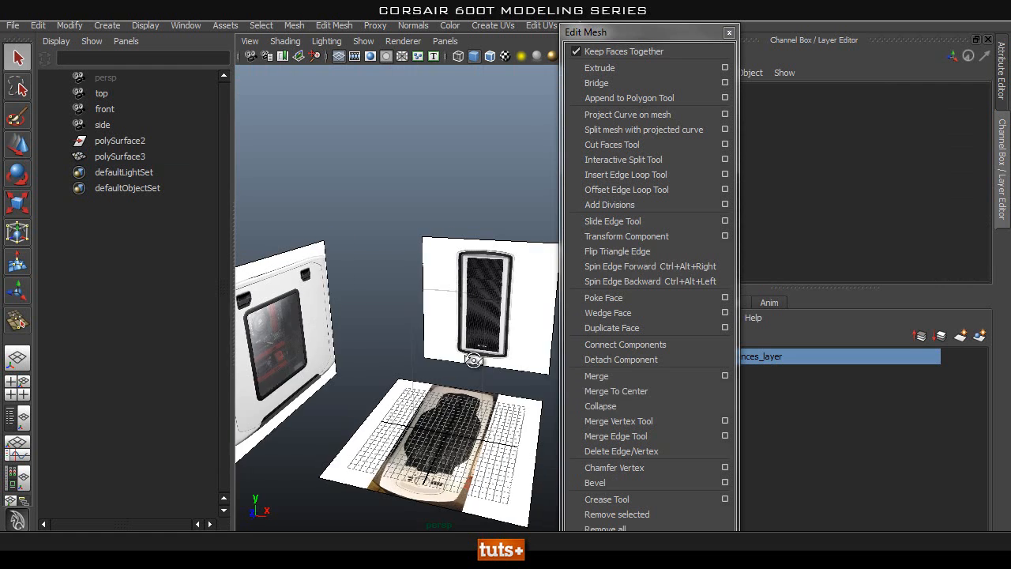
pyautogui.click(728, 33)
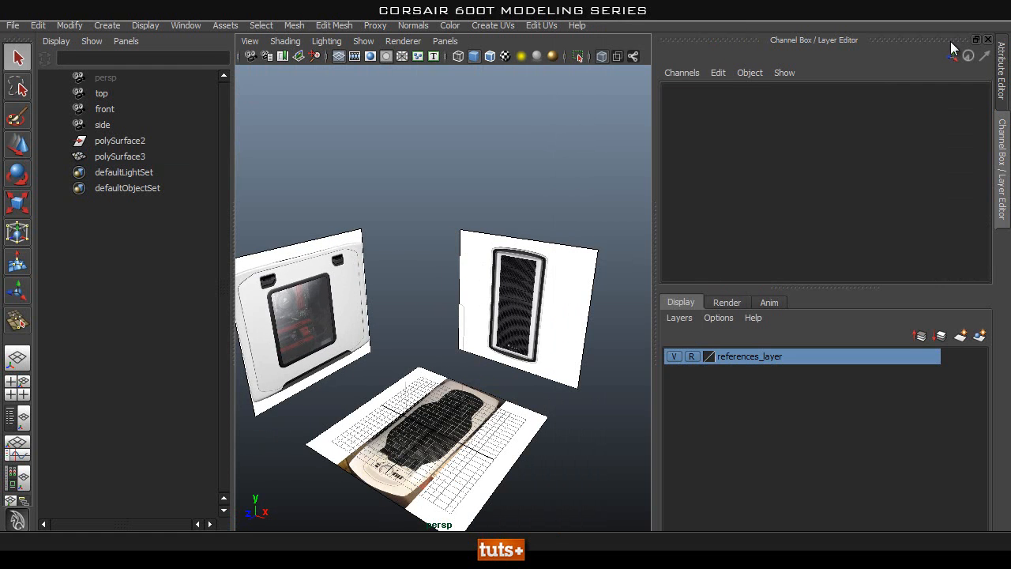
pyautogui.click(993, 53)
pyautogui.click(994, 39)
pyautogui.keyDown('alt'); pyautogui.moveTo(496, 322); pyautogui.dragTo(516, 267, button='middle'); pyautogui.keyUp('alt')
pyautogui.keyDown('alt'); pyautogui.moveTo(517, 267); pyautogui.dragTo(484, 212); pyautogui.keyUp('alt')
pyautogui.keyDown('alt'); pyautogui.moveTo(485, 213); pyautogui.dragTo(584, 176, button='middle'); pyautogui.keyUp('alt')
pyautogui.moveTo(831, 20); pyautogui.dragTo(754, 36)
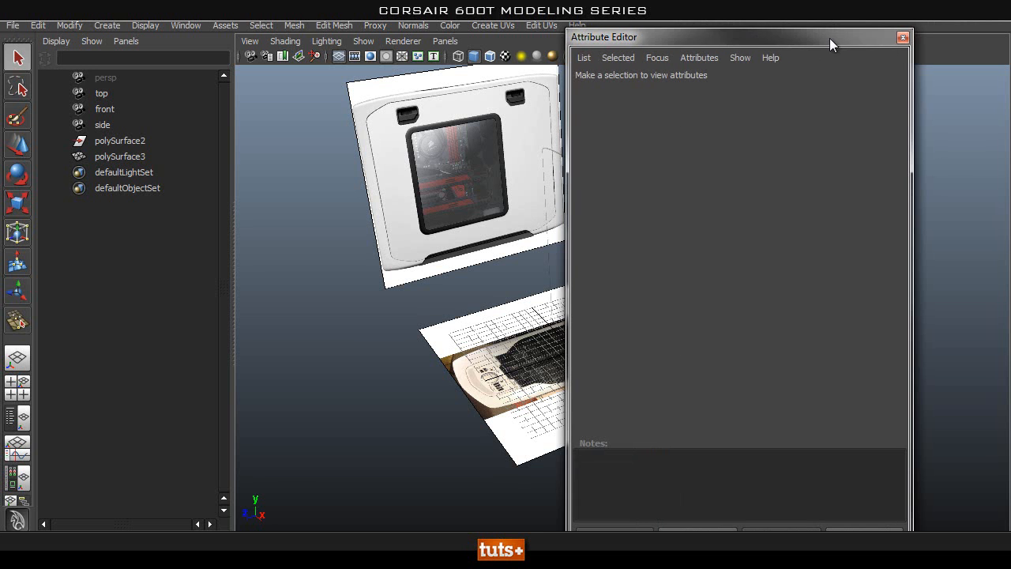
pyautogui.click(902, 37)
# Step: In the side view, move the trim frame along Z to the front edge of the case, at Translate Z 14.819
pyautogui.keyDown('alt'); pyautogui.moveTo(555, 248); pyautogui.dragTo(613, 252); pyautogui.keyUp('alt')
pyautogui.press('space')
pyautogui.keyDown('alt'); pyautogui.moveTo(613, 251); pyautogui.dragTo(197, 250, button='right'); pyautogui.keyUp('alt')
pyautogui.keyDown('alt'); pyautogui.moveTo(693, 97); pyautogui.dragTo(664, 218, button='middle'); pyautogui.keyUp('alt')
pyautogui.moveTo(665, 218); pyautogui.dragTo(568, 291)
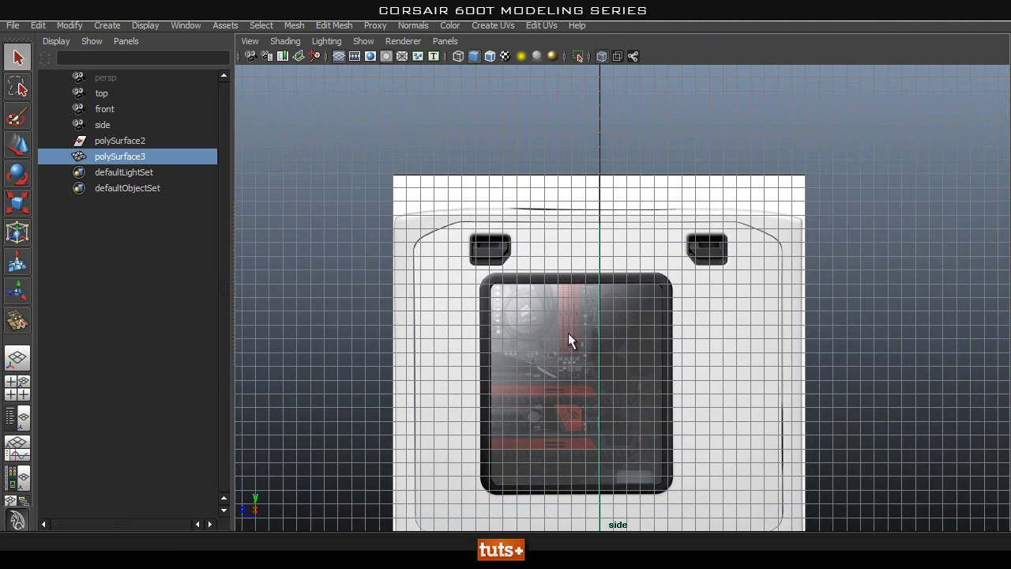
pyautogui.keyDown('alt'); pyautogui.moveTo(552, 372); pyautogui.dragTo(570, 254, button='middle'); pyautogui.keyUp('alt')
pyautogui.press('w')
pyautogui.moveTo(585, 453); pyautogui.dragTo(381, 452)
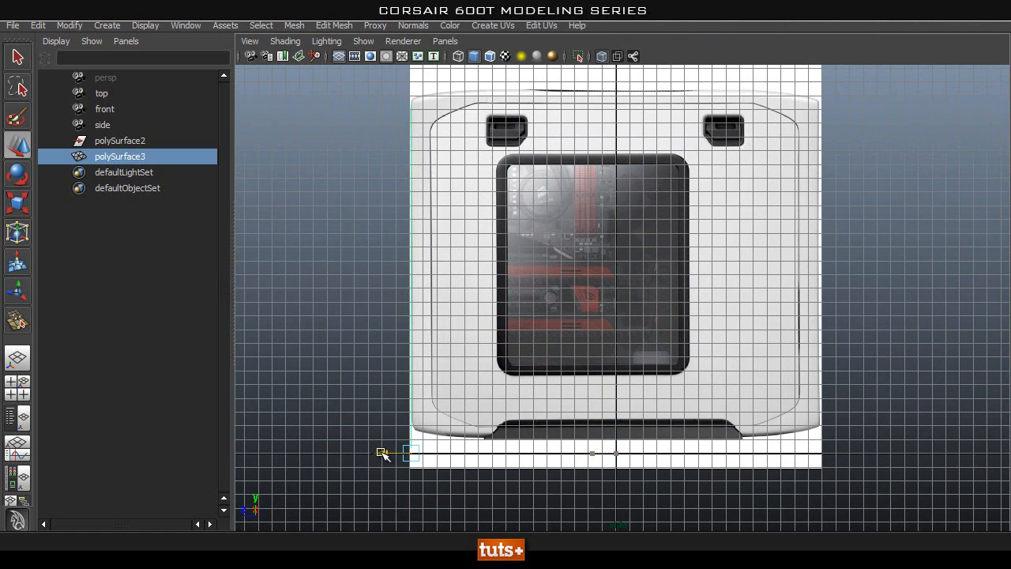
# Step: Examine the case's lower front corner and base in the side reference against the grid's ground line
pyautogui.keyDown('alt'); pyautogui.moveTo(362, 377); pyautogui.dragTo(419, 402, button='right'); pyautogui.keyUp('alt')
pyautogui.keyDown('alt'); pyautogui.moveTo(419, 402); pyautogui.dragTo(534, 267, button='middle'); pyautogui.keyUp('alt')
pyautogui.keyDown('alt'); pyautogui.moveTo(392, 321); pyautogui.dragTo(442, 348, button='right'); pyautogui.keyUp('alt')
pyautogui.keyDown('alt'); pyautogui.moveTo(460, 357); pyautogui.dragTo(507, 372, button='middle'); pyautogui.keyUp('alt')
pyautogui.click(390, 376)
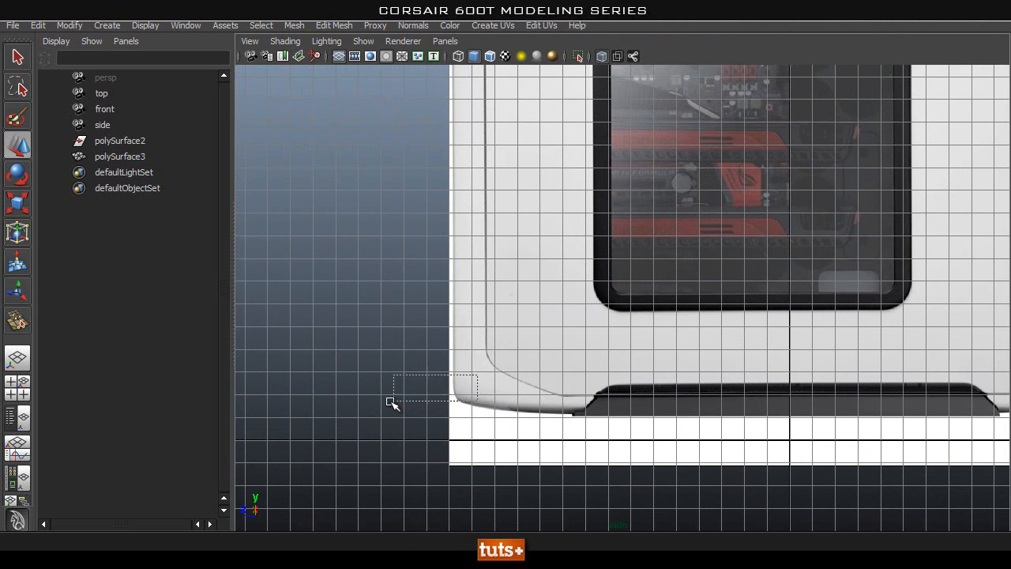
pyautogui.click(456, 381)
pyautogui.keyDown('alt'); pyautogui.moveTo(417, 386); pyautogui.dragTo(447, 307, button='middle'); pyautogui.keyUp('alt')
pyautogui.keyDown('alt'); pyautogui.moveTo(447, 307); pyautogui.dragTo(610, 375, button='right'); pyautogui.keyUp('alt')
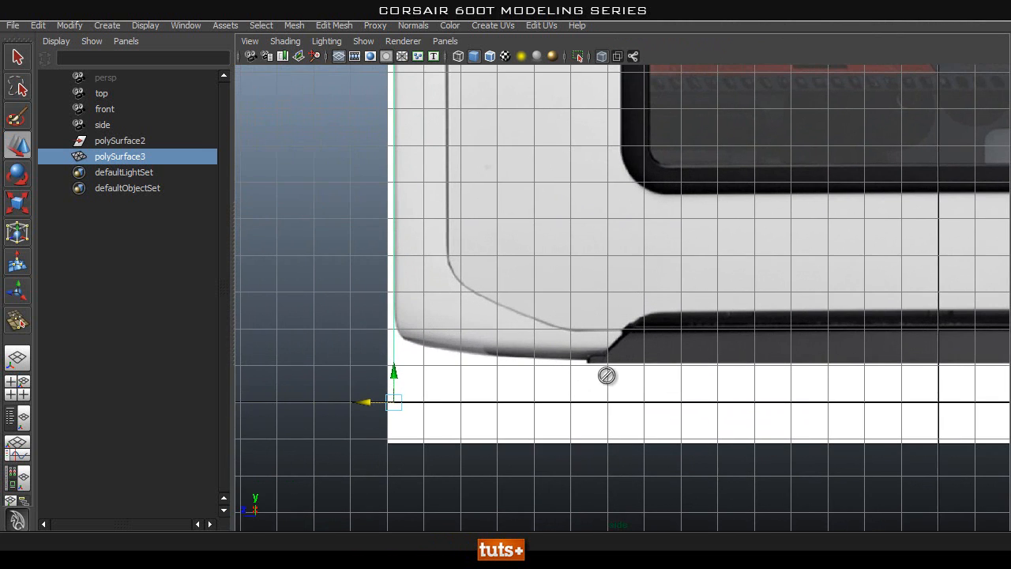
pyautogui.keyDown('alt'); pyautogui.moveTo(503, 349); pyautogui.dragTo(314, 306, button='middle'); pyautogui.keyUp('alt')
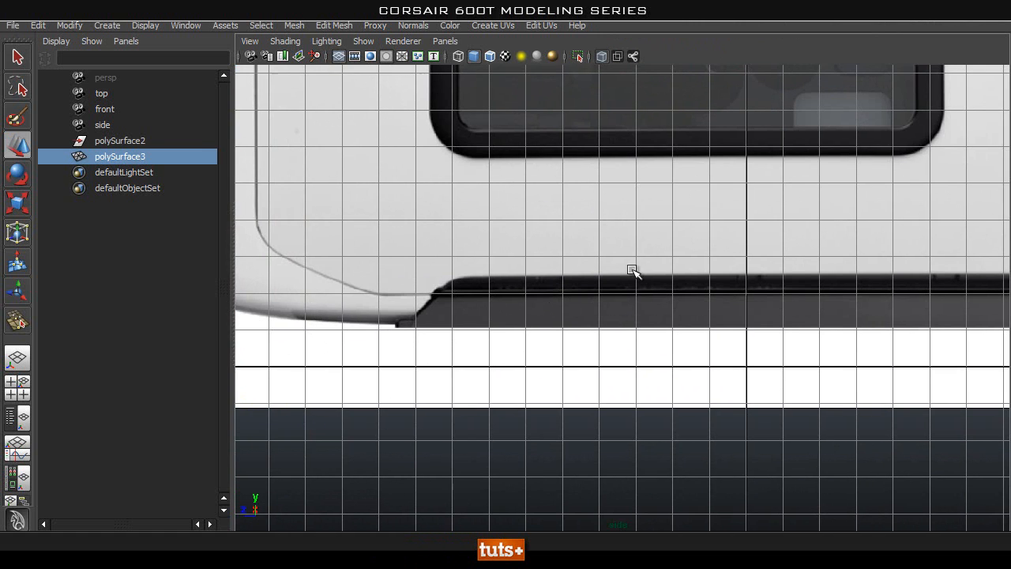
pyautogui.click(634, 268)
pyautogui.keyDown('alt'); pyautogui.moveTo(686, 322); pyautogui.dragTo(452, 341, button='right'); pyautogui.keyUp('alt')
pyautogui.keyDown('alt'); pyautogui.moveTo(452, 341); pyautogui.dragTo(560, 371, button='middle'); pyautogui.keyUp('alt')
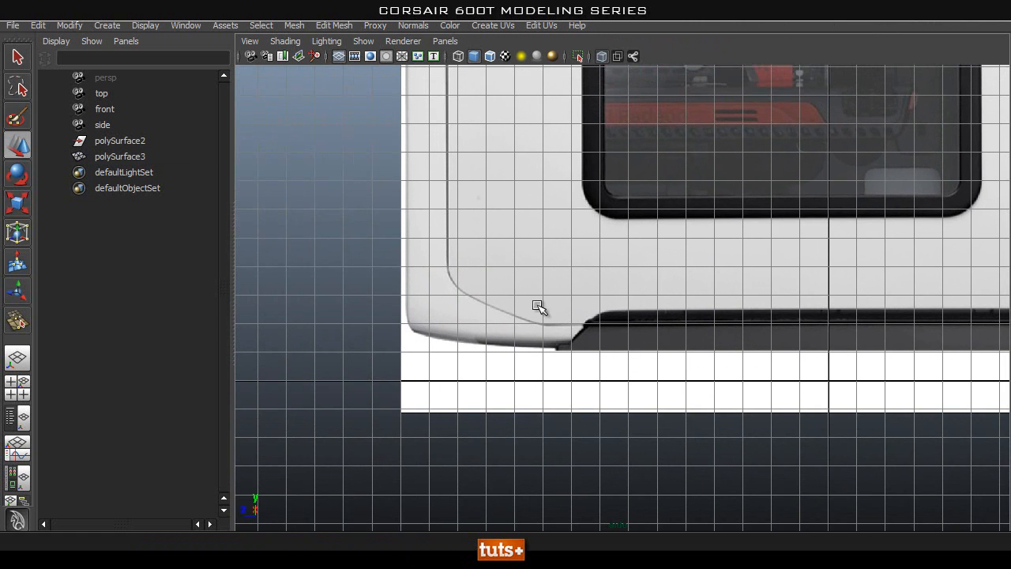
# Step: Select the side camera and bring up its channels in the Channel Box
pyautogui.click(106, 124)
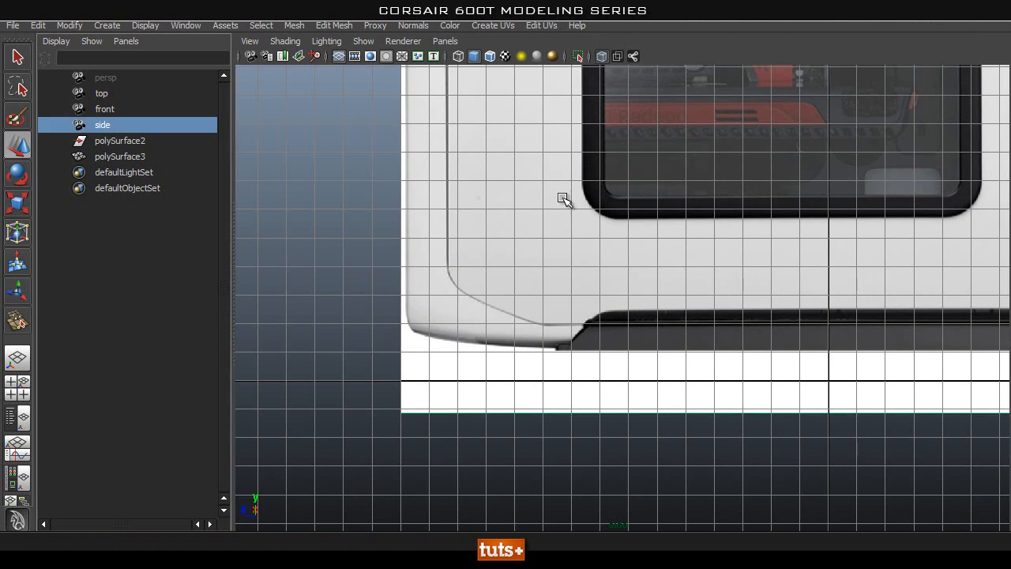
pyautogui.hotkey('ctrl', 'a')
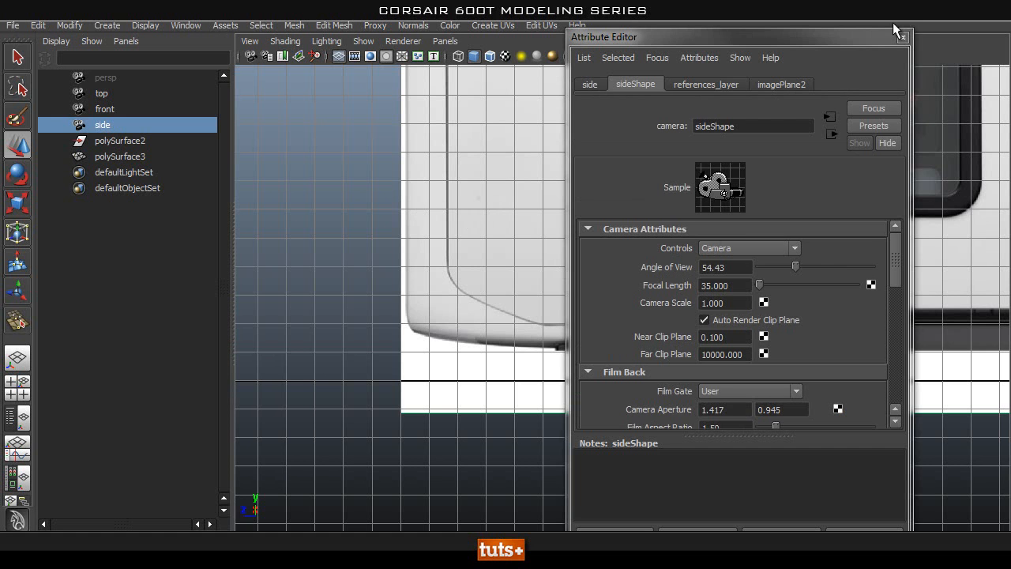
pyautogui.moveTo(741, 42); pyautogui.dragTo(848, 42)
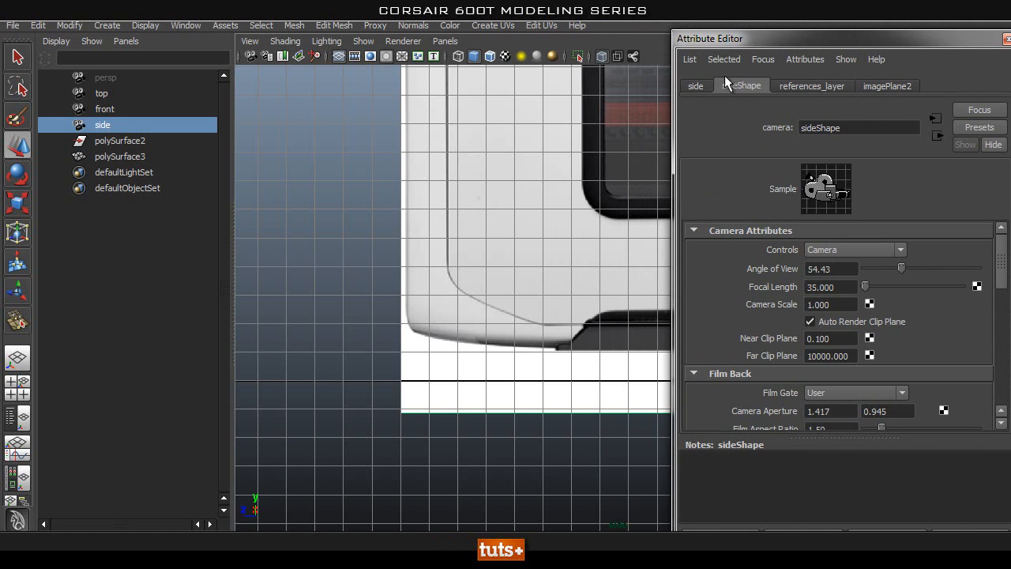
pyautogui.click(696, 85)
pyautogui.moveTo(766, 38); pyautogui.dragTo(525, 41)
pyautogui.click(765, 42)
pyautogui.scroll(-3, 882, 227)
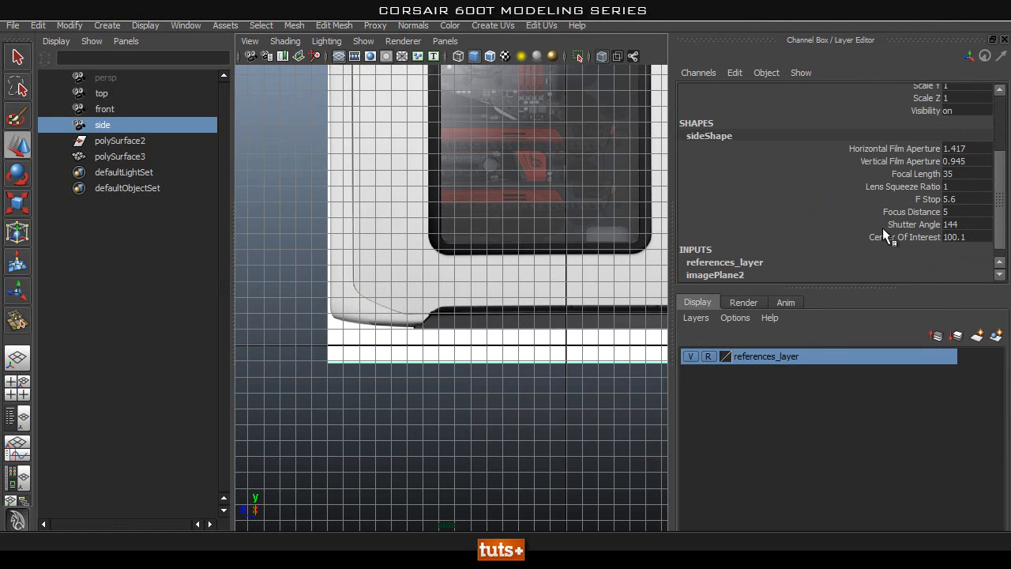
# Step: Take references_layer out of reference mode and lower the side camera's imagePlane2 by setting Center Y to 12.88
pyautogui.click(710, 357)
pyautogui.click(110, 108)
pyautogui.click(107, 123)
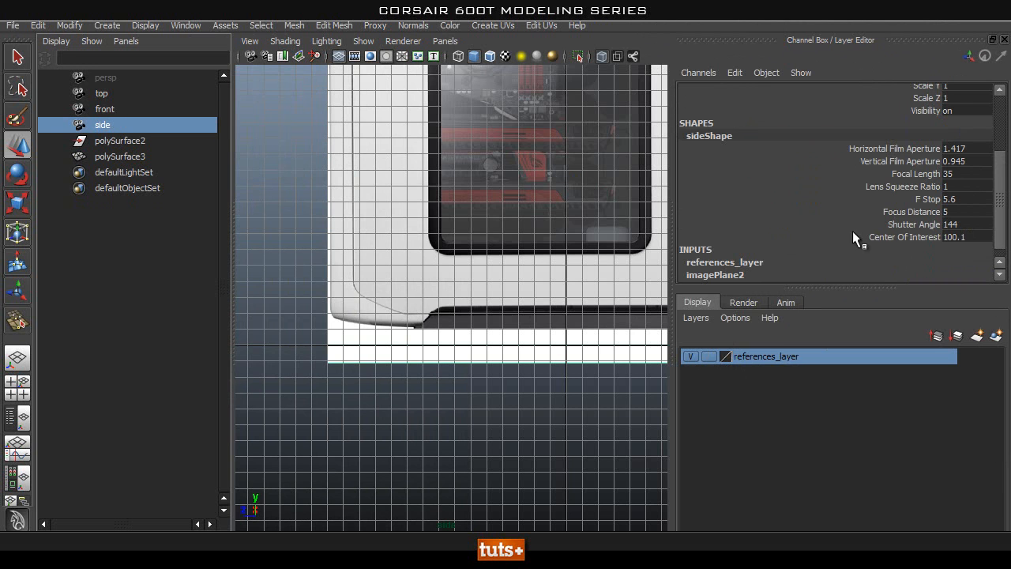
pyautogui.scroll(-1, 706, 266)
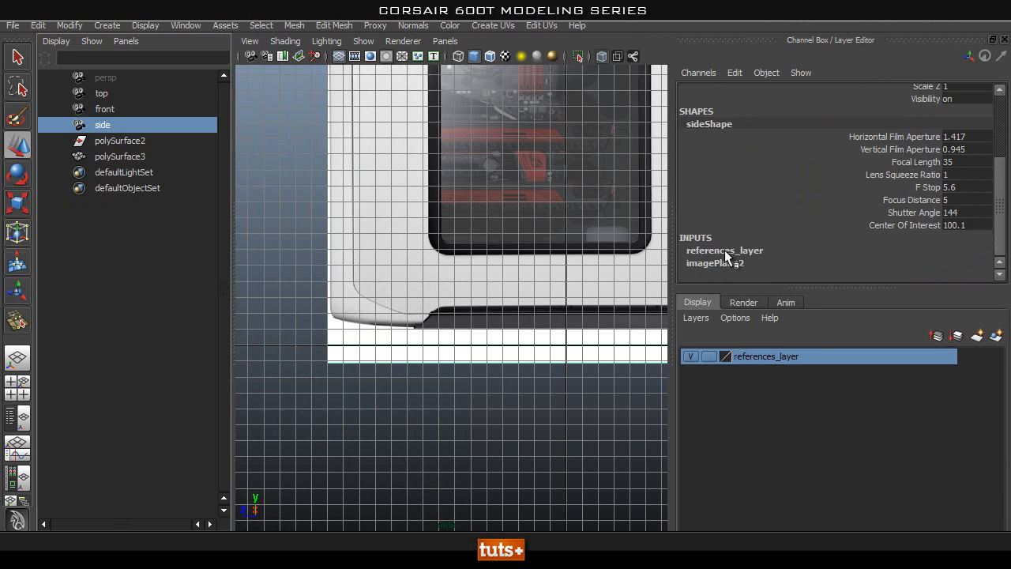
pyautogui.click(720, 262)
pyautogui.scroll(-4, 790, 256)
pyautogui.scroll(-2, 949, 224)
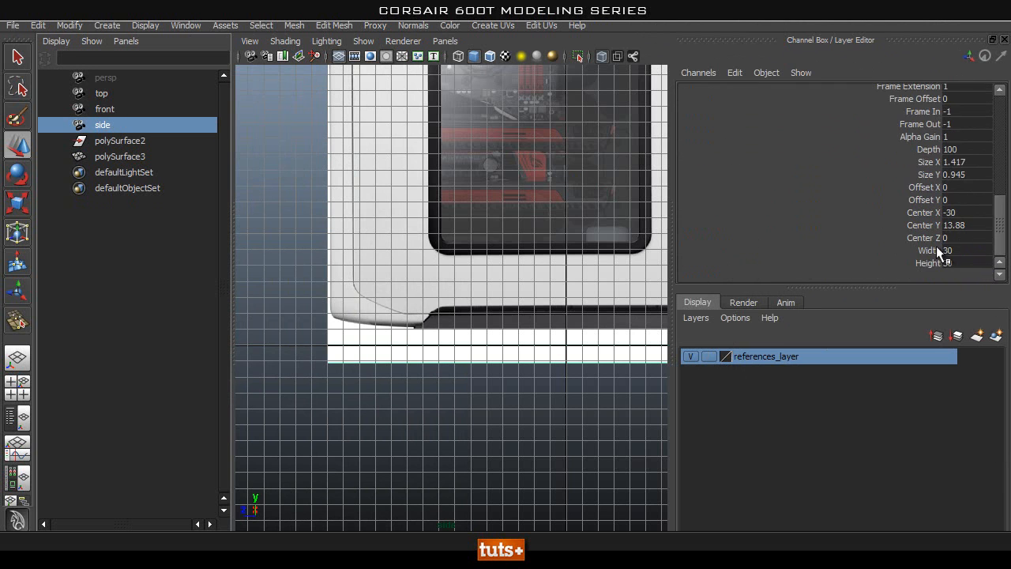
pyautogui.click(925, 226)
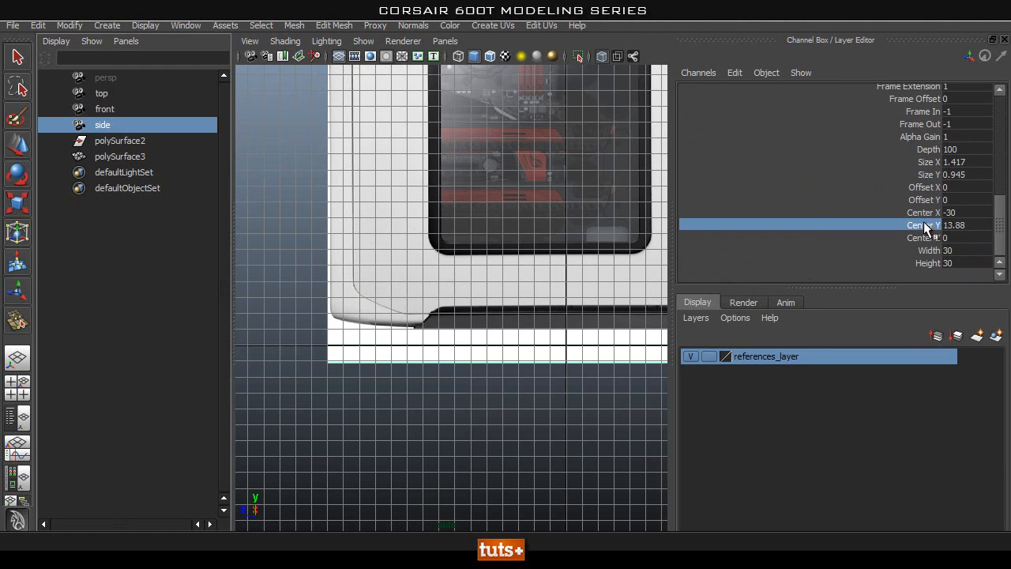
pyautogui.moveTo(526, 198); pyautogui.dragTo(456, 236, button='middle')
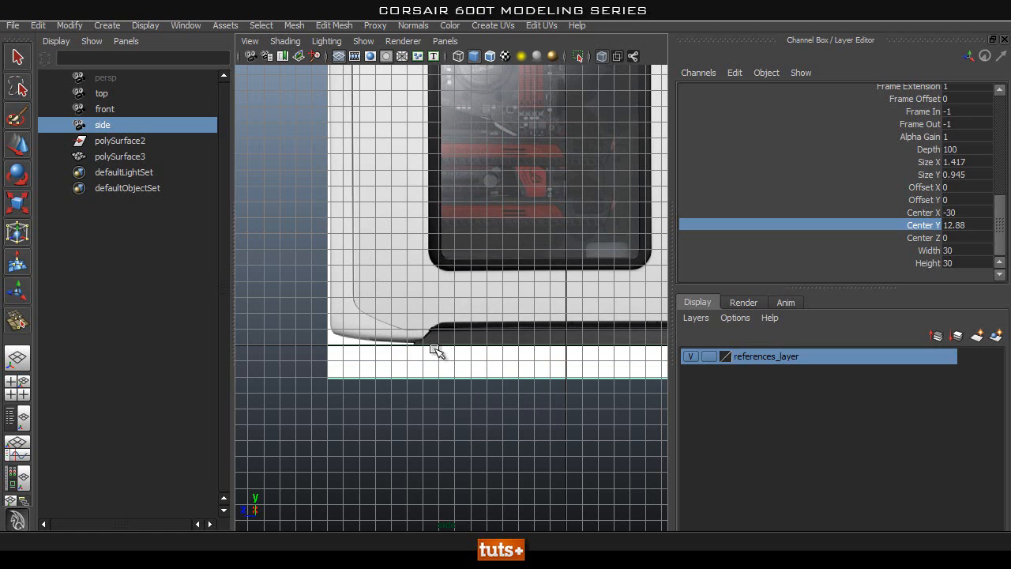
pyautogui.click(477, 416)
# Step: Set references_layer back to reference mode and select the trim frame at the case's front edge
pyautogui.press('space')
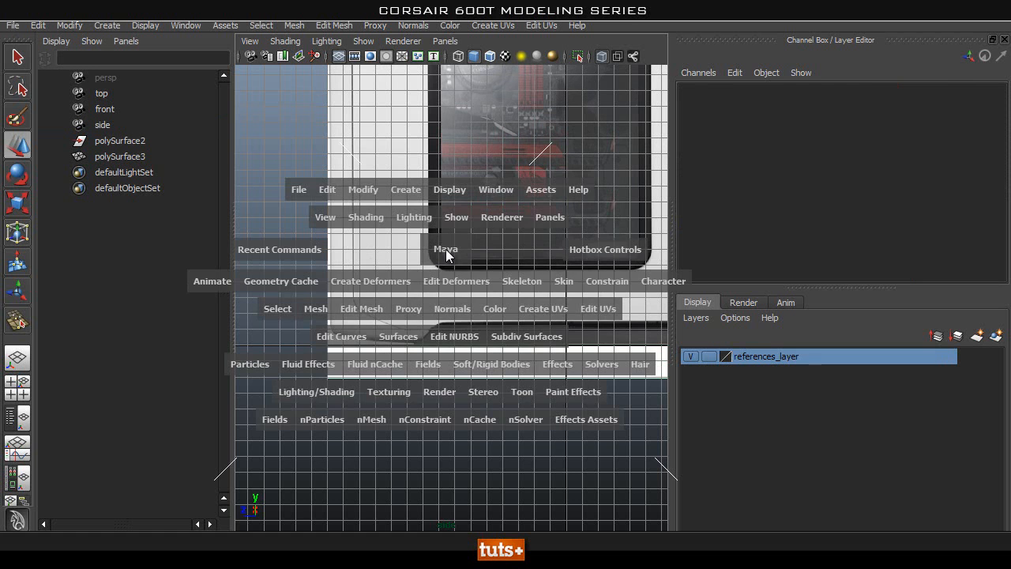
pyautogui.click(708, 357)
pyautogui.click(705, 355)
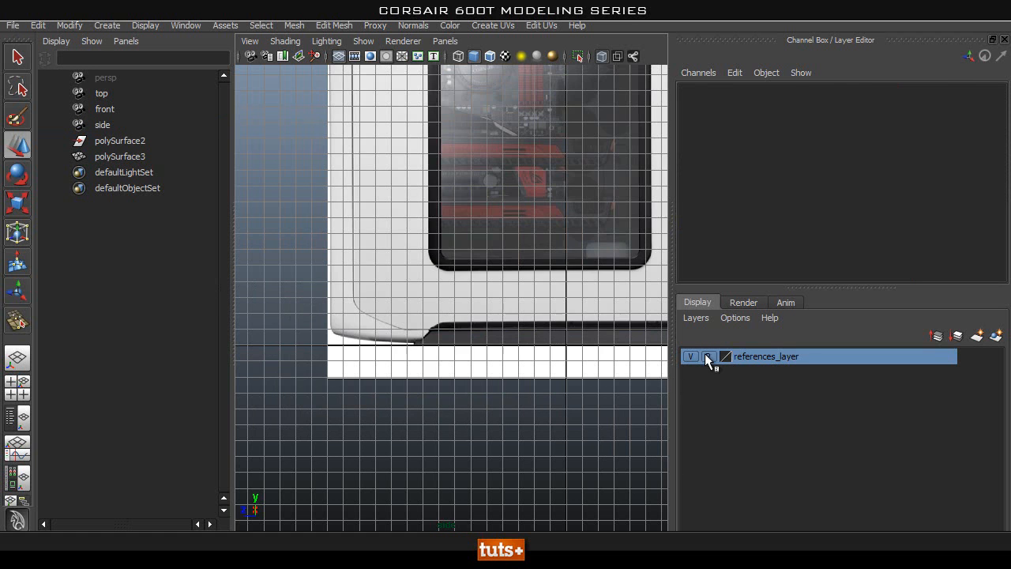
pyautogui.keyDown('alt'); pyautogui.moveTo(469, 281); pyautogui.dragTo(510, 433, button='middle'); pyautogui.keyUp('alt')
pyautogui.moveTo(366, 191); pyautogui.dragTo(442, 308)
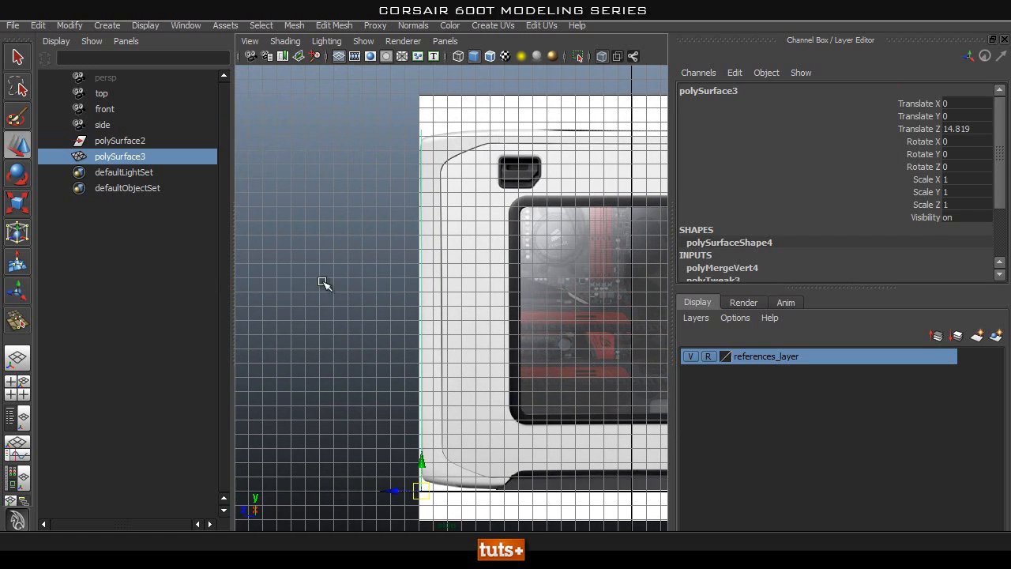
# Step: Compare the trim frame's lower and upper ends with the case's front corners in the side reference
pyautogui.keyDown('alt'); pyautogui.moveTo(433, 379); pyautogui.dragTo(458, 285, button='middle'); pyautogui.keyUp('alt')
pyautogui.keyDown('alt'); pyautogui.moveTo(415, 311); pyautogui.dragTo(636, 444, button='right'); pyautogui.keyUp('alt')
pyautogui.keyDown('alt'); pyautogui.moveTo(551, 406); pyautogui.dragTo(512, 127, button='middle'); pyautogui.keyUp('alt')
pyautogui.keyDown('alt'); pyautogui.moveTo(482, 429); pyautogui.dragTo(480, 118, button='middle'); pyautogui.keyUp('alt')
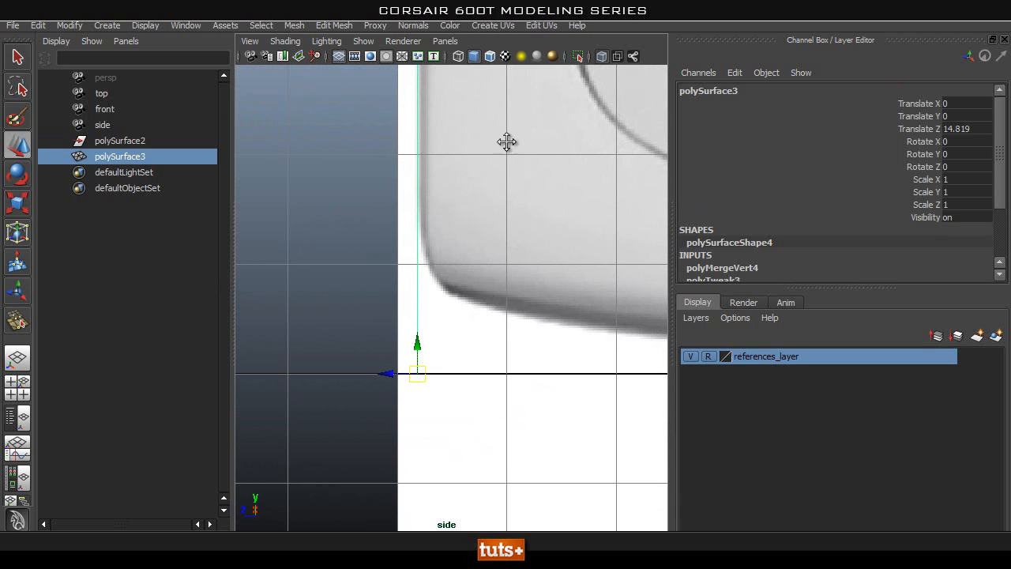
pyautogui.keyDown('alt'); pyautogui.moveTo(466, 95); pyautogui.dragTo(486, 441, button='middle'); pyautogui.keyUp('alt')
pyautogui.keyDown('alt'); pyautogui.moveTo(514, 197); pyautogui.dragTo(485, 450, button='middle'); pyautogui.keyUp('alt')
pyautogui.keyDown('alt'); pyautogui.moveTo(430, 136); pyautogui.dragTo(451, 261, button='middle'); pyautogui.keyUp('alt')
pyautogui.moveTo(509, 219)
pyautogui.keyDown('alt'); pyautogui.mouseDown(button='middle')
pyautogui.moveTo(495, 95)
pyautogui.moveTo(465, 409)
pyautogui.moveTo(428, 348)
pyautogui.mouseUp(button='middle'); pyautogui.keyUp('alt')
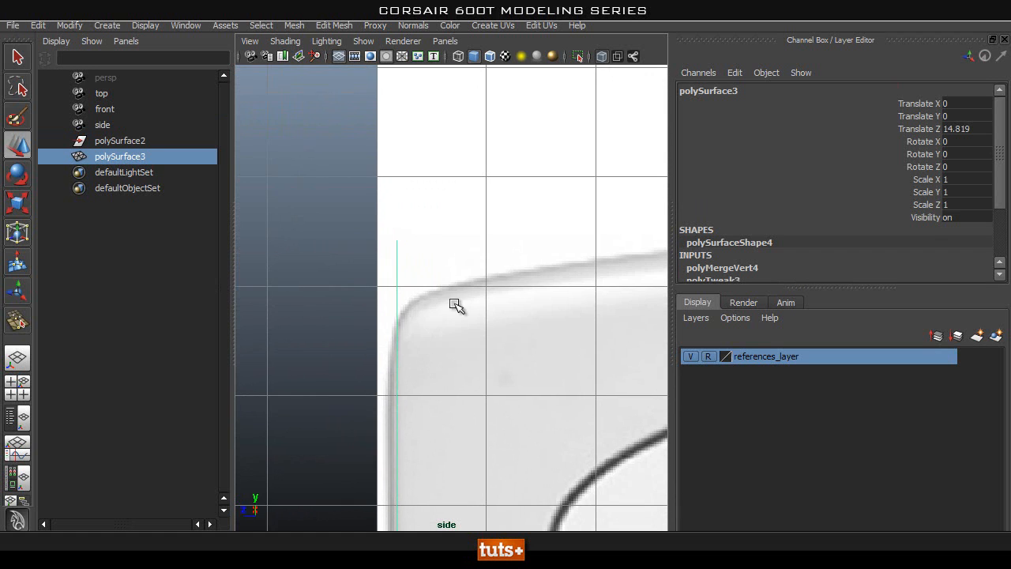
# Step: Examine the case's upper edge and front profile in the side reference around the trim frame
pyautogui.keyDown('alt'); pyautogui.moveTo(559, 325); pyautogui.dragTo(528, 210, button='middle'); pyautogui.keyUp('alt')
pyautogui.keyDown('alt'); pyautogui.moveTo(559, 231); pyautogui.dragTo(465, 240, button='right'); pyautogui.keyUp('alt')
pyautogui.keyDown('alt'); pyautogui.moveTo(444, 311); pyautogui.dragTo(351, 214, button='middle'); pyautogui.keyUp('alt')
pyautogui.keyDown('alt'); pyautogui.moveTo(501, 240); pyautogui.dragTo(420, 230, button='right'); pyautogui.keyUp('alt')
pyautogui.keyDown('alt'); pyautogui.moveTo(506, 317); pyautogui.dragTo(450, 197, button='middle'); pyautogui.keyUp('alt')
pyautogui.keyDown('alt'); pyautogui.moveTo(467, 269); pyautogui.dragTo(434, 269, button='right'); pyautogui.keyUp('alt')
pyautogui.keyDown('alt'); pyautogui.moveTo(472, 314); pyautogui.dragTo(415, 185, button='middle'); pyautogui.keyUp('alt')
pyautogui.keyDown('alt'); pyautogui.moveTo(426, 242); pyautogui.dragTo(346, 260, button='right'); pyautogui.keyUp('alt')
pyautogui.keyDown('alt'); pyautogui.moveTo(499, 250); pyautogui.dragTo(374, 301, button='middle'); pyautogui.keyUp('alt')
pyautogui.keyDown('alt'); pyautogui.moveTo(519, 292); pyautogui.dragTo(571, 242, button='middle'); pyautogui.keyUp('alt')
pyautogui.keyDown('alt'); pyautogui.moveTo(514, 245); pyautogui.dragTo(479, 247, button='right'); pyautogui.keyUp('alt')
pyautogui.keyDown('alt'); pyautogui.moveTo(466, 160); pyautogui.dragTo(449, 219, button='middle'); pyautogui.keyUp('alt')
pyautogui.keyDown('alt'); pyautogui.moveTo(406, 291); pyautogui.dragTo(438, 264, button='middle'); pyautogui.keyUp('alt')
# Step: Inspect the trim frame against the side, front and top reference planes from several angles in the perspective view
pyautogui.press('space')
pyautogui.moveTo(439, 265); pyautogui.dragTo(499, 297)
pyautogui.keyDown('alt'); pyautogui.moveTo(498, 298); pyautogui.dragTo(405, 313, button='right'); pyautogui.keyUp('alt')
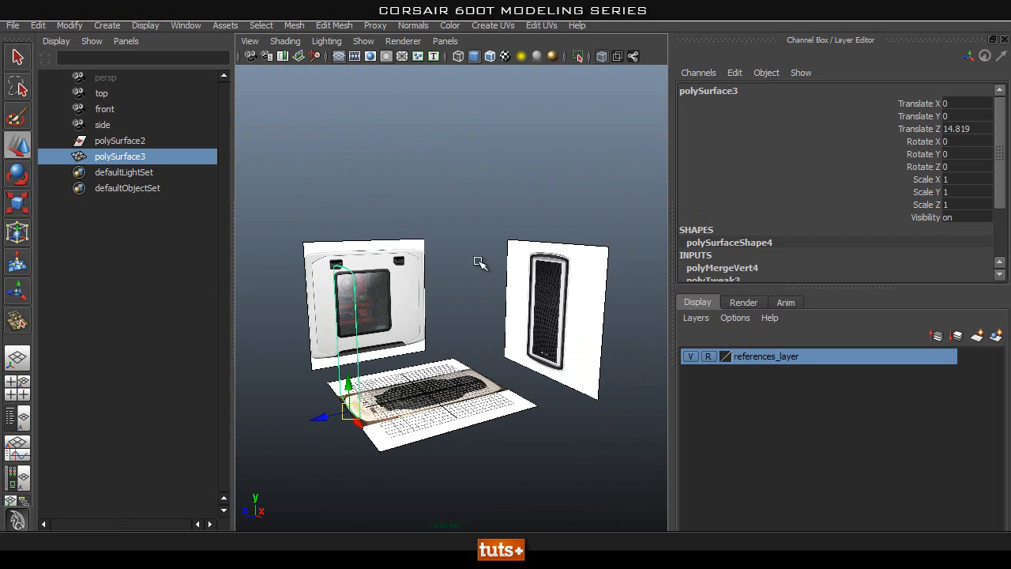
pyautogui.keyDown('alt'); pyautogui.moveTo(457, 265); pyautogui.dragTo(449, 302); pyautogui.keyUp('alt')
pyautogui.keyDown('alt'); pyautogui.moveTo(462, 315); pyautogui.dragTo(461, 266, button='middle'); pyautogui.keyUp('alt')
pyautogui.keyDown('alt'); pyautogui.moveTo(460, 267); pyautogui.dragTo(450, 291, button='right'); pyautogui.keyUp('alt')
pyautogui.keyDown('alt'); pyautogui.moveTo(450, 291); pyautogui.dragTo(456, 300); pyautogui.keyUp('alt')
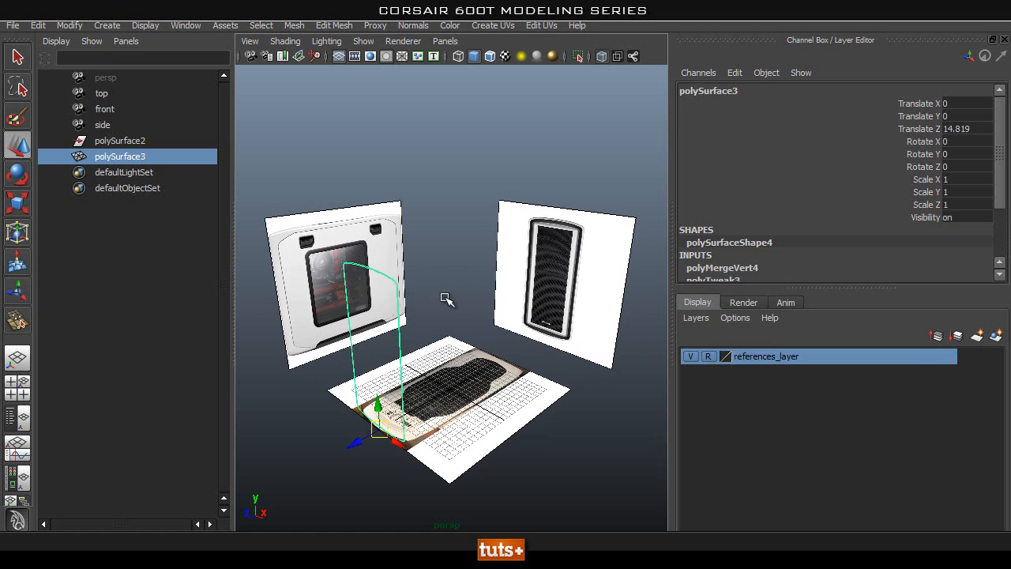
pyautogui.click(454, 192)
pyautogui.keyDown('alt'); pyautogui.moveTo(445, 235); pyautogui.dragTo(472, 241); pyautogui.keyUp('alt')
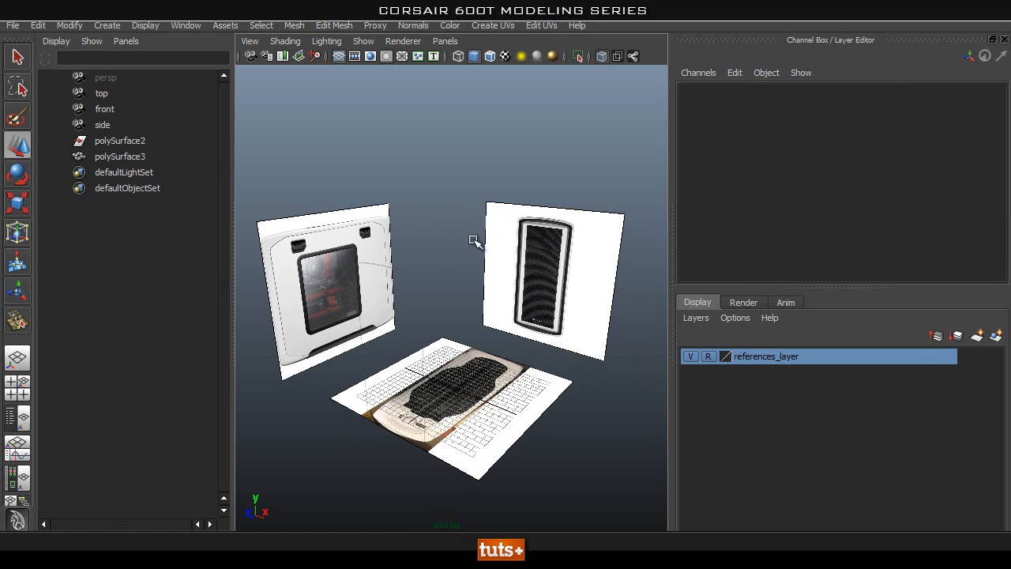
pyautogui.moveTo(416, 295); pyautogui.dragTo(414, 291)
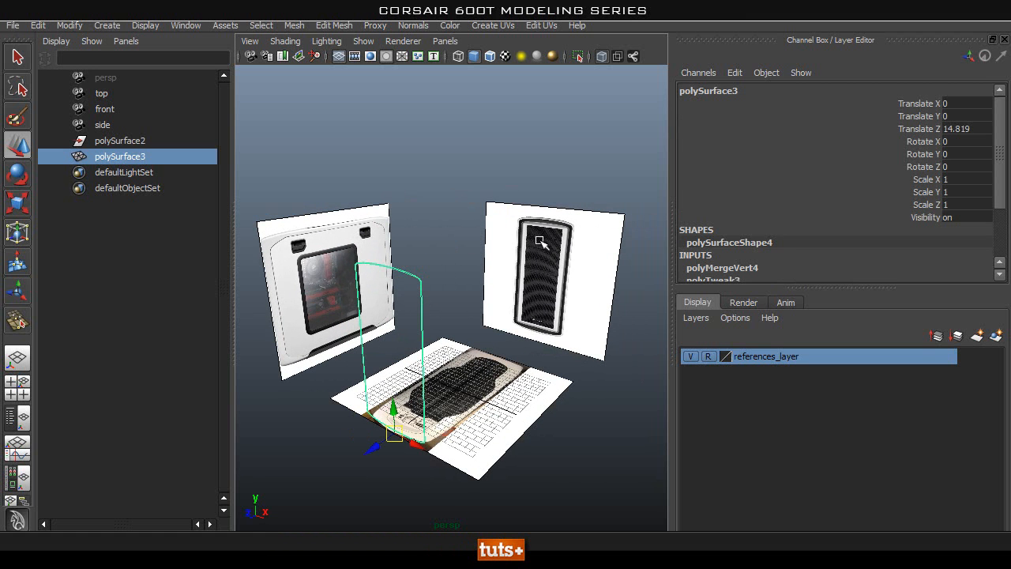
pyautogui.keyDown('alt'); pyautogui.moveTo(490, 284); pyautogui.dragTo(550, 270); pyautogui.keyUp('alt')
pyautogui.keyDown('alt'); pyautogui.moveTo(505, 287); pyautogui.dragTo(527, 223, button='middle'); pyautogui.keyUp('alt')
pyautogui.scroll(3, 469, 244)
pyautogui.keyDown('alt'); pyautogui.moveTo(469, 244); pyautogui.dragTo(409, 300); pyautogui.keyUp('alt')
pyautogui.keyDown('alt'); pyautogui.moveTo(447, 288); pyautogui.dragTo(483, 286, button='middle'); pyautogui.keyUp('alt')
# Step: Delete the leftover polySurface2 object and select polySurface3
pyautogui.press('space')
pyautogui.moveTo(486, 284); pyautogui.dragTo(397, 286)
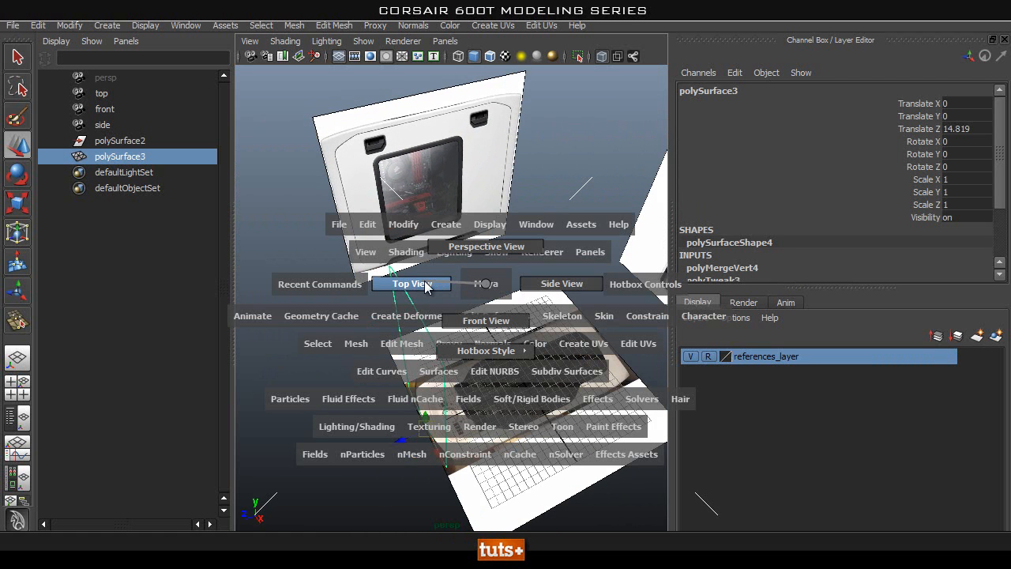
pyautogui.moveTo(425, 281); pyautogui.dragTo(490, 281)
pyautogui.click(110, 148)
pyautogui.press('Delete')
pyautogui.click(116, 141)
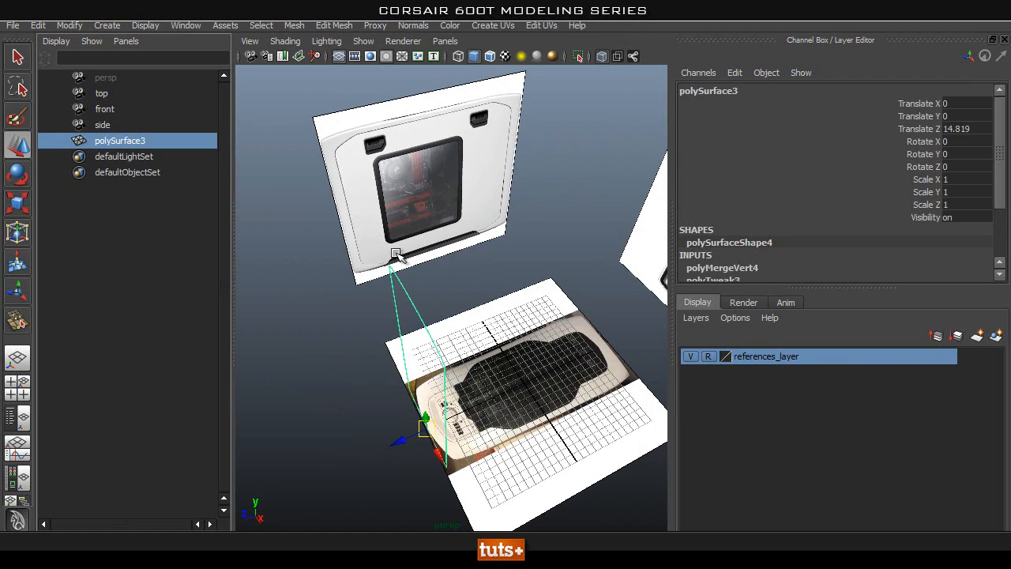
# Step: Examine the trim frame against the case's curved front edge in the top view
pyautogui.press('space')
pyautogui.moveTo(496, 386); pyautogui.dragTo(445, 390)
pyautogui.keyDown('alt'); pyautogui.moveTo(514, 361); pyautogui.dragTo(458, 330, button='right'); pyautogui.keyUp('alt')
pyautogui.keyDown('alt'); pyautogui.moveTo(458, 330); pyautogui.dragTo(616, 314, button='middle'); pyautogui.keyUp('alt')
pyautogui.keyDown('alt'); pyautogui.moveTo(552, 300); pyautogui.dragTo(775, 327, button='right'); pyautogui.keyUp('alt')
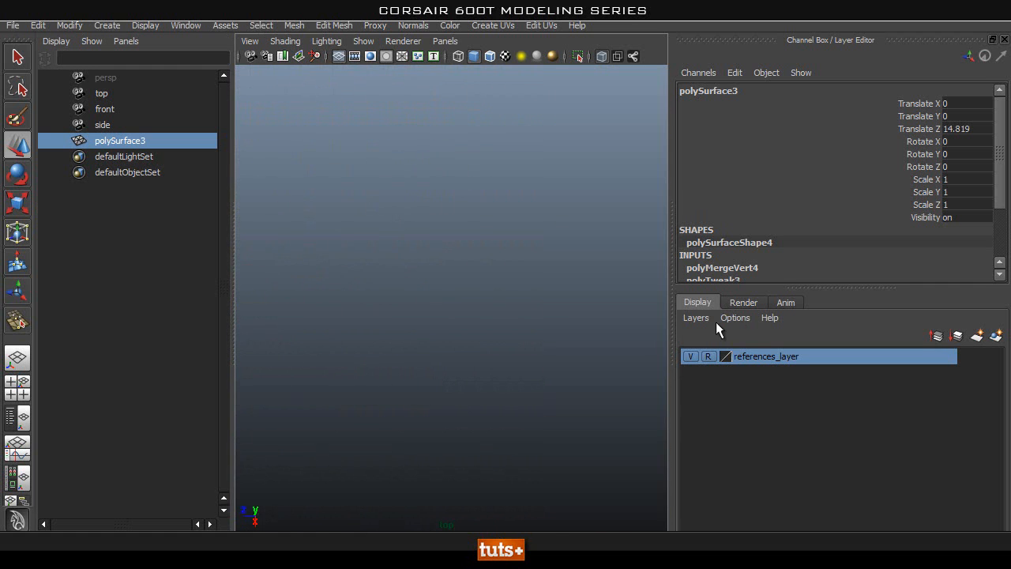
pyautogui.keyDown('alt'); pyautogui.moveTo(531, 308); pyautogui.dragTo(307, 307, button='right'); pyautogui.keyUp('alt')
pyautogui.keyDown('alt'); pyautogui.moveTo(430, 267); pyautogui.dragTo(341, 302, button='middle'); pyautogui.keyUp('alt')
pyautogui.keyDown('alt'); pyautogui.moveTo(347, 302); pyautogui.dragTo(390, 310, button='right'); pyautogui.keyUp('alt')
pyautogui.keyDown('alt'); pyautogui.moveTo(395, 271); pyautogui.dragTo(433, 298, button='middle'); pyautogui.keyUp('alt')
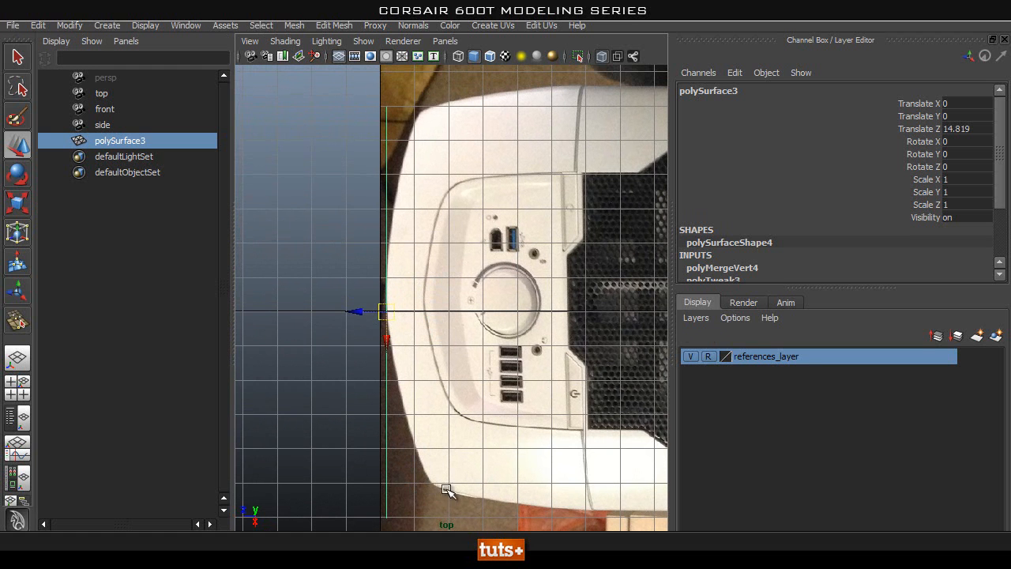
pyautogui.keyDown('alt'); pyautogui.moveTo(400, 384); pyautogui.dragTo(410, 405, button='middle'); pyautogui.keyUp('alt')
# Step: Try to select a matching pair of the frame's vertices on either side of the centre line
pyautogui.moveTo(397, 405); pyautogui.dragTo(332, 276, button='right')
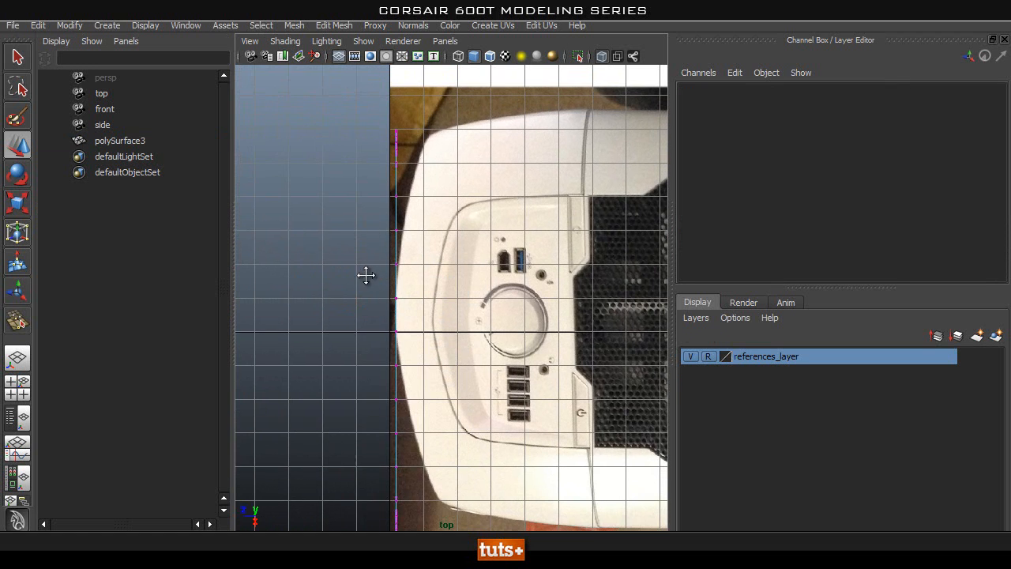
pyautogui.keyDown('alt'); pyautogui.moveTo(367, 277); pyautogui.dragTo(371, 313, button='middle'); pyautogui.keyUp('alt')
pyautogui.keyDown('alt'); pyautogui.moveTo(298, 308); pyautogui.dragTo(404, 315, button='right'); pyautogui.keyUp('alt')
pyautogui.keyDown('alt'); pyautogui.moveTo(413, 277); pyautogui.dragTo(434, 61, button='middle'); pyautogui.keyUp('alt')
pyautogui.keyDown('alt'); pyautogui.moveTo(378, 273); pyautogui.dragTo(379, 295, button='middle'); pyautogui.keyUp('alt')
pyautogui.keyDown('alt'); pyautogui.moveTo(379, 295); pyautogui.dragTo(399, 294, button='right'); pyautogui.keyUp('alt')
pyautogui.keyDown('alt'); pyautogui.moveTo(386, 260); pyautogui.dragTo(400, 299, button='middle'); pyautogui.keyUp('alt')
pyautogui.moveTo(444, 267); pyautogui.dragTo(409, 288)
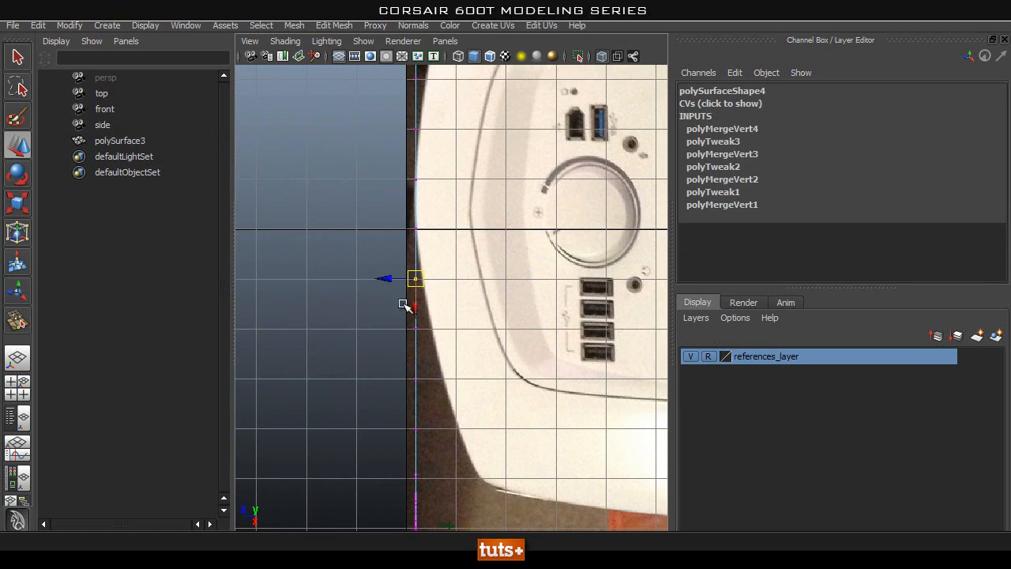
pyautogui.keyDown('alt'); pyautogui.moveTo(473, 174); pyautogui.dragTo(477, 204, button='middle'); pyautogui.keyUp('alt')
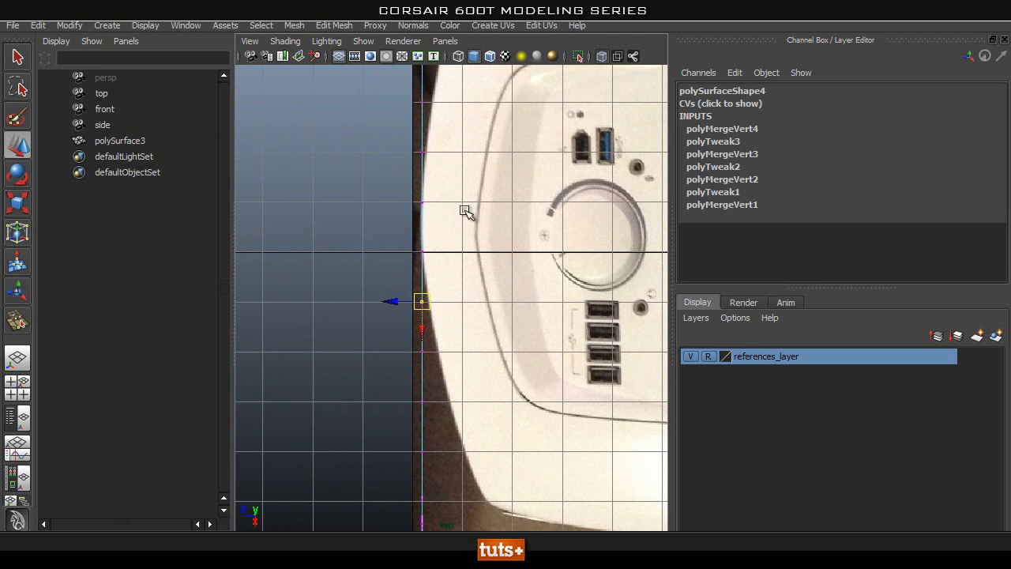
pyautogui.keyDown('alt'); pyautogui.moveTo(451, 171); pyautogui.dragTo(450, 197, button='middle'); pyautogui.keyUp('alt')
pyautogui.keyDown('shift'); pyautogui.moveTo(433, 173); pyautogui.dragTo(401, 192); pyautogui.keyUp('shift')
pyautogui.keyDown('alt'); pyautogui.moveTo(466, 160); pyautogui.dragTo(472, 362, button='middle'); pyautogui.keyUp('alt')
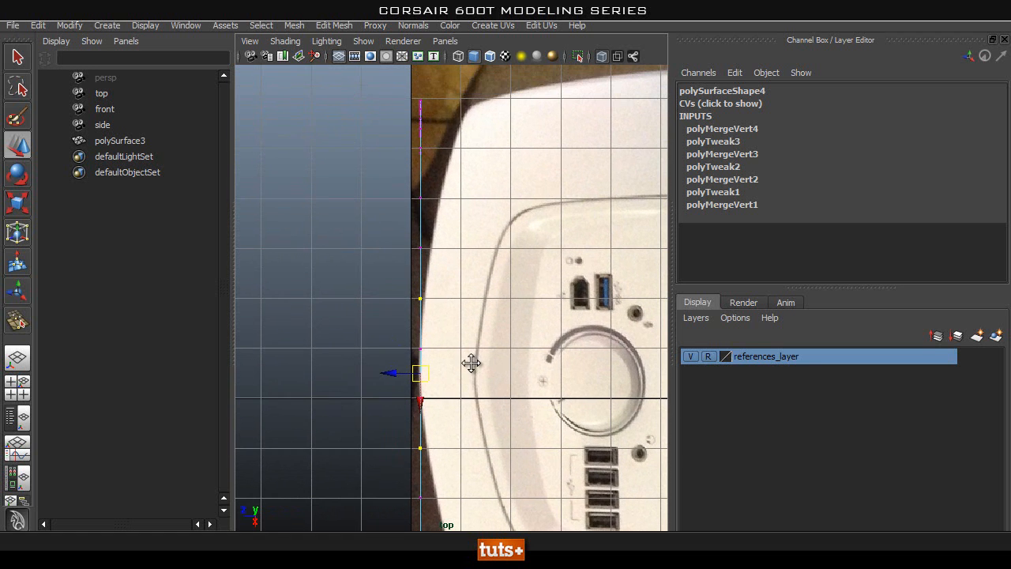
# Step: Move the whole trim frame along X to about -0.301, centring it on the case's front edge
pyautogui.press('q')
pyautogui.rightClick(423, 255)
pyautogui.moveTo(419, 265); pyautogui.dragTo(470, 251, button='right')
pyautogui.press('w')
pyautogui.keyDown('alt'); pyautogui.moveTo(446, 350); pyautogui.dragTo(445, 300, button='middle'); pyautogui.keyUp('alt')
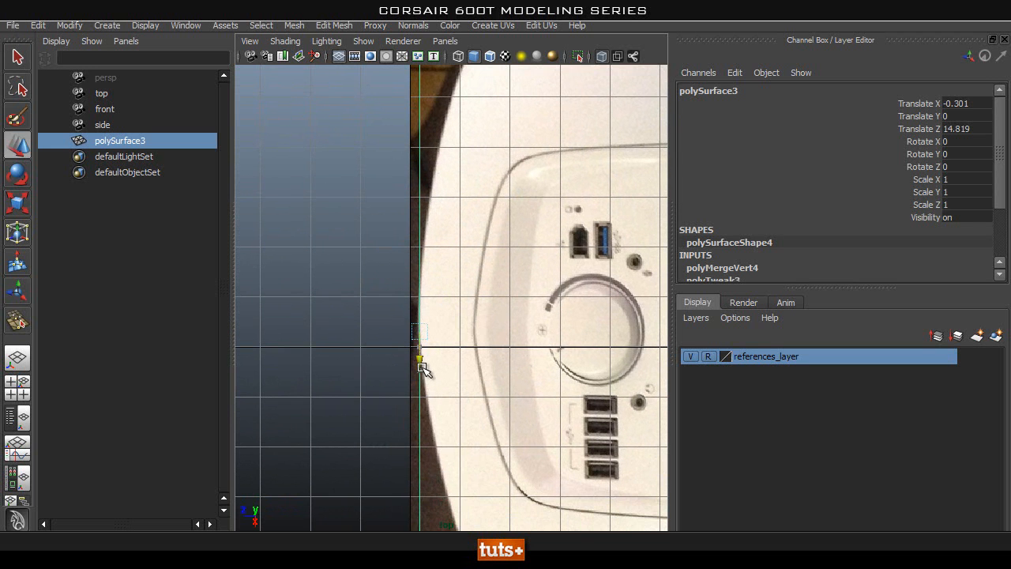
pyautogui.scroll(-1, 461, 272)
pyautogui.keyDown('alt'); pyautogui.moveTo(460, 271); pyautogui.dragTo(445, 251, button='middle'); pyautogui.keyUp('alt')
# Step: Move the second vertex pair out from the frame's centre back along Z onto the case's curved front edge
pyautogui.moveTo(426, 256); pyautogui.dragTo(371, 251, button='right')
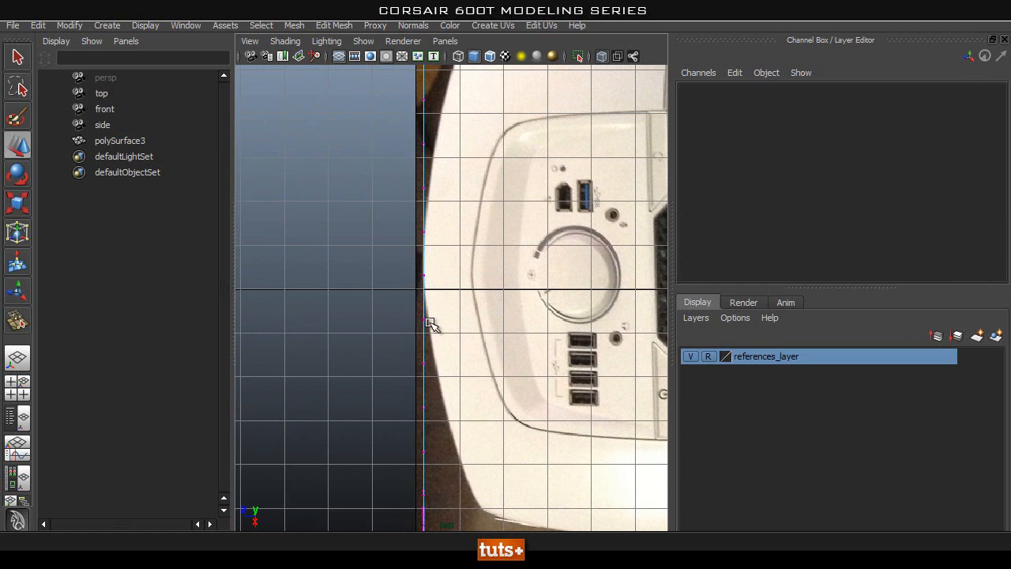
pyautogui.keyDown('alt'); pyautogui.moveTo(457, 244); pyautogui.dragTo(458, 258, button='middle'); pyautogui.keyUp('alt')
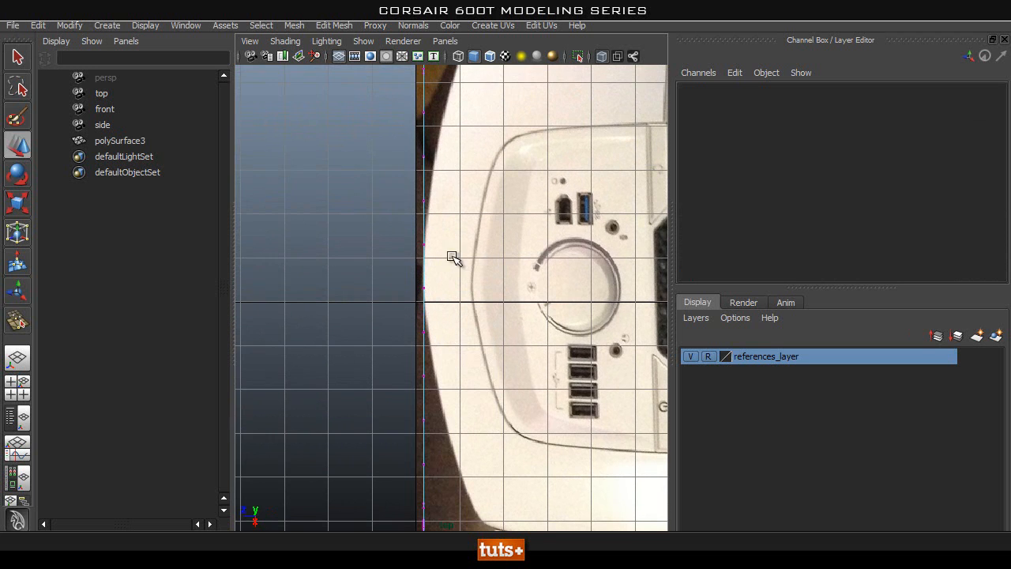
pyautogui.moveTo(408, 214); pyautogui.dragTo(436, 194)
pyautogui.keyDown('alt'); pyautogui.moveTo(451, 268); pyautogui.dragTo(453, 232, button='middle'); pyautogui.keyUp('alt')
pyautogui.keyDown('shift'); pyautogui.moveTo(445, 277); pyautogui.dragTo(396, 311); pyautogui.keyUp('shift')
pyautogui.moveTo(398, 226); pyautogui.dragTo(404, 228)
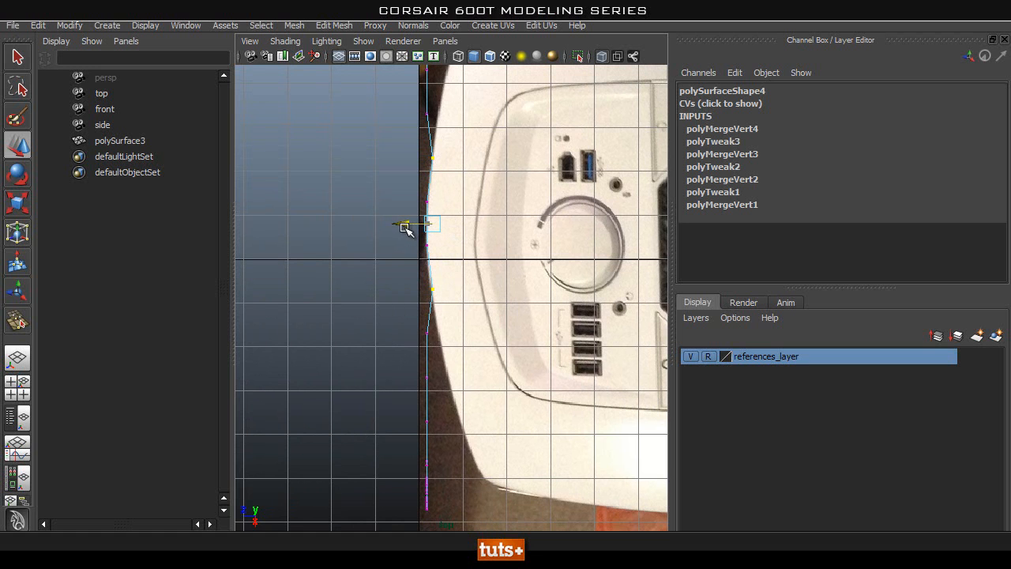
# Step: Move the third vertex pair out from the frame's centre back along Z onto the case's curved front edge
pyautogui.keyDown('alt'); pyautogui.moveTo(433, 315); pyautogui.dragTo(436, 287, button='middle'); pyautogui.keyUp('alt')
pyautogui.moveTo(449, 295); pyautogui.dragTo(409, 312)
pyautogui.keyDown('alt'); pyautogui.moveTo(477, 210); pyautogui.dragTo(478, 261, button='middle'); pyautogui.keyUp('alt')
pyautogui.keyDown('shift'); pyautogui.moveTo(462, 139); pyautogui.dragTo(422, 126); pyautogui.keyUp('shift')
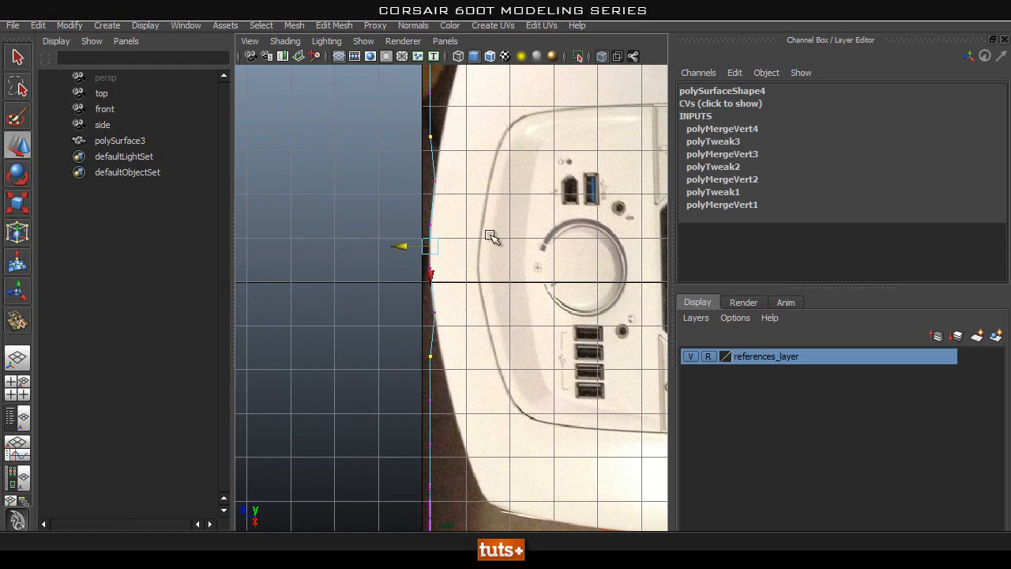
pyautogui.keyDown('alt'); pyautogui.moveTo(455, 219); pyautogui.dragTo(456, 211, button='middle'); pyautogui.keyUp('alt')
pyautogui.moveTo(397, 237); pyautogui.dragTo(408, 241)
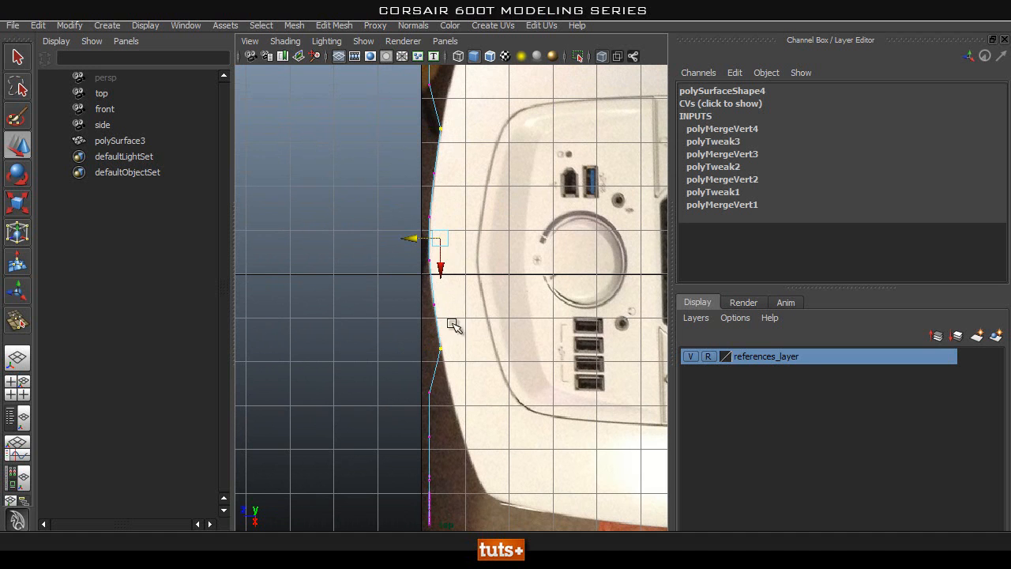
# Step: Move the fourth vertex pair out from the centre back along Z to continue the frame's curve, and clear the selection
pyautogui.moveTo(433, 79); pyautogui.dragTo(431, 81)
pyautogui.keyDown('shift'); pyautogui.moveTo(462, 389); pyautogui.dragTo(395, 398); pyautogui.keyUp('shift')
pyautogui.moveTo(396, 236)
pyautogui.mouseDown()
pyautogui.moveTo(420, 239)
pyautogui.moveTo(418, 258)
pyautogui.mouseUp()
pyautogui.click(448, 426)
pyautogui.click(428, 436)
# Step: Move the vertices just inside both rounded corners back along Z to follow the case's curved front edge
pyautogui.keyDown('alt'); pyautogui.moveTo(384, 280); pyautogui.dragTo(389, 390, button='middle'); pyautogui.keyUp('alt')
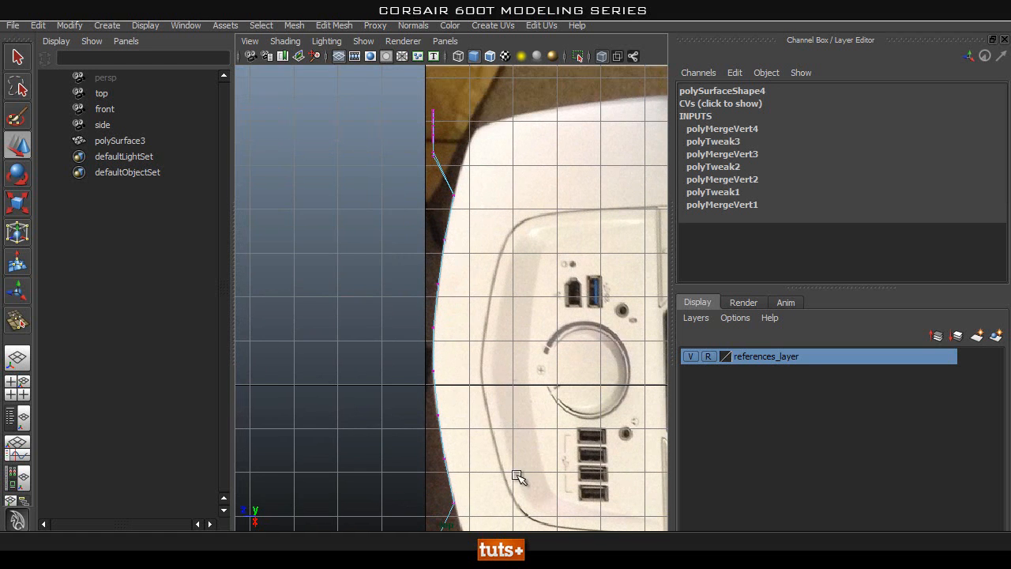
pyautogui.moveTo(469, 146); pyautogui.dragTo(419, 169)
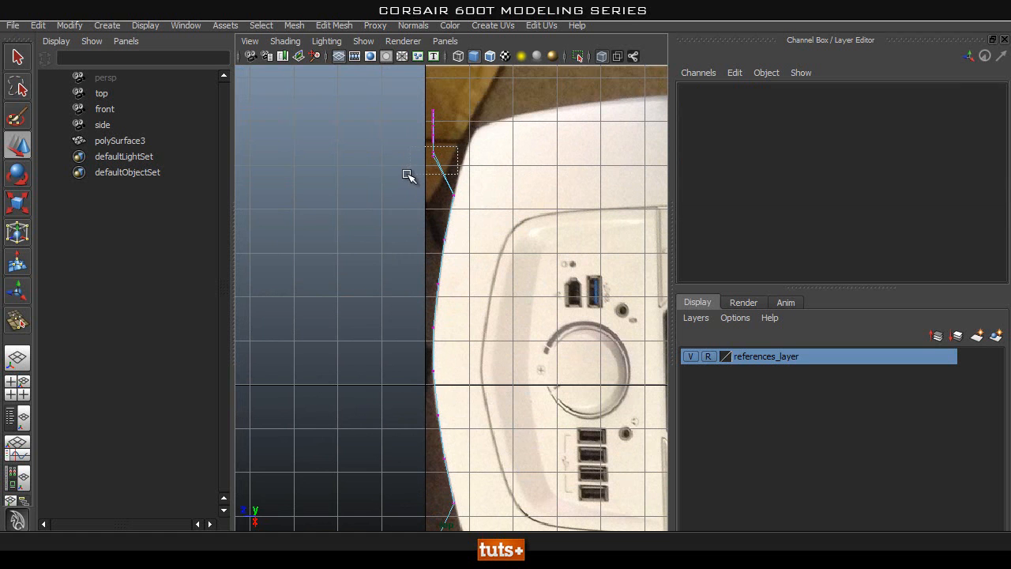
pyautogui.scroll(-3, 440, 312)
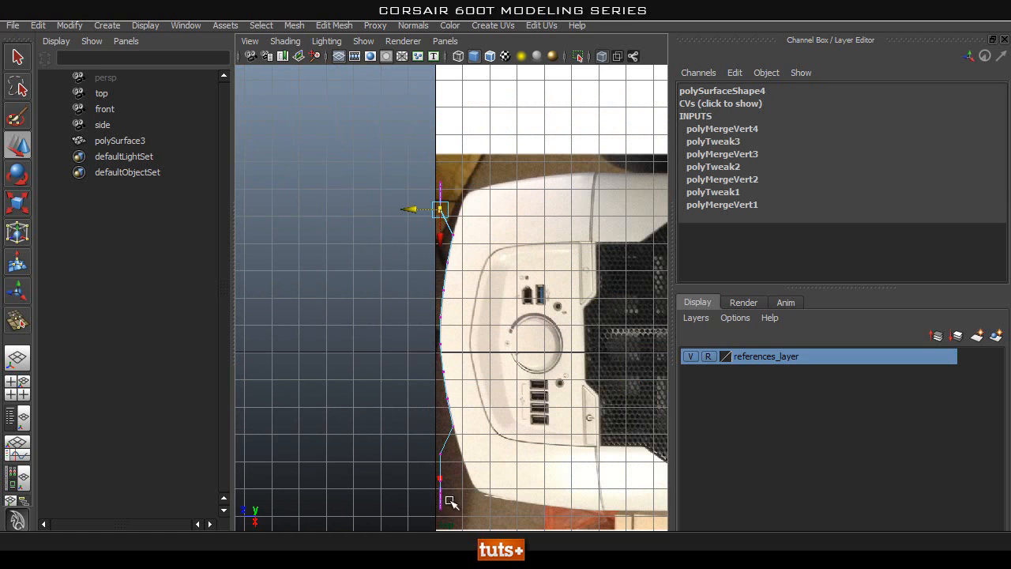
pyautogui.keyDown('shift'); pyautogui.moveTo(449, 460); pyautogui.dragTo(451, 459); pyautogui.keyUp('shift')
pyautogui.scroll(3, 473, 435)
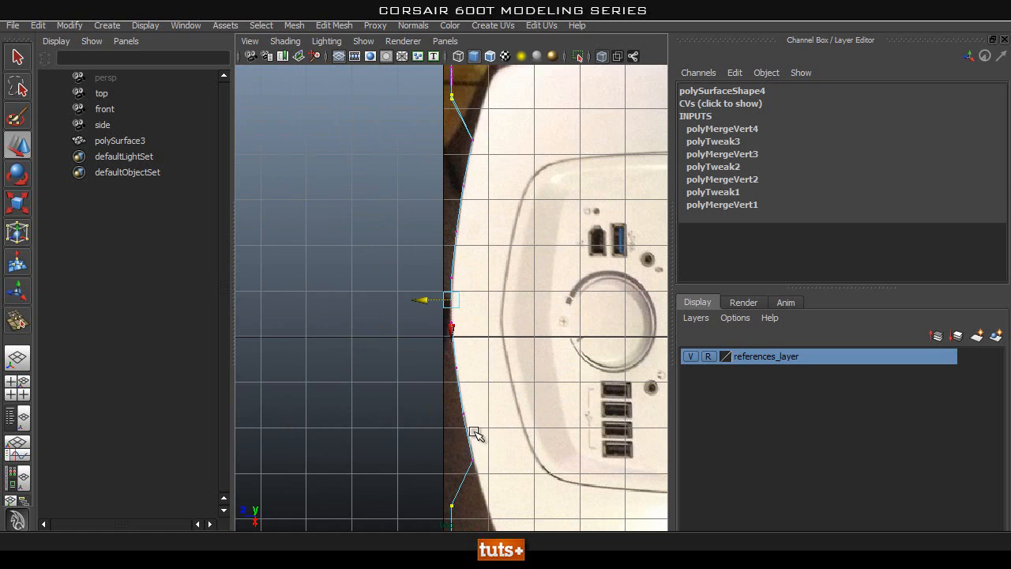
pyautogui.moveTo(438, 297); pyautogui.dragTo(459, 310)
pyautogui.hotkey('ctrl', 'z')
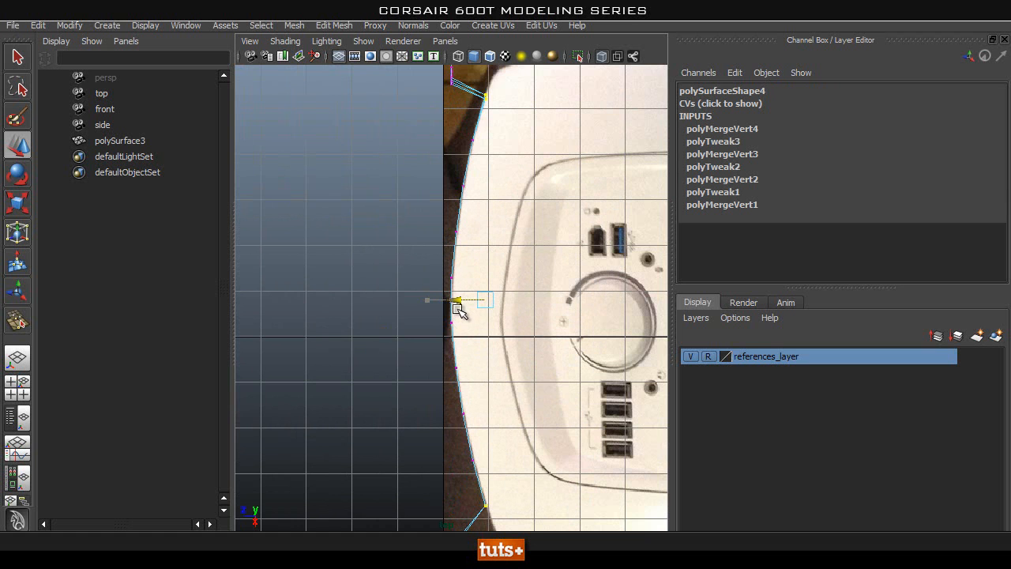
# Step: Move all remaining outer corner vertices on both sides of the frame back along Z to finish its curve
pyautogui.keyDown('alt'); pyautogui.moveTo(510, 182); pyautogui.dragTo(479, 173, button='right'); pyautogui.keyUp('alt')
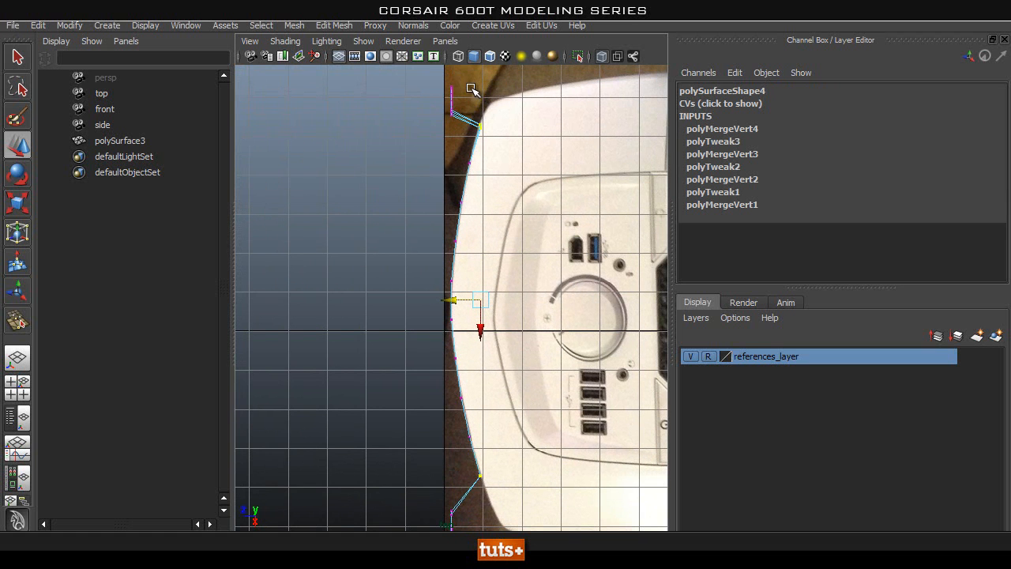
pyautogui.moveTo(469, 82); pyautogui.dragTo(433, 150)
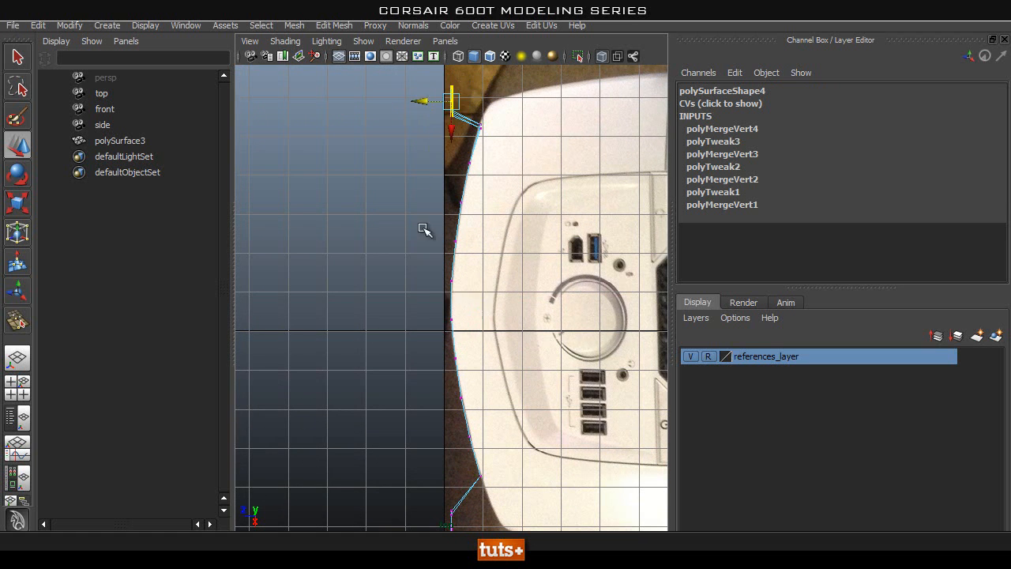
pyautogui.keyDown('shift'); pyautogui.moveTo(464, 497); pyautogui.dragTo(434, 528); pyautogui.keyUp('shift')
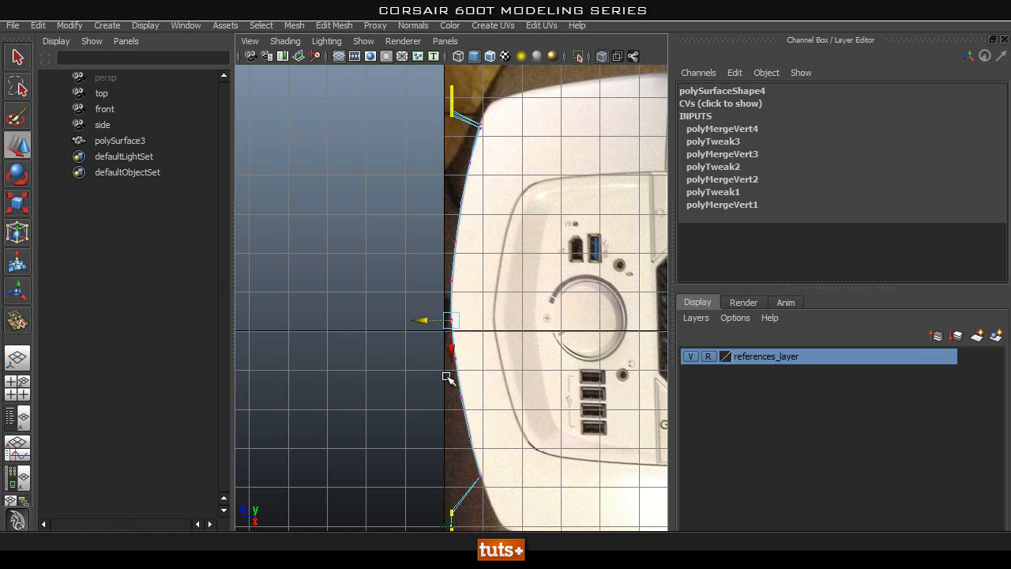
pyautogui.press('f')
pyautogui.moveTo(426, 304)
pyautogui.mouseDown()
pyautogui.moveTo(459, 314)
pyautogui.moveTo(456, 278)
pyautogui.moveTo(466, 311)
pyautogui.moveTo(434, 310)
pyautogui.mouseUp()
pyautogui.press('space')
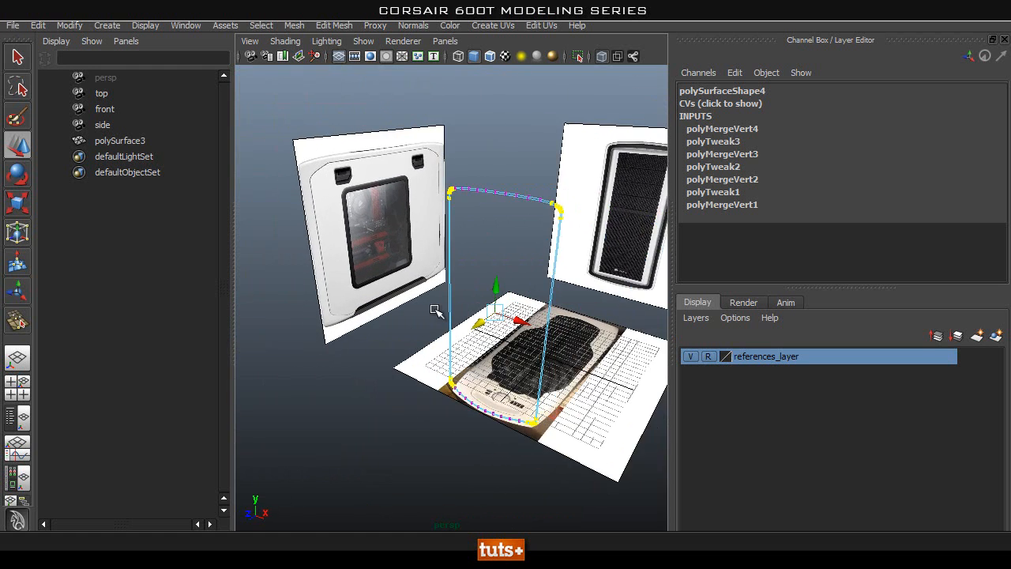
# Step: Turn off X-ray display in the perspective view and select the curved trim frame as an object
pyautogui.keyDown('alt'); pyautogui.moveTo(434, 309); pyautogui.dragTo(499, 313, button='right'); pyautogui.keyUp('alt')
pyautogui.keyDown('alt'); pyautogui.moveTo(479, 341); pyautogui.dragTo(513, 314); pyautogui.keyUp('alt')
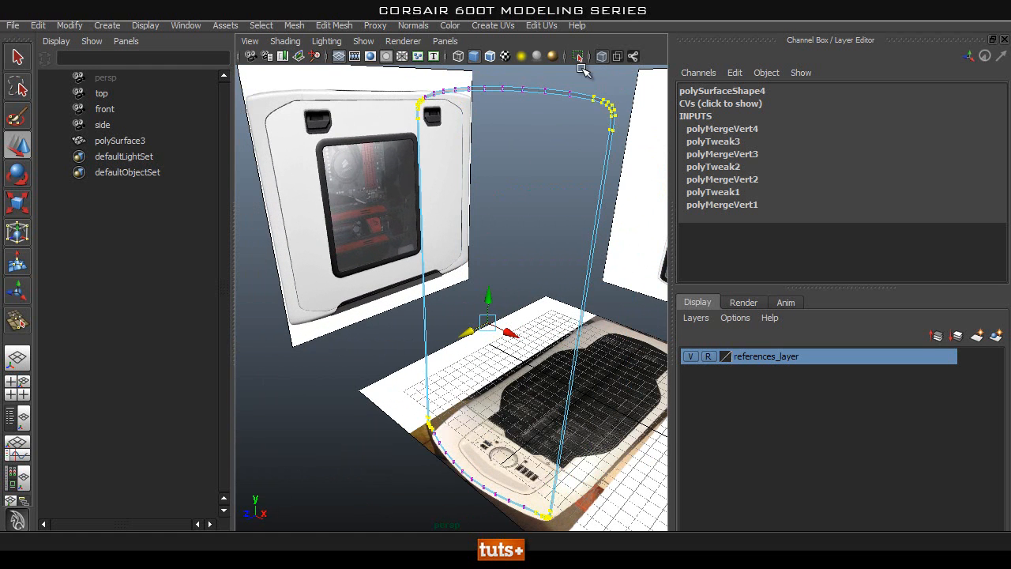
pyautogui.click(512, 206)
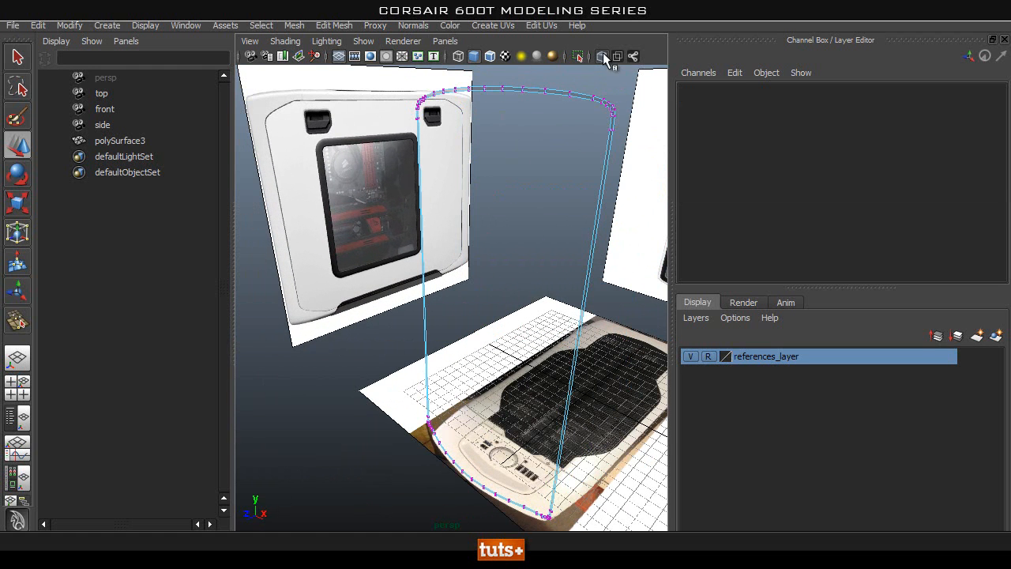
pyautogui.moveTo(577, 93); pyautogui.dragTo(636, 73, button='right')
pyautogui.click(582, 96)
pyautogui.keyDown('alt'); pyautogui.moveTo(581, 96); pyautogui.dragTo(539, 166); pyautogui.keyUp('alt')
pyautogui.keyDown('alt'); pyautogui.moveTo(539, 167); pyautogui.dragTo(596, 145, button='right'); pyautogui.keyUp('alt')
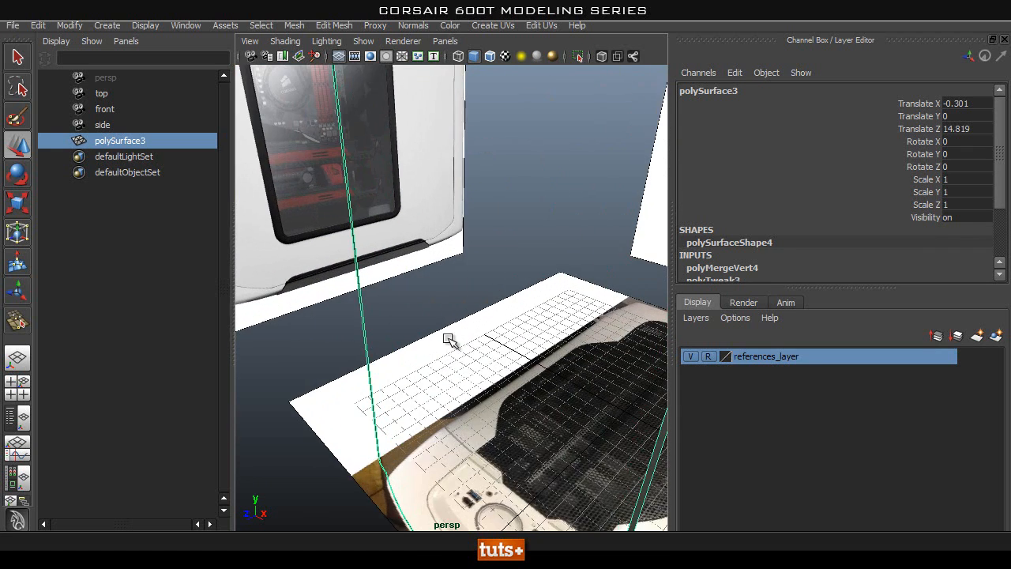
# Step: Examine the curved trim frame from several angles in the perspective view and reselect it as an object
pyautogui.press('f')
pyautogui.keyDown('alt'); pyautogui.moveTo(476, 184); pyautogui.dragTo(480, 205, button='middle'); pyautogui.keyUp('alt')
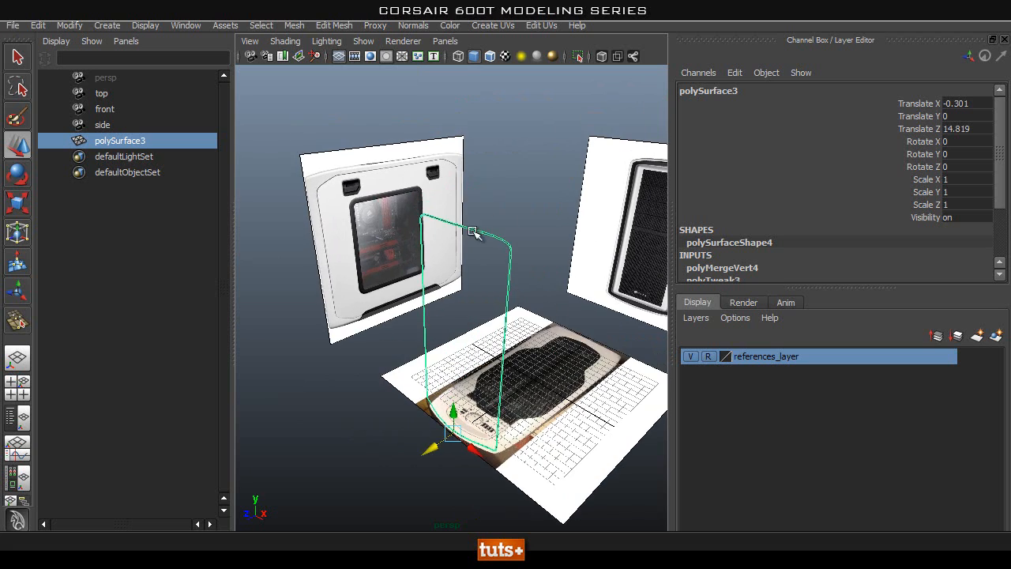
pyautogui.keyDown('alt'); pyautogui.moveTo(507, 241); pyautogui.dragTo(584, 201, button='right'); pyautogui.keyUp('alt')
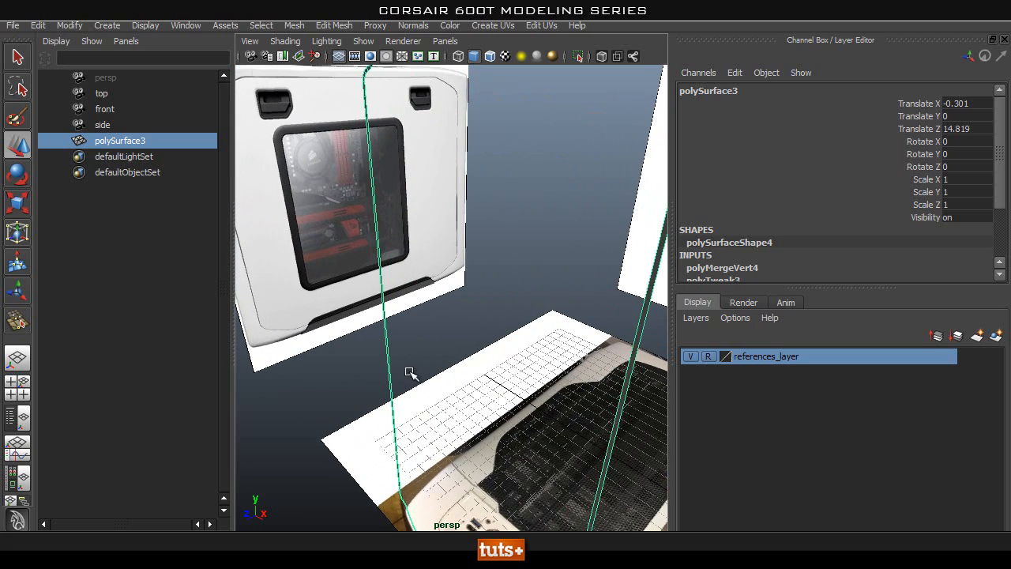
pyautogui.keyDown('alt'); pyautogui.moveTo(414, 384); pyautogui.dragTo(434, 215, button='right'); pyautogui.keyUp('alt')
pyautogui.moveTo(567, 85); pyautogui.dragTo(532, 81, button='right')
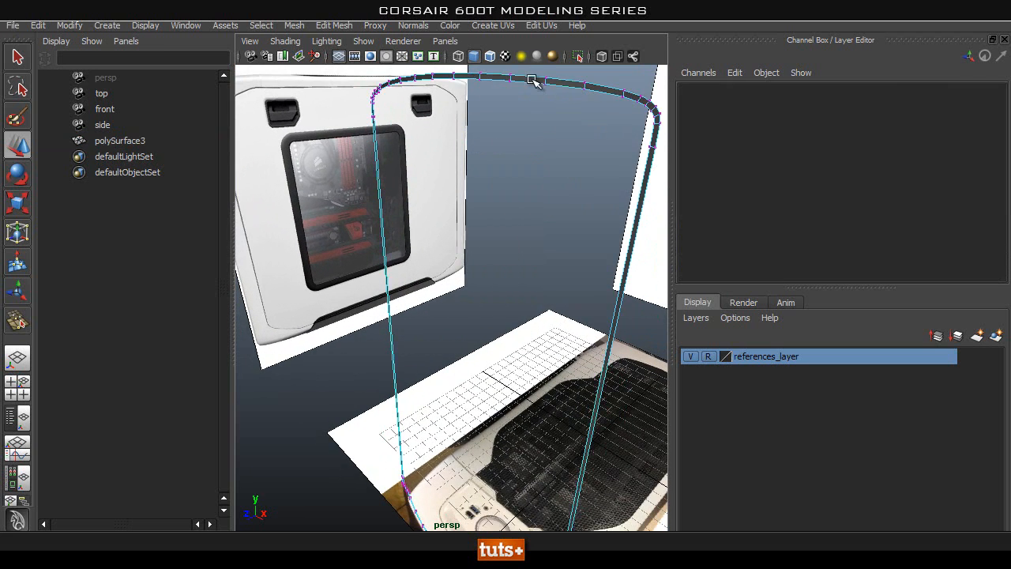
pyautogui.click(624, 90)
pyautogui.press('f')
pyautogui.keyDown('alt'); pyautogui.moveTo(603, 171); pyautogui.dragTo(397, 207); pyautogui.keyUp('alt')
pyautogui.keyDown('alt'); pyautogui.moveTo(397, 207); pyautogui.dragTo(575, 232, button='right'); pyautogui.keyUp('alt')
pyautogui.click(576, 232)
pyautogui.keyDown('alt'); pyautogui.moveTo(506, 253); pyautogui.dragTo(379, 237); pyautogui.keyUp('alt')
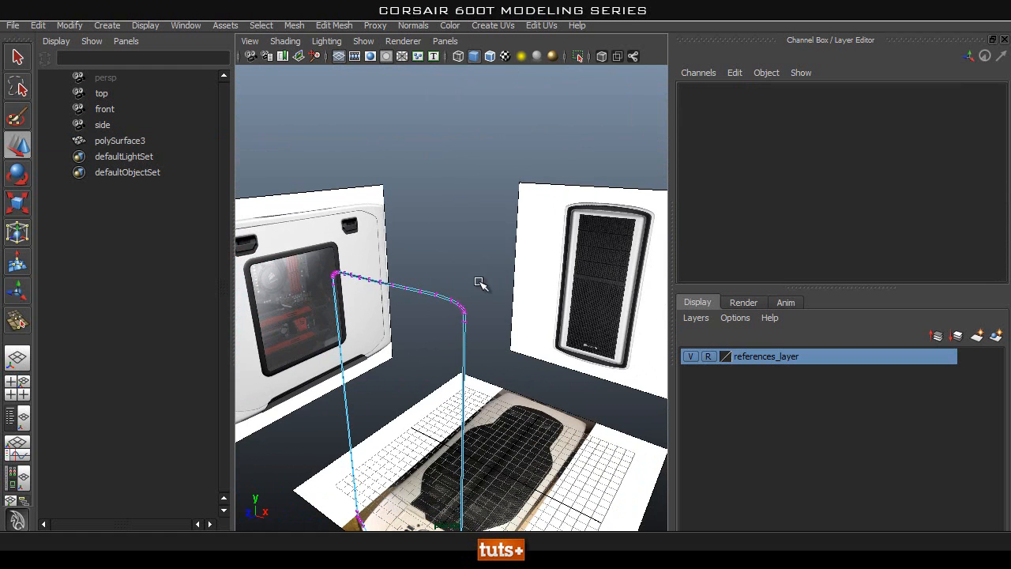
pyautogui.press('q')
pyautogui.moveTo(413, 287); pyautogui.dragTo(429, 270, button='right')
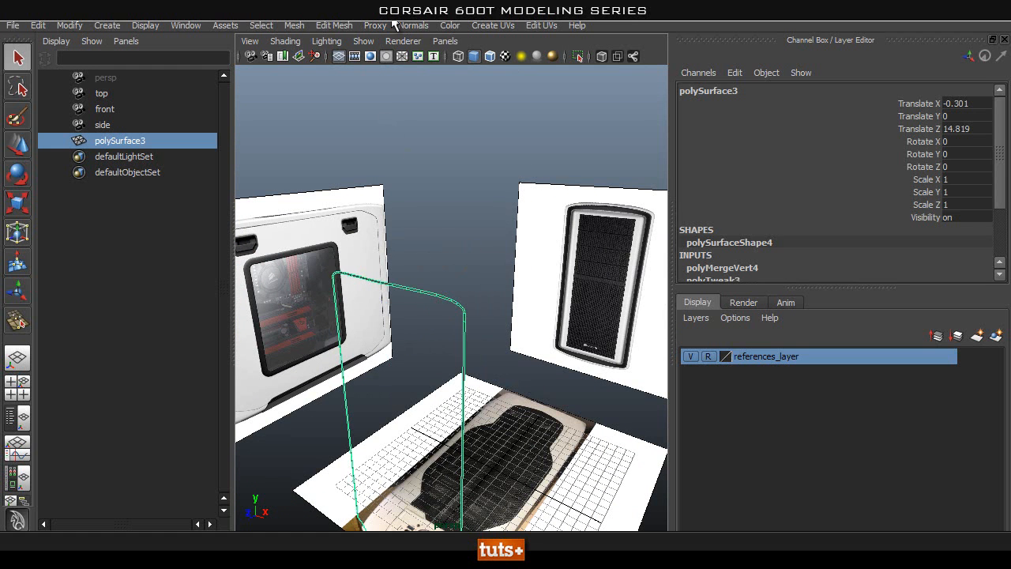
# Step: Extrude the trim frame's faces and pull them back along Z to give the frame depth
pyautogui.click(333, 25)
pyautogui.click(347, 66)
pyautogui.keyDown('alt'); pyautogui.moveTo(539, 238); pyautogui.dragTo(435, 244); pyautogui.keyUp('alt')
pyautogui.press('w')
pyautogui.moveTo(416, 408)
pyautogui.mouseDown()
pyautogui.moveTo(446, 415)
pyautogui.moveTo(434, 416)
pyautogui.mouseUp()
# Step: Turn on X-ray display in the side view and reduce the extrusion's depth along Z against the side reference
pyautogui.press('space')
pyautogui.moveTo(460, 381); pyautogui.dragTo(533, 377)
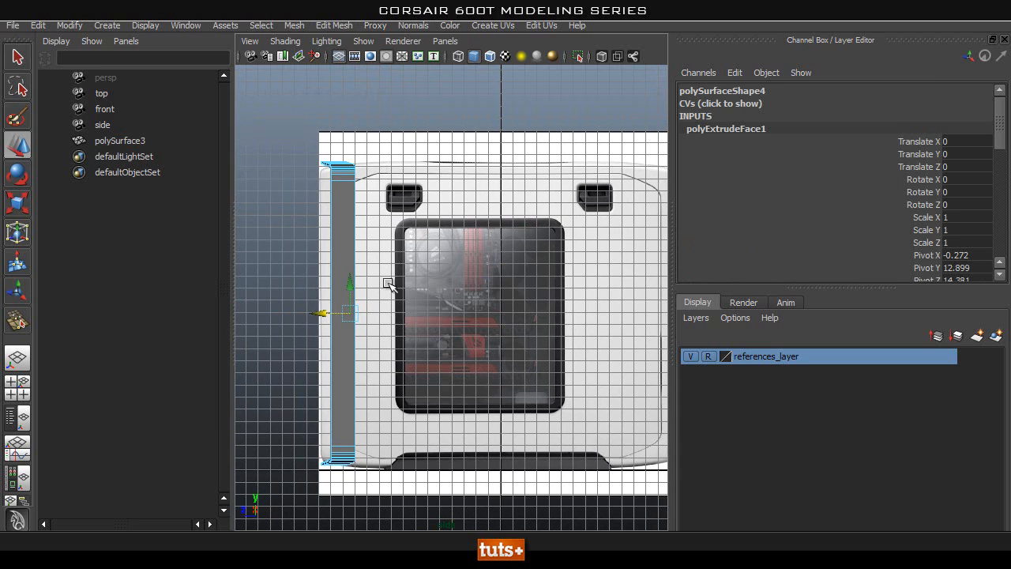
pyautogui.keyDown('alt'); pyautogui.moveTo(325, 279); pyautogui.dragTo(516, 252, button='right'); pyautogui.keyUp('alt')
pyautogui.keyDown('alt'); pyautogui.moveTo(364, 183); pyautogui.dragTo(344, 204, button='right'); pyautogui.keyUp('alt')
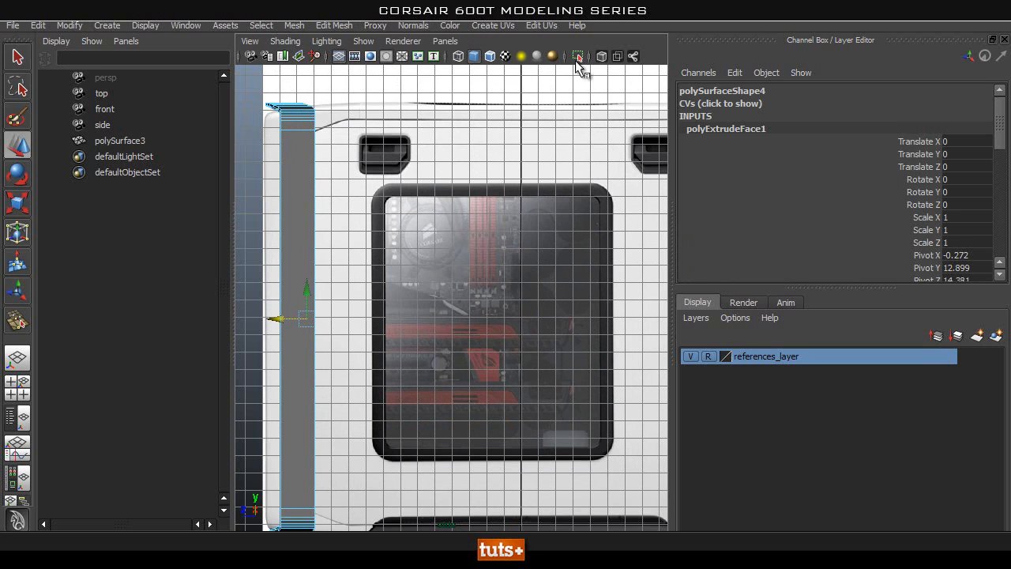
pyautogui.click(601, 57)
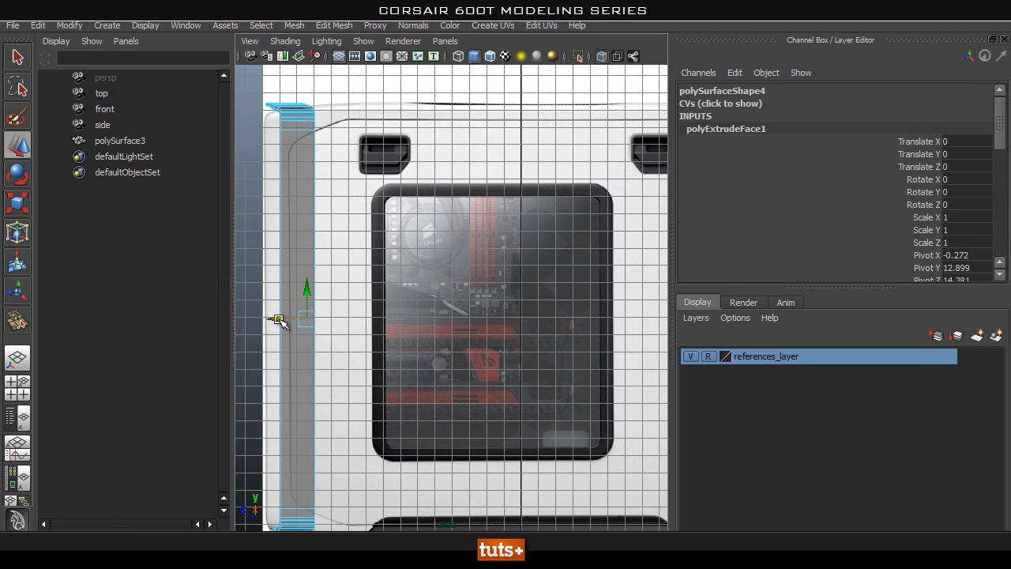
pyautogui.moveTo(279, 320); pyautogui.dragTo(269, 318)
# Step: Select the whole trim frame and move it forward along Z to a Translate Z of 15.808 in the side view
pyautogui.press('q')
pyautogui.moveTo(293, 250); pyautogui.dragTo(314, 229, button='right')
pyautogui.click(279, 218)
pyautogui.press('w')
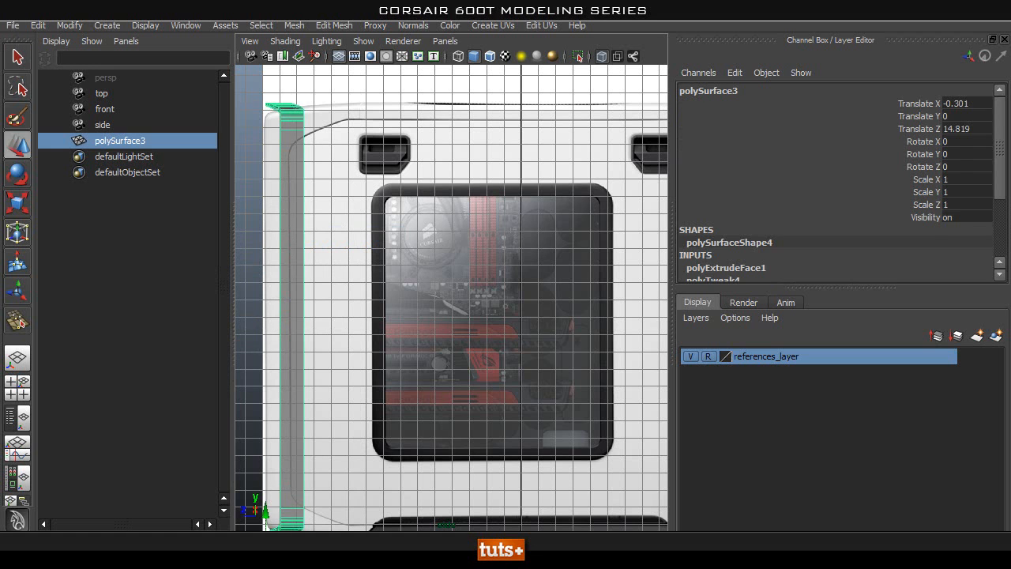
pyautogui.scroll(-3, 279, 511)
pyautogui.moveTo(247, 522)
pyautogui.mouseDown()
pyautogui.moveTo(221, 522)
pyautogui.moveTo(229, 524)
pyautogui.mouseUp()
pyautogui.scroll(2, 313, 422)
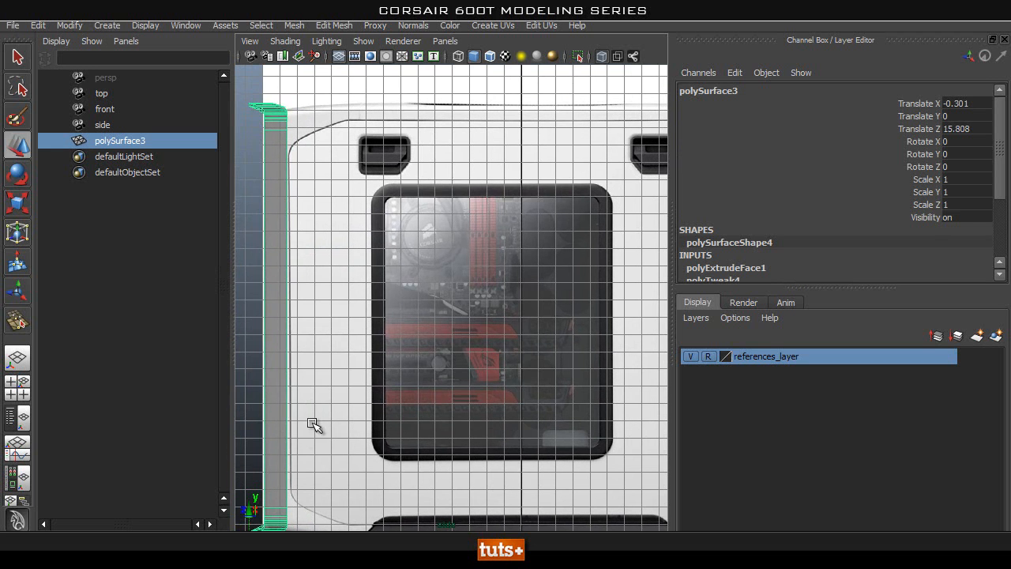
pyautogui.scroll(-1, 313, 398)
# Step: Select the loop of narrow faces along the frame's rear edge and scale it flat along Z
pyautogui.press('space')
pyautogui.moveTo(288, 368); pyautogui.dragTo(295, 338)
pyautogui.keyDown('alt'); pyautogui.moveTo(428, 368); pyautogui.dragTo(352, 359); pyautogui.keyUp('alt')
pyautogui.keyDown('alt'); pyautogui.moveTo(352, 358); pyautogui.dragTo(630, 427, button='right'); pyautogui.keyUp('alt')
pyautogui.keyDown('alt'); pyautogui.moveTo(630, 427); pyautogui.dragTo(466, 398); pyautogui.keyUp('alt')
pyautogui.moveTo(398, 356); pyautogui.dragTo(399, 318, button='right')
pyautogui.click(398, 373)
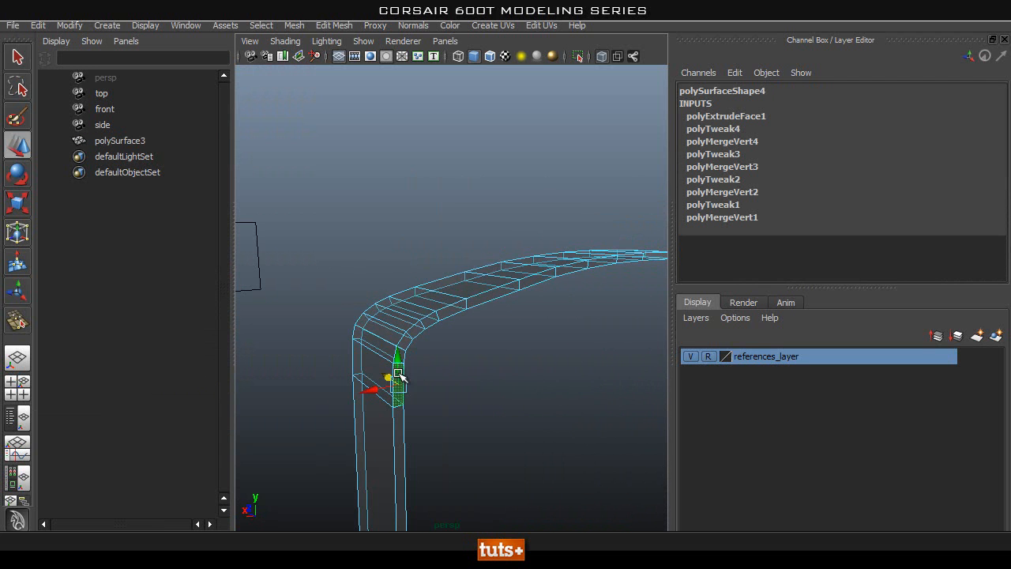
pyautogui.keyDown('shift'); pyautogui.doubleClick(456, 308); pyautogui.keyUp('shift')
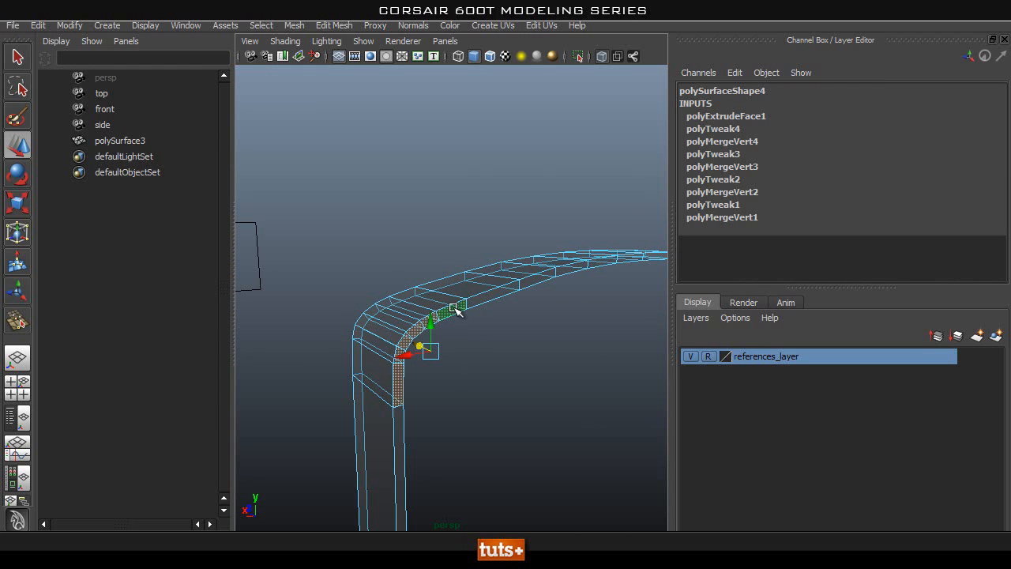
pyautogui.keyDown('alt'); pyautogui.moveTo(293, 395); pyautogui.dragTo(451, 377); pyautogui.keyUp('alt')
pyautogui.press('space')
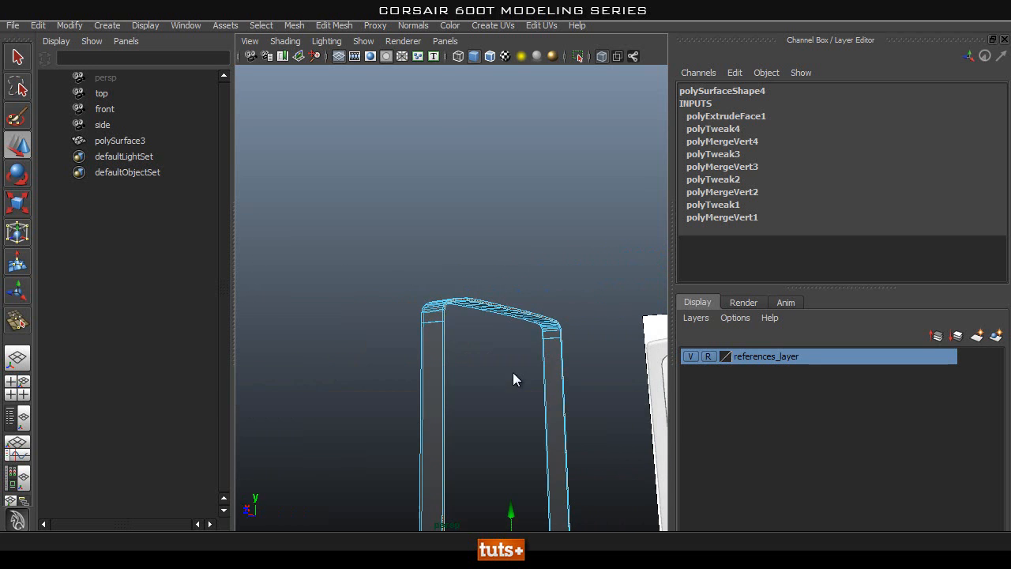
pyautogui.click(513, 378)
pyautogui.moveTo(261, 316); pyautogui.dragTo(288, 278)
pyautogui.press('space')
pyautogui.keyDown('alt'); pyautogui.moveTo(447, 305); pyautogui.dragTo(439, 354); pyautogui.keyUp('alt')
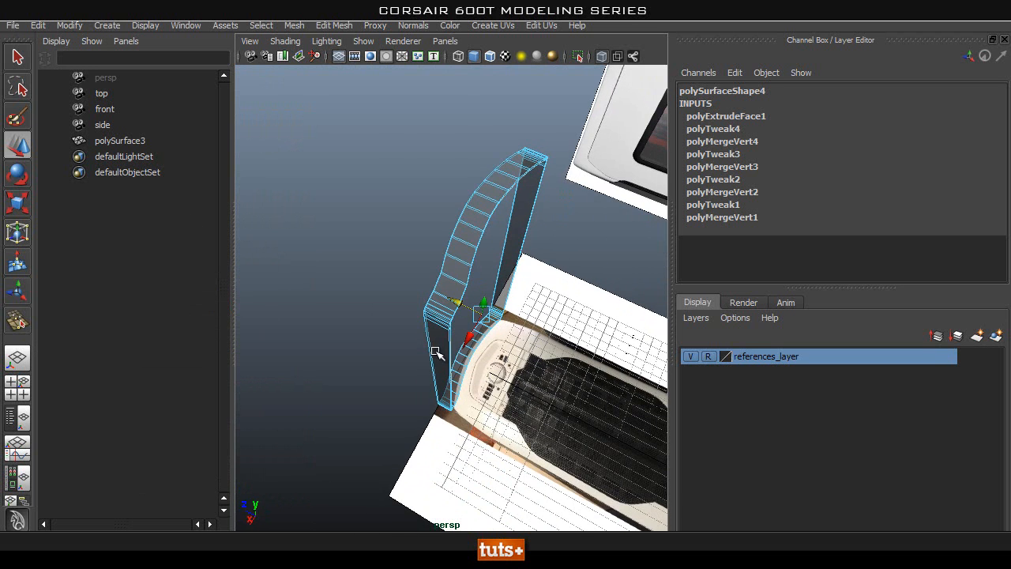
pyautogui.keyDown('alt'); pyautogui.moveTo(543, 340); pyautogui.dragTo(502, 356); pyautogui.keyUp('alt')
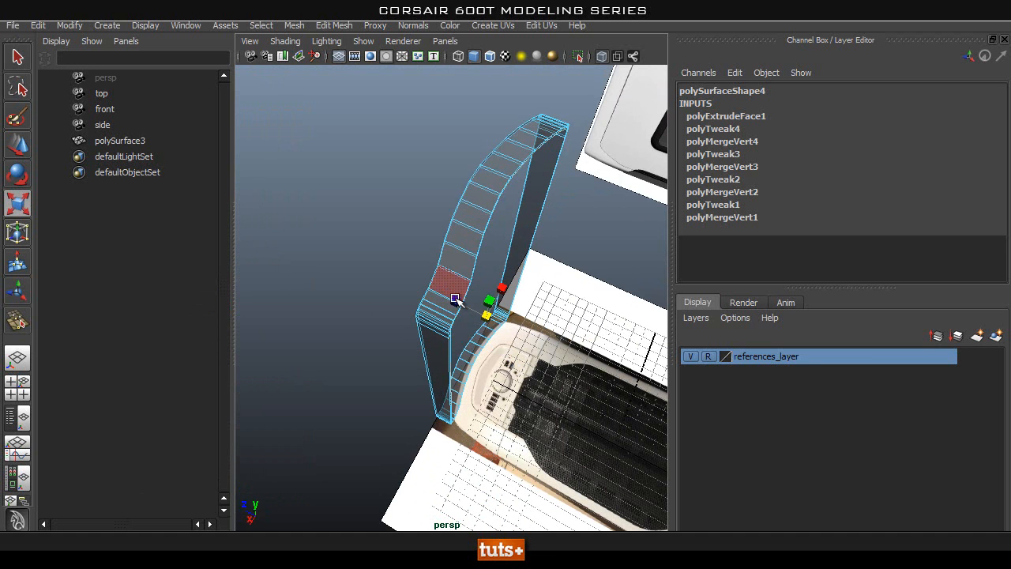
pyautogui.moveTo(455, 300); pyautogui.dragTo(481, 323)
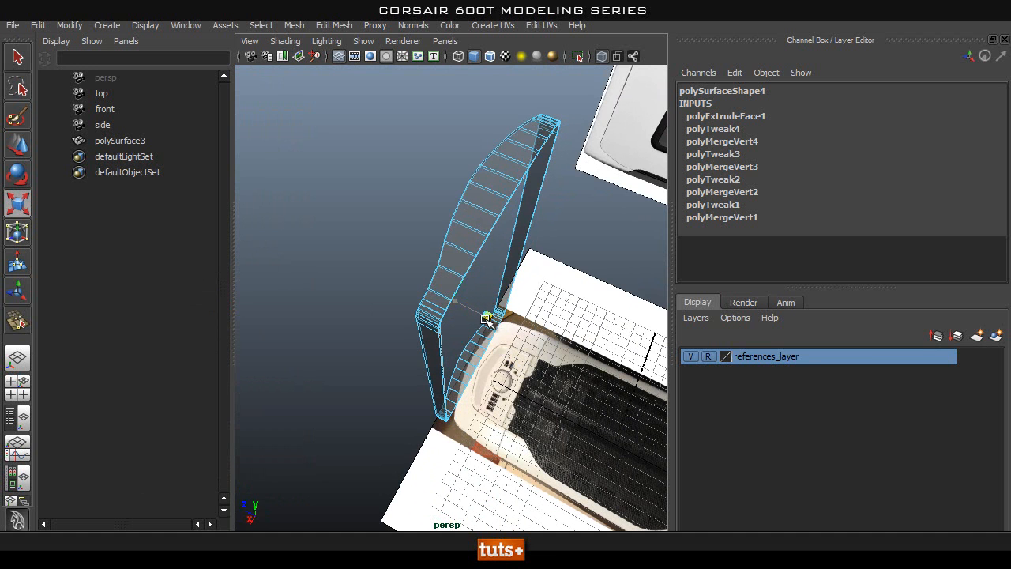
# Step: Return the frame to object selection and inspect its flattened rear edge in the side, perspective and front views
pyautogui.press('space')
pyautogui.moveTo(481, 323); pyautogui.dragTo(553, 322)
pyautogui.moveTo(264, 319); pyautogui.dragTo(283, 297)
pyautogui.press('space')
pyautogui.keyDown('alt'); pyautogui.moveTo(426, 332); pyautogui.dragTo(408, 304); pyautogui.keyUp('alt')
pyautogui.press('q')
pyautogui.moveTo(405, 281); pyautogui.dragTo(491, 267, button='right')
pyautogui.keyDown('alt'); pyautogui.moveTo(356, 289); pyautogui.dragTo(466, 312); pyautogui.keyUp('alt')
pyautogui.keyDown('alt'); pyautogui.moveTo(383, 378); pyautogui.dragTo(420, 353); pyautogui.keyUp('alt')
pyautogui.keyDown('alt'); pyautogui.moveTo(322, 413); pyautogui.dragTo(395, 363, button='middle'); pyautogui.keyUp('alt')
pyautogui.keyDown('alt'); pyautogui.moveTo(395, 362); pyautogui.dragTo(391, 360); pyautogui.keyUp('alt')
pyautogui.keyDown('alt'); pyautogui.moveTo(391, 361); pyautogui.dragTo(420, 365, button='right'); pyautogui.keyUp('alt')
pyautogui.press('space')
pyautogui.moveTo(376, 362); pyautogui.dragTo(380, 373)
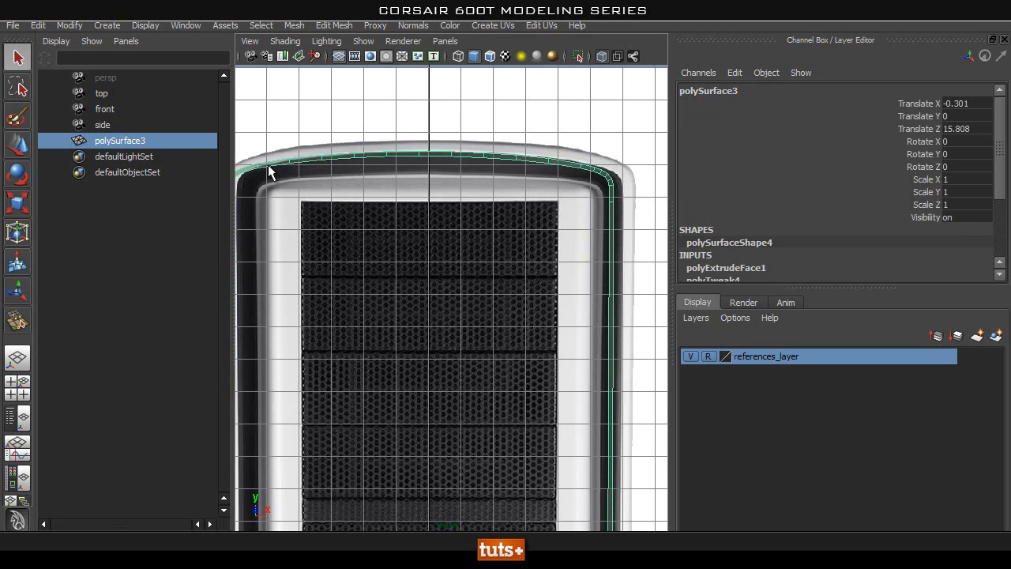
pyautogui.press('space')
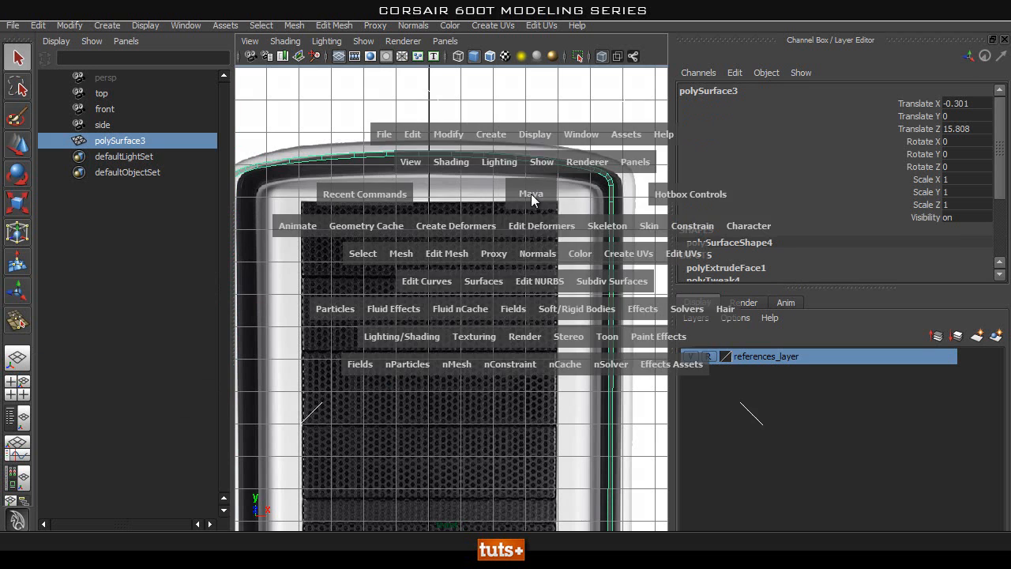
pyautogui.moveTo(532, 200); pyautogui.dragTo(530, 158)
pyautogui.keyDown('alt'); pyautogui.moveTo(517, 233); pyautogui.dragTo(457, 198); pyautogui.keyUp('alt')
pyautogui.moveTo(457, 204); pyautogui.dragTo(455, 150, button='right')
pyautogui.doubleClick(450, 211)
pyautogui.keyDown('alt'); pyautogui.moveTo(450, 211); pyautogui.dragTo(436, 384); pyautogui.keyUp('alt')
pyautogui.press('space')
pyautogui.press('r')
pyautogui.keyDown('alt'); pyautogui.moveTo(431, 423); pyautogui.dragTo(465, 269, button='middle'); pyautogui.keyUp('alt')
pyautogui.keyDown('alt'); pyautogui.moveTo(465, 268); pyautogui.dragTo(439, 226, button='right'); pyautogui.keyUp('alt')
pyautogui.keyDown('alt'); pyautogui.moveTo(440, 226); pyautogui.dragTo(438, 343, button='middle'); pyautogui.keyUp('alt')
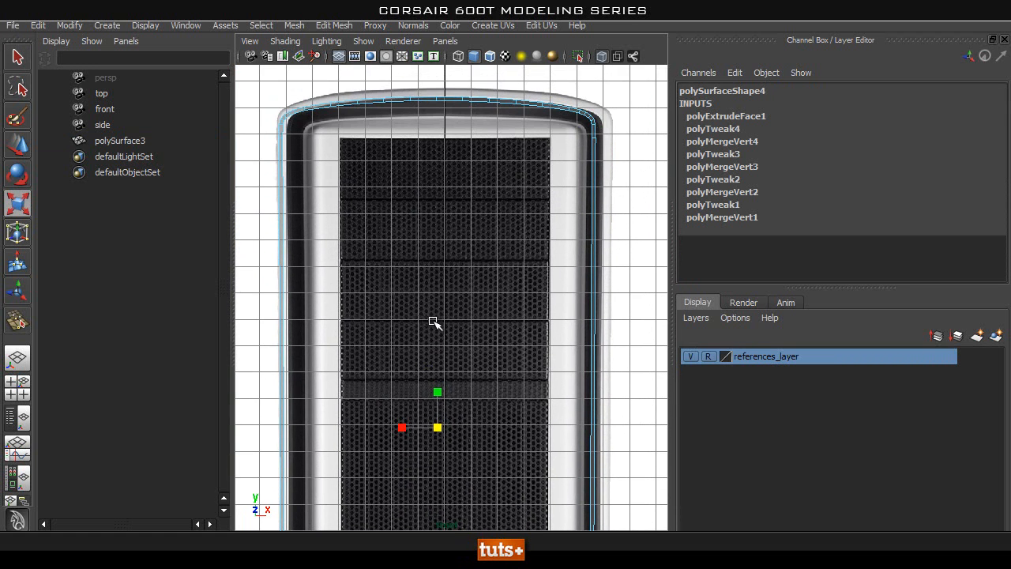
# Step: Select the trim frame as an object and set its Translate X to 0 to centre it on the front reference
pyautogui.moveTo(608, 213); pyautogui.dragTo(640, 189, button='right')
pyautogui.click(591, 197)
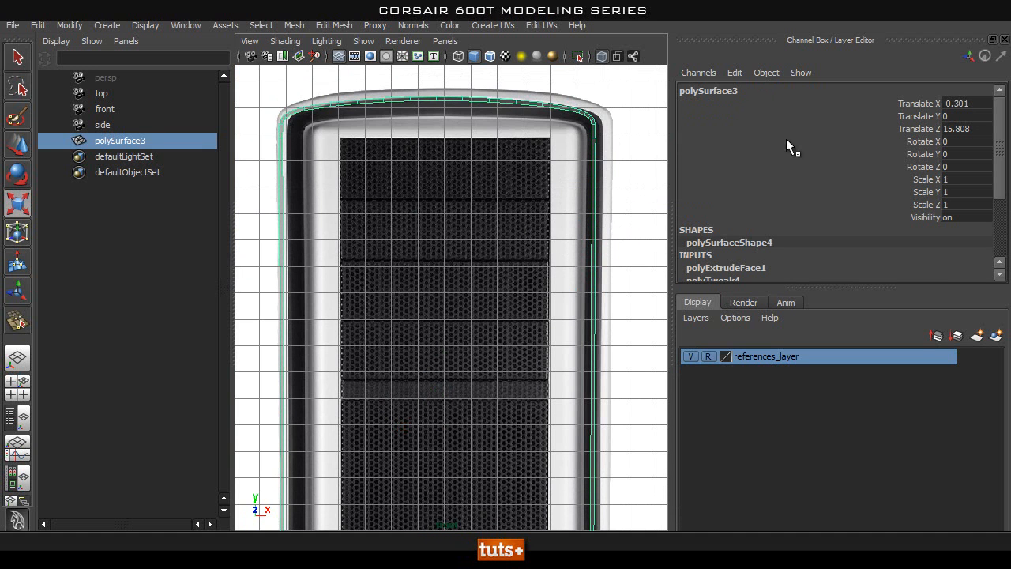
pyautogui.click(958, 104)
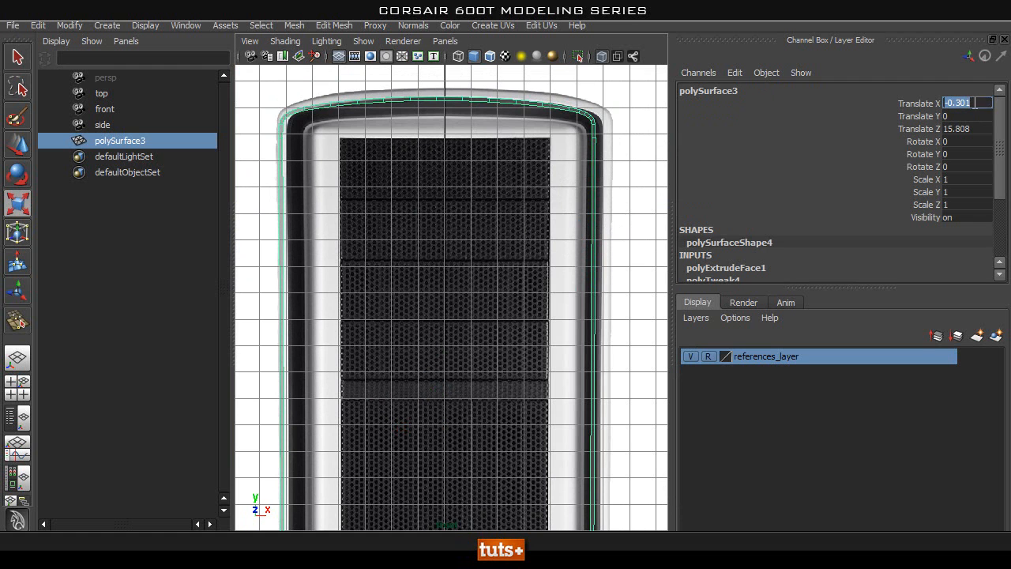
pyautogui.write('0')
pyautogui.press('Return')
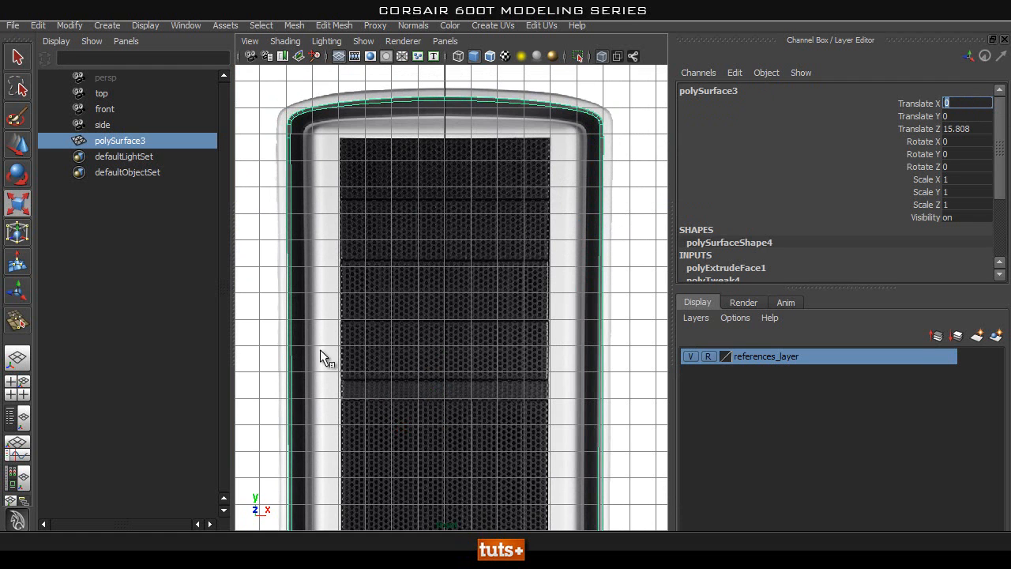
# Step: Select the frame's inner edge loop and scale it inward to match the black trim's inner border in the front view
pyautogui.click(416, 325)
pyautogui.press('space')
pyautogui.moveTo(435, 273); pyautogui.dragTo(471, 215)
pyautogui.click(440, 191)
pyautogui.moveTo(440, 189); pyautogui.dragTo(439, 155, button='right')
pyautogui.click(444, 207)
pyautogui.press('space')
pyautogui.moveTo(444, 264); pyautogui.dragTo(446, 298)
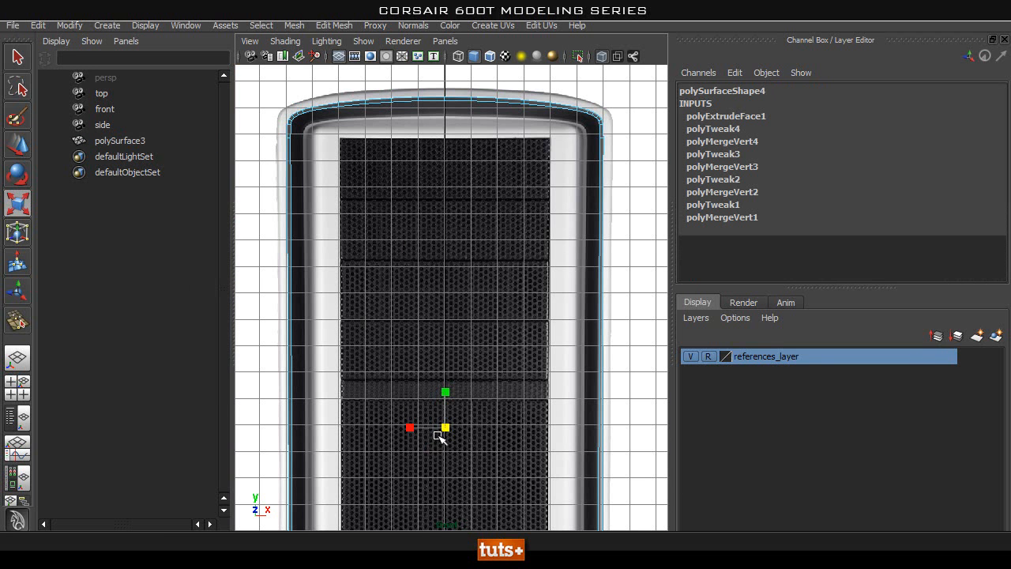
pyautogui.moveTo(444, 425); pyautogui.dragTo(431, 435)
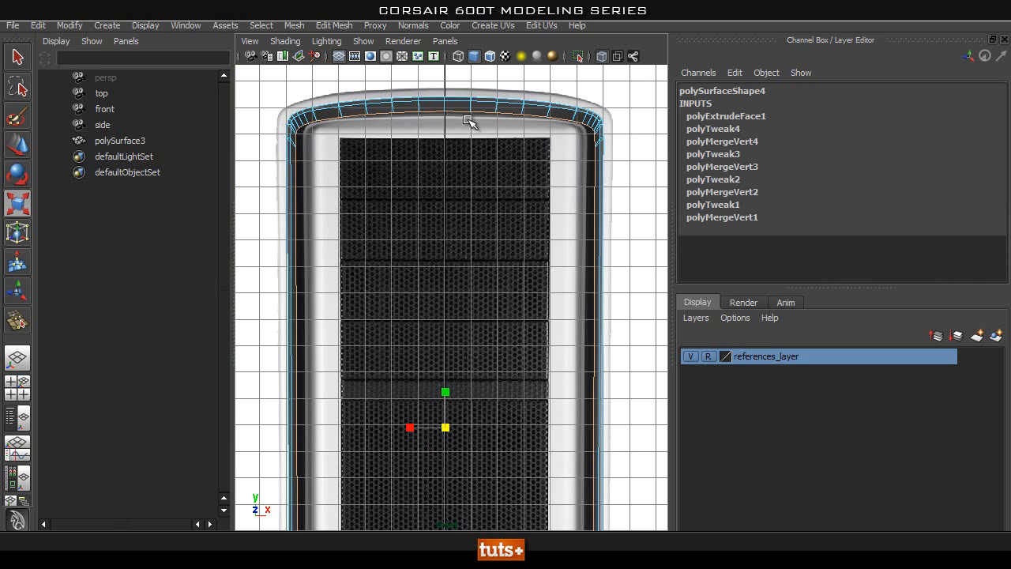
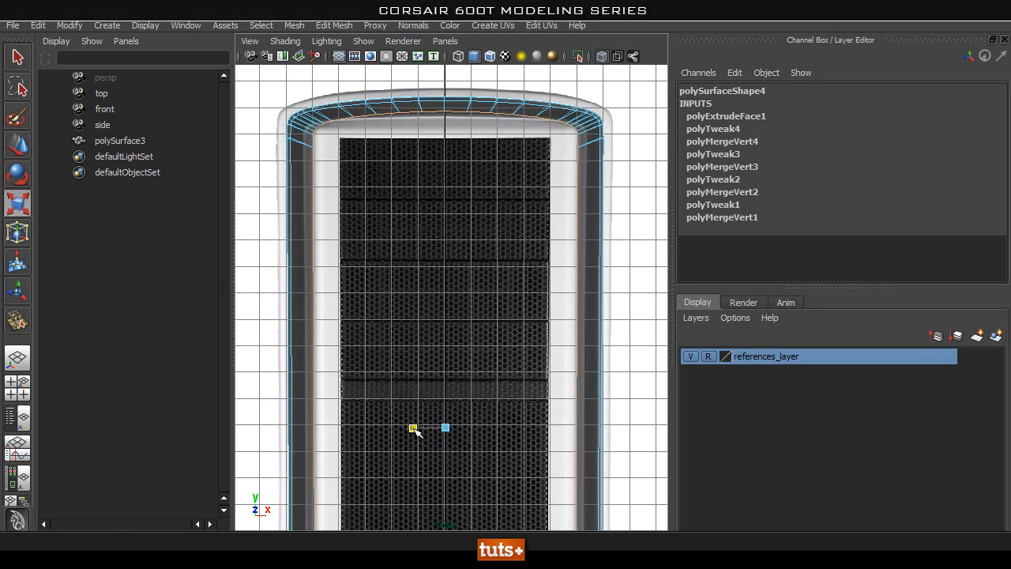
pyautogui.moveTo(409, 430); pyautogui.dragTo(413, 431)
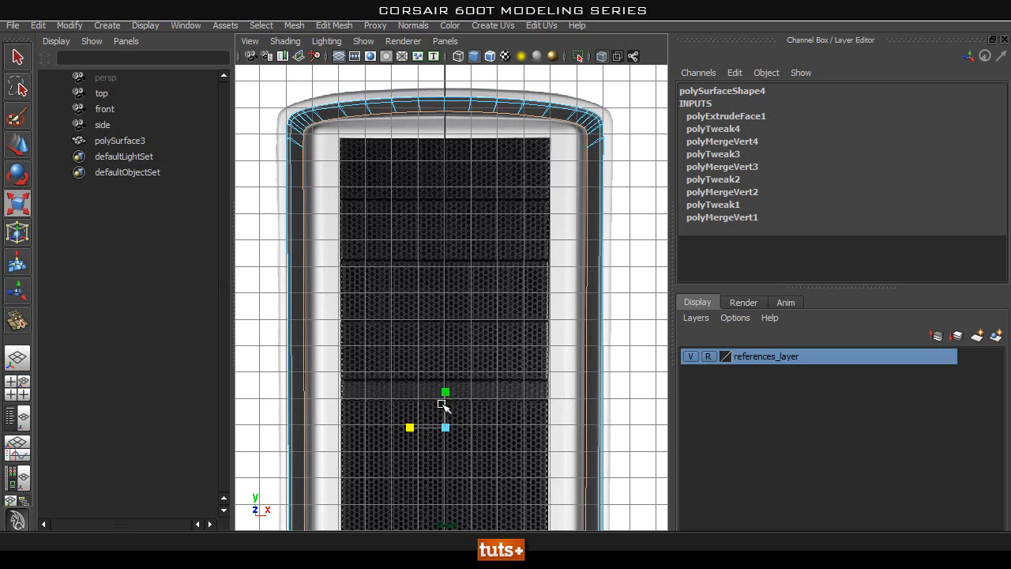
pyautogui.moveTo(447, 392); pyautogui.dragTo(447, 391)
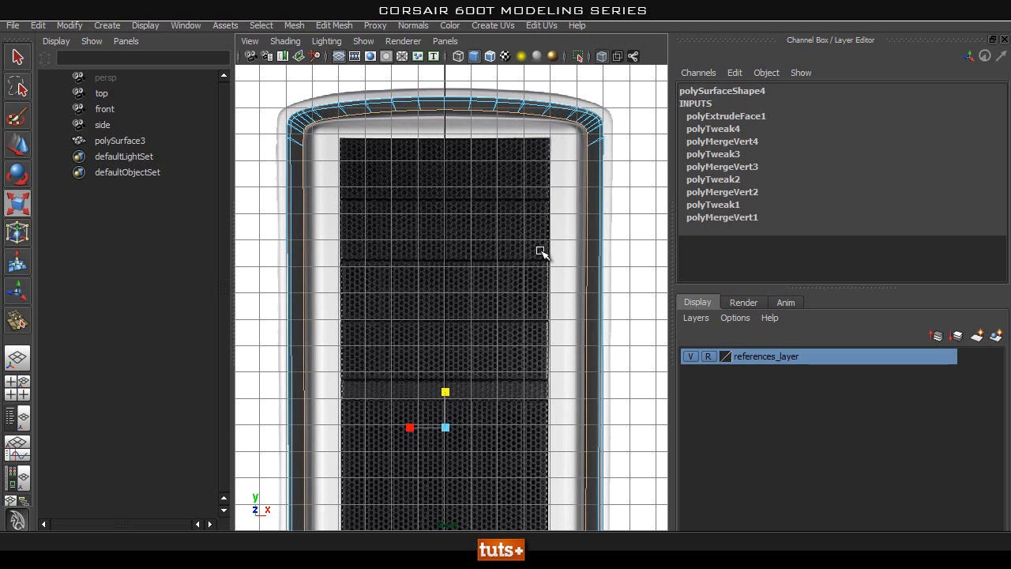
pyautogui.scroll(-2, 495, 452)
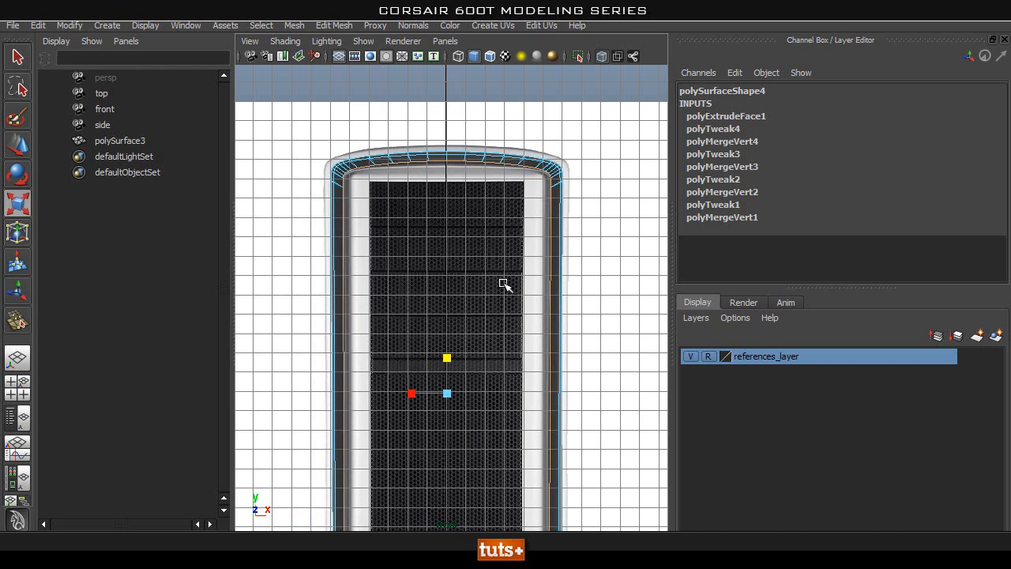
pyautogui.scroll(2, 417, 203)
pyautogui.scroll(-2, 416, 237)
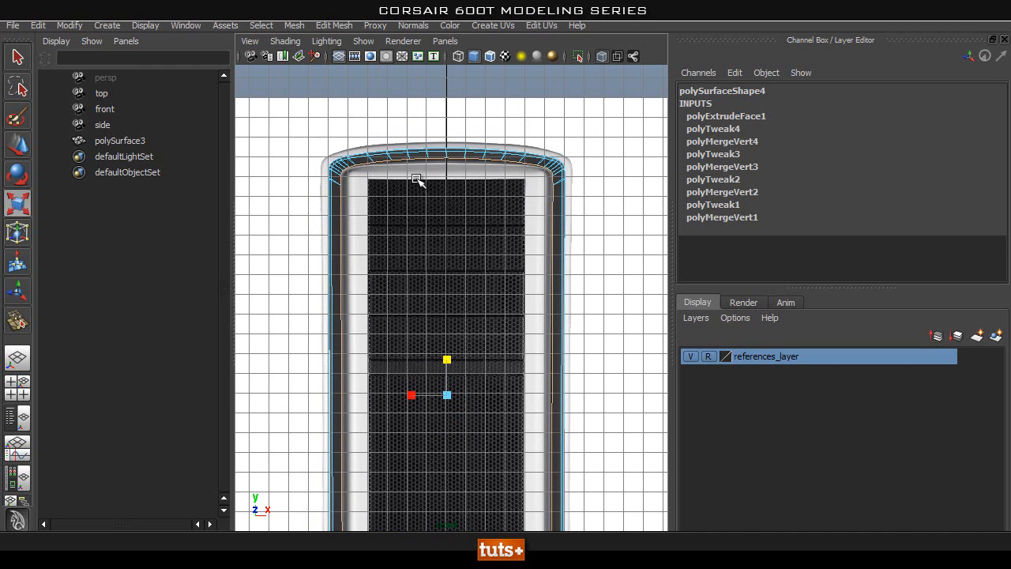
# Step: Switch the frame to vertex editing at its upper edge in the front view and close the Channel Box / Layer Editor
pyautogui.press('q')
pyautogui.moveTo(430, 162); pyautogui.dragTo(432, 164, button='right')
pyautogui.click(427, 158)
pyautogui.press('f')
pyautogui.scroll(-5, 437, 248)
pyautogui.keyDown('alt'); pyautogui.moveTo(413, 313); pyautogui.dragTo(516, 240, button='middle'); pyautogui.keyUp('alt')
pyautogui.keyDown('alt'); pyautogui.moveTo(357, 258); pyautogui.dragTo(481, 266, button='right'); pyautogui.keyUp('alt')
pyautogui.keyDown('alt'); pyautogui.moveTo(511, 265); pyautogui.dragTo(262, 278, button='middle'); pyautogui.keyUp('alt')
pyautogui.keyDown('alt'); pyautogui.moveTo(477, 264); pyautogui.dragTo(399, 267, button='right'); pyautogui.keyUp('alt')
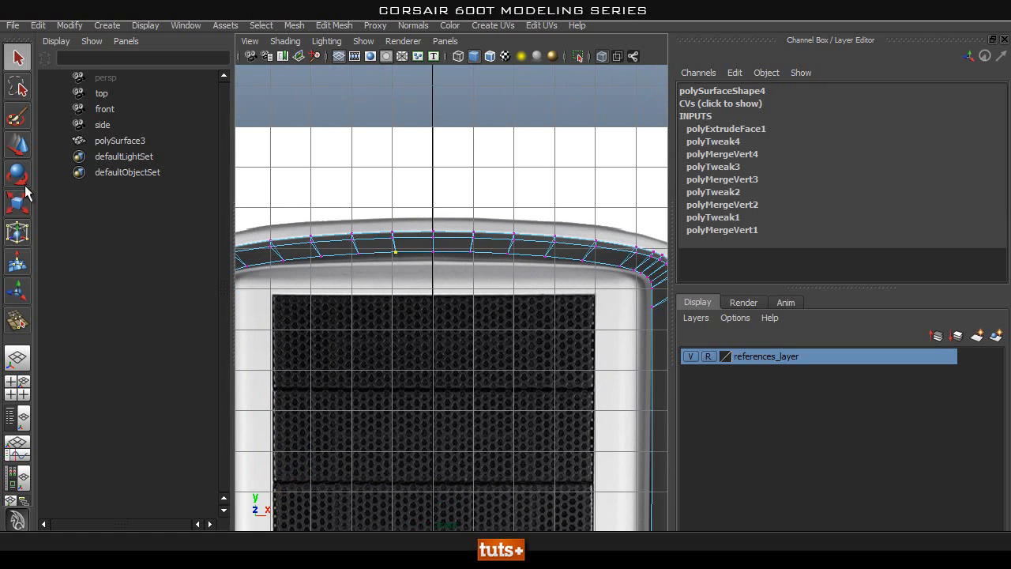
pyautogui.click(1004, 40)
pyautogui.keyDown('alt'); pyautogui.moveTo(671, 271); pyautogui.dragTo(621, 268, button='right'); pyautogui.keyUp('alt')
pyautogui.keyDown('alt'); pyautogui.moveTo(628, 260); pyautogui.dragTo(635, 247, button='middle'); pyautogui.keyUp('alt')
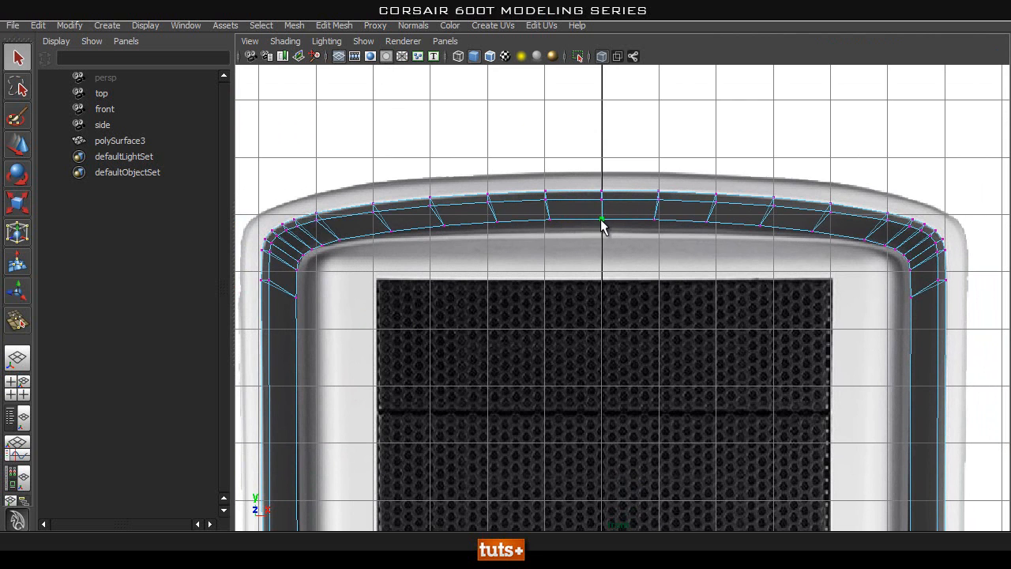
# Step: Move the centre vertex of the frame's upper inner edge down in Y to the black trim's inner border
pyautogui.press('w')
pyautogui.moveTo(602, 194); pyautogui.dragTo(602, 200)
pyautogui.keyDown('alt'); pyautogui.moveTo(600, 200); pyautogui.dragTo(821, 255, button='right'); pyautogui.keyUp('alt')
pyautogui.moveTo(590, 156)
pyautogui.mouseDown()
pyautogui.moveTo(593, 140)
pyautogui.moveTo(593, 150)
pyautogui.mouseUp()
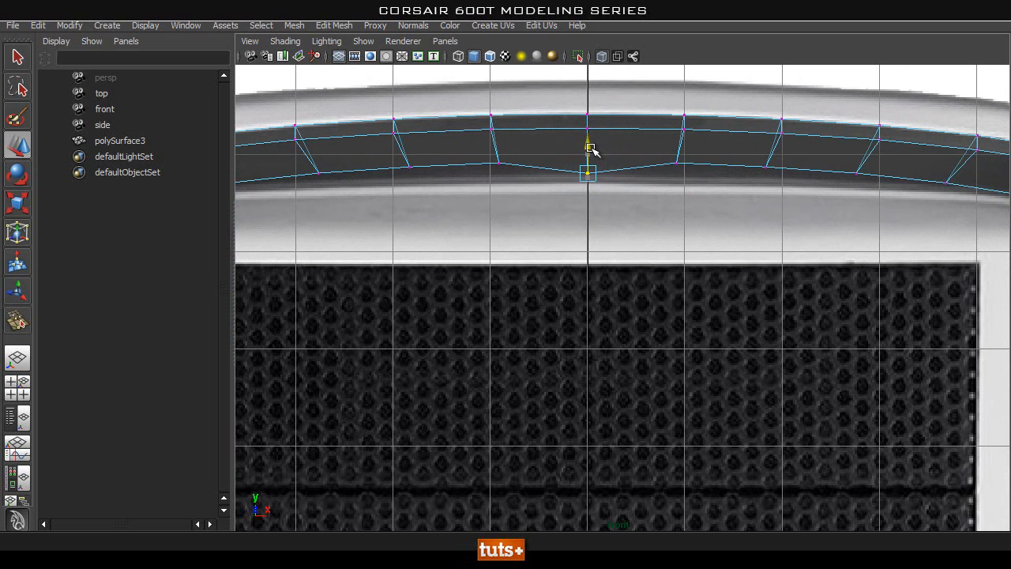
# Step: Move the first and second inner vertex pairs out from the centre down in Y to follow the black trim's inner border
pyautogui.click(677, 163)
pyautogui.keyDown('shift'); pyautogui.click(499, 163); pyautogui.keyUp('shift')
pyautogui.moveTo(584, 137); pyautogui.dragTo(582, 148)
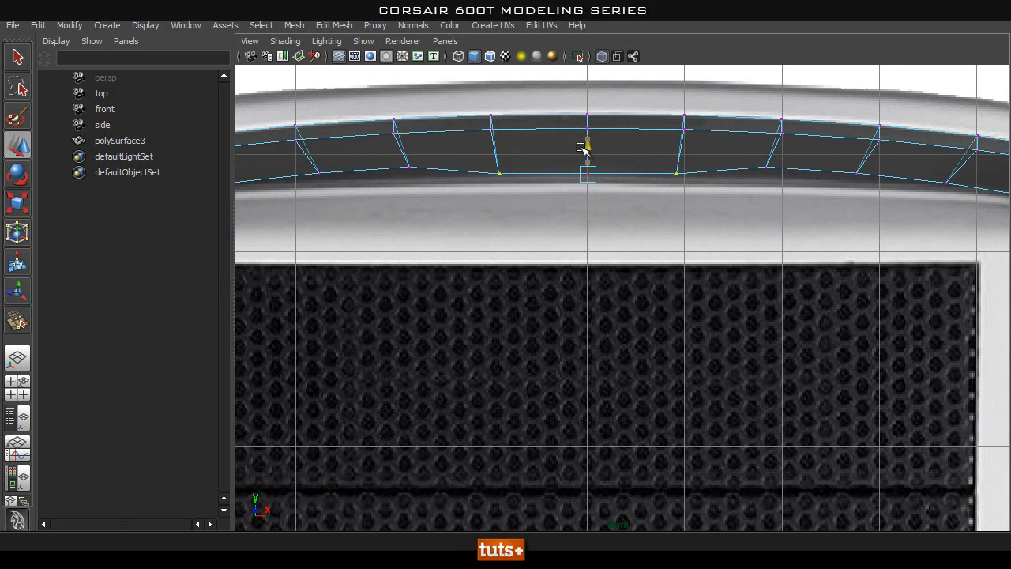
pyautogui.click(766, 167)
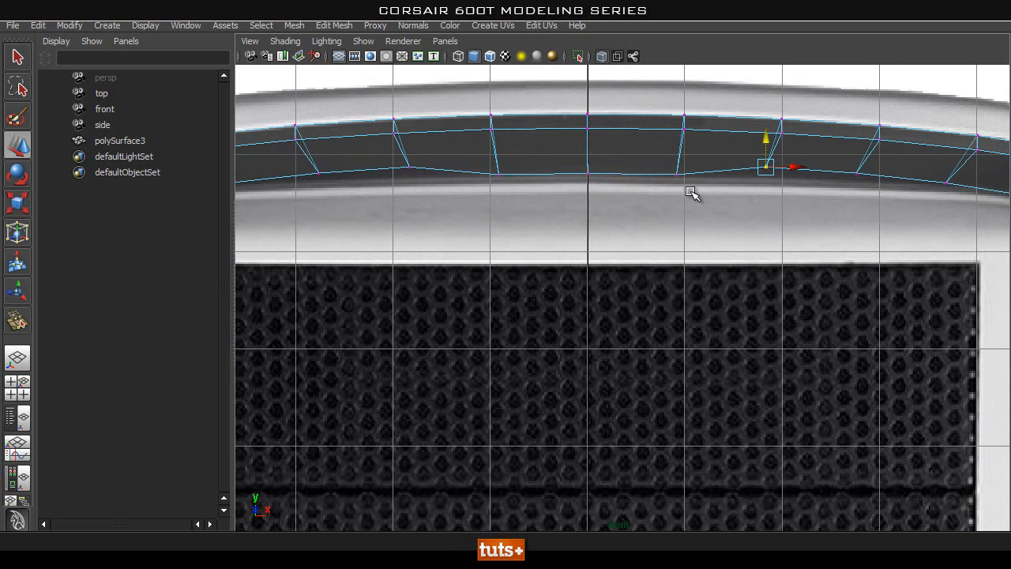
pyautogui.keyDown('shift'); pyautogui.moveTo(429, 155); pyautogui.dragTo(387, 196); pyautogui.keyUp('shift')
pyautogui.moveTo(585, 136); pyautogui.dragTo(585, 150)
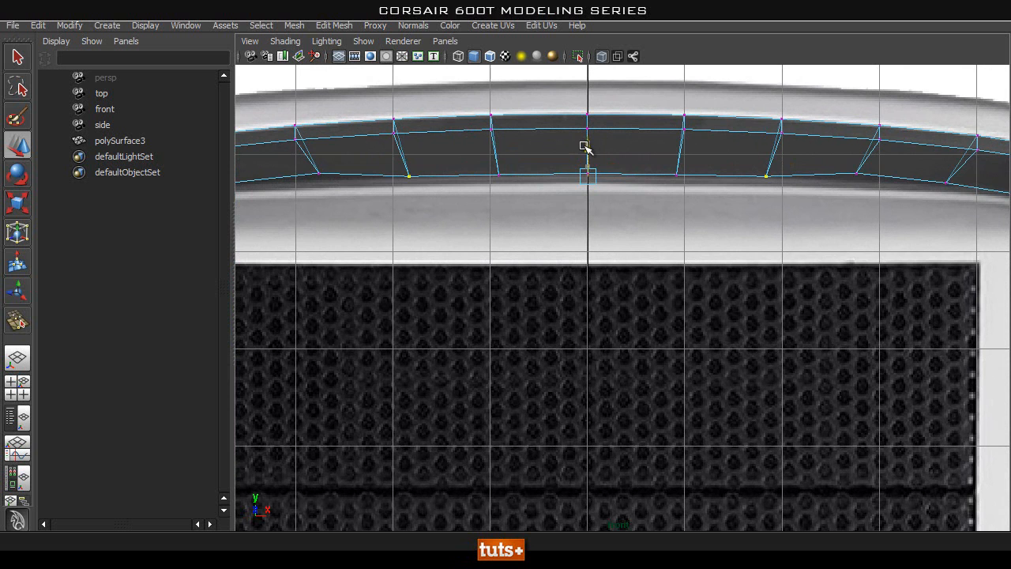
# Step: Move the third inner vertex pair of the frame's upper edge down in Y to the black trim's inner border
pyautogui.click(853, 174)
pyautogui.keyDown('shift'); pyautogui.moveTo(314, 176); pyautogui.dragTo(312, 176); pyautogui.keyUp('shift')
pyautogui.moveTo(587, 140); pyautogui.dragTo(587, 147)
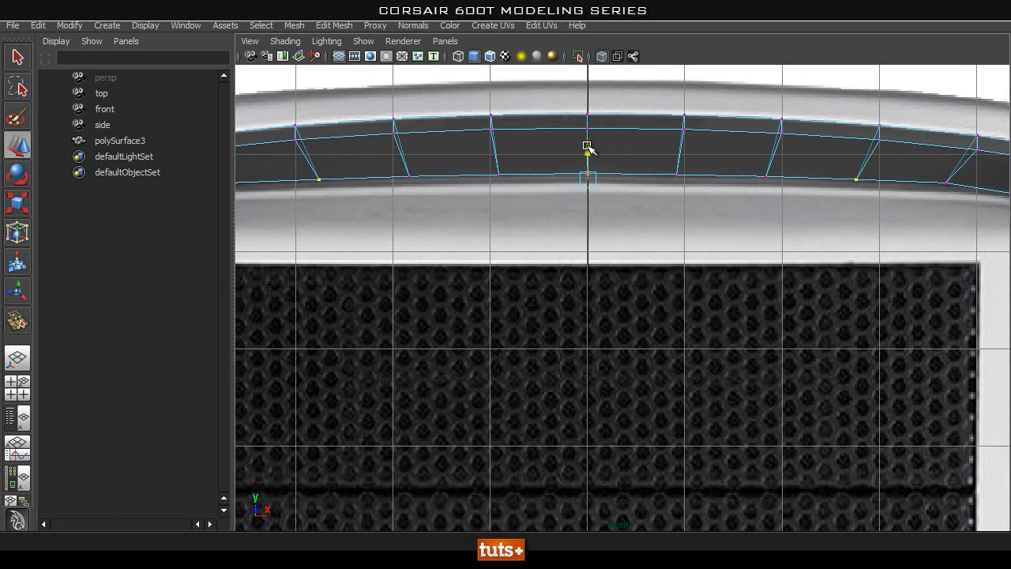
# Step: Try raising the fourth inner vertex pair of the upper edge in Y, and undo the move
pyautogui.keyDown('alt'); pyautogui.moveTo(941, 198); pyautogui.dragTo(733, 176, button='middle'); pyautogui.keyUp('alt')
pyautogui.moveTo(750, 156); pyautogui.dragTo(738, 170)
pyautogui.keyDown('alt'); pyautogui.moveTo(756, 188); pyautogui.dragTo(659, 213, button='right'); pyautogui.keyUp('alt')
pyautogui.keyDown('alt'); pyautogui.moveTo(584, 231); pyautogui.dragTo(739, 223, button='middle'); pyautogui.keyUp('alt')
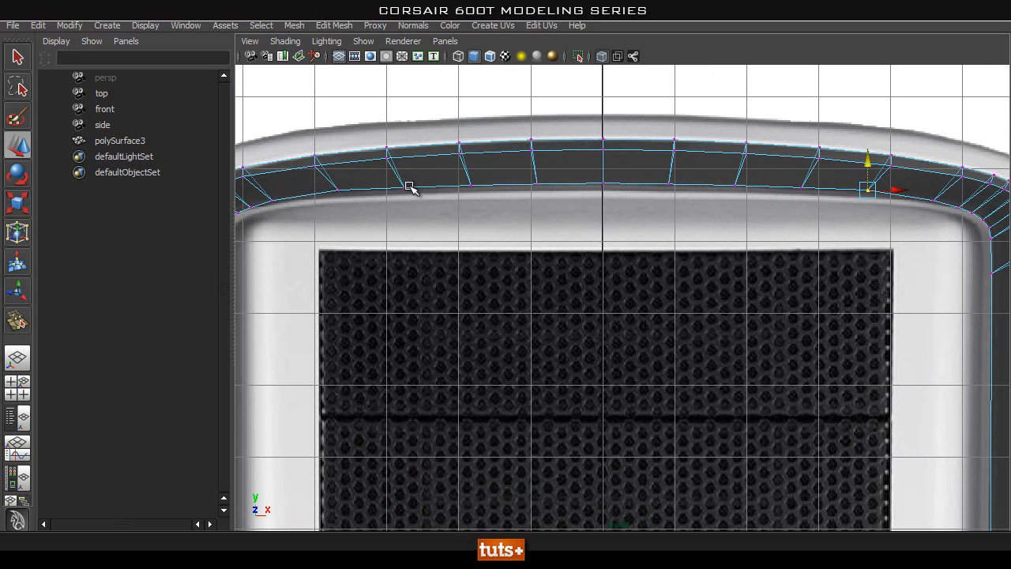
pyautogui.keyDown('shift'); pyautogui.click(338, 191); pyautogui.keyUp('shift')
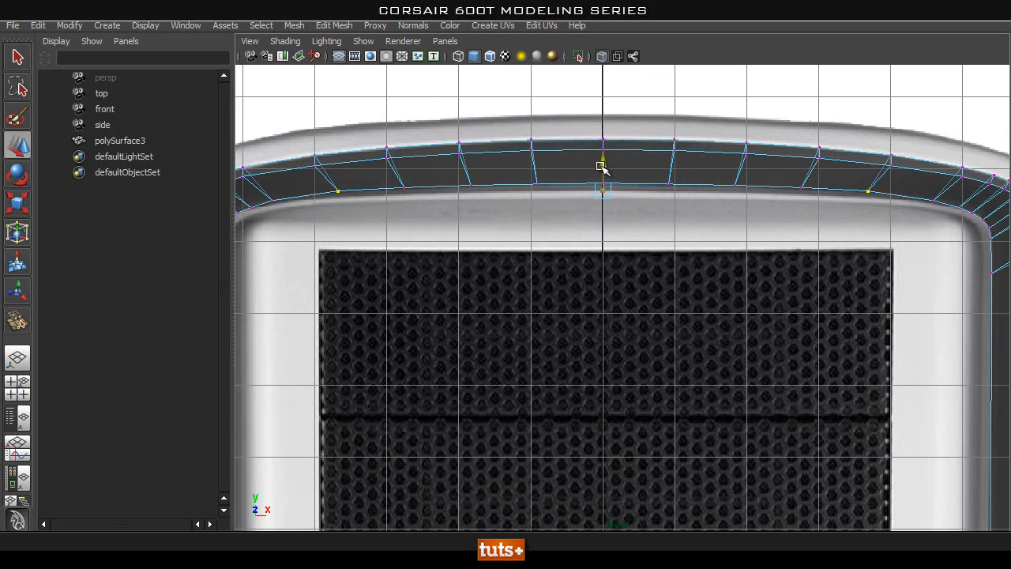
pyautogui.moveTo(600, 166); pyautogui.dragTo(600, 161)
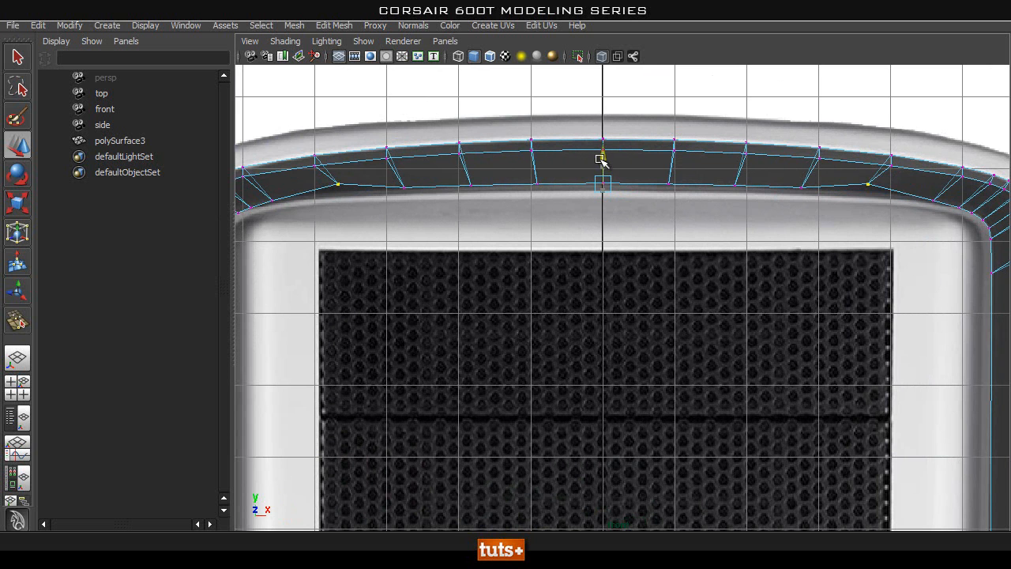
pyautogui.hotkey('ctrl', 'z')
# Step: Select only the fourth inner vertex pair of the upper edge and move it slightly down in Y to follow the trim
pyautogui.click(739, 278)
pyautogui.moveTo(913, 180); pyautogui.dragTo(847, 213)
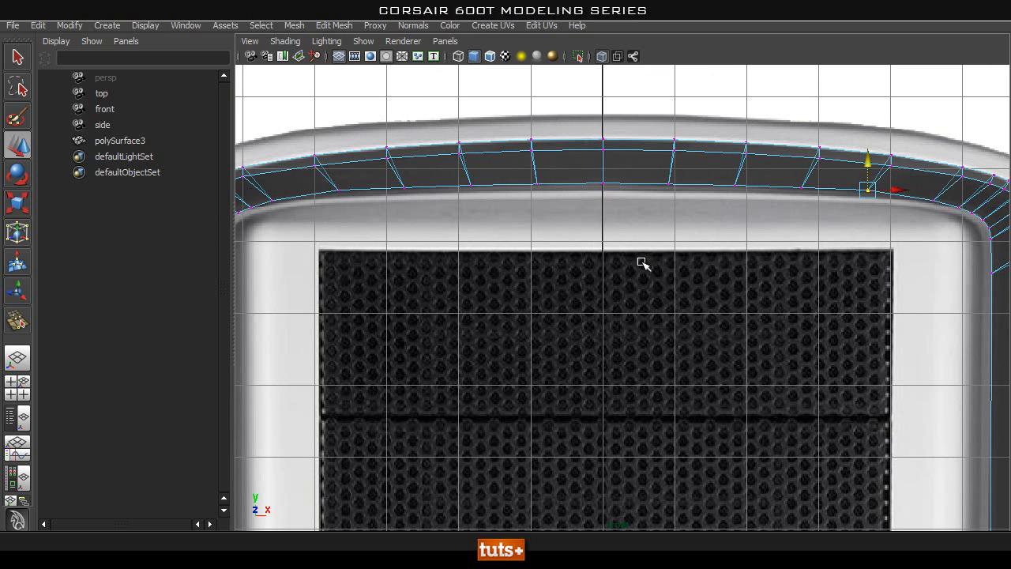
pyautogui.keyDown('shift'); pyautogui.moveTo(276, 192); pyautogui.dragTo(264, 203); pyautogui.keyUp('shift')
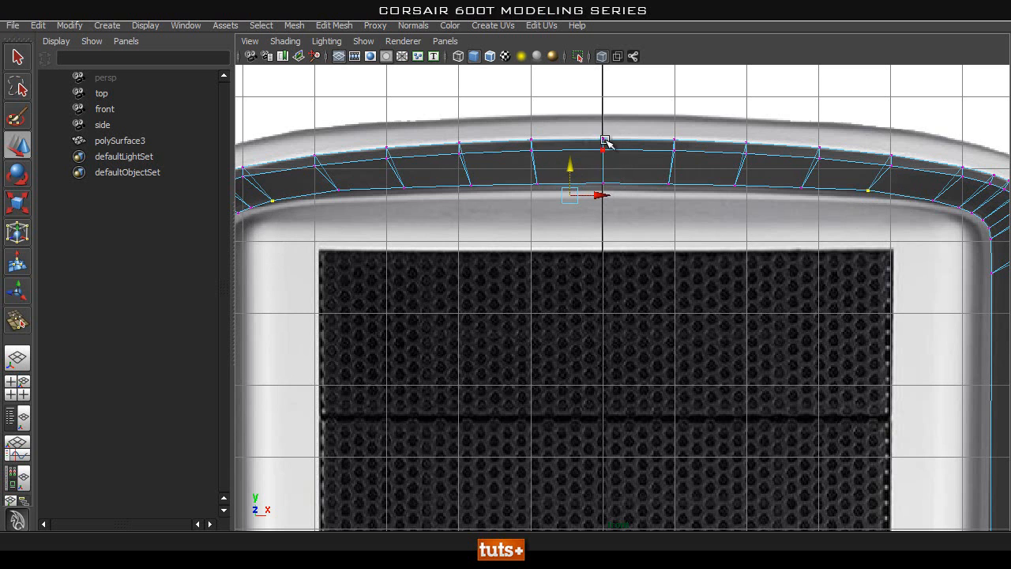
pyautogui.click(341, 188)
pyautogui.click(339, 190)
pyautogui.keyDown('shift'); pyautogui.click(800, 188); pyautogui.keyUp('shift')
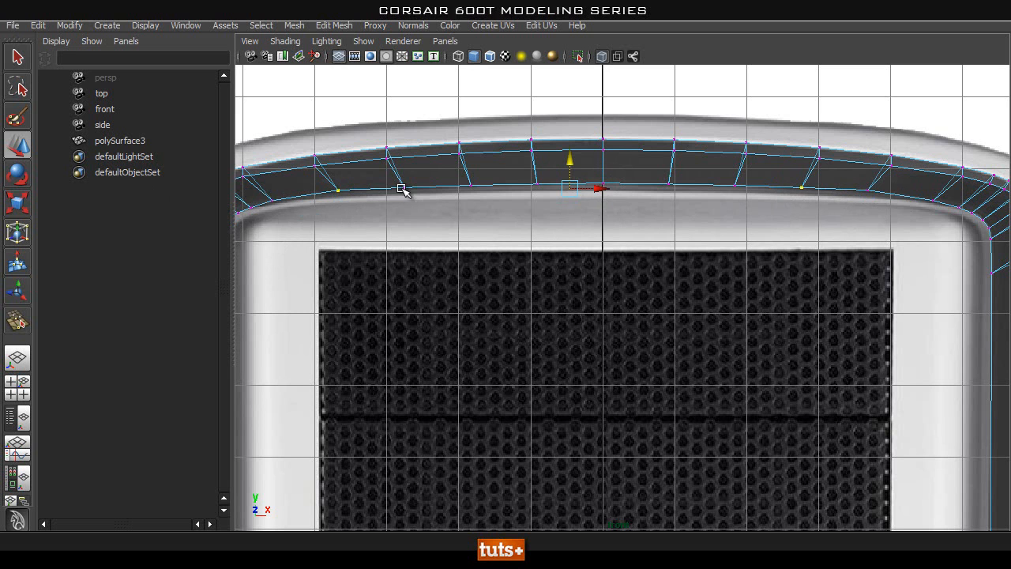
pyautogui.keyDown('shift'); pyautogui.click(794, 199); pyautogui.keyUp('shift')
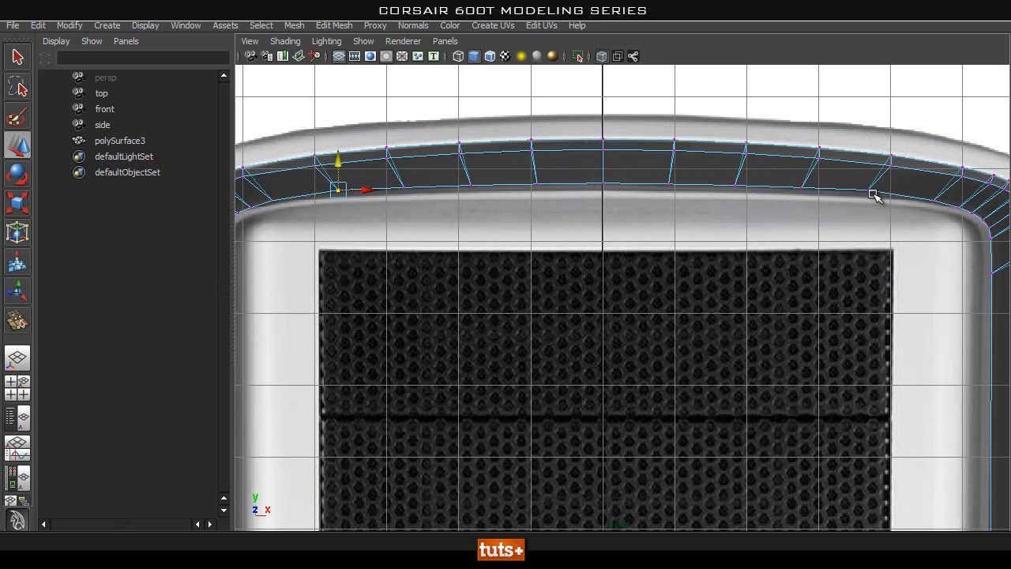
pyautogui.keyDown('shift'); pyautogui.click(853, 191); pyautogui.keyUp('shift')
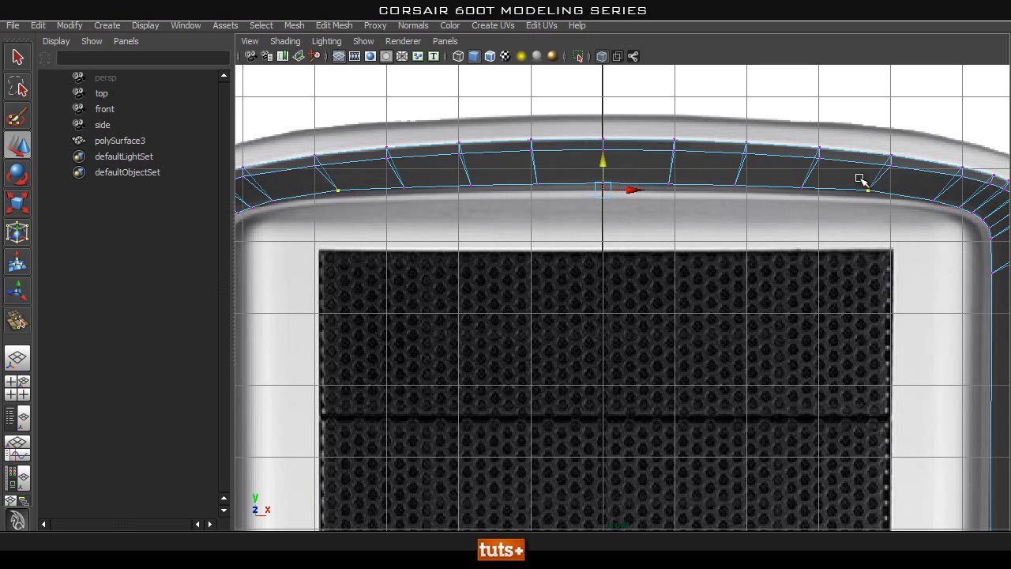
pyautogui.moveTo(600, 161); pyautogui.dragTo(600, 164)
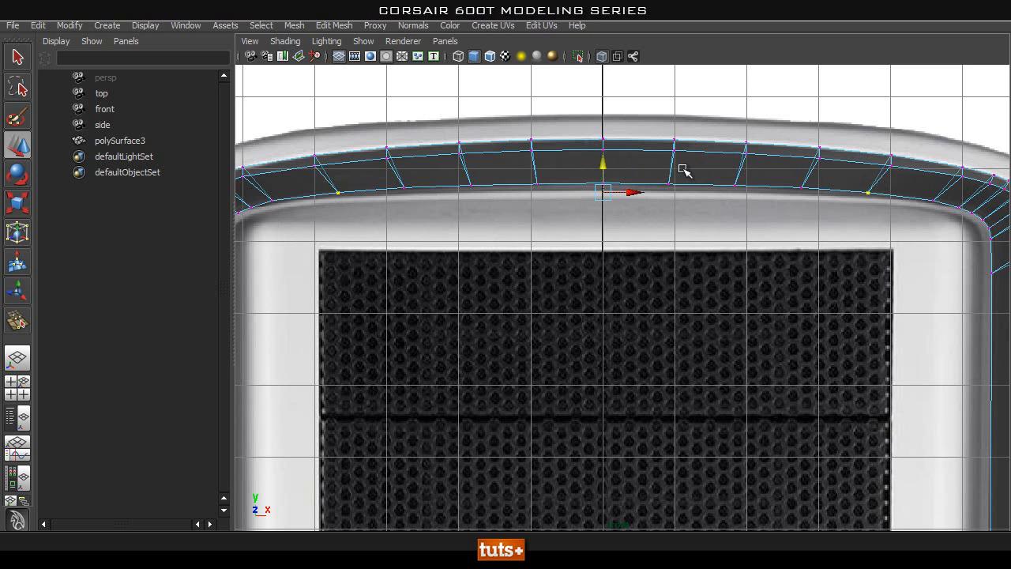
# Step: Move the centre vertex of the frame's lower inner edge up in Y to the black trim's inner border
pyautogui.scroll(-2, 618, 279)
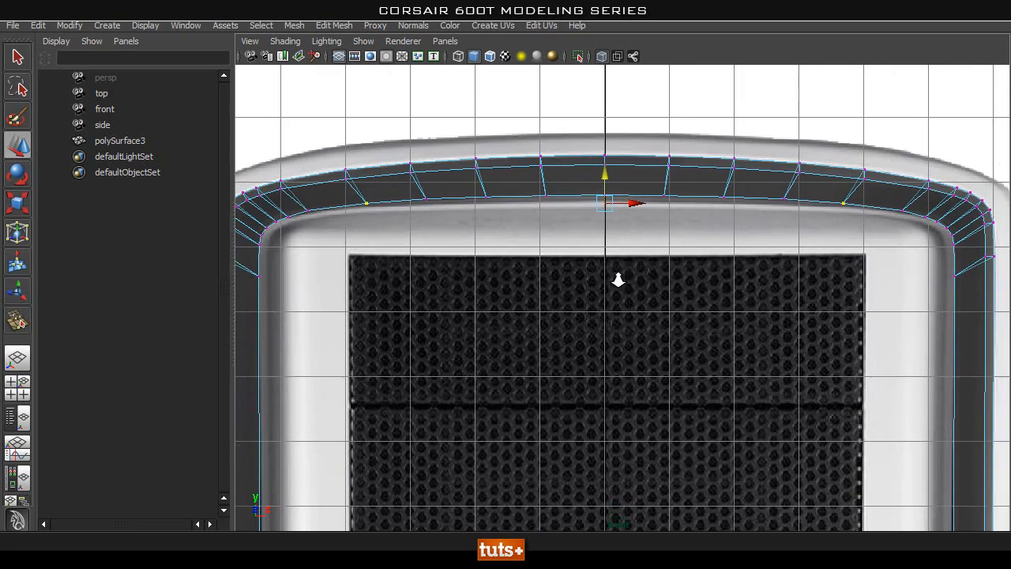
pyautogui.keyDown('alt'); pyautogui.moveTo(815, 274); pyautogui.dragTo(781, 285, button='right'); pyautogui.keyUp('alt')
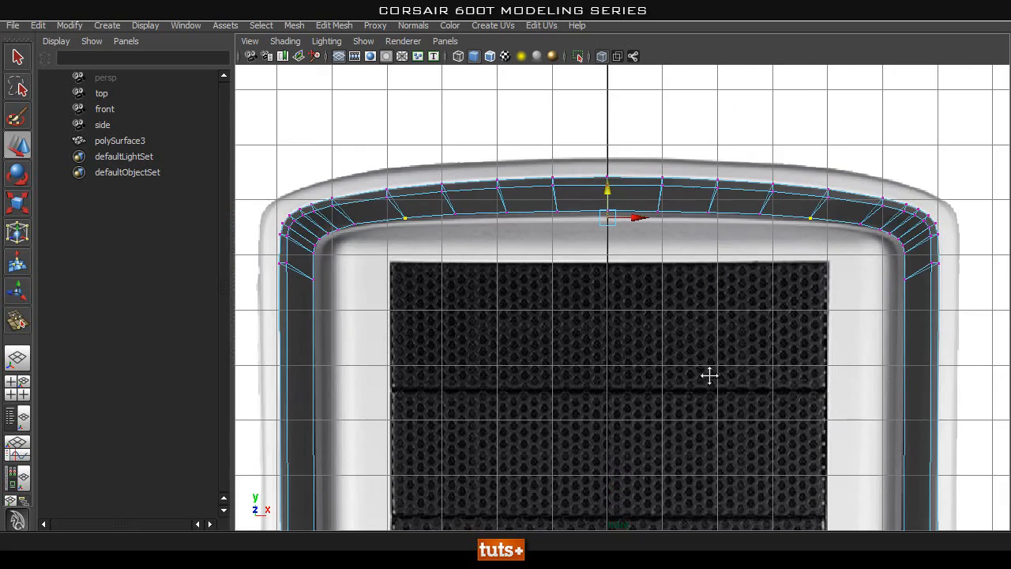
pyautogui.keyDown('alt'); pyautogui.moveTo(713, 374); pyautogui.dragTo(665, 180, button='middle'); pyautogui.keyUp('alt')
pyautogui.keyDown('alt'); pyautogui.moveTo(598, 419); pyautogui.dragTo(587, 145, button='middle'); pyautogui.keyUp('alt')
pyautogui.keyDown('alt'); pyautogui.moveTo(577, 435); pyautogui.dragTo(575, 60, button='middle'); pyautogui.keyUp('alt')
pyautogui.keyDown('alt'); pyautogui.moveTo(566, 453); pyautogui.dragTo(546, 128, button='middle'); pyautogui.keyUp('alt')
pyautogui.keyDown('alt'); pyautogui.moveTo(548, 413); pyautogui.dragTo(566, 305, button='middle'); pyautogui.keyUp('alt')
pyautogui.keyDown('alt'); pyautogui.moveTo(482, 234); pyautogui.dragTo(531, 229, button='right'); pyautogui.keyUp('alt')
pyautogui.keyDown('alt'); pyautogui.moveTo(531, 229); pyautogui.dragTo(539, 263, button='middle'); pyautogui.keyUp('alt')
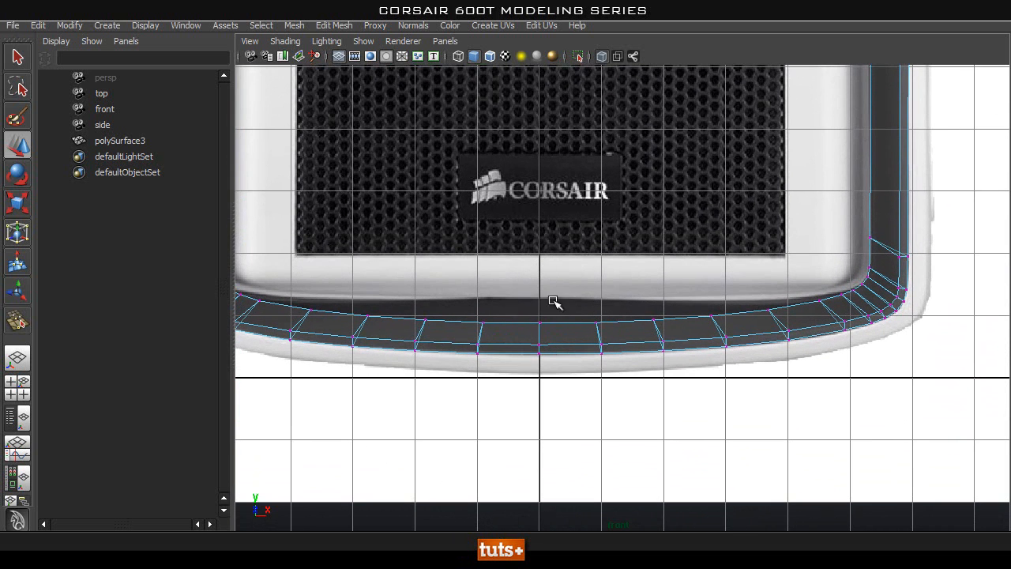
pyautogui.moveTo(526, 329); pyautogui.dragTo(546, 314)
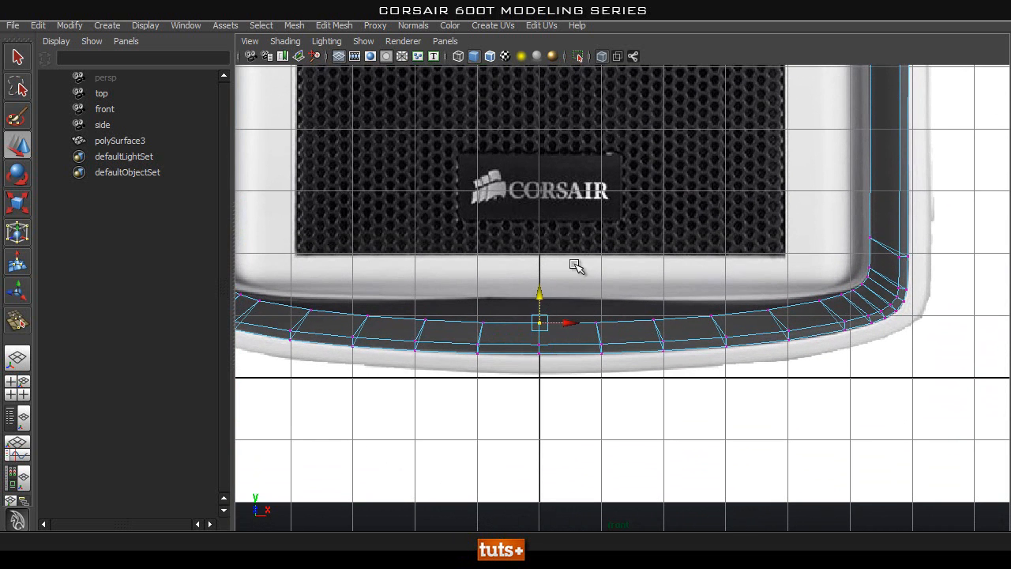
pyautogui.moveTo(542, 294); pyautogui.dragTo(542, 271)
# Step: Move the first and second inner vertex pairs out from the lower edge's centre up in Y to the trim's inner border
pyautogui.scroll(1, 536, 311)
pyautogui.keyDown('alt'); pyautogui.moveTo(531, 312); pyautogui.dragTo(742, 323, button='right'); pyautogui.keyUp('alt')
pyautogui.moveTo(605, 322); pyautogui.dragTo(562, 343)
pyautogui.keyDown('shift'); pyautogui.moveTo(372, 327); pyautogui.dragTo(421, 344); pyautogui.keyUp('shift')
pyautogui.moveTo(488, 303); pyautogui.dragTo(499, 266)
pyautogui.moveTo(660, 333); pyautogui.dragTo(660, 334)
pyautogui.keyDown('shift'); pyautogui.moveTo(295, 311); pyautogui.dragTo(340, 346); pyautogui.keyUp('shift')
pyautogui.moveTo(491, 301); pyautogui.dragTo(491, 269)
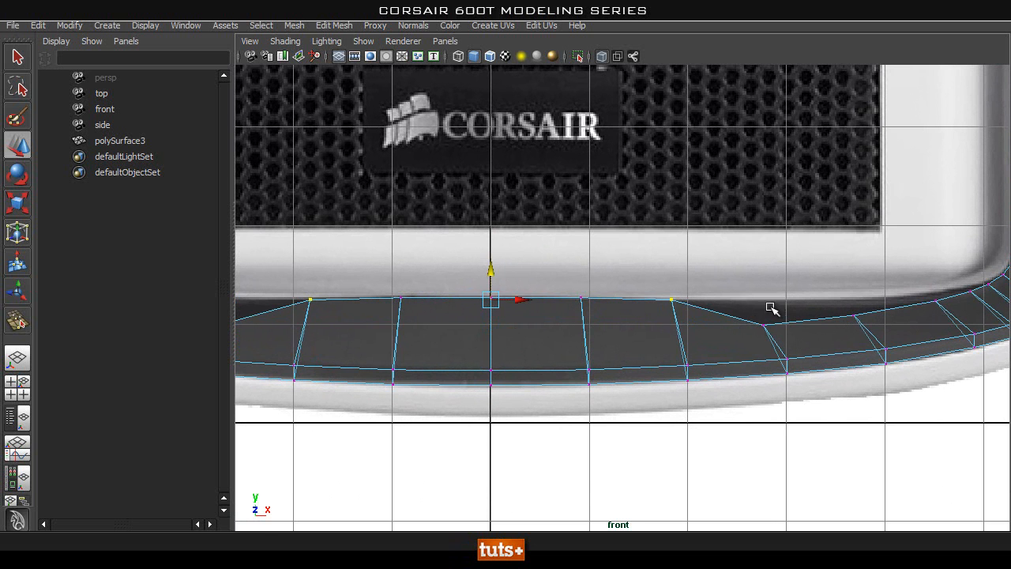
# Step: Raise the third and fourth inner vertex pairs of the lower edge in Y to line up with the trim's inner border
pyautogui.moveTo(749, 332); pyautogui.dragTo(748, 333)
pyautogui.keyDown('alt'); pyautogui.moveTo(676, 331); pyautogui.dragTo(661, 329, button='right'); pyautogui.keyUp('alt')
pyautogui.keyDown('alt'); pyautogui.moveTo(575, 304); pyautogui.dragTo(471, 318, button='right'); pyautogui.keyUp('alt')
pyautogui.keyDown('shift'); pyautogui.moveTo(373, 308); pyautogui.dragTo(362, 320); pyautogui.keyUp('shift')
pyautogui.moveTo(540, 286); pyautogui.dragTo(542, 267)
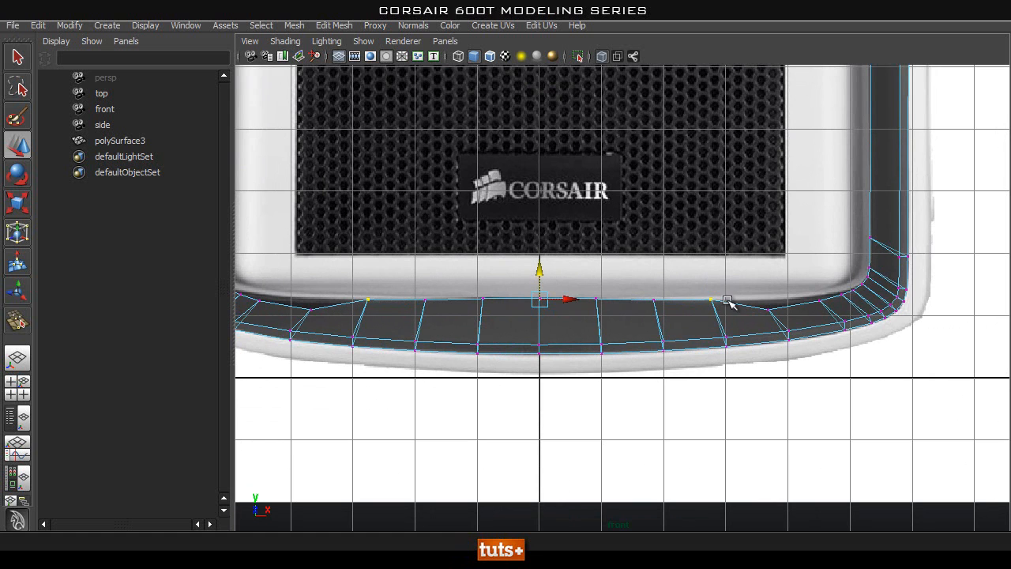
pyautogui.click(767, 309)
pyautogui.keyDown('shift'); pyautogui.click(333, 294); pyautogui.keyUp('shift')
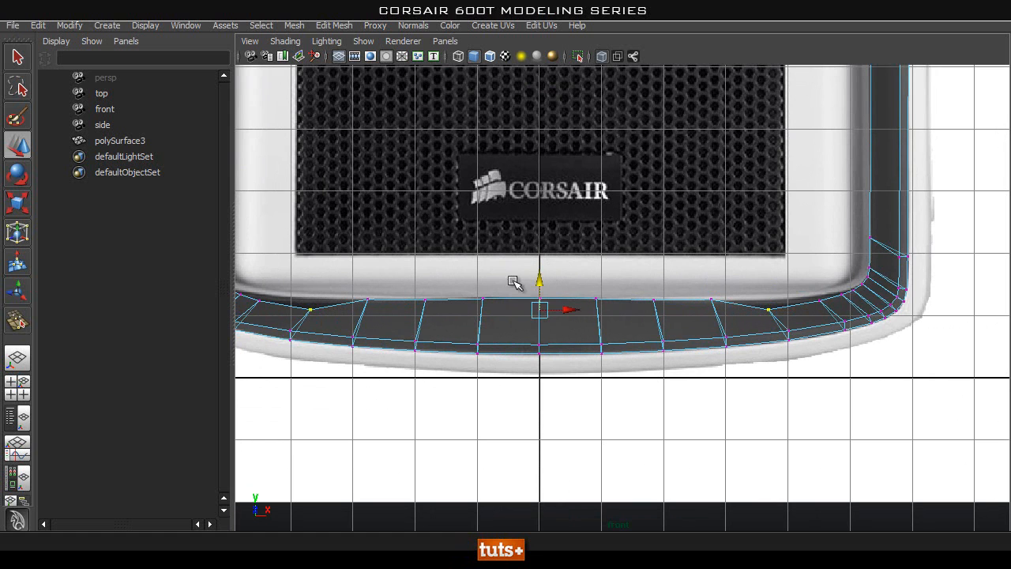
pyautogui.moveTo(542, 281); pyautogui.dragTo(542, 272)
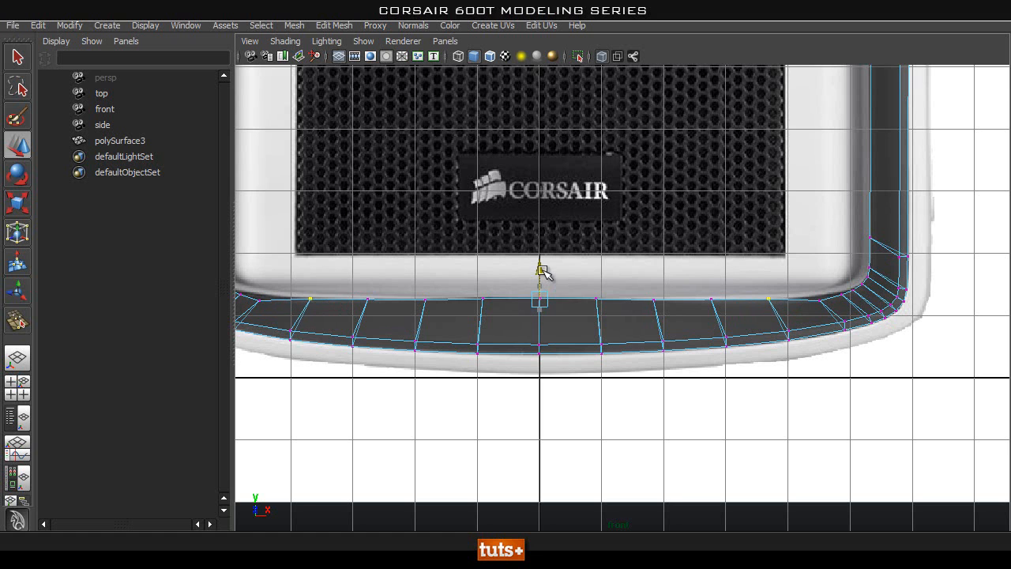
# Step: Nudge the fifth and sixth inner vertex pairs near the lower corners up in Y to follow the trim's inner border
pyautogui.click(811, 303)
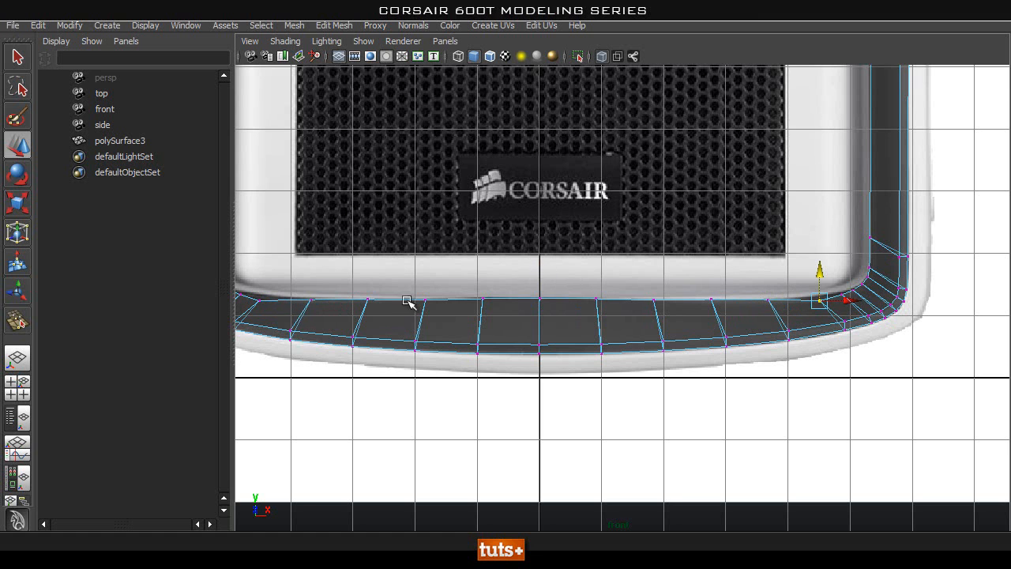
pyautogui.keyDown('shift'); pyautogui.click(256, 301); pyautogui.keyUp('shift')
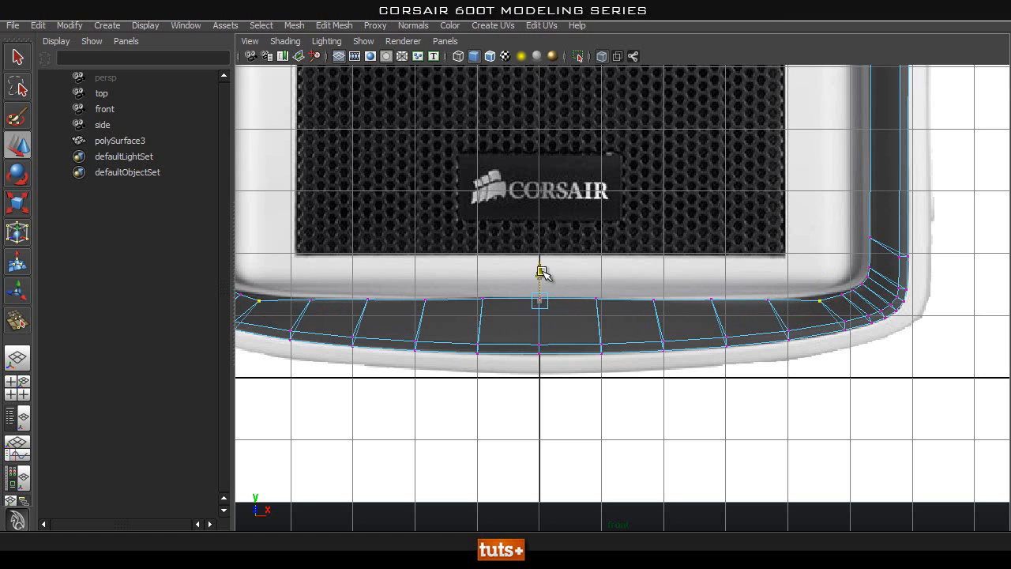
pyautogui.moveTo(542, 271); pyautogui.dragTo(543, 269)
pyautogui.click(839, 300)
pyautogui.keyDown('shift'); pyautogui.click(240, 296); pyautogui.keyUp('shift')
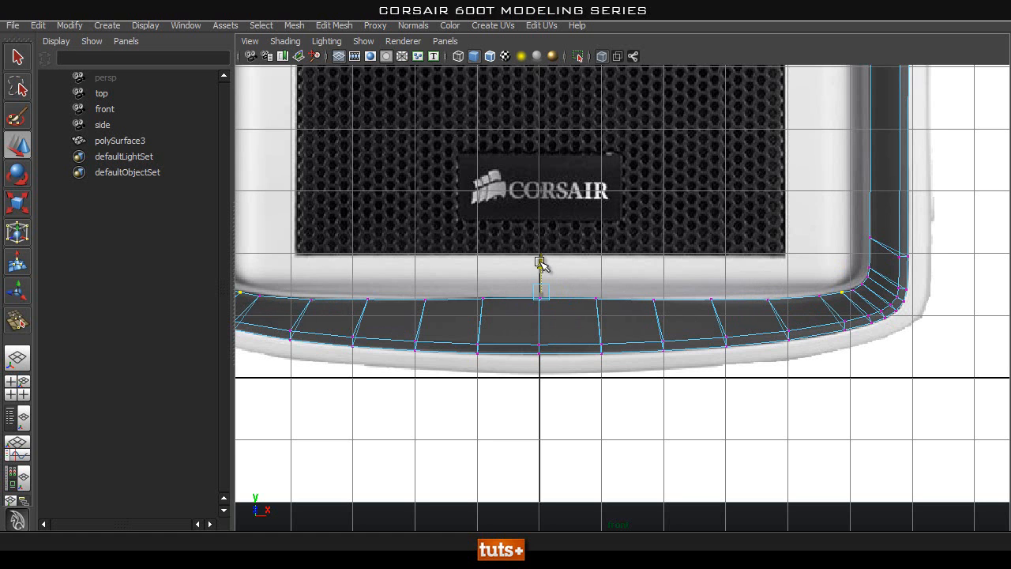
# Step: Return the frame to object mode in the perspective view and close the Outliner
pyautogui.scroll(-5, 540, 263)
pyautogui.scroll(3, 566, 345)
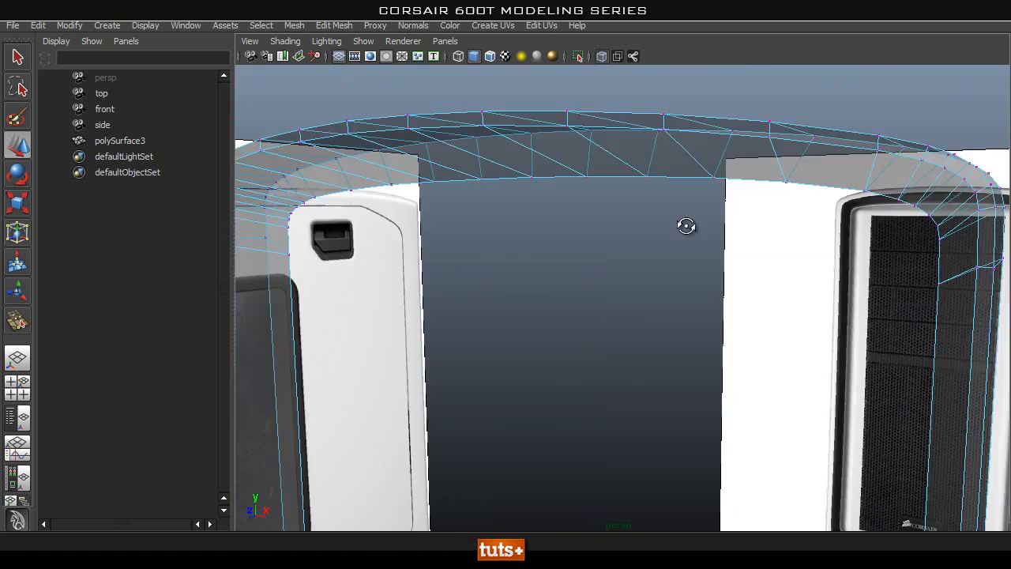
pyautogui.keyDown('alt'); pyautogui.moveTo(688, 226); pyautogui.dragTo(474, 235); pyautogui.keyUp('alt')
pyautogui.press('q')
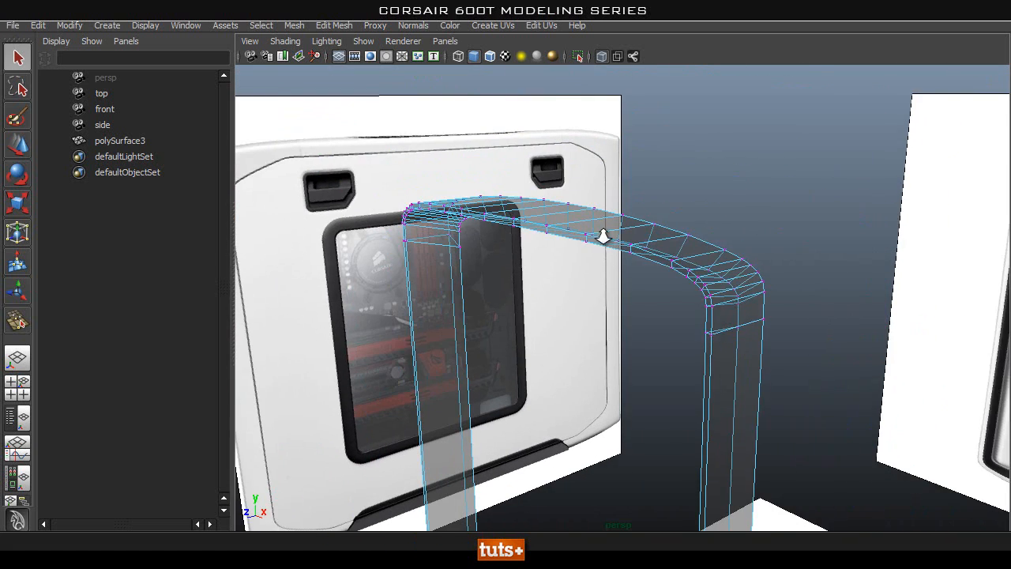
pyautogui.keyDown('alt'); pyautogui.moveTo(609, 215); pyautogui.dragTo(593, 287); pyautogui.keyUp('alt')
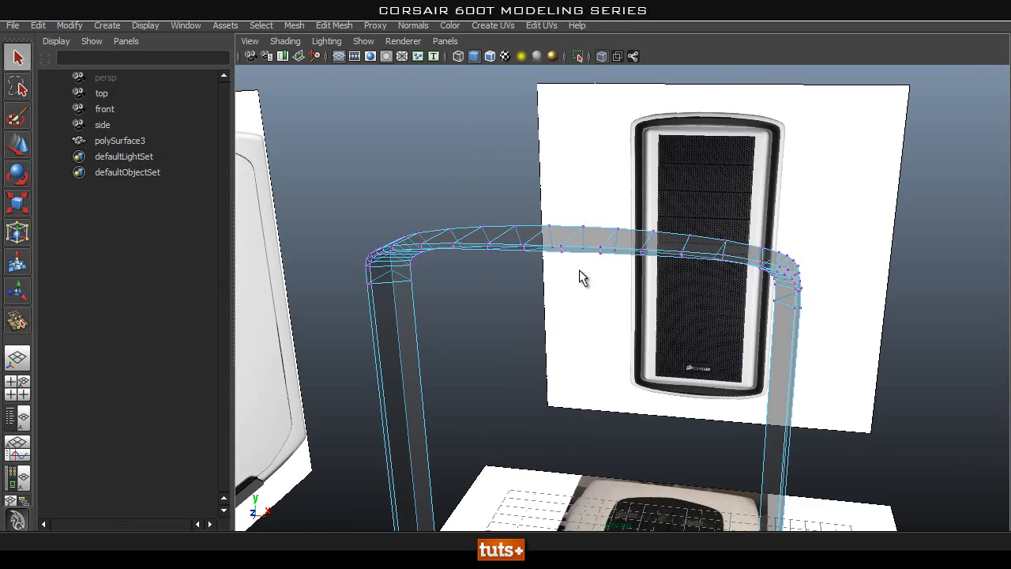
pyautogui.press('space')
pyautogui.moveTo(542, 243); pyautogui.dragTo(617, 192, button='right')
pyautogui.click(580, 233)
# Step: Turn off X-Ray shading in the perspective view
pyautogui.keyDown('alt'); pyautogui.moveTo(552, 265); pyautogui.dragTo(601, 301); pyautogui.keyUp('alt')
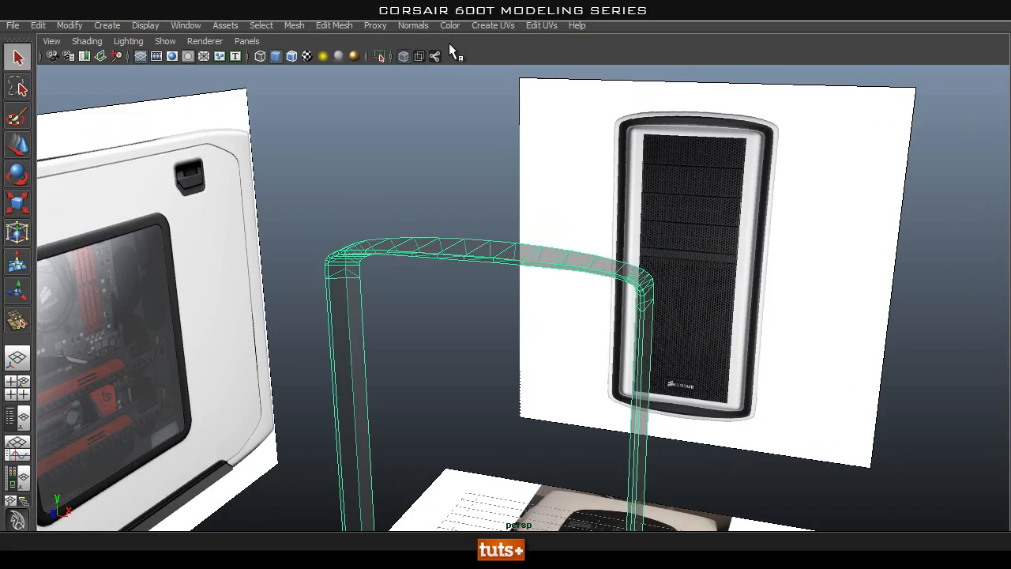
pyautogui.click(405, 57)
pyautogui.keyDown('alt'); pyautogui.moveTo(469, 132); pyautogui.dragTo(593, 298); pyautogui.keyUp('alt')
# Step: Select the frame in the front view and examine its fit against the black trim from the lower edge to the upper edge
pyautogui.press('space')
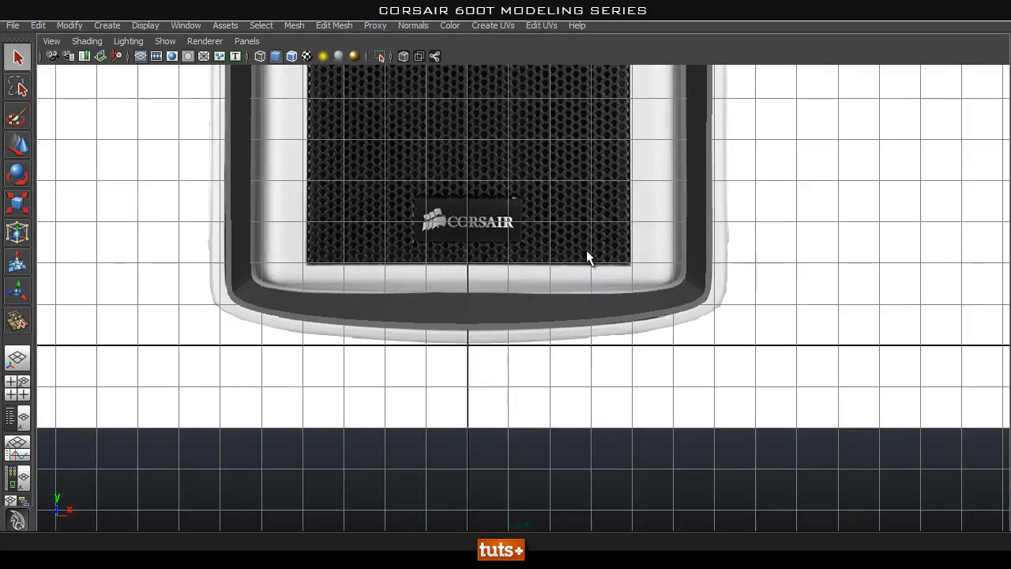
pyautogui.keyDown('alt'); pyautogui.moveTo(595, 268); pyautogui.dragTo(462, 197, button='right'); pyautogui.keyUp('alt')
pyautogui.click(661, 213)
pyautogui.keyDown('alt'); pyautogui.moveTo(658, 118); pyautogui.dragTo(296, 187, button='right'); pyautogui.keyUp('alt')
pyautogui.keyDown('alt'); pyautogui.moveTo(444, 166); pyautogui.dragTo(448, 394, button='middle'); pyautogui.keyUp('alt')
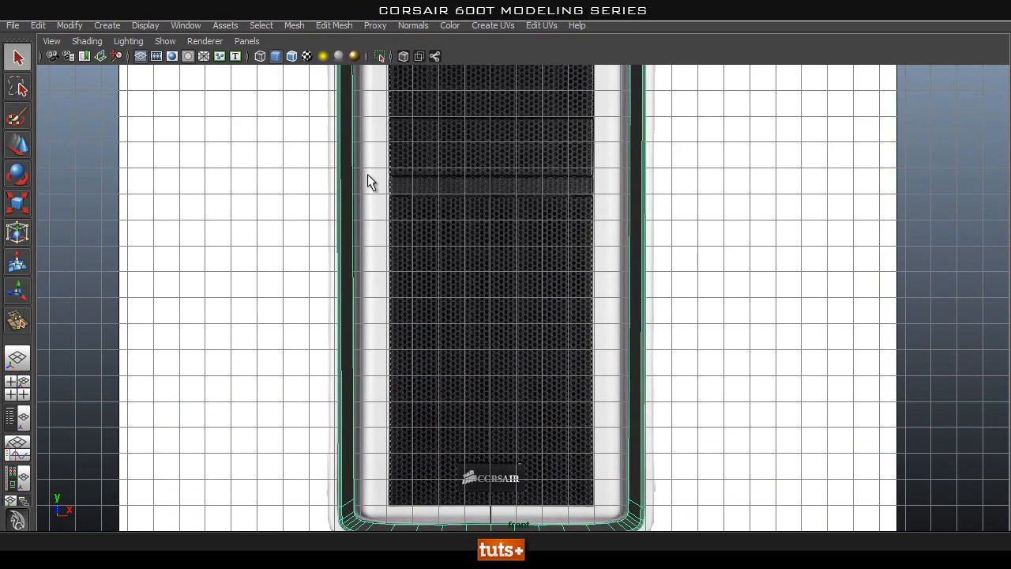
pyautogui.keyDown('alt'); pyautogui.moveTo(505, 206); pyautogui.dragTo(513, 465, button='middle'); pyautogui.keyUp('alt')
pyautogui.keyDown('alt'); pyautogui.moveTo(513, 192); pyautogui.dragTo(633, 197, button='right'); pyautogui.keyUp('alt')
pyautogui.keyDown('alt'); pyautogui.moveTo(591, 184); pyautogui.dragTo(570, 238, button='middle'); pyautogui.keyUp('alt')
pyautogui.keyDown('alt'); pyautogui.moveTo(491, 235); pyautogui.dragTo(665, 243, button='right'); pyautogui.keyUp('alt')
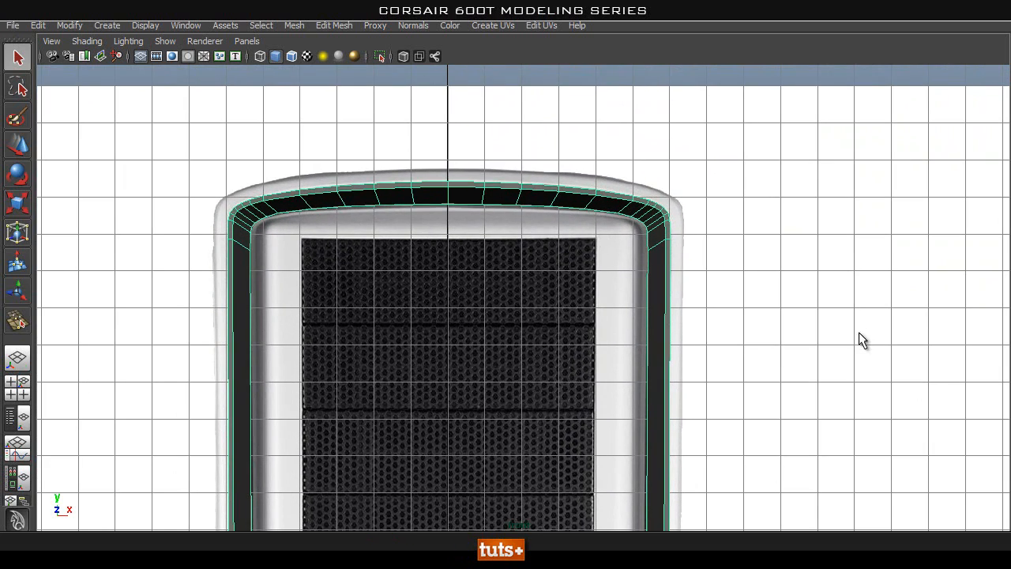